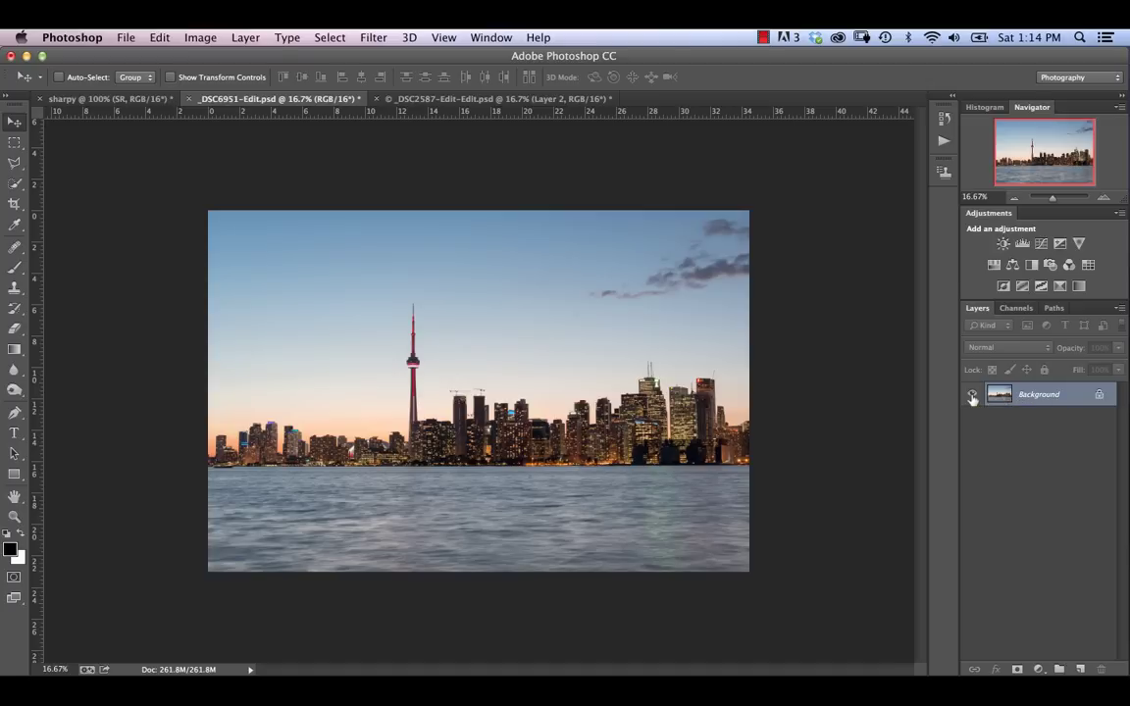
- Examine the construction cranes and the edges of the unfinished tower at high magnification, up to 700%
{"action": "key", "text": "super+equal"}
{"action": "key", "text": "super+equal"}
{"action": "key", "text": "super+equal"}
{"action": "key", "text": "super+equal"}
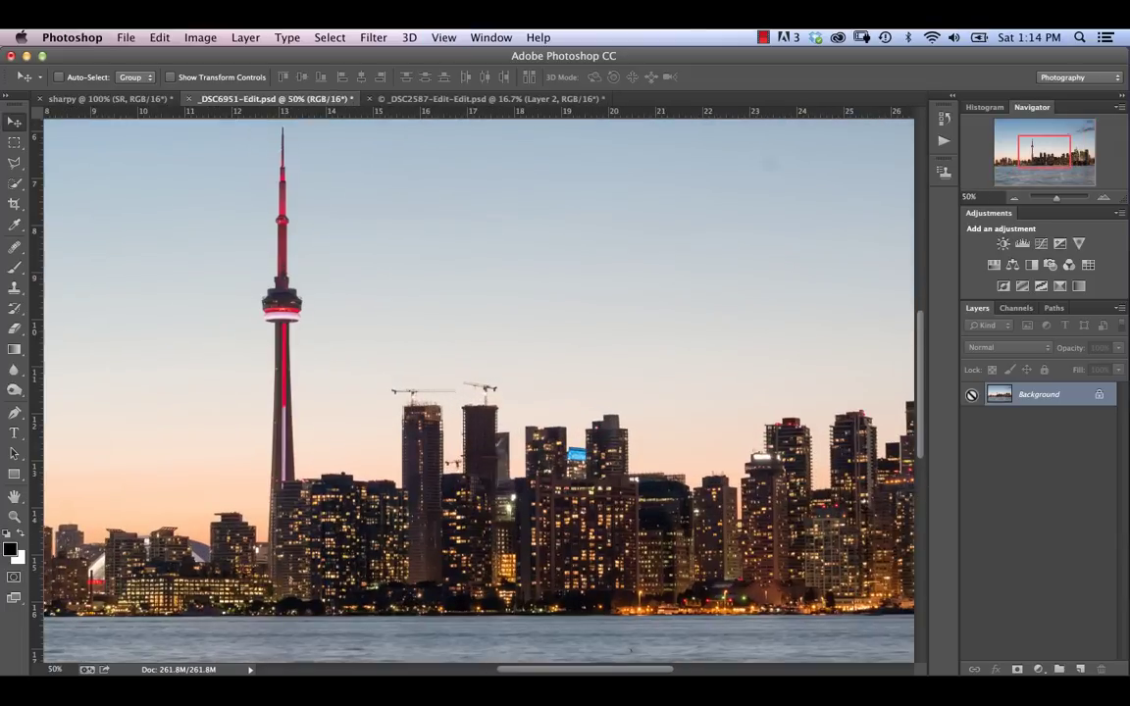
{"action": "key", "text": "super+equal"}
{"action": "key", "text": "super+equal"}
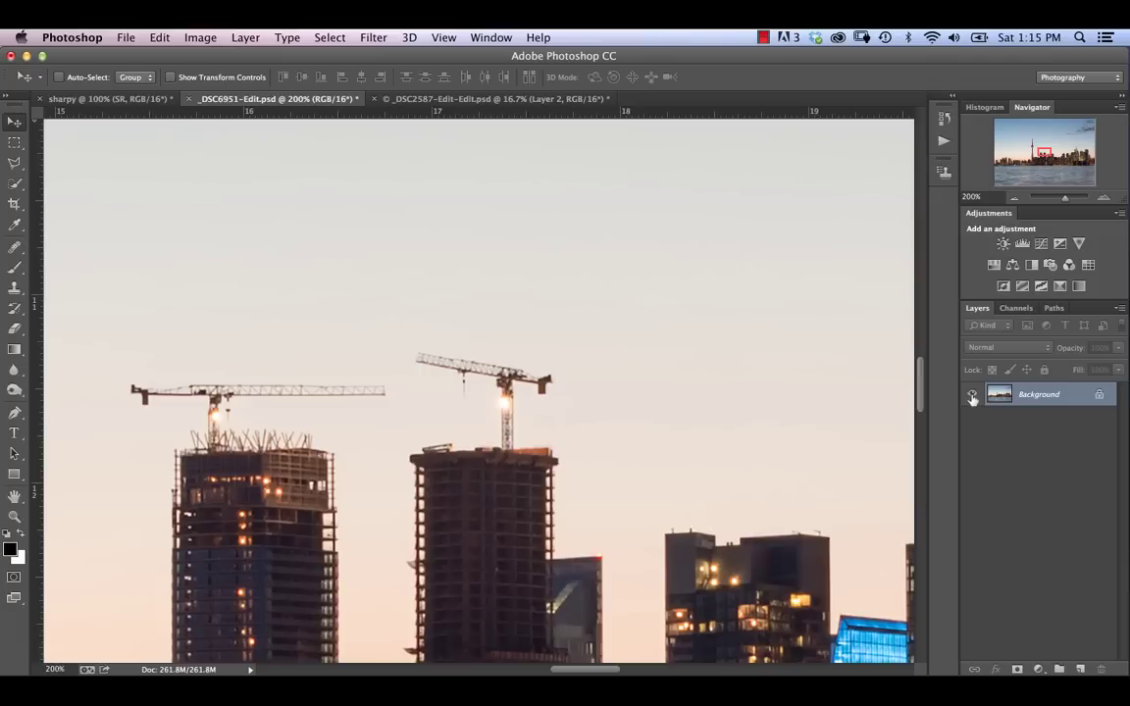
{"action": "key", "text": "super+equal"}
{"action": "key", "text": "super+equal"}
{"action": "key", "text": "super+equal"}
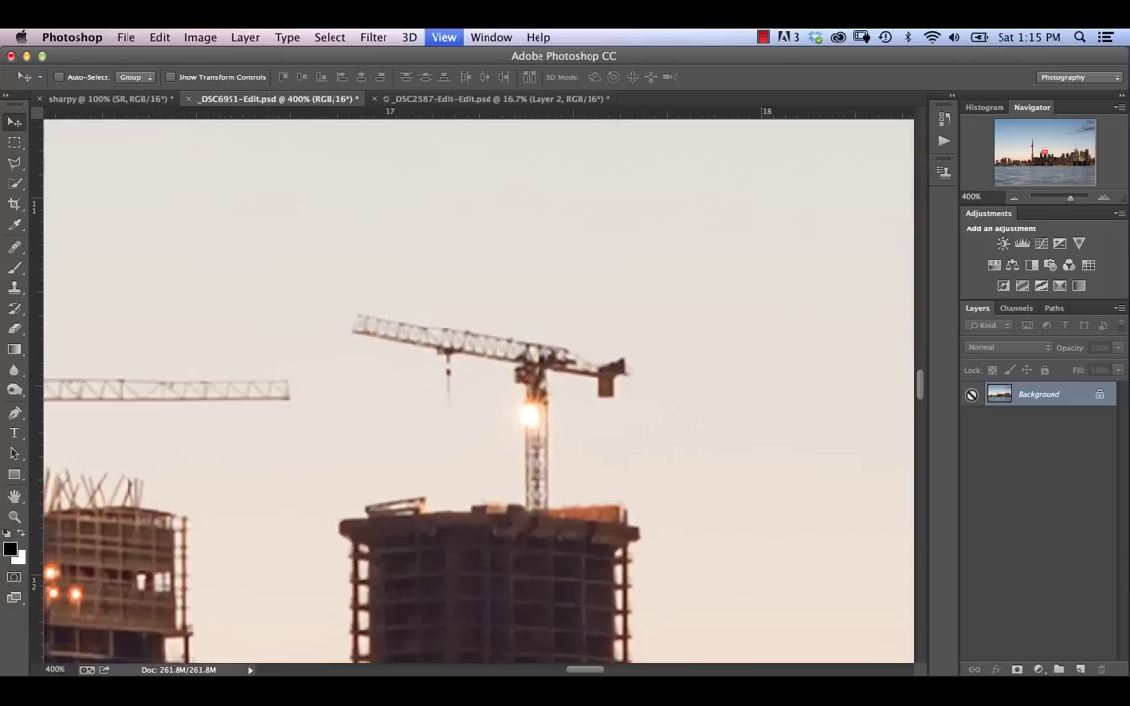
{"action": "scroll", "coordinate": [595, 569], "scroll_direction": "down", "scroll_amount": 6}
{"action": "scroll", "coordinate": [595, 570], "scroll_direction": "up", "scroll_amount": 1}
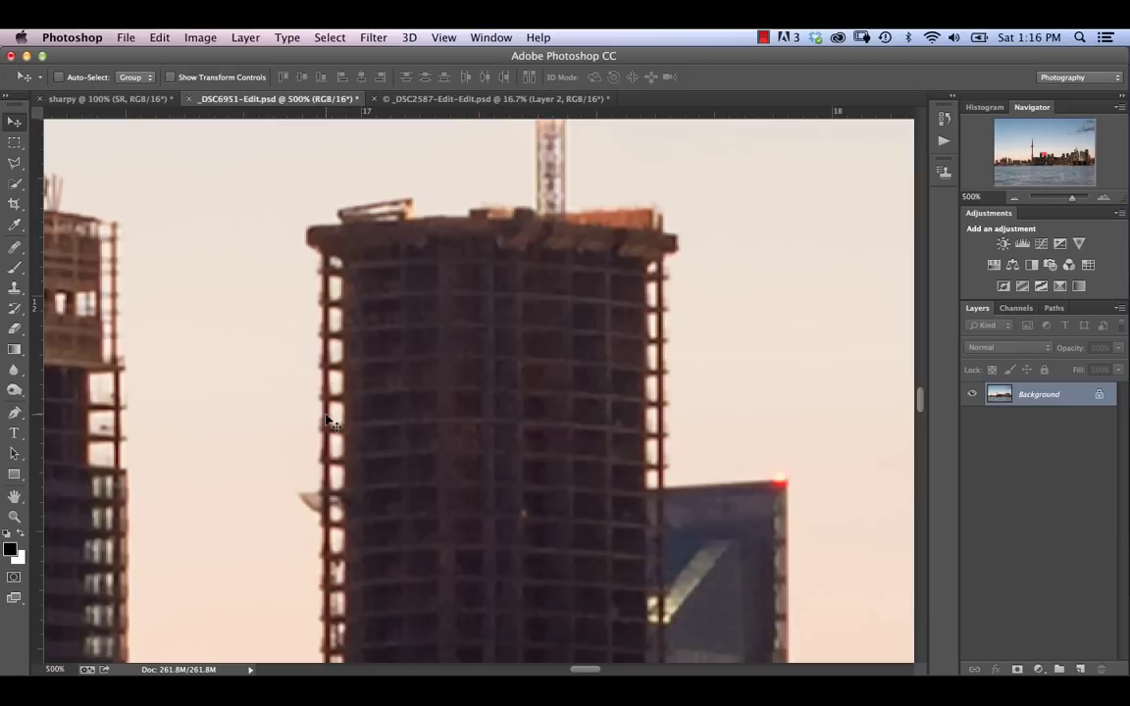
{"action": "key", "text": "super+equal"}
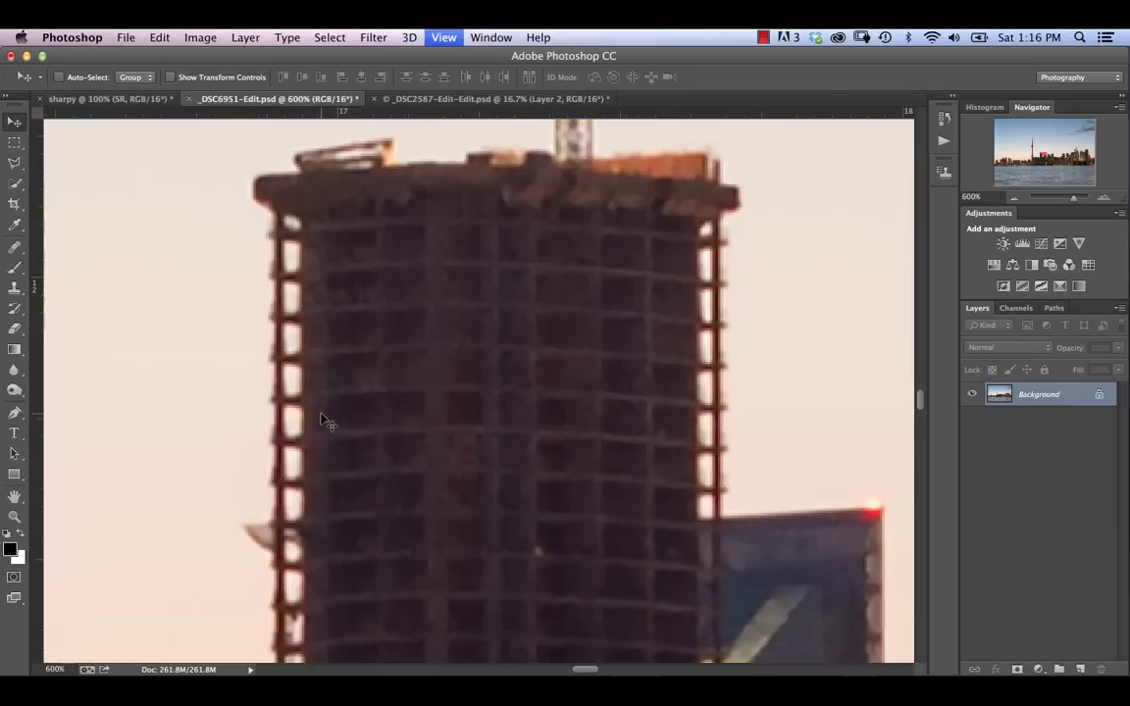
{"action": "key", "text": "super+equal"}
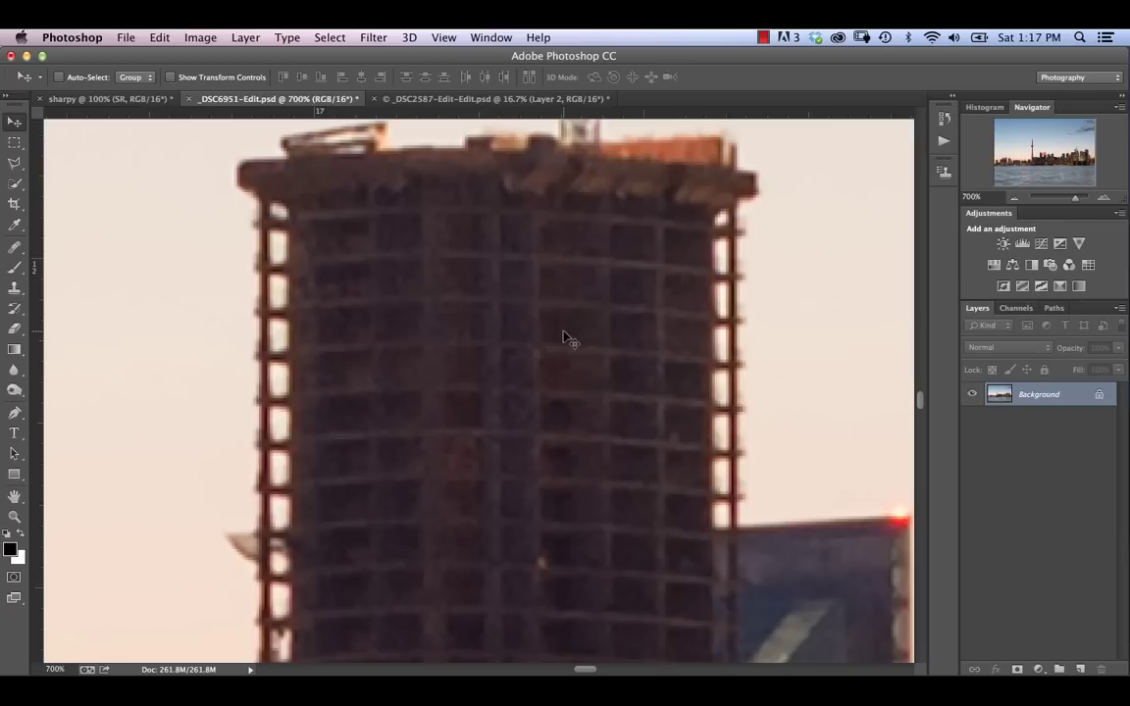
- Examine the sky and the red-lit tower alongside the construction cranes at 66.67% magnification
{"action": "key", "text": "super+minus"}
{"action": "key", "text": "super+minus"}
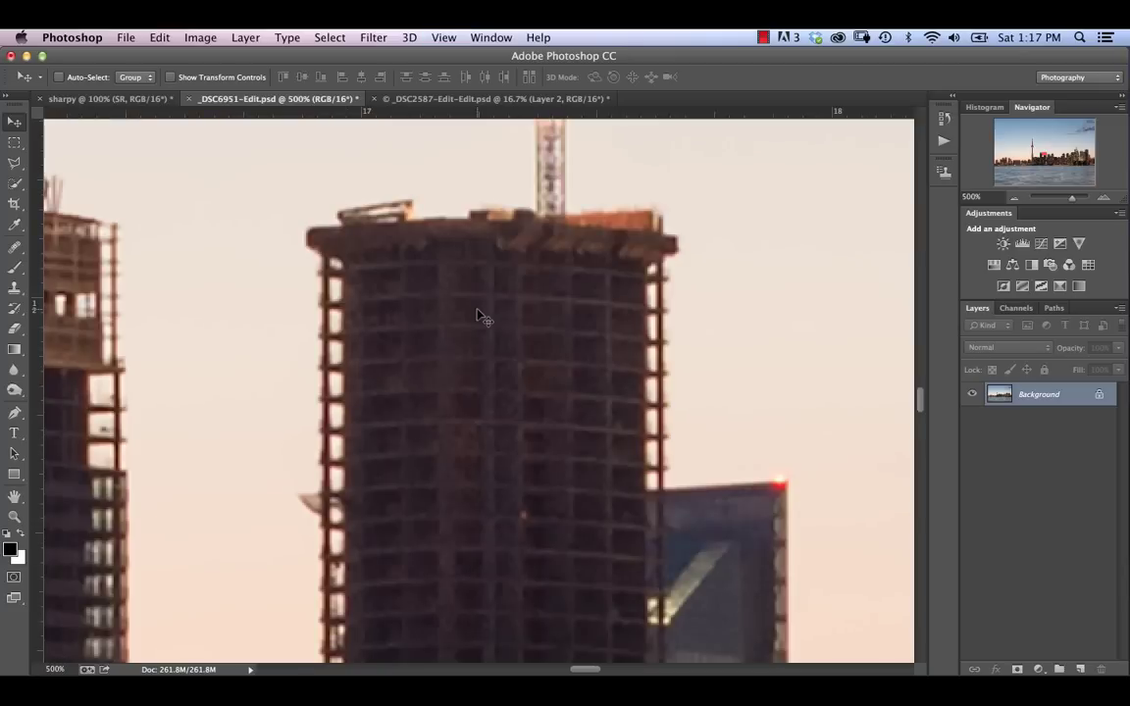
{"action": "key", "text": "super+minus"}
{"action": "key", "text": "super+minus"}
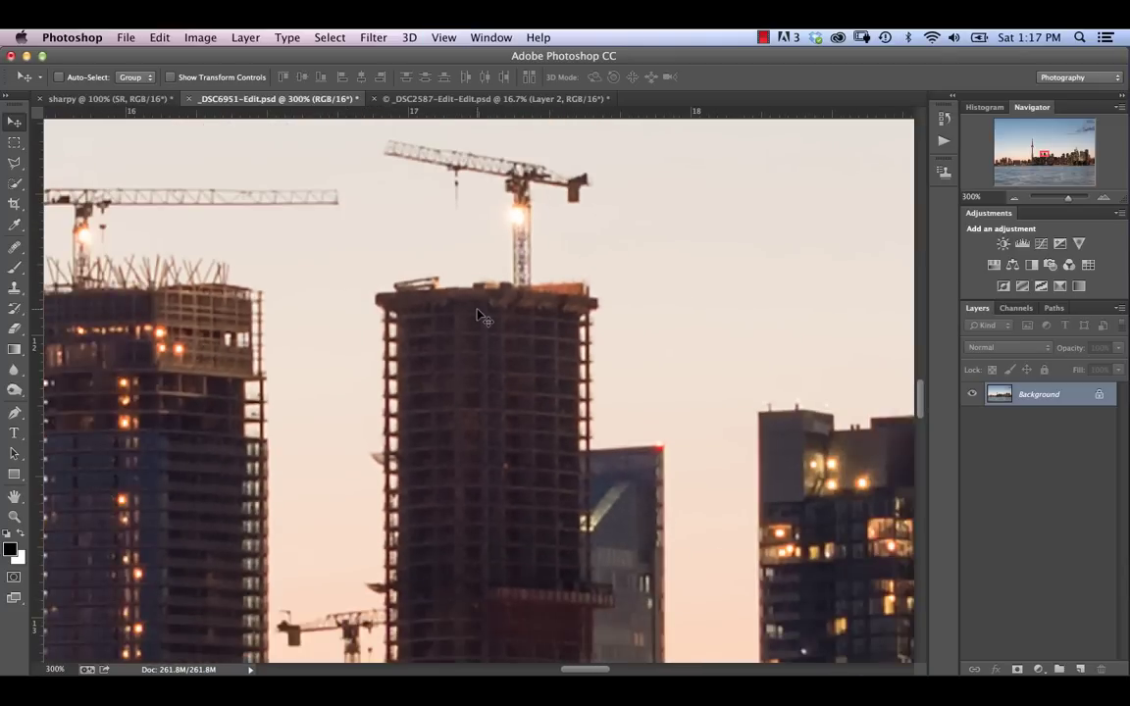
{"action": "key", "text": "super+minus"}
{"action": "key", "text": "super+minus"}
{"action": "key", "text": "super+minus"}
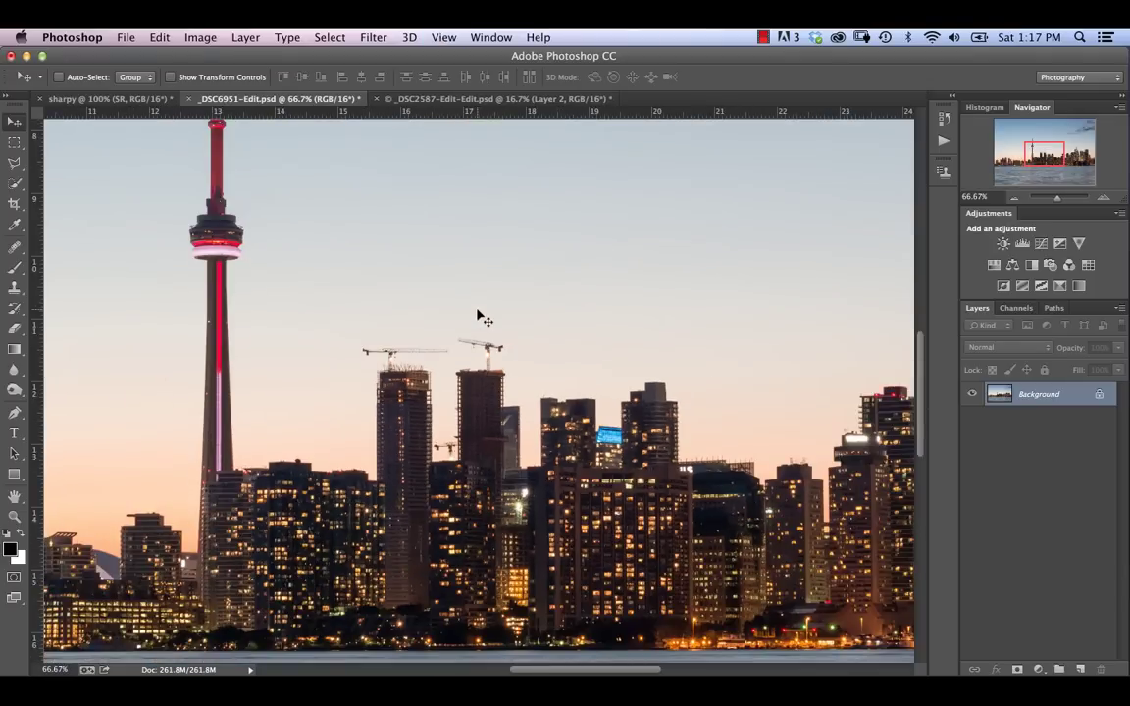
{"action": "scroll", "coordinate": [366, 255], "scroll_direction": "up", "scroll_amount": 3}
{"action": "scroll", "coordinate": [366, 255], "scroll_direction": "left", "scroll_amount": 3}
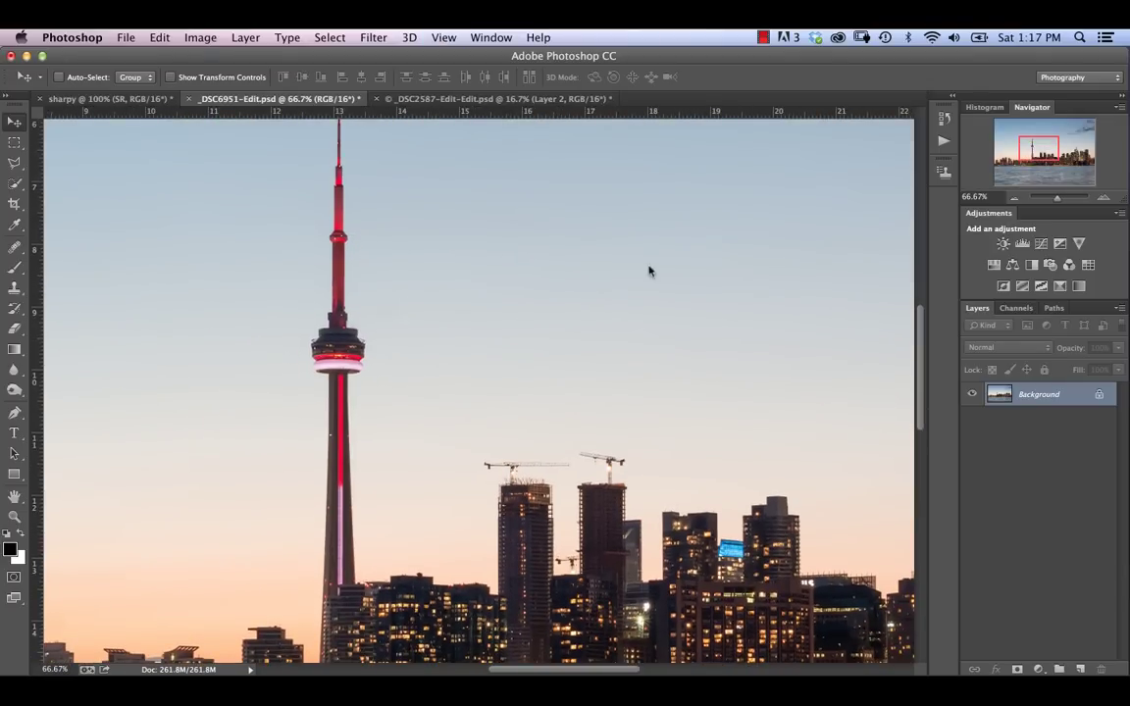
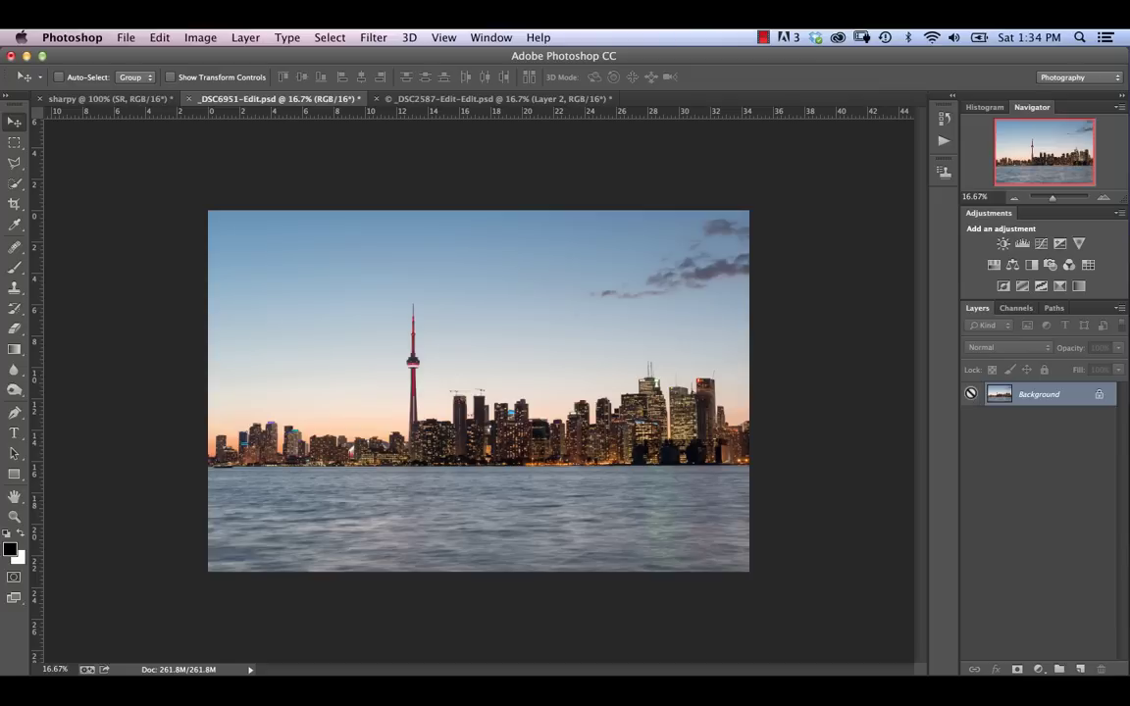
- Duplicate the background layer and look up the Convert to Smart Object command without applying it
{"action": "key", "text": "super+j"}
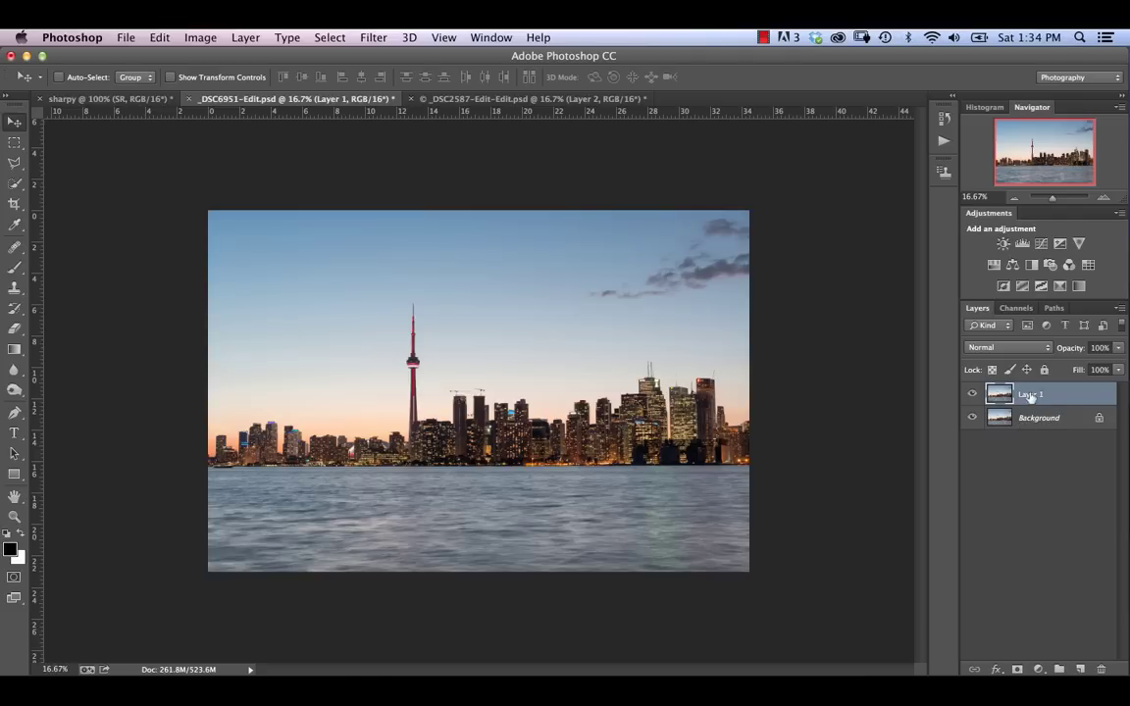
{"action": "left_click", "coordinate": [200, 37]}
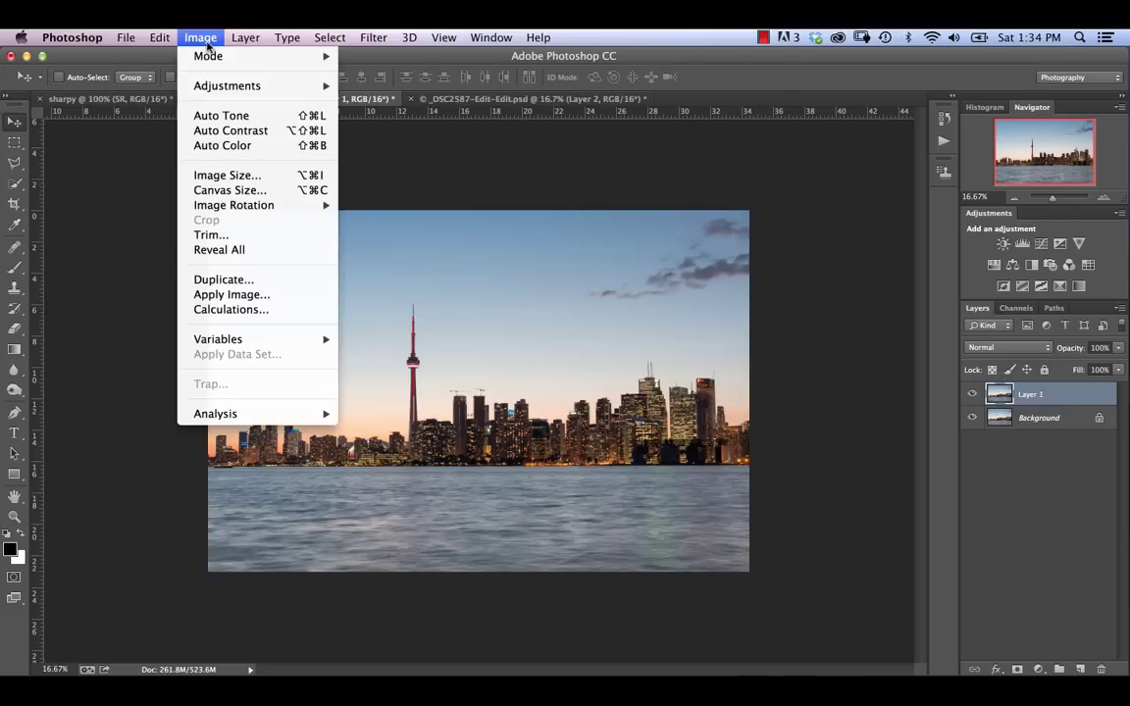
{"action": "mouse_move", "coordinate": [244, 37]}
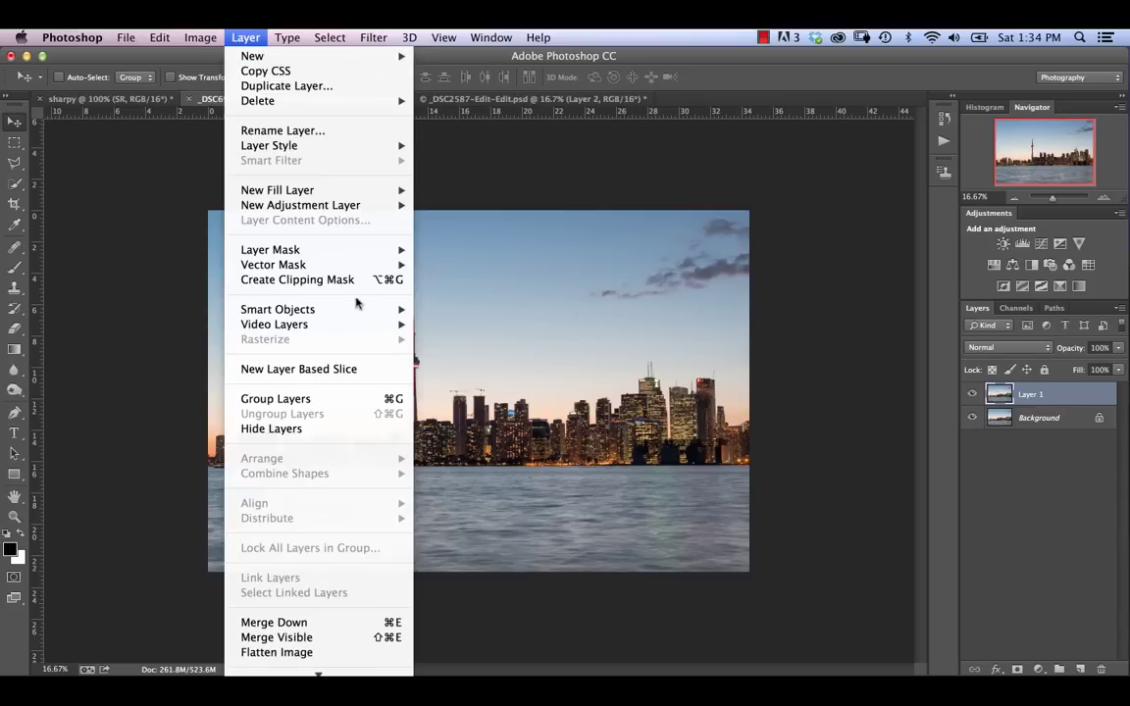
{"action": "mouse_move", "coordinate": [387, 309]}
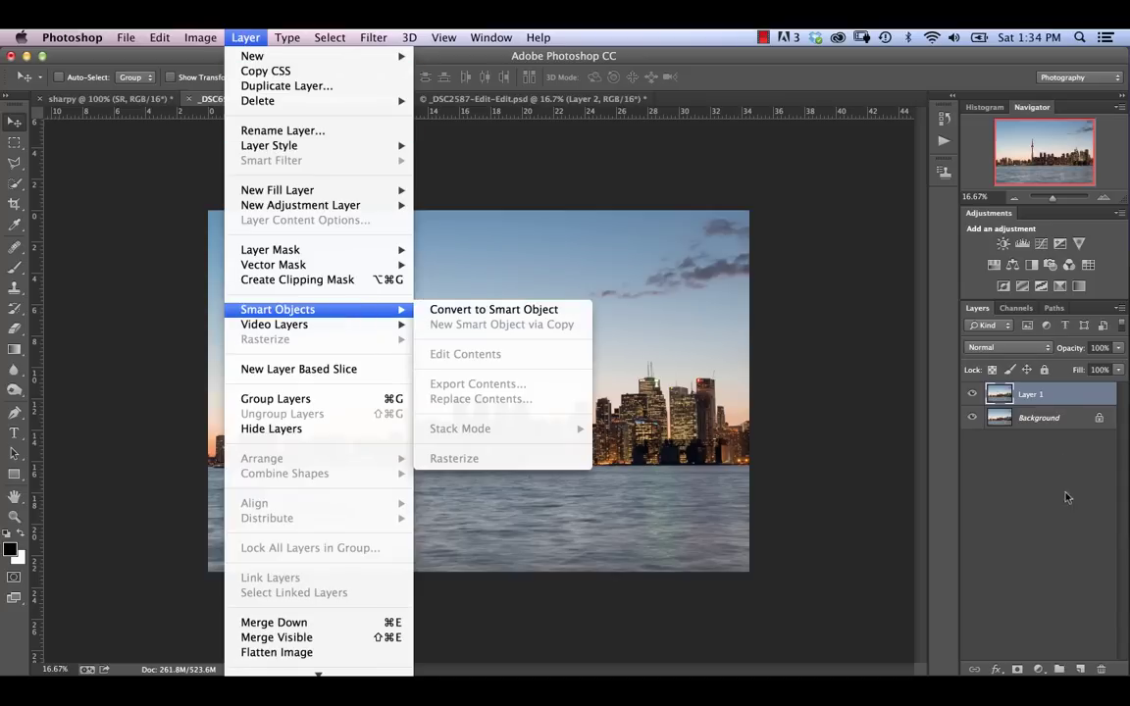
{"action": "left_click", "coordinate": [957, 456]}
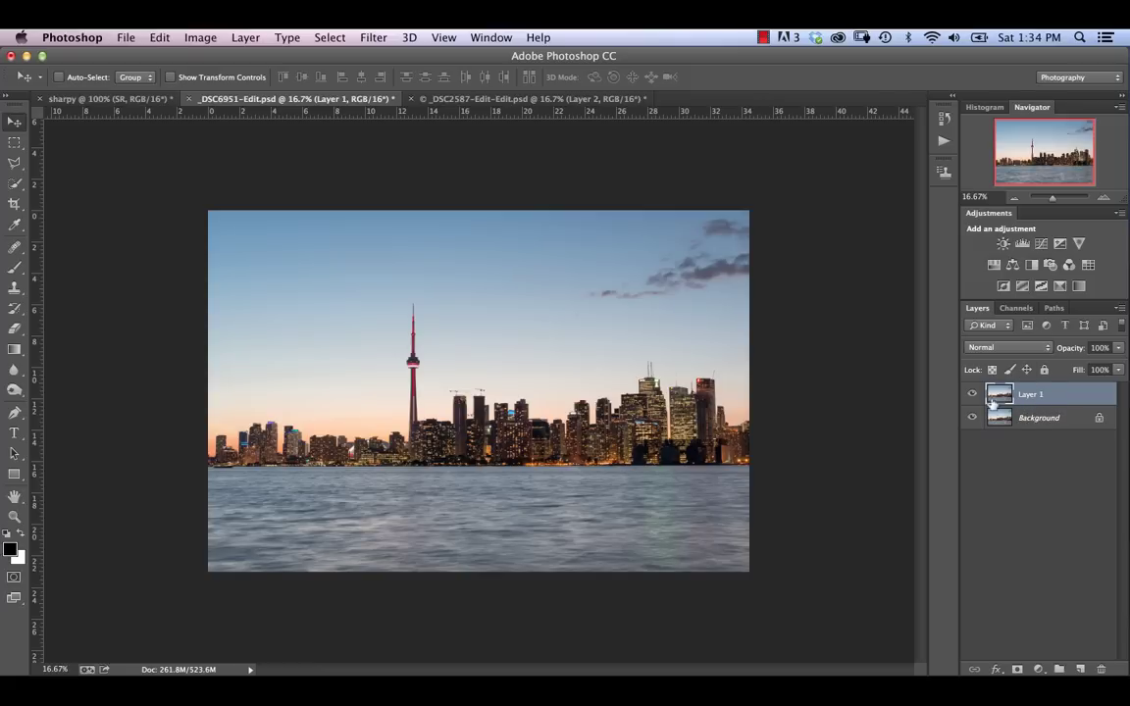
- Open the Unsharp Mask filter for the duplicated skyline layer
{"action": "key", "text": "super+equal"}
{"action": "key", "text": "super+equal"}
{"action": "key", "text": "super+equal"}
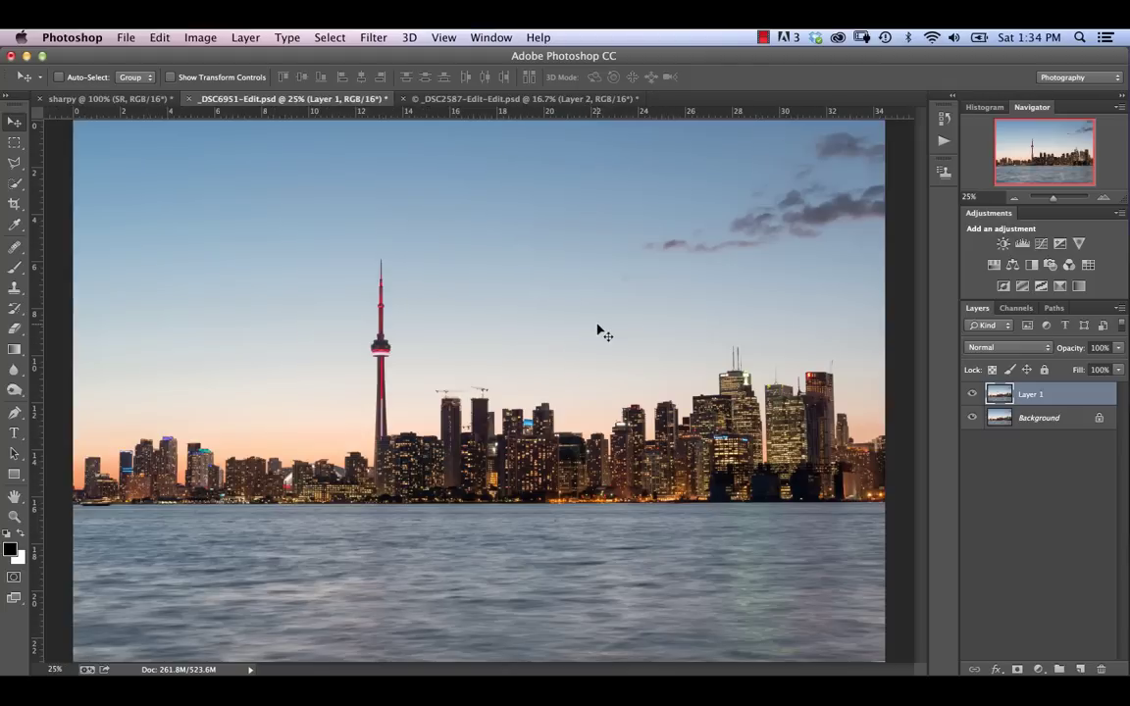
{"action": "key", "text": "super+equal"}
{"action": "key", "text": "super+equal"}
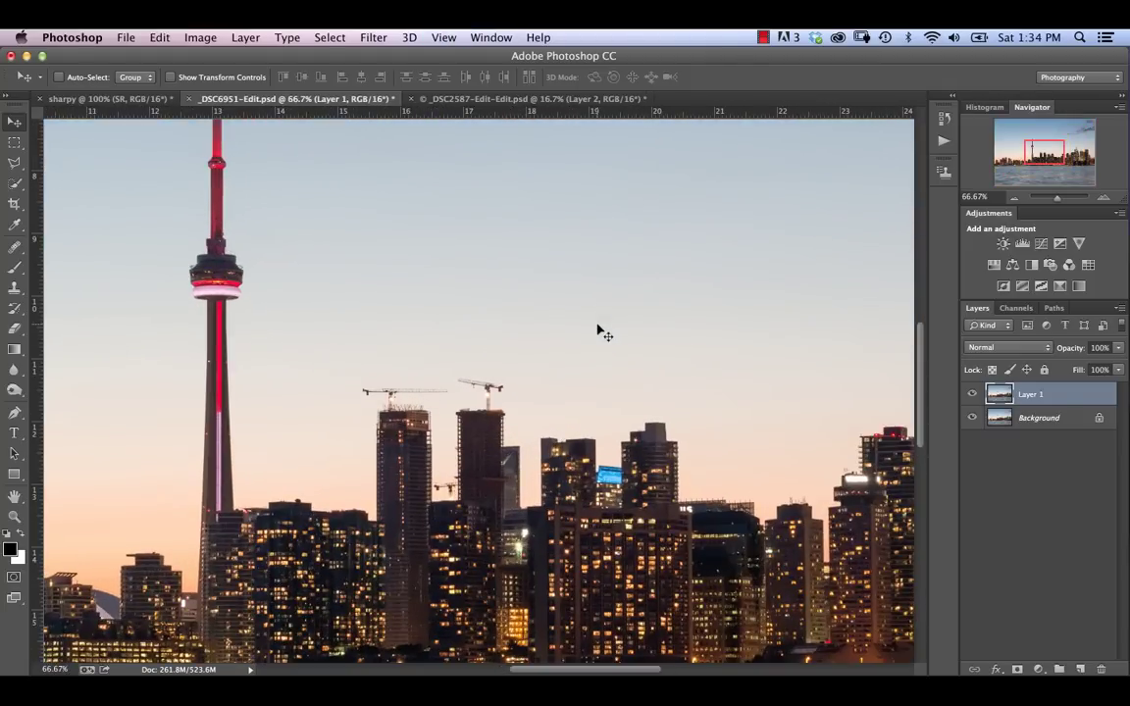
{"action": "key", "text": "super+equal"}
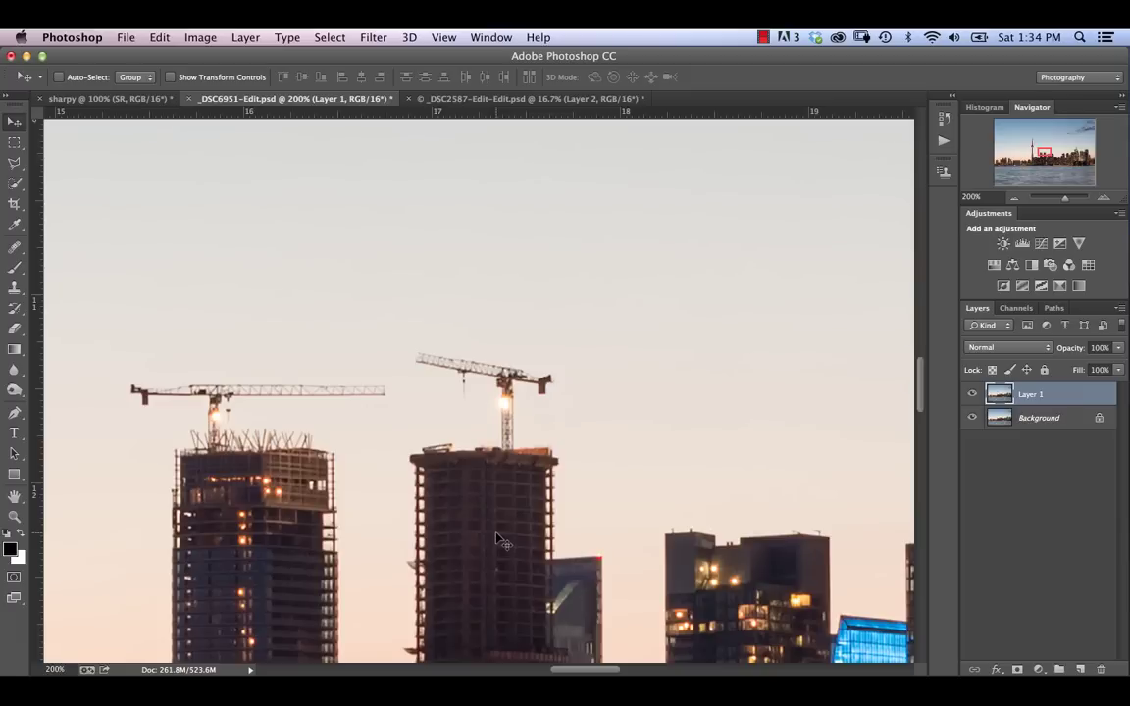
{"action": "left_click_drag", "start_coordinate": [417, 503], "coordinate": [515, 292]}
{"action": "key", "text": "super+minus"}
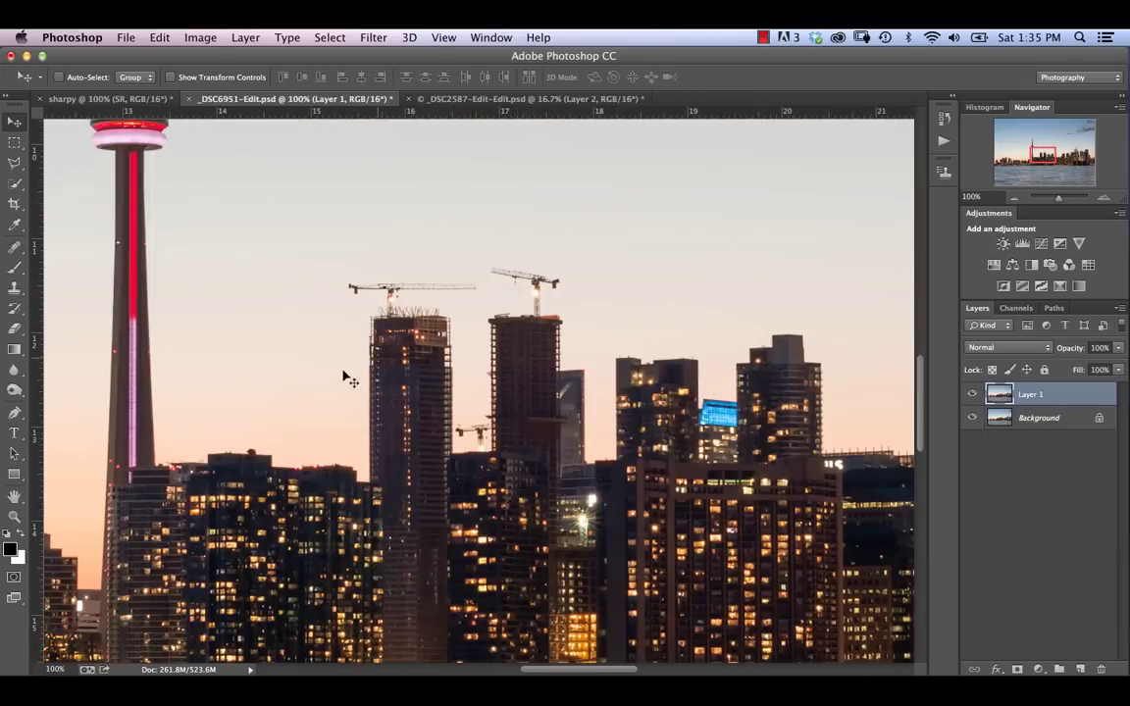
{"action": "left_click_drag", "start_coordinate": [473, 345], "coordinate": [422, 368]}
{"action": "left_click", "coordinate": [373, 37]}
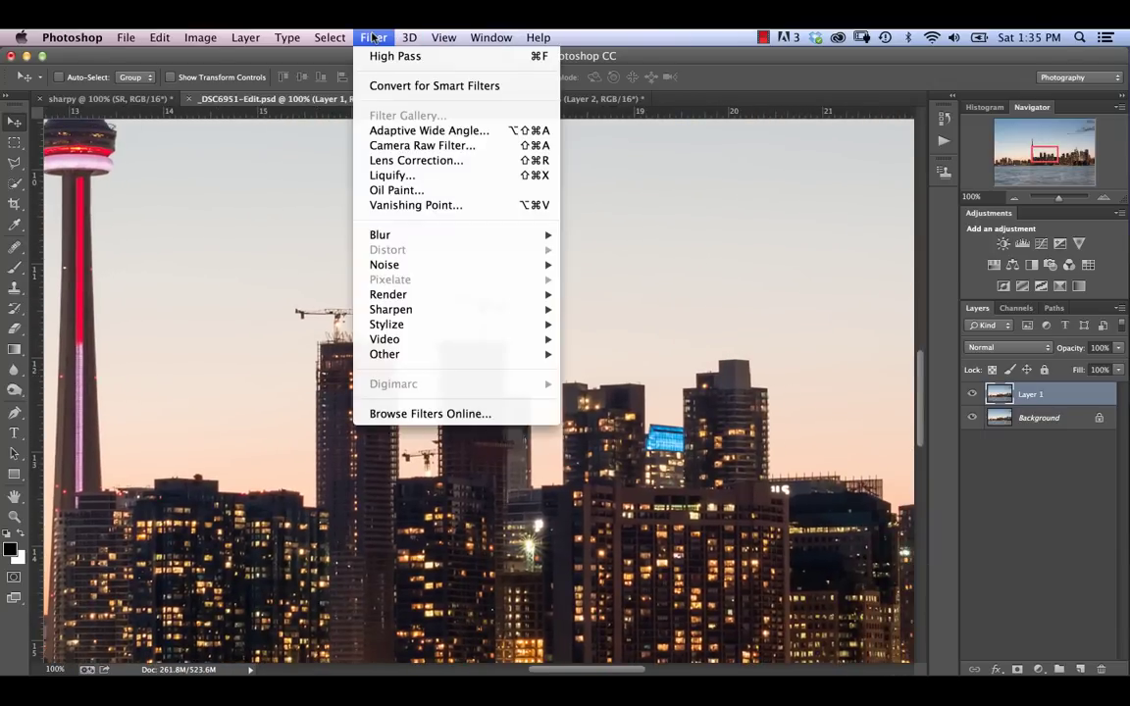
{"action": "mouse_move", "coordinate": [522, 312]}
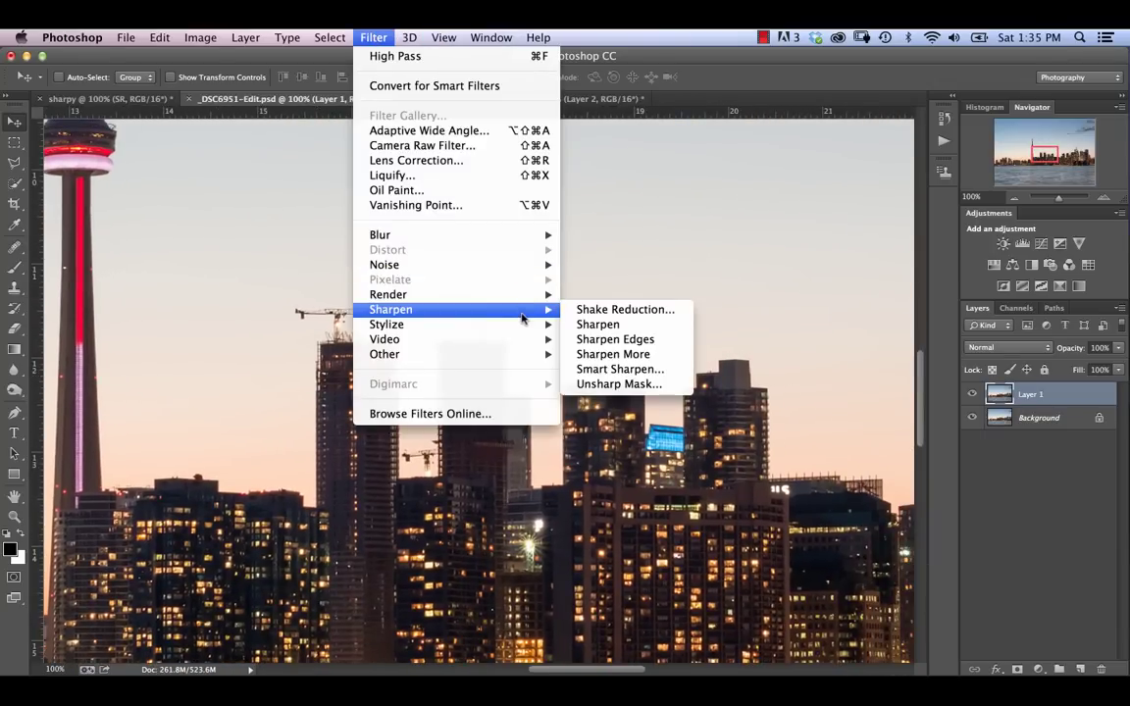
{"action": "left_click", "coordinate": [653, 390]}
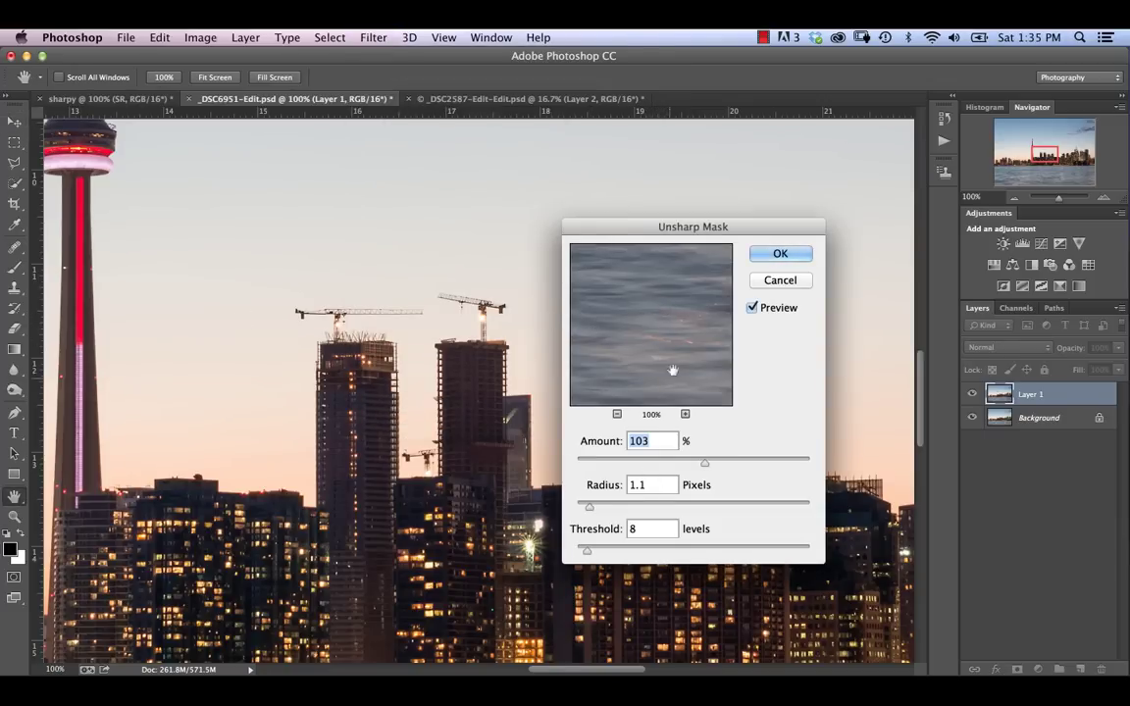
- Inspect the building edges against the sky in the Unsharp Mask preview at 200%
{"action": "left_click", "coordinate": [617, 414]}
{"action": "left_click", "coordinate": [617, 414]}
{"action": "left_click", "coordinate": [617, 414]}
{"action": "left_click_drag", "start_coordinate": [640, 340], "coordinate": [694, 321]}
{"action": "left_click", "coordinate": [685, 414]}
{"action": "left_click", "coordinate": [685, 414]}
{"action": "left_click", "coordinate": [684, 414]}
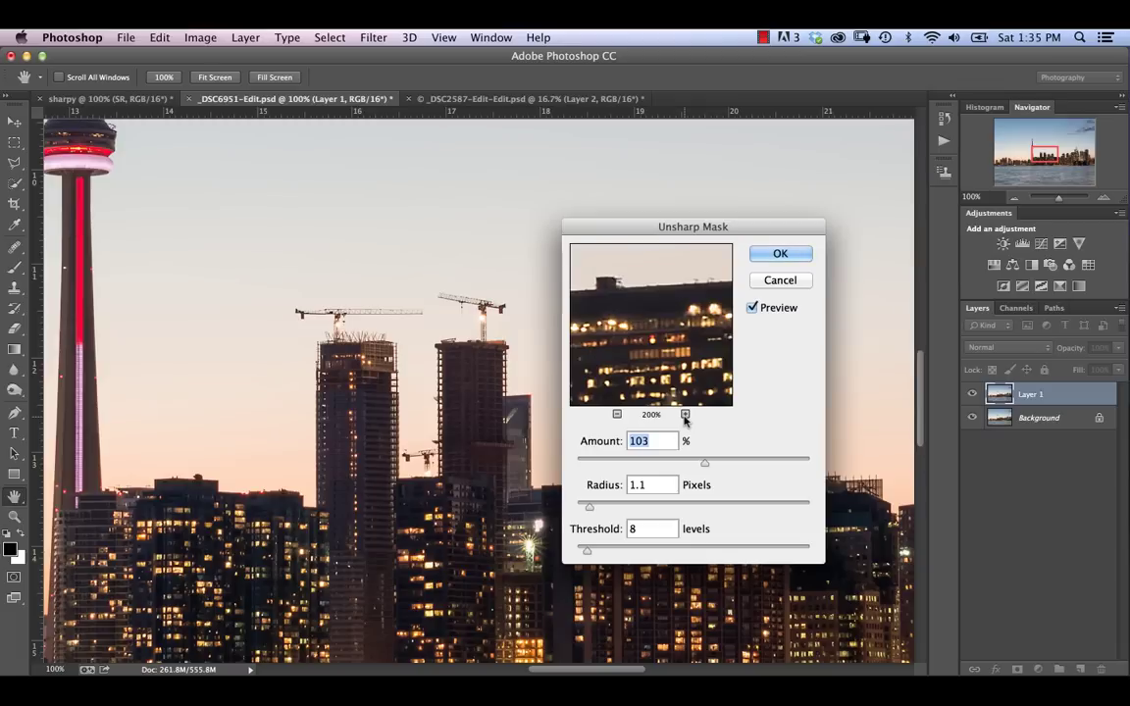
{"action": "left_click", "coordinate": [684, 414]}
{"action": "left_click_drag", "start_coordinate": [684, 311], "coordinate": [699, 293]}
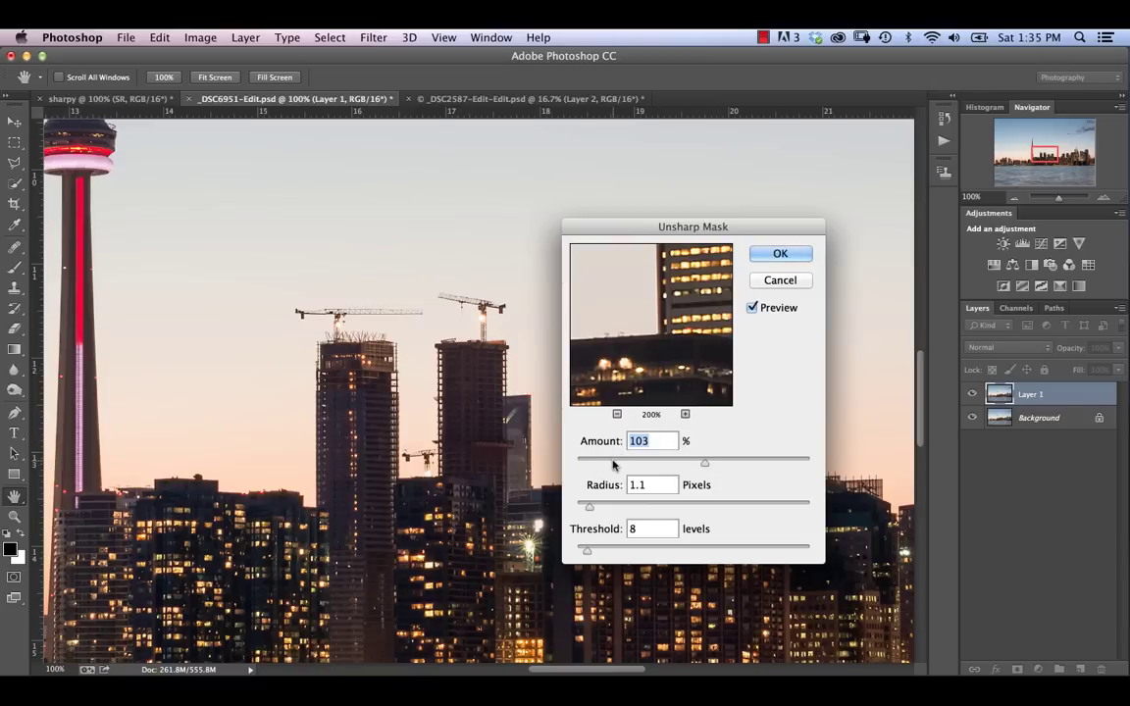
- Try an Unsharp Mask amount of 265%, check a lit building in the preview, and reduce the amount to 98%
{"action": "left_click_drag", "start_coordinate": [705, 462], "coordinate": [782, 463]}
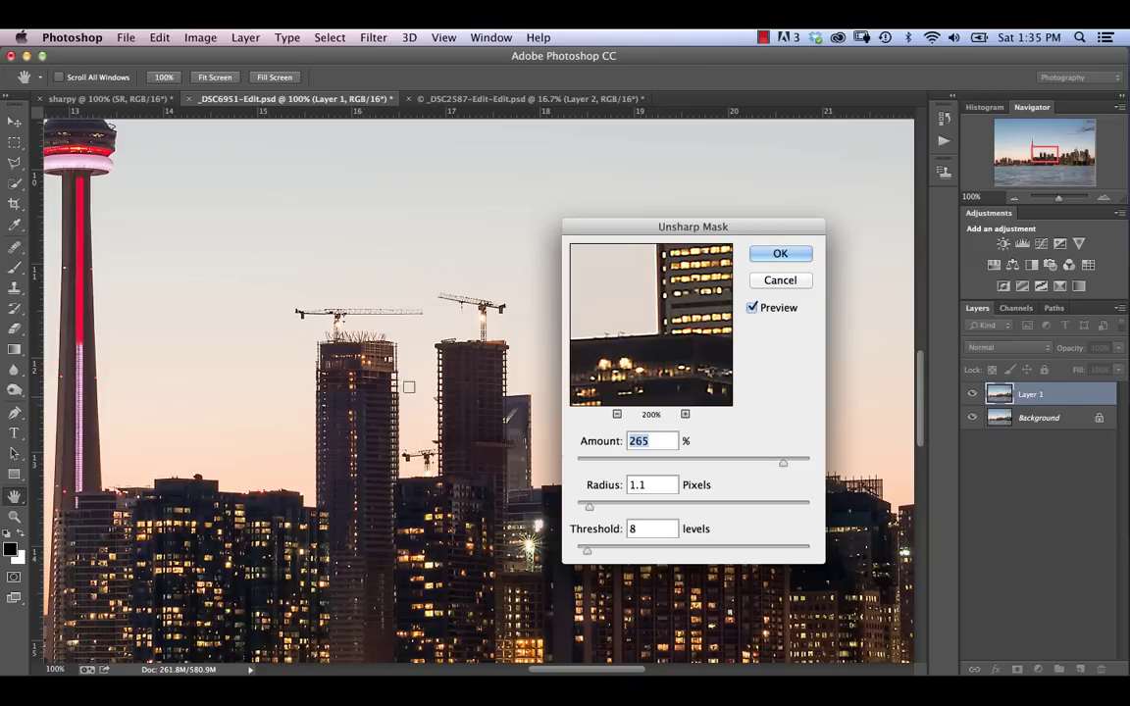
{"action": "left_click_drag", "start_coordinate": [619, 363], "coordinate": [581, 267]}
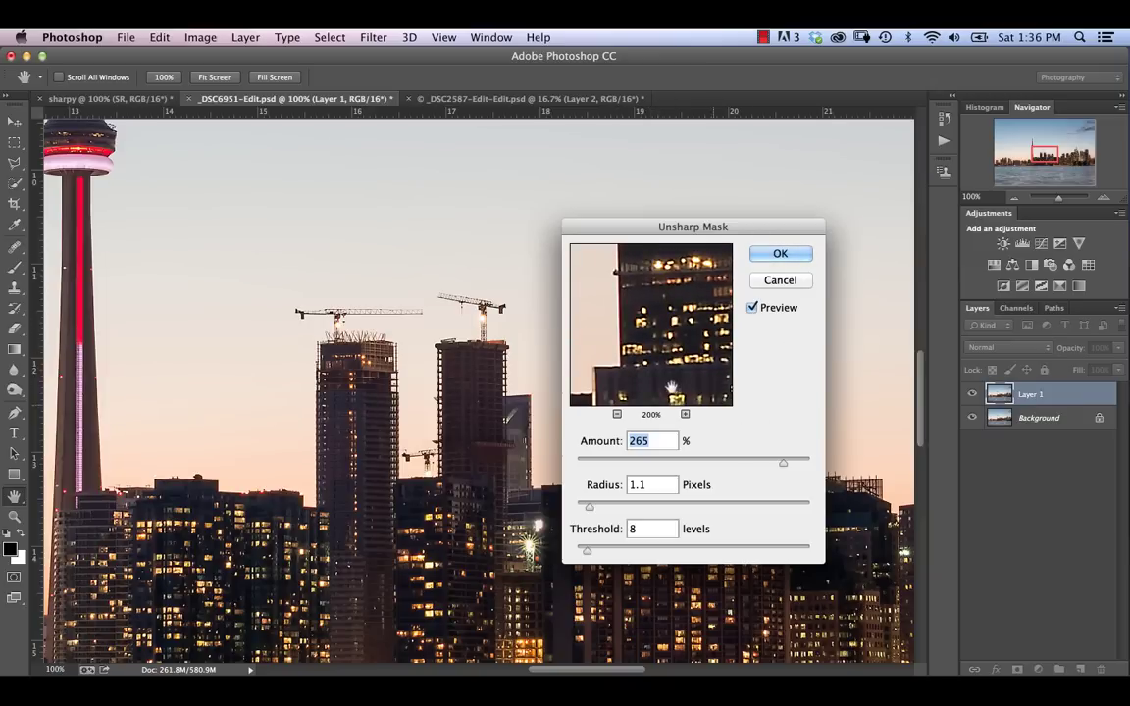
{"action": "left_click", "coordinate": [701, 461]}
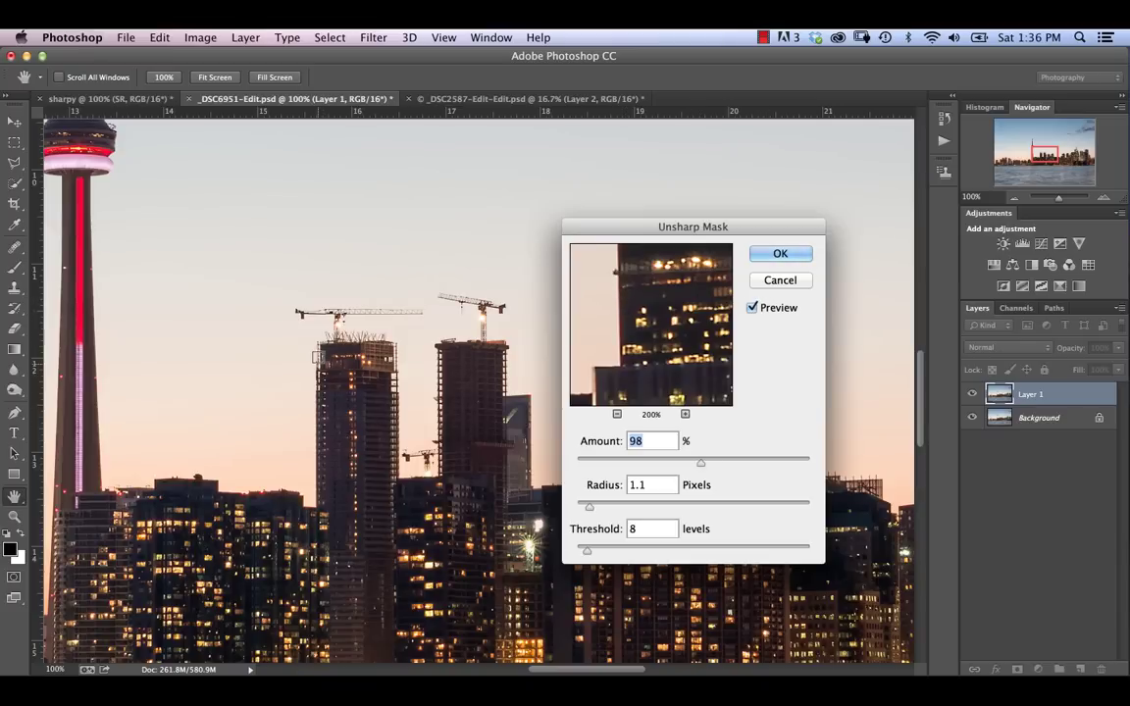
- Compare the construction tower at 400% with the sharpening preview on and off
{"action": "key", "text": "super+plus"}
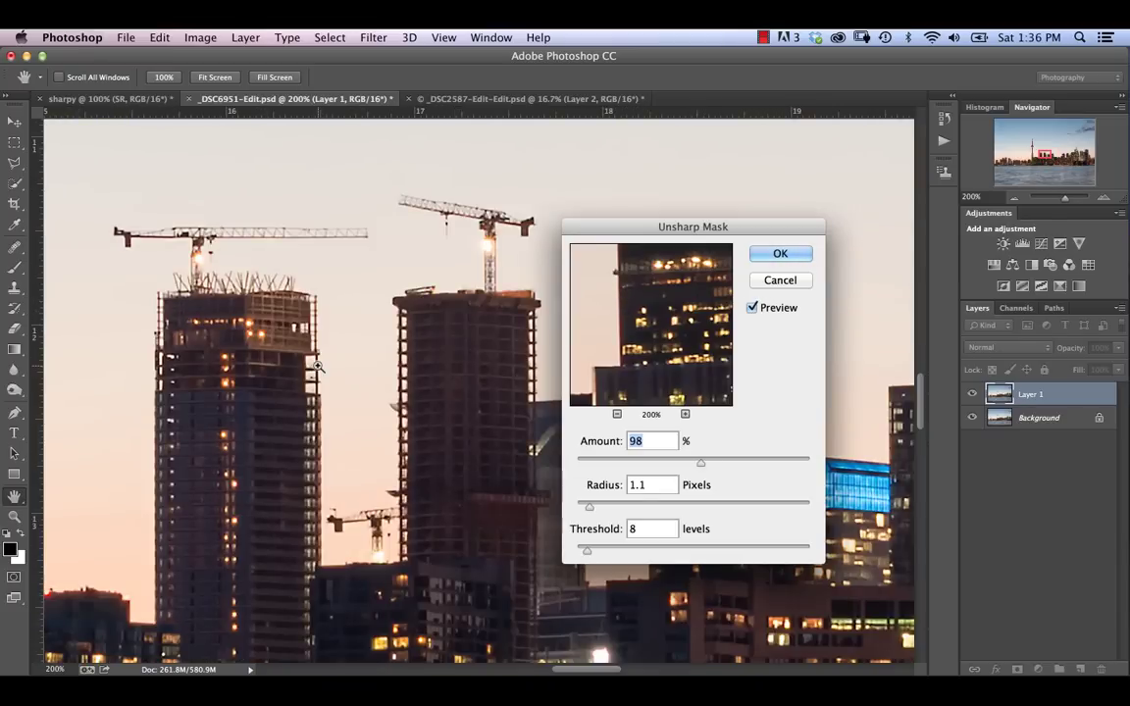
{"action": "key", "text": "super+plus"}
{"action": "key", "text": "super+plus"}
{"action": "scroll", "coordinate": [317, 366], "scroll_direction": "left", "scroll_amount": 10}
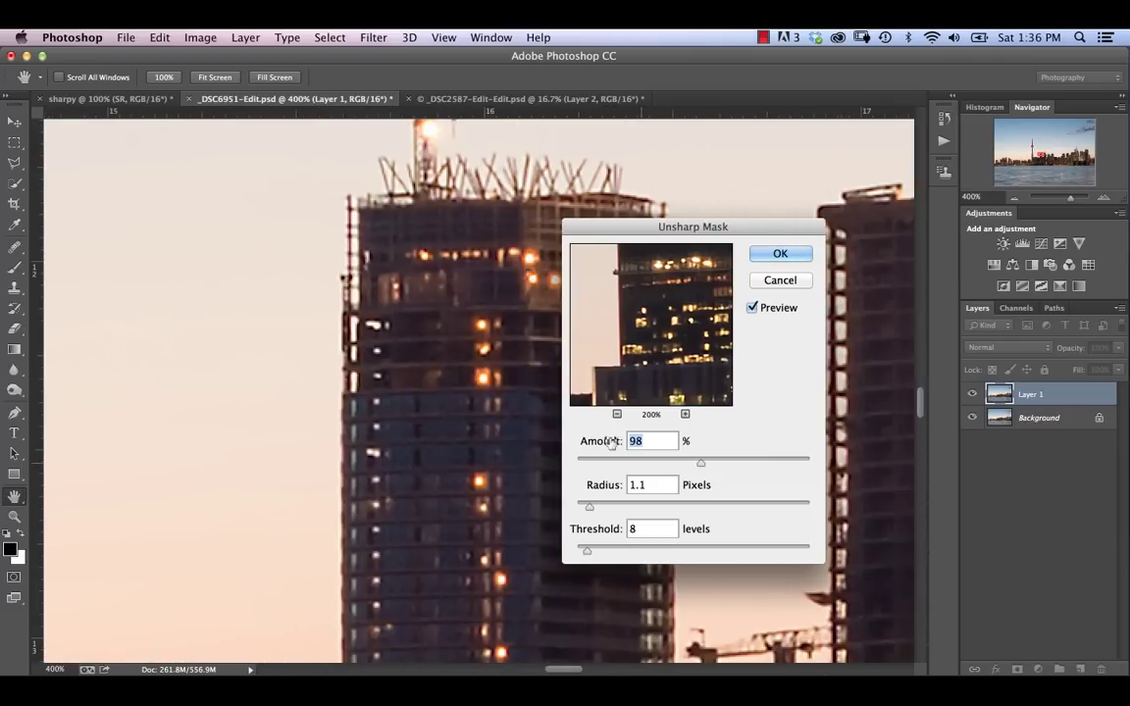
{"action": "left_click", "coordinate": [753, 308]}
{"action": "left_click", "coordinate": [753, 308]}
{"action": "left_click", "coordinate": [754, 310]}
{"action": "left_click", "coordinate": [755, 310]}
{"action": "left_click", "coordinate": [753, 310]}
- Raise the Unsharp Mask amount to 500% and set the radius to 6.9 pixels
{"action": "left_click_drag", "start_coordinate": [789, 459], "coordinate": [805, 461]}
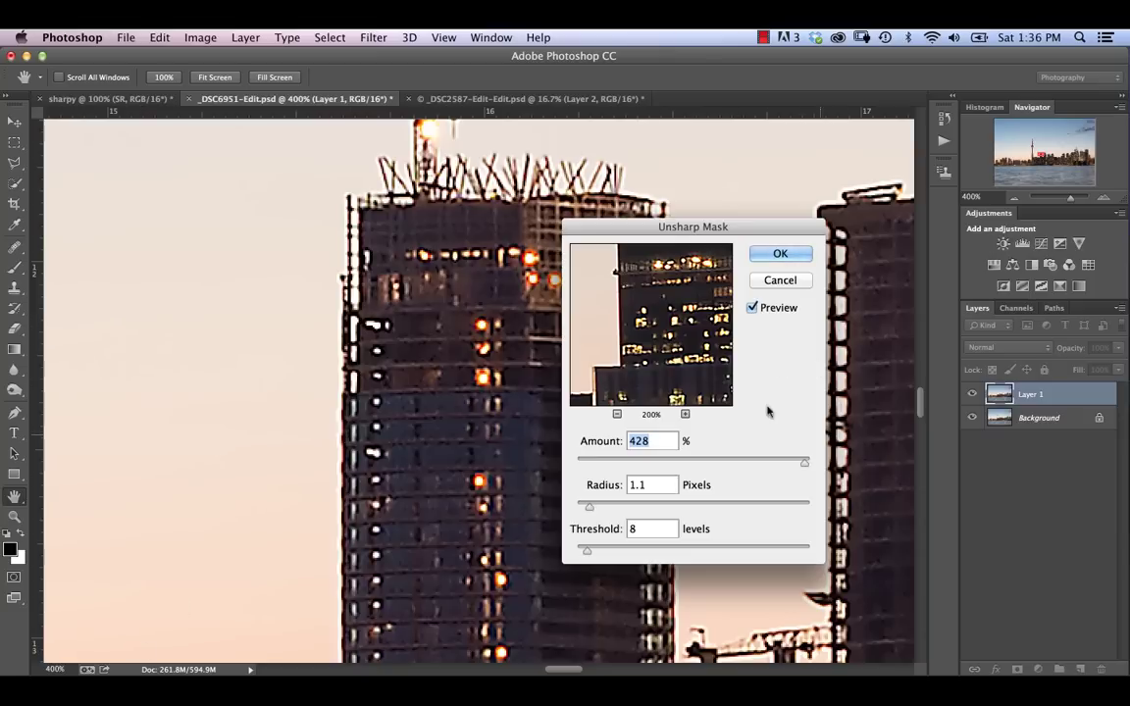
{"action": "left_click_drag", "start_coordinate": [805, 461], "coordinate": [812, 466]}
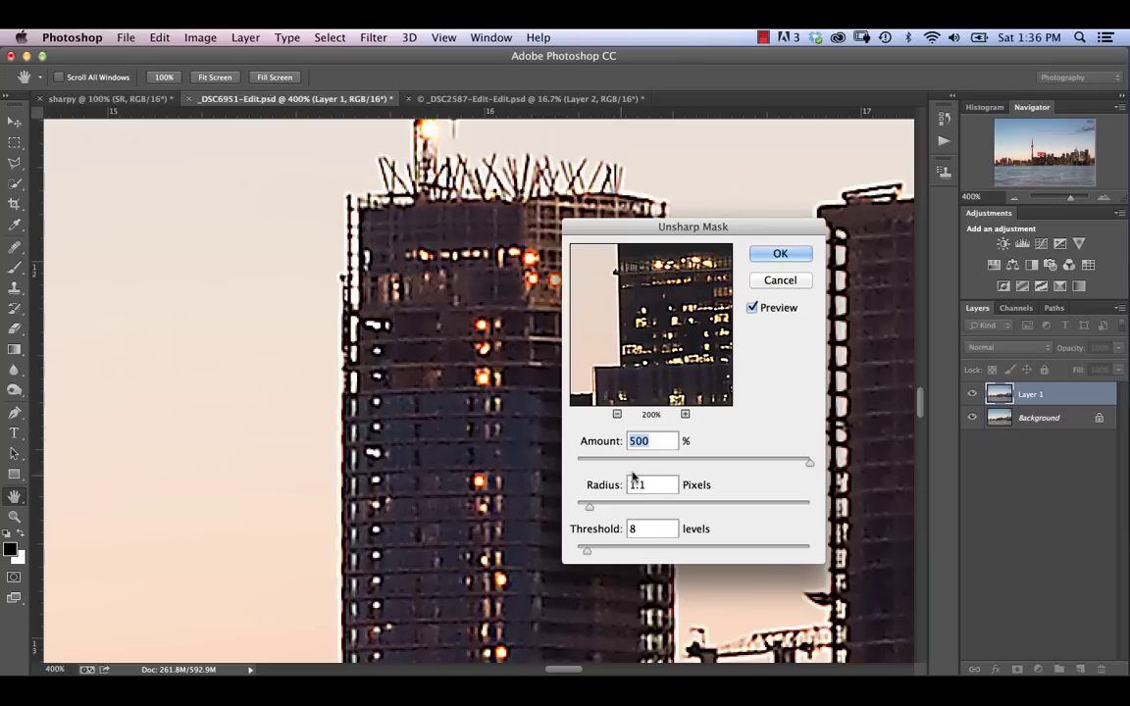
{"action": "left_click", "coordinate": [660, 507]}
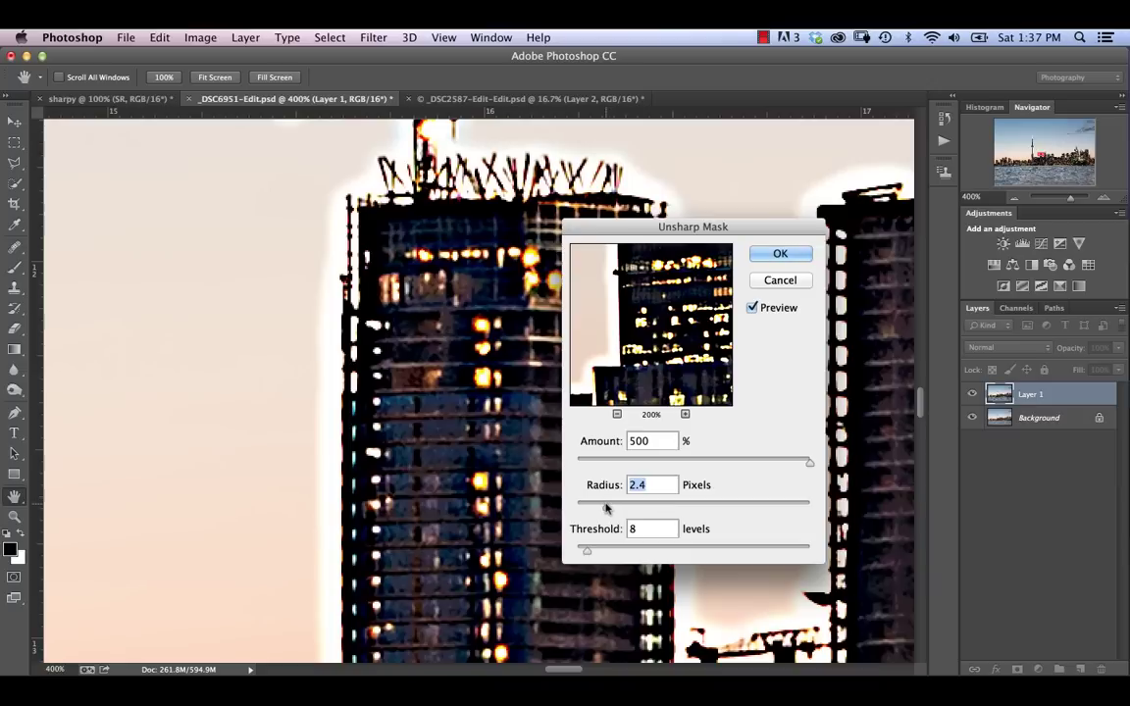
{"action": "key", "text": "shift+Down"}
{"action": "key", "text": "Down"}
{"action": "key", "text": "Down"}
{"action": "key", "text": "Down"}
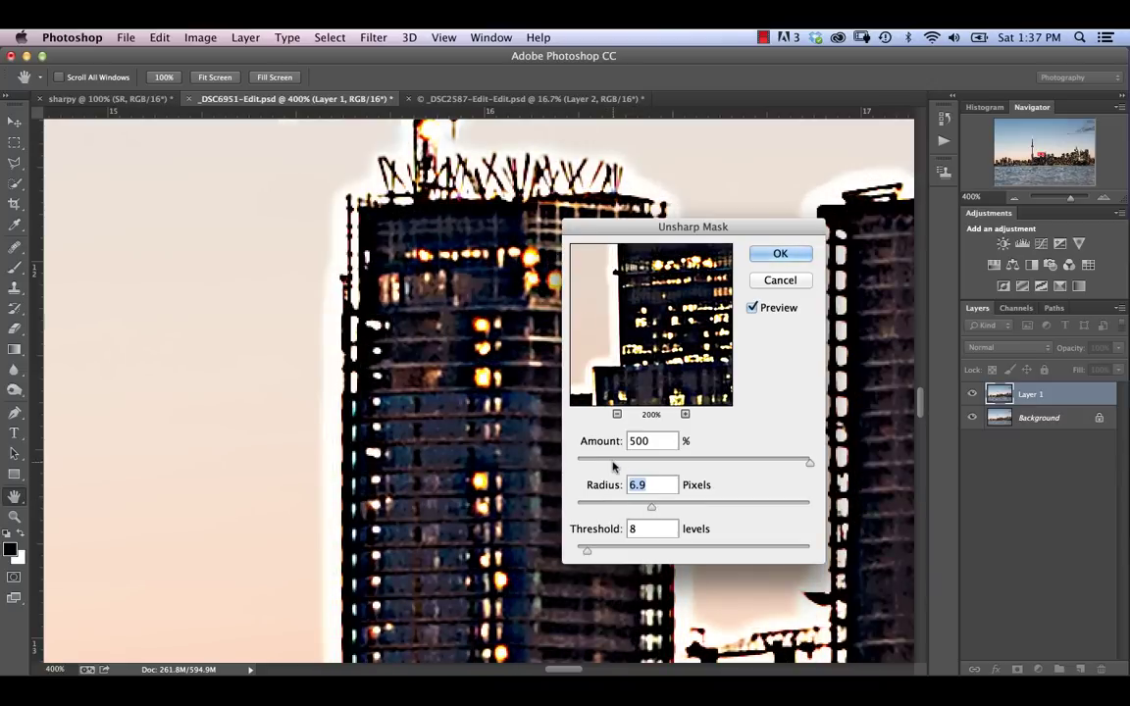
- Set the Unsharp Mask amount to 29% and compare the tower with the preview off and on
{"action": "left_click", "coordinate": [611, 462]}
{"action": "left_click", "coordinate": [752, 308]}
{"action": "left_click", "coordinate": [752, 308]}
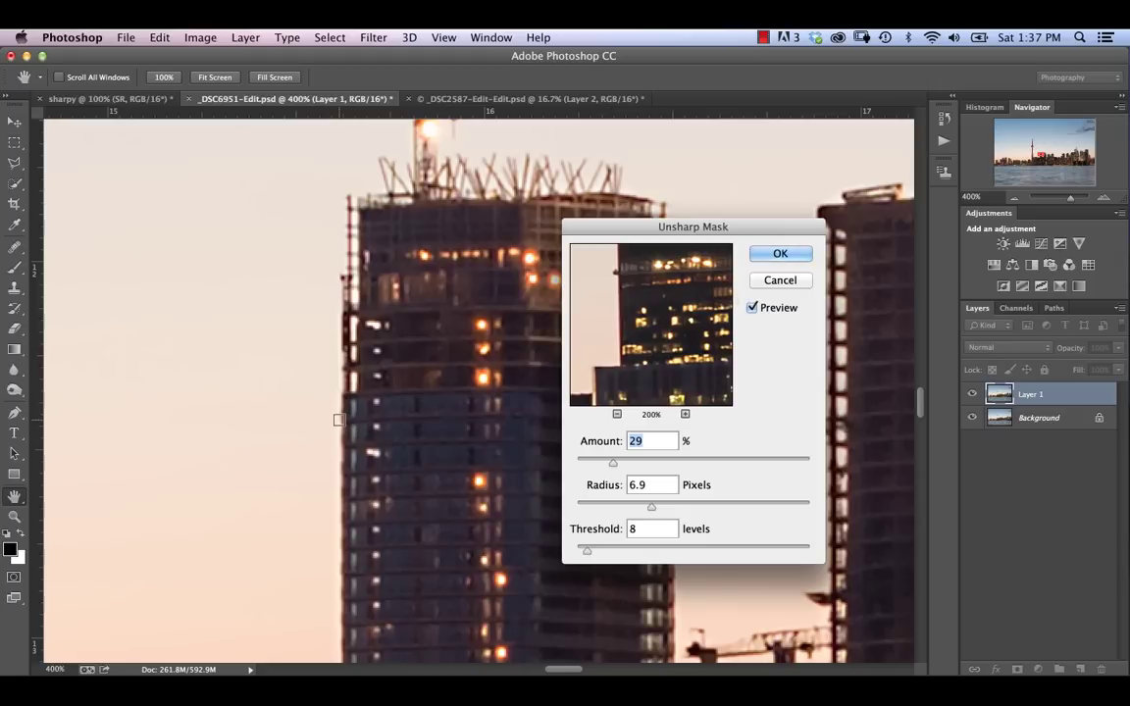
- Lower the Unsharp Mask radius to 1.0 pixel, then try threshold values of 25 and 48 levels
{"action": "left_click_drag", "start_coordinate": [652, 506], "coordinate": [590, 505]}
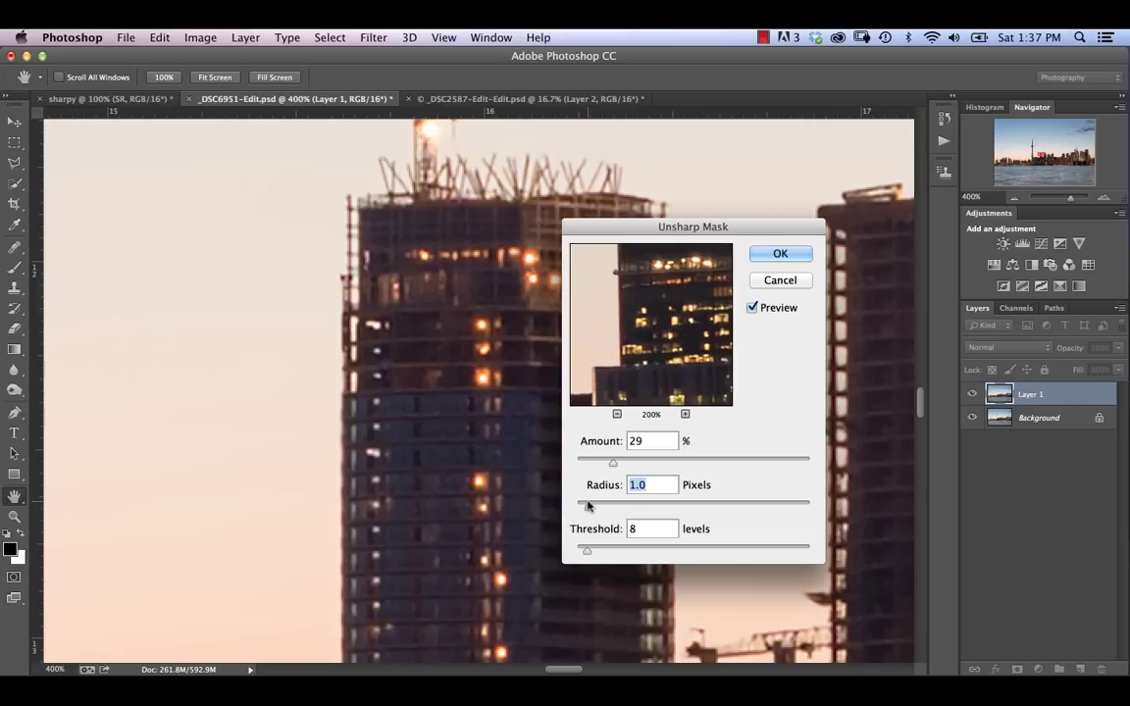
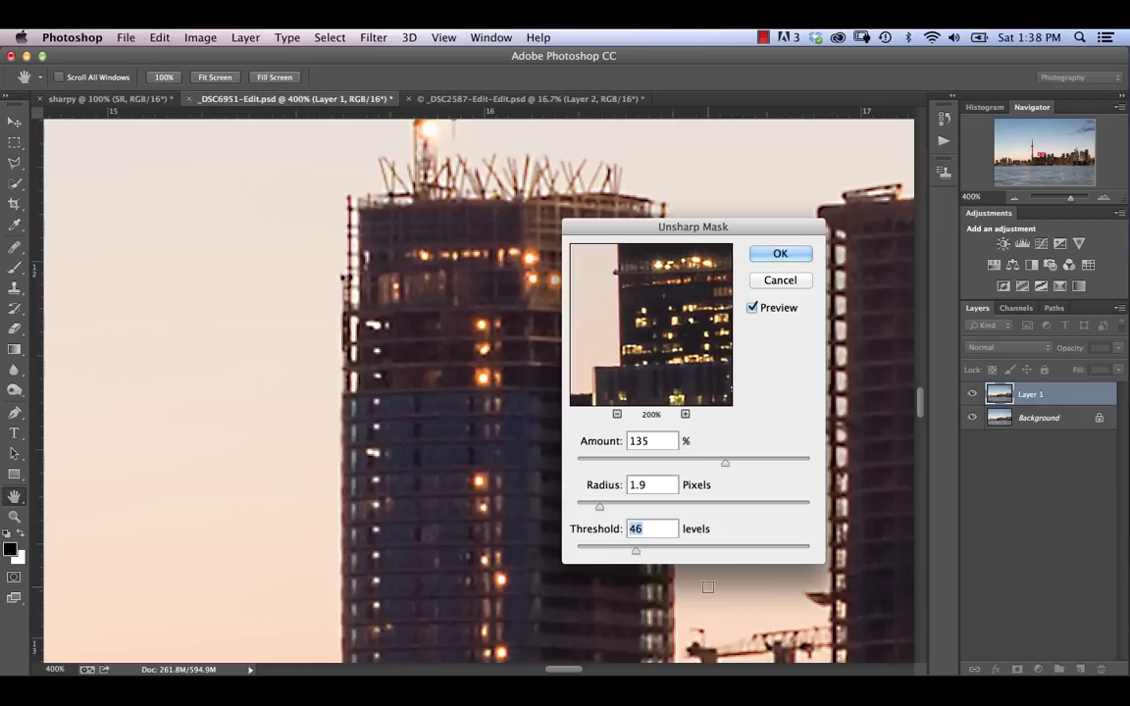
{"action": "left_click_drag", "start_coordinate": [628, 551], "coordinate": [607, 547]}
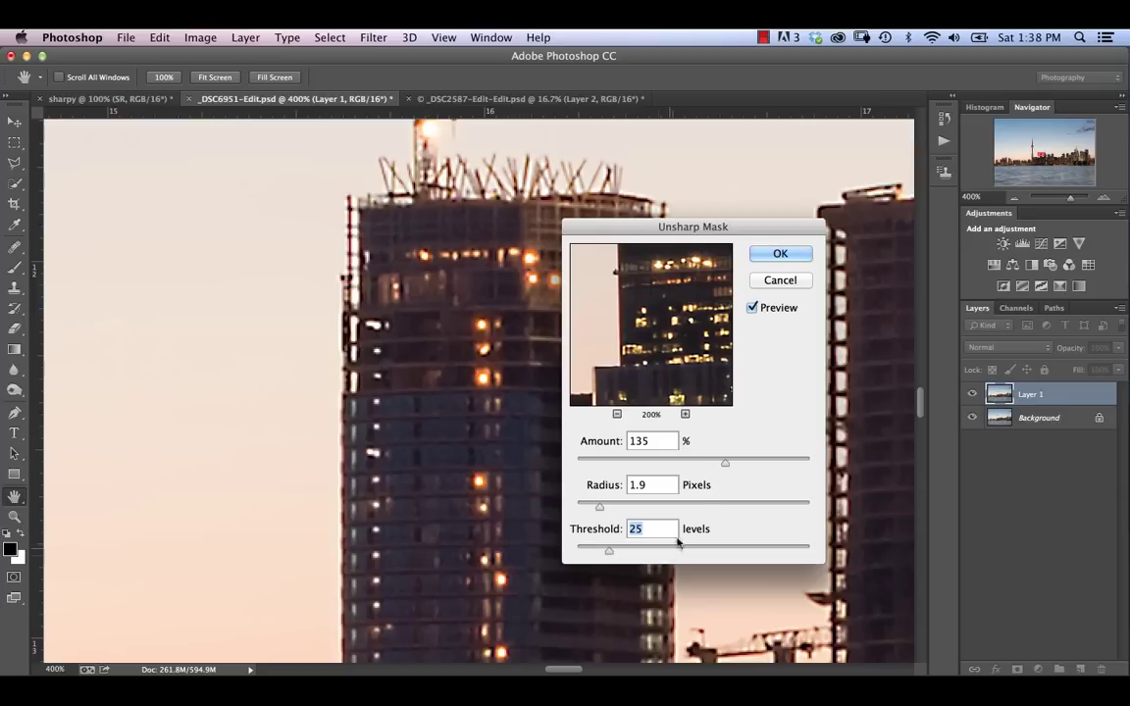
{"action": "left_click_drag", "start_coordinate": [608, 552], "coordinate": [638, 555]}
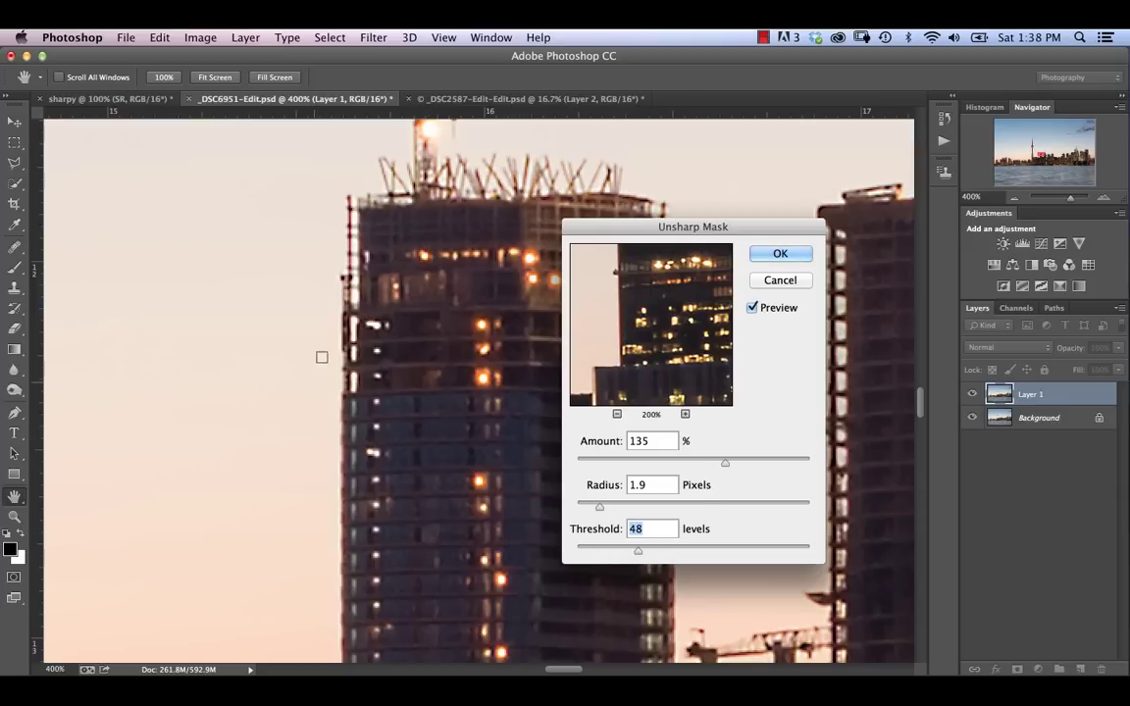
- Compare the construction tower with the Unsharp Mask preview off and on at the 48-level threshold
{"action": "left_click", "coordinate": [754, 308]}
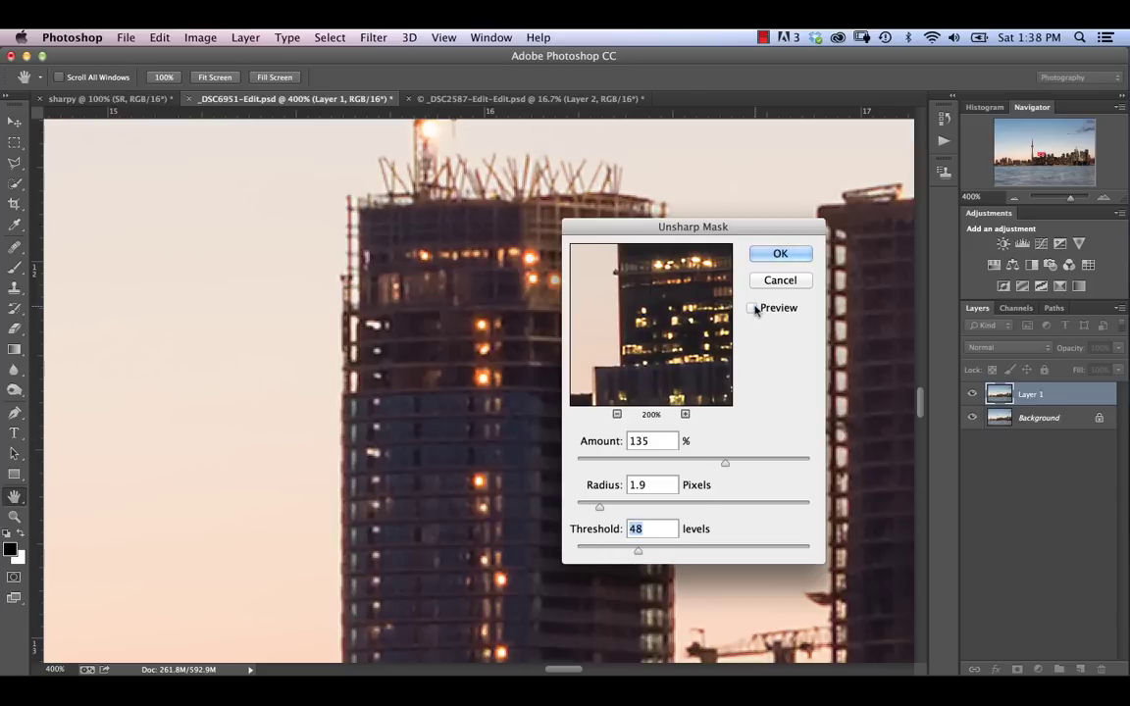
{"action": "left_click", "coordinate": [754, 308]}
{"action": "left_click", "coordinate": [754, 308]}
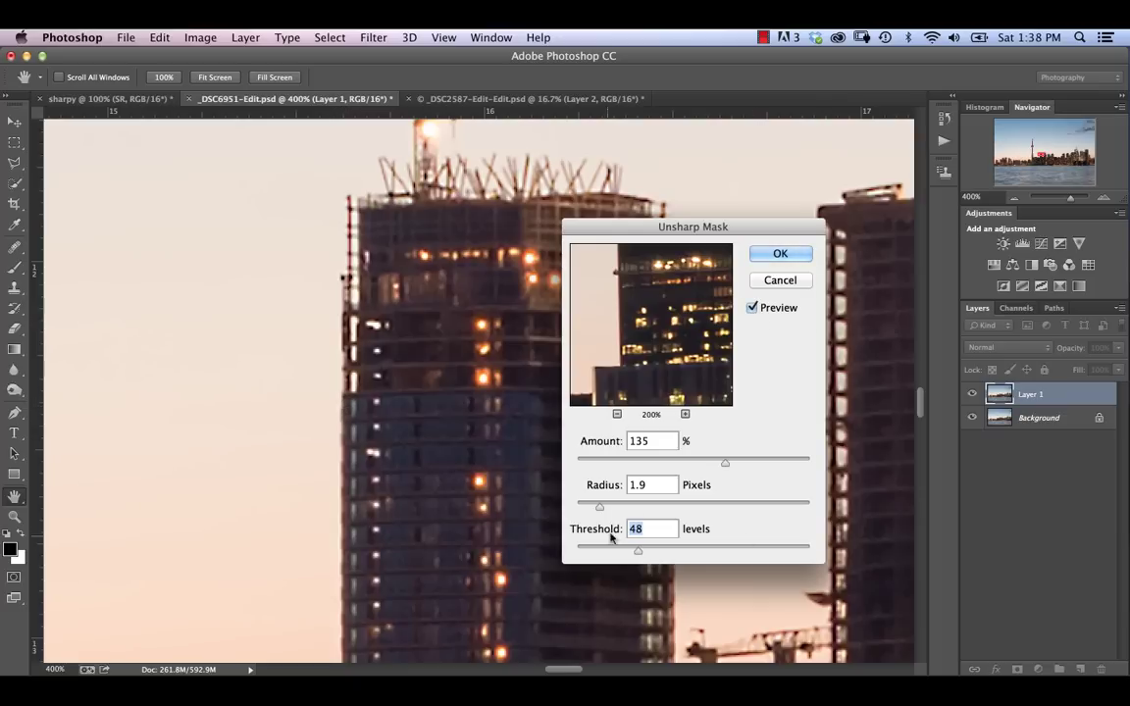
- Set the Unsharp Mask threshold to 20 levels and apply the filter to Layer 1
{"action": "left_click_drag", "start_coordinate": [638, 550], "coordinate": [602, 553]}
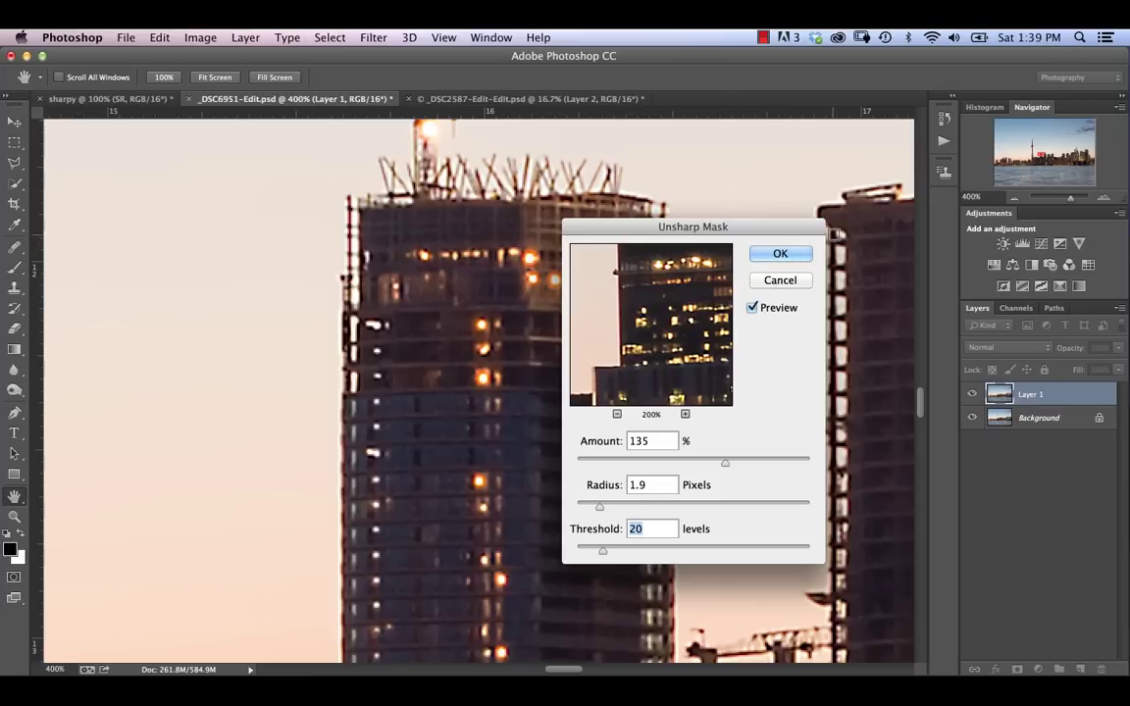
{"action": "left_click", "coordinate": [781, 254]}
{"action": "key", "text": "v"}
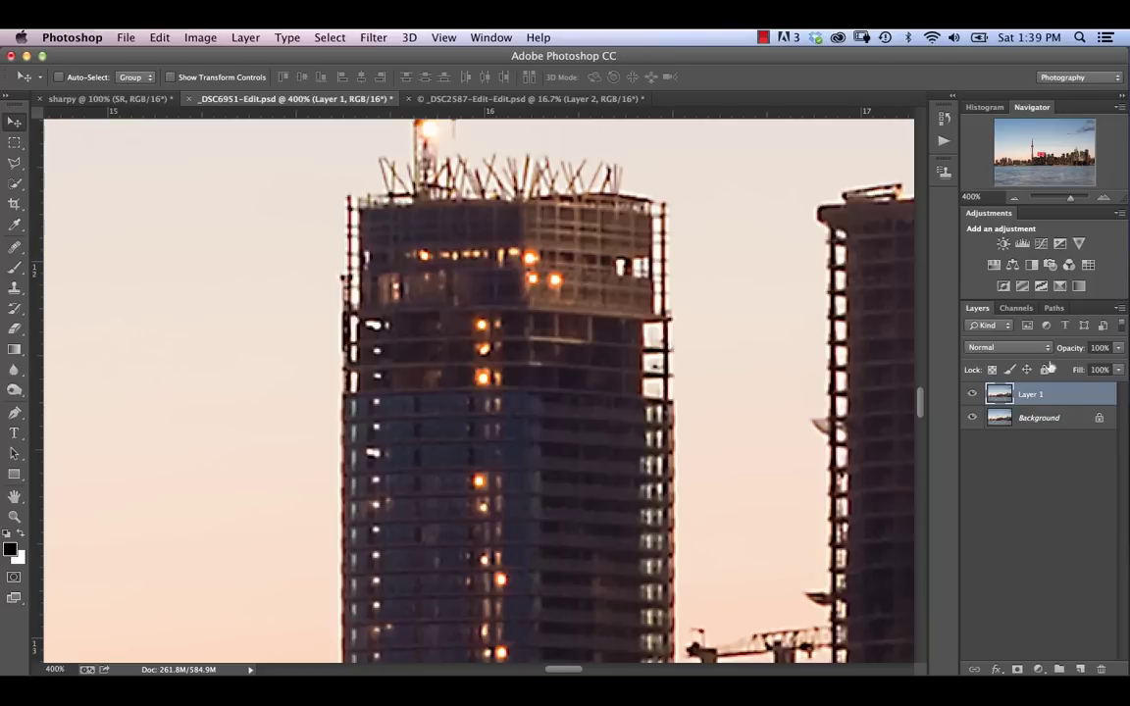
- Compare the construction tower at 400% with the sharpened Layer 1 hidden and shown
{"action": "left_click", "coordinate": [972, 394]}
{"action": "left_click", "coordinate": [972, 394]}
{"action": "left_click", "coordinate": [973, 394]}
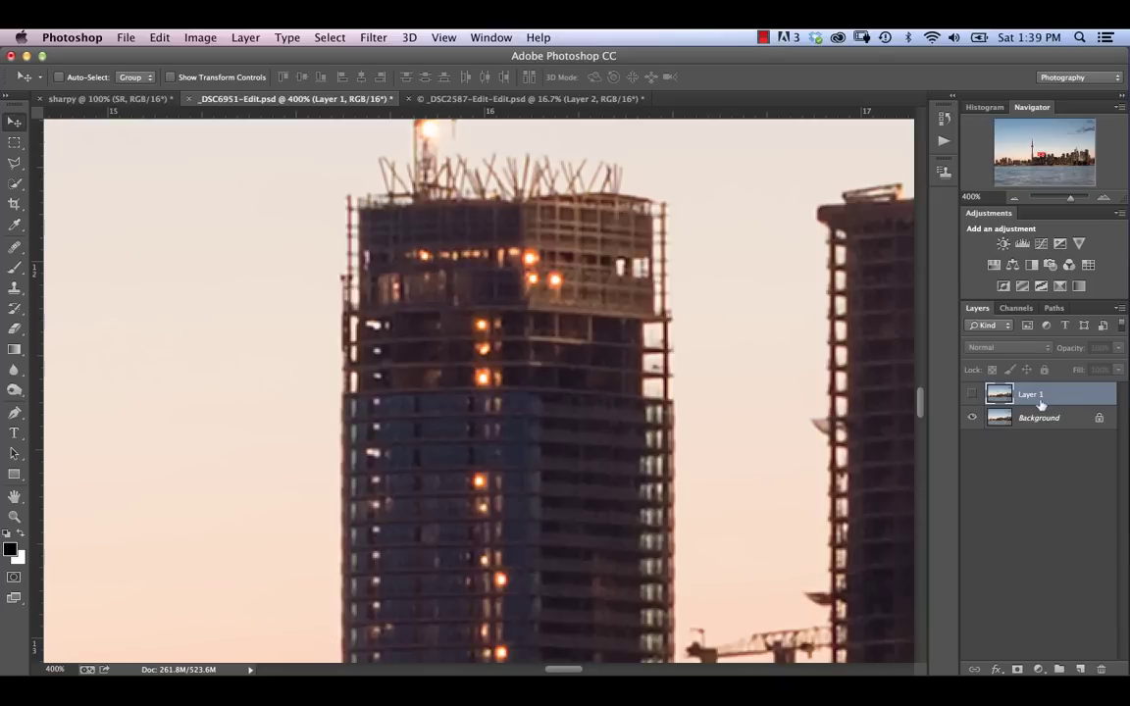
{"action": "left_click", "coordinate": [973, 395]}
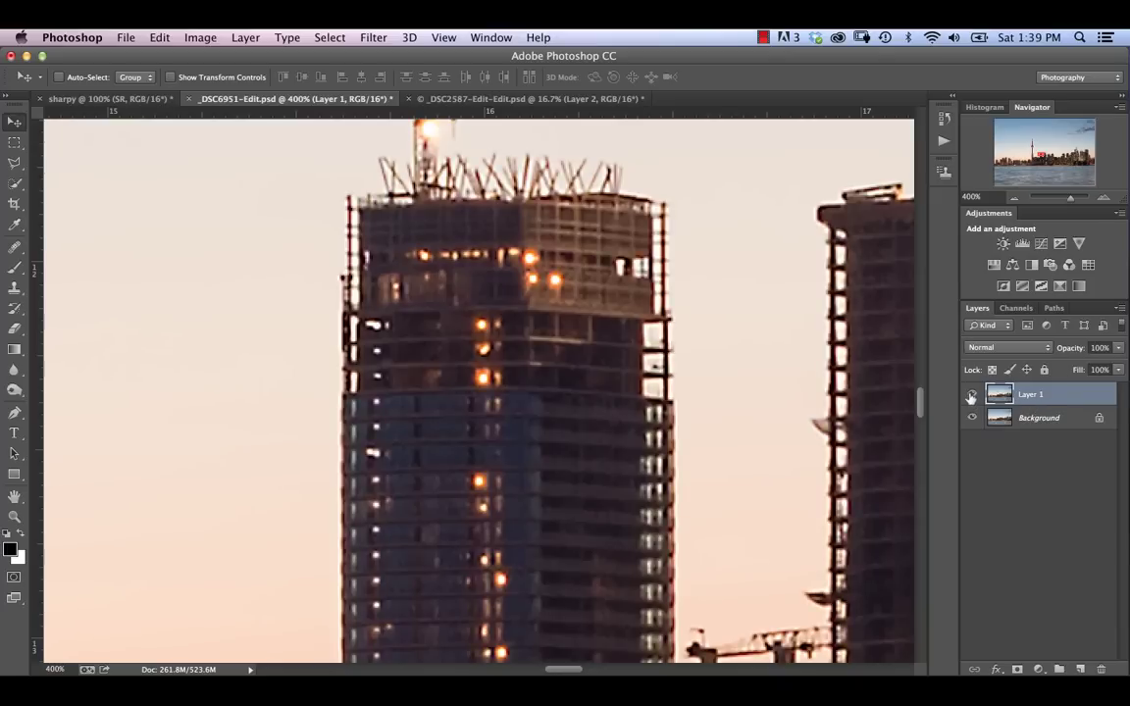
{"action": "left_click", "coordinate": [973, 394]}
{"action": "left_click", "coordinate": [973, 395]}
- Compare the skyline at 100% with the sharpened Layer 1 hidden and shown
{"action": "key", "text": "super+1"}
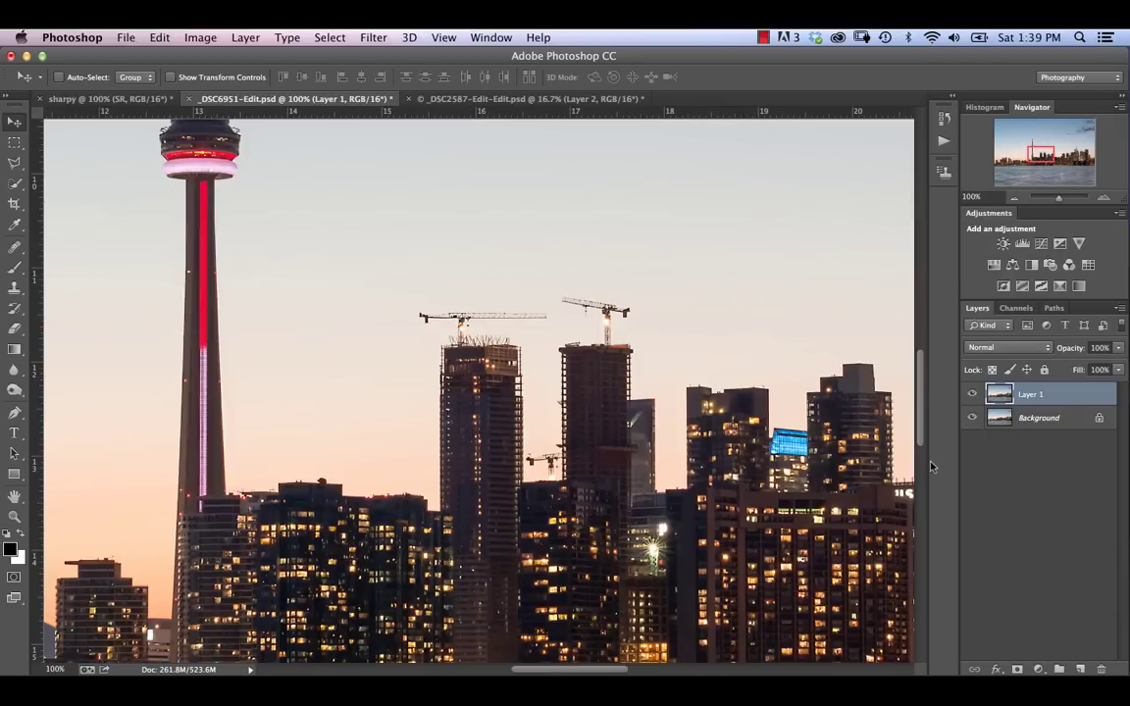
{"action": "left_click", "coordinate": [974, 394]}
{"action": "left_click", "coordinate": [973, 394]}
{"action": "left_click", "coordinate": [973, 394]}
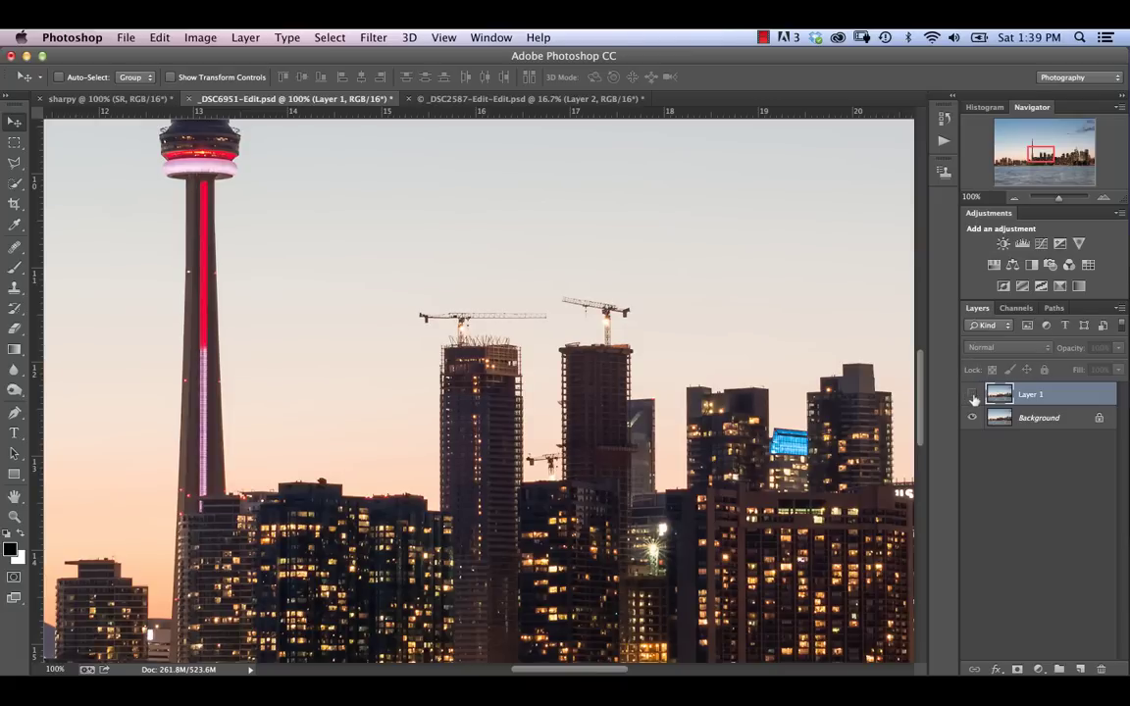
{"action": "left_click", "coordinate": [973, 395]}
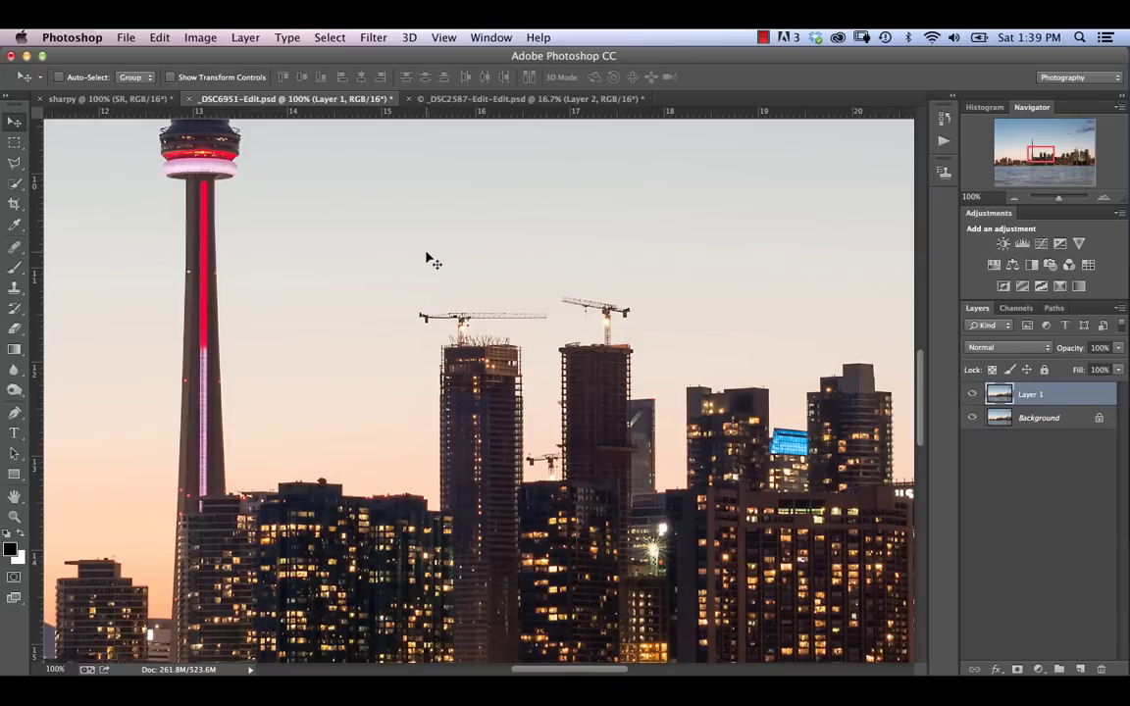
- Reduce the opacity of the sharpened Layer 1 to 81% to soften the sharpening
{"action": "key", "text": "super+equal"}
{"action": "key", "text": "super+equal"}
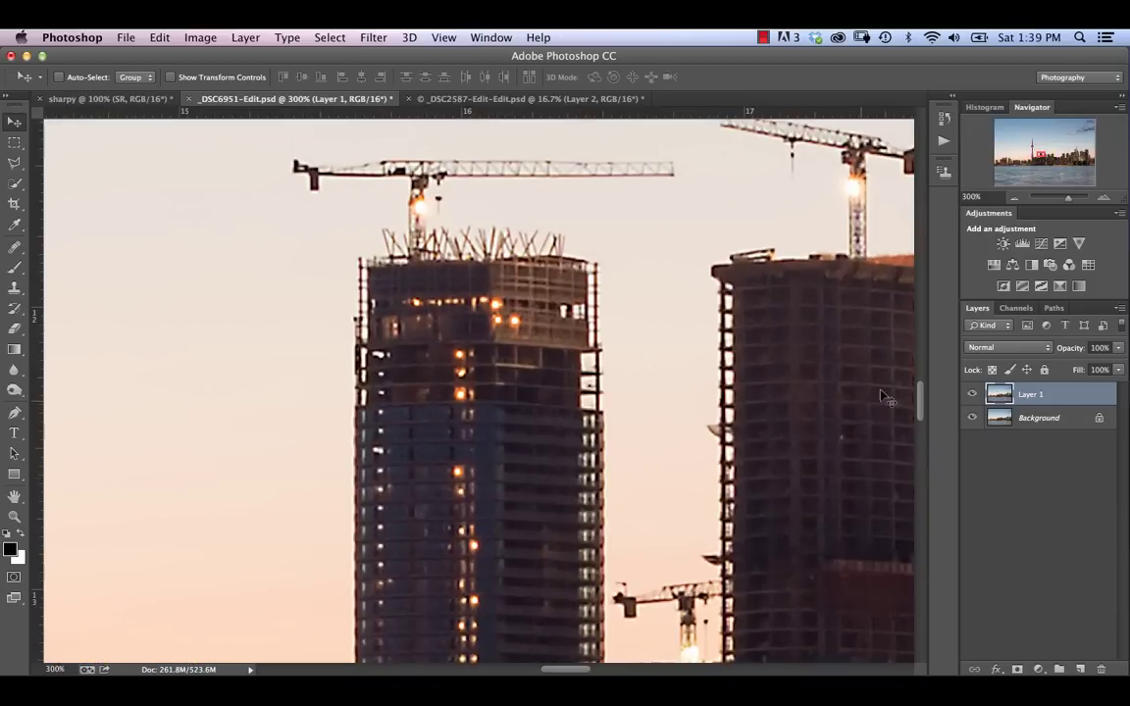
{"action": "left_click_drag", "start_coordinate": [1087, 350], "coordinate": [1065, 351]}
{"action": "left_click", "coordinate": [971, 394]}
{"action": "key", "text": "super+minus"}
{"action": "key", "text": "super+minus"}
{"action": "key", "text": "super+minus"}
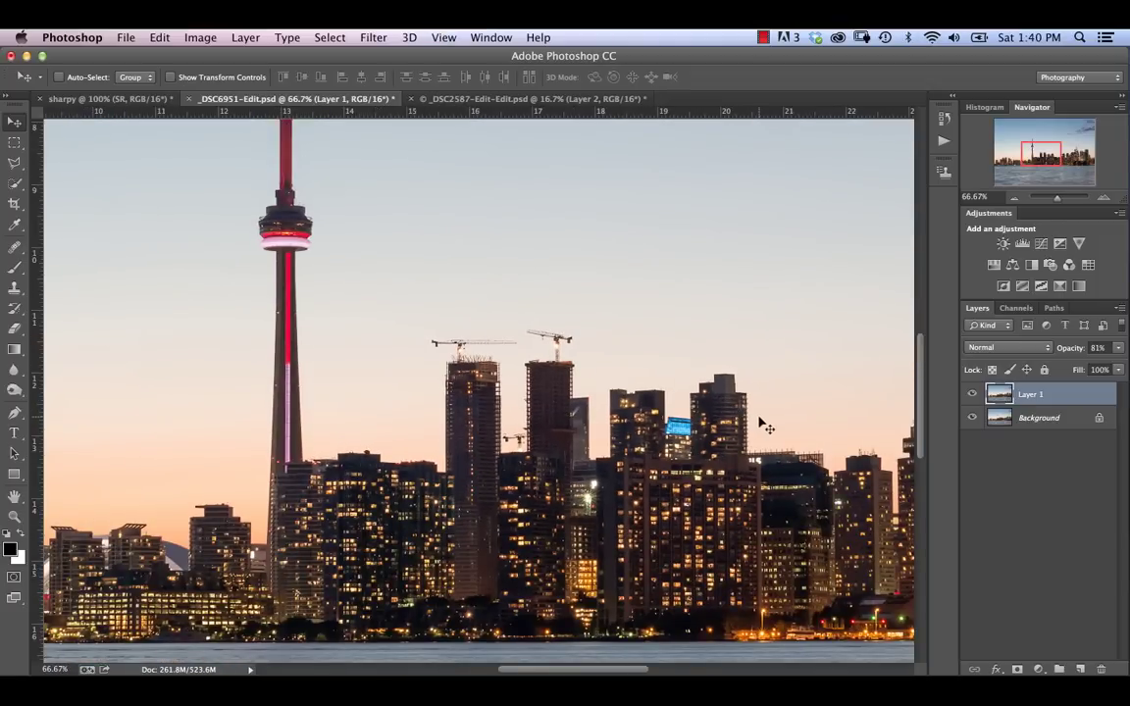
- Merge the sharpened layer down into the Background and duplicate the merged result as a new layer
{"action": "key", "text": "super+e"}
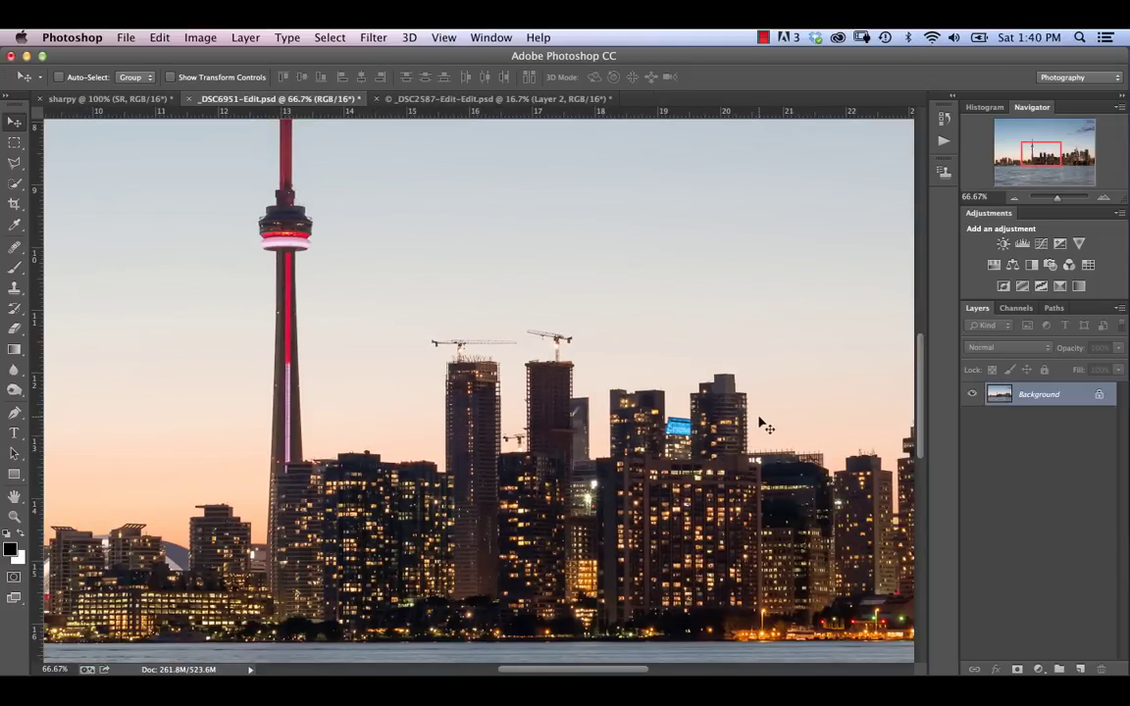
{"action": "key", "text": "super+j"}
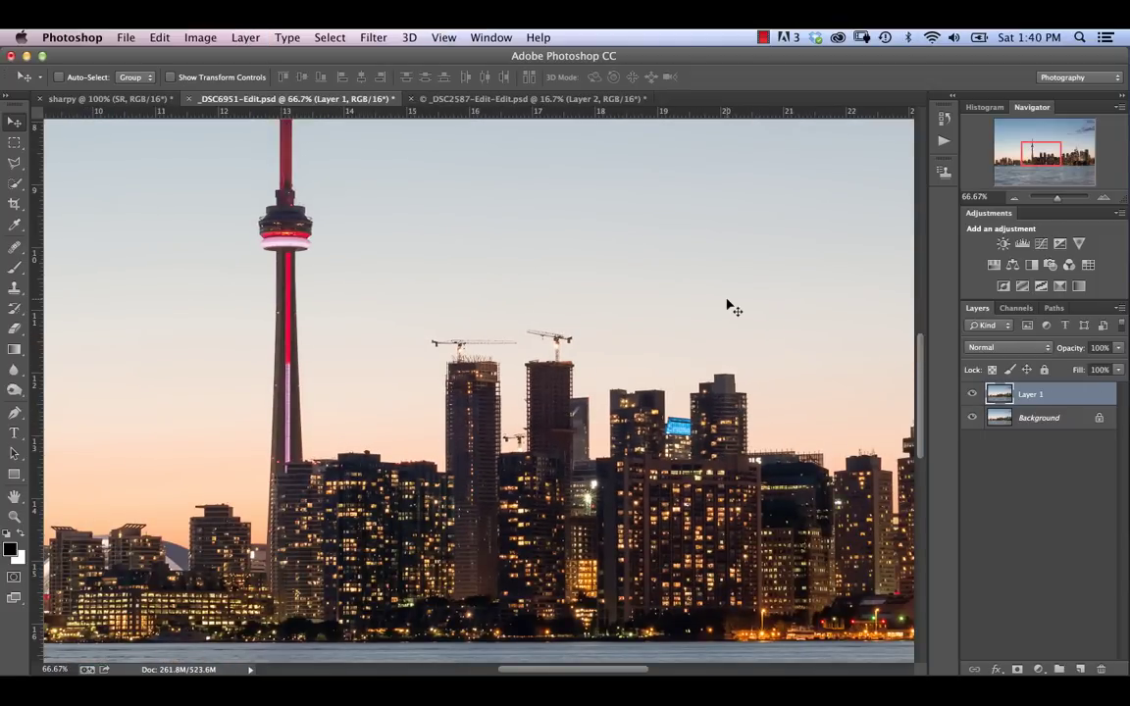
- Open Smart Sharpen for the duplicate layer and bring the lit office towers into its preview
{"action": "left_click", "coordinate": [384, 36]}
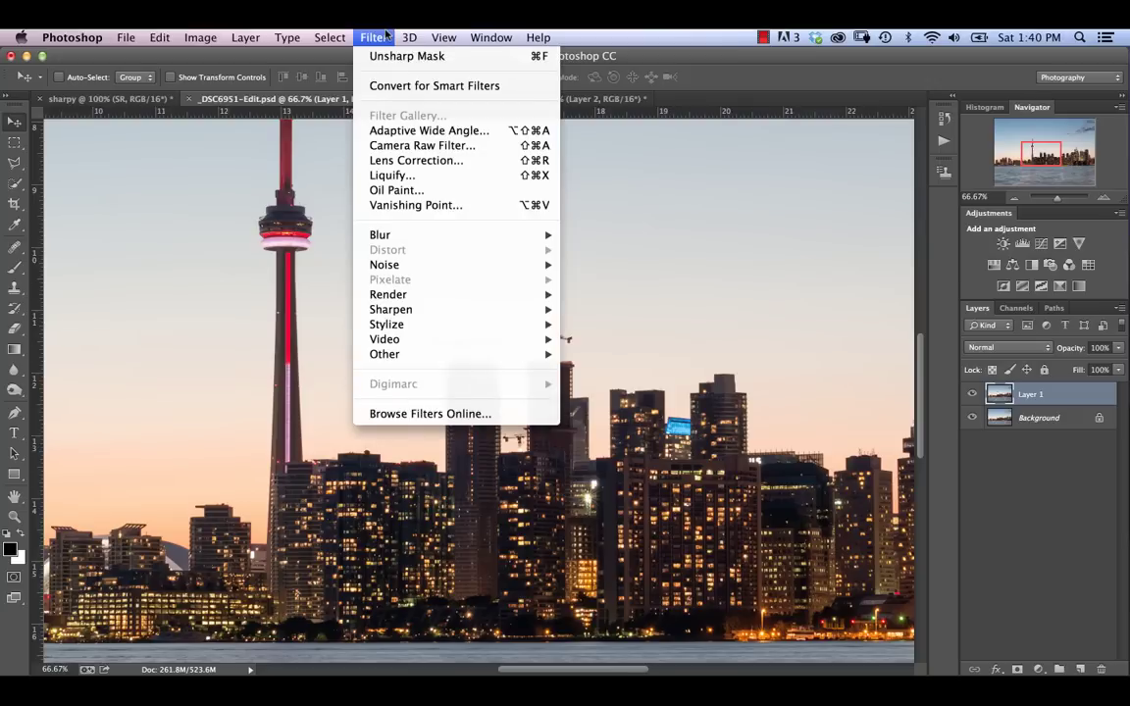
{"action": "mouse_move", "coordinate": [504, 310]}
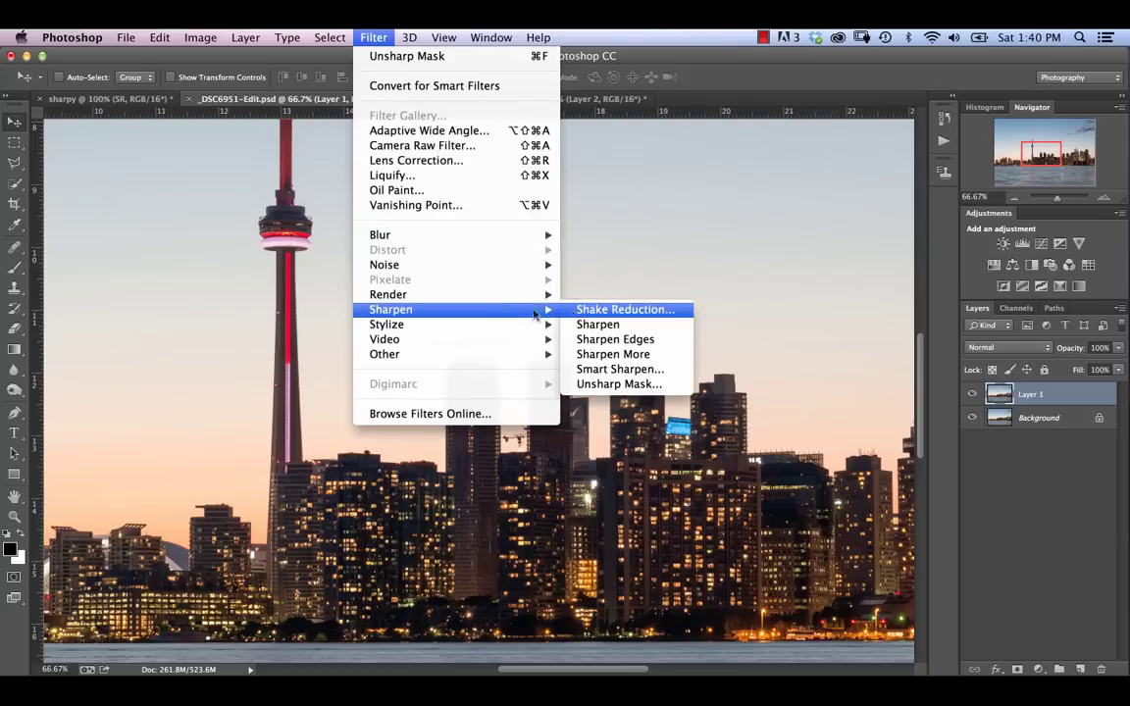
{"action": "left_click", "coordinate": [620, 369]}
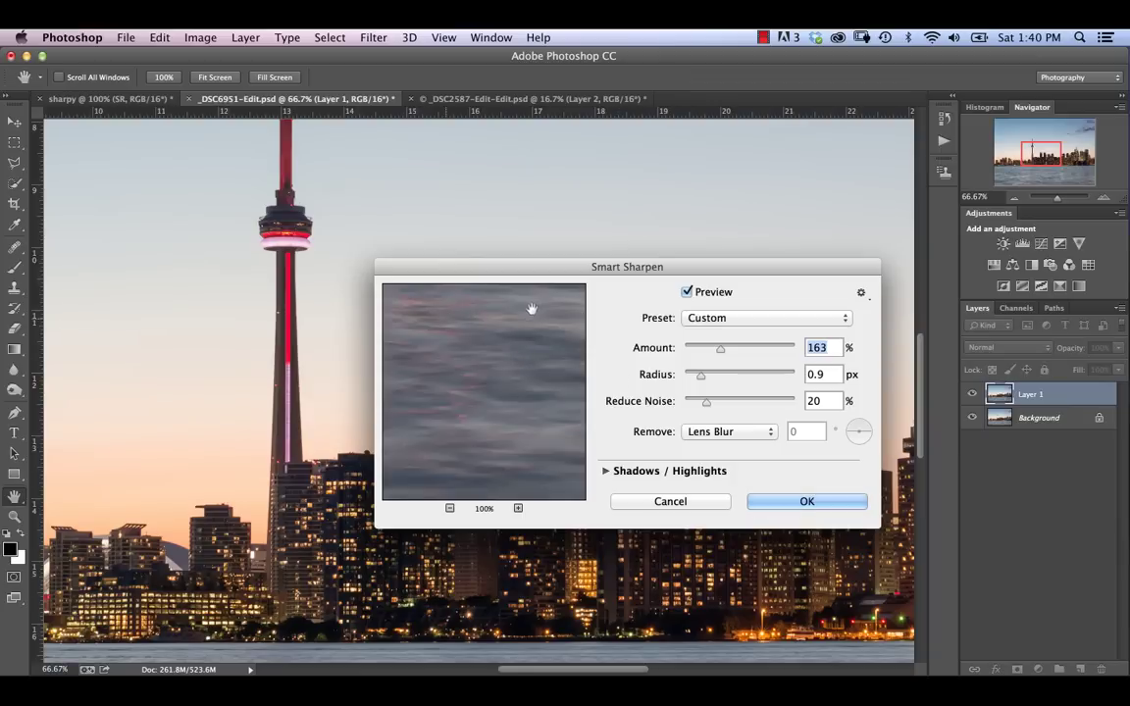
{"action": "left_click_drag", "start_coordinate": [530, 308], "coordinate": [517, 490]}
{"action": "left_click_drag", "start_coordinate": [512, 350], "coordinate": [500, 460]}
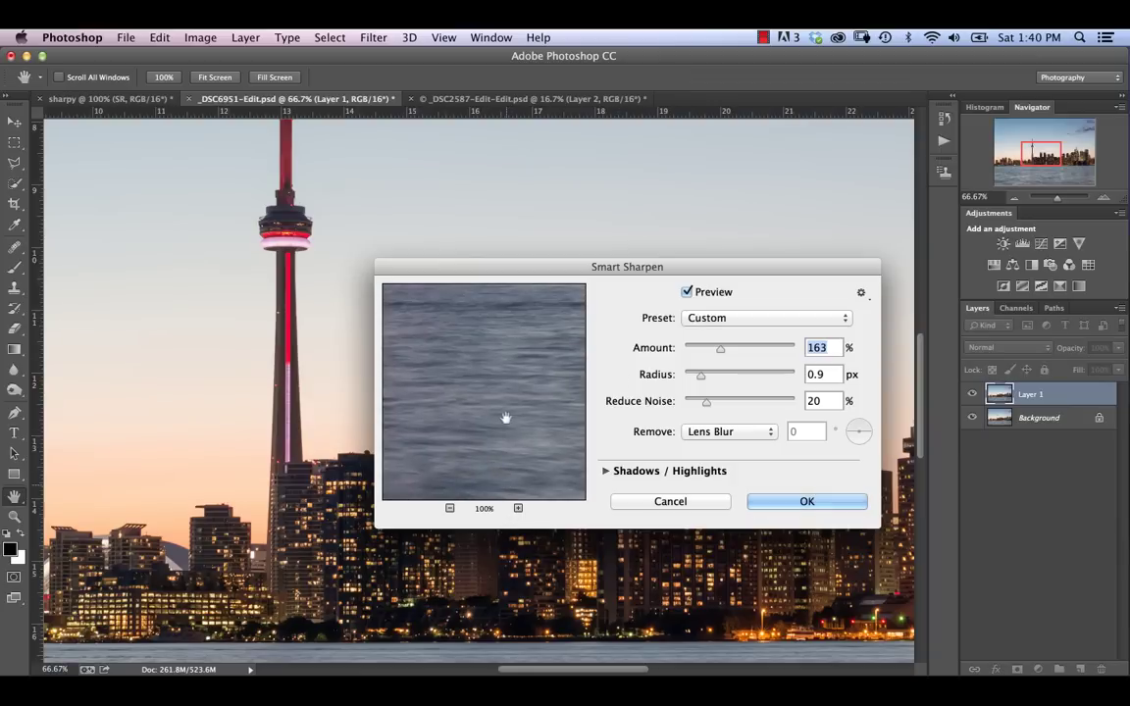
{"action": "left_click_drag", "start_coordinate": [497, 310], "coordinate": [498, 458]}
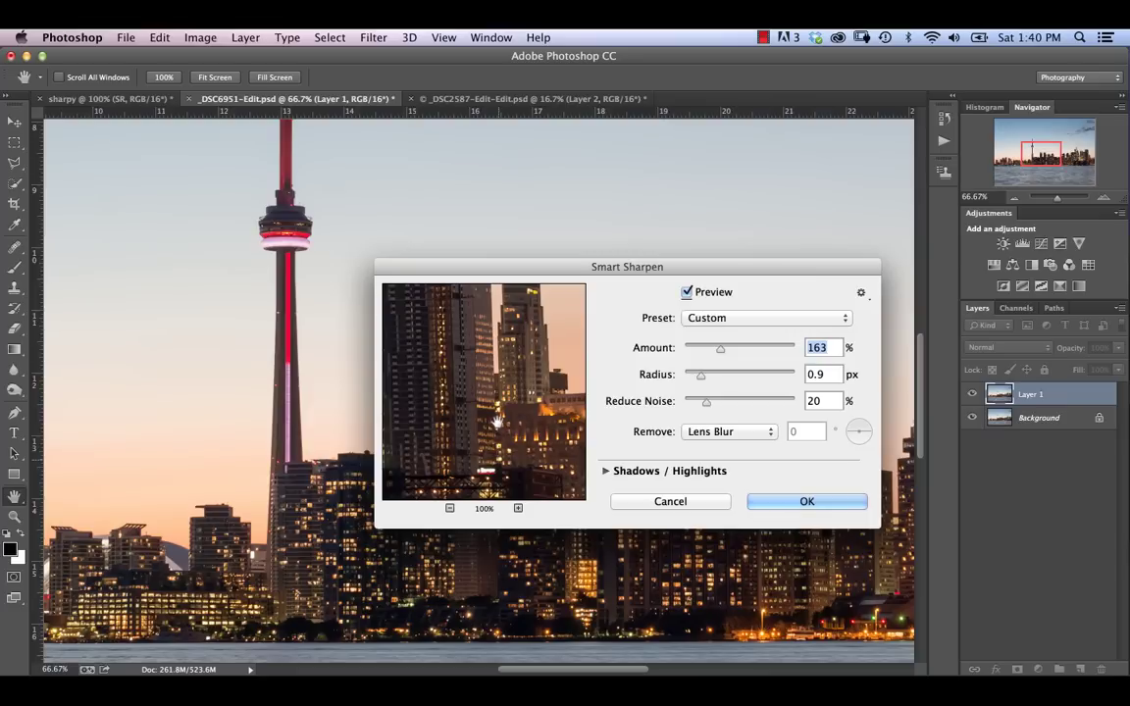
{"action": "mouse_move", "coordinate": [429, 296]}
{"action": "left_mouse_down"}
{"action": "mouse_move", "coordinate": [489, 444]}
{"action": "mouse_move", "coordinate": [447, 302]}
{"action": "left_mouse_up"}
{"action": "left_click_drag", "start_coordinate": [540, 330], "coordinate": [563, 405]}
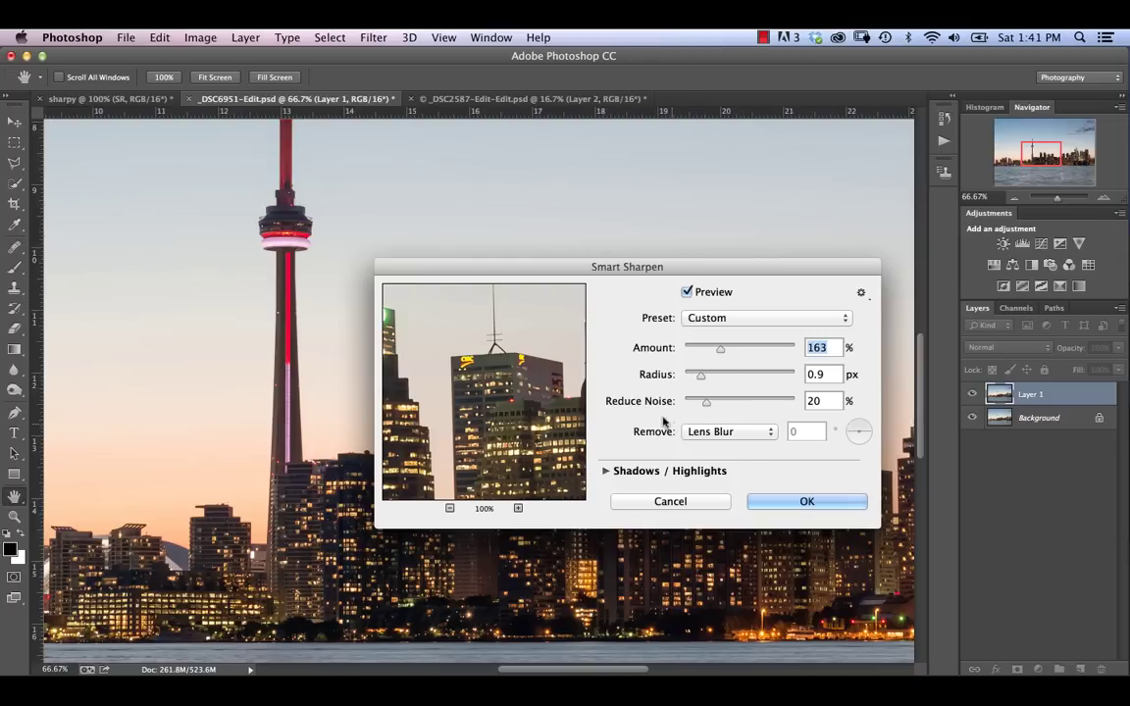
- Review the blur types Smart Sharpen can remove and keep Lens Blur selected
{"action": "left_click", "coordinate": [712, 437]}
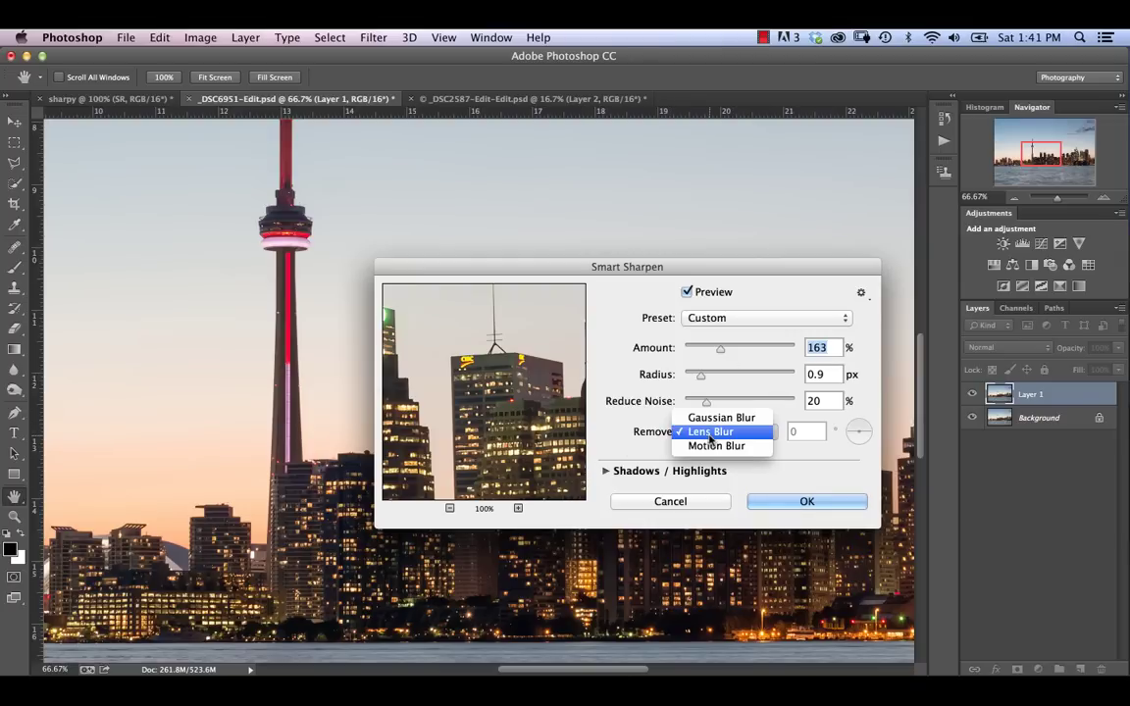
{"action": "left_click", "coordinate": [709, 432]}
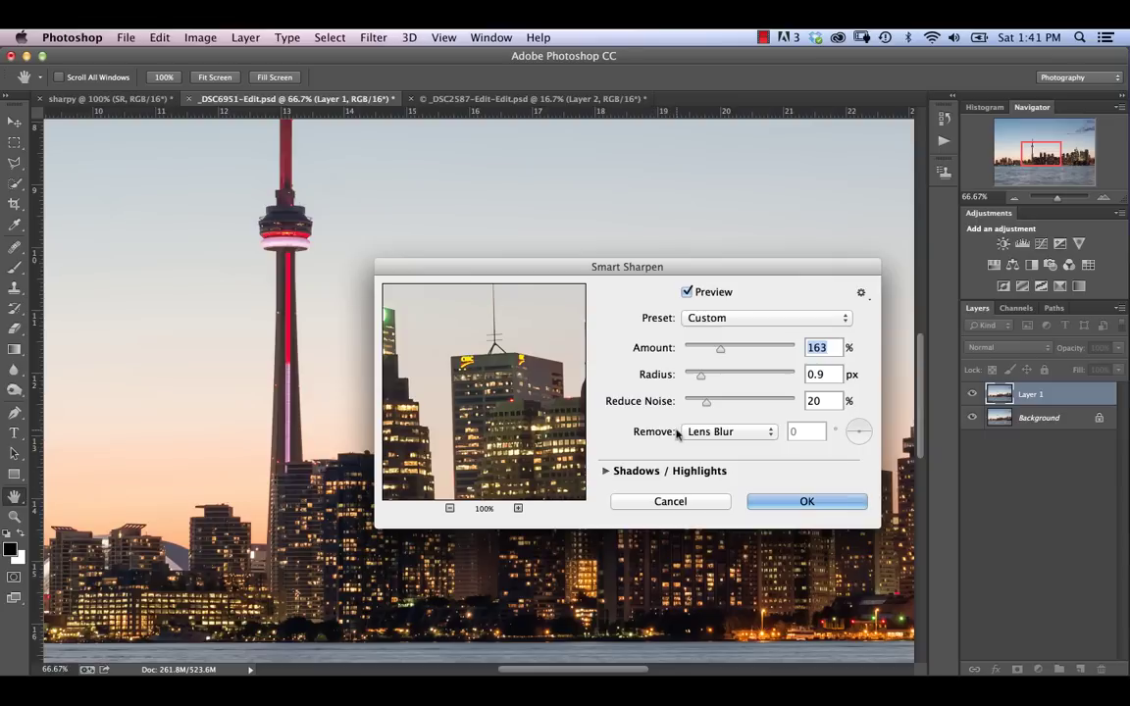
{"action": "left_click", "coordinate": [715, 435]}
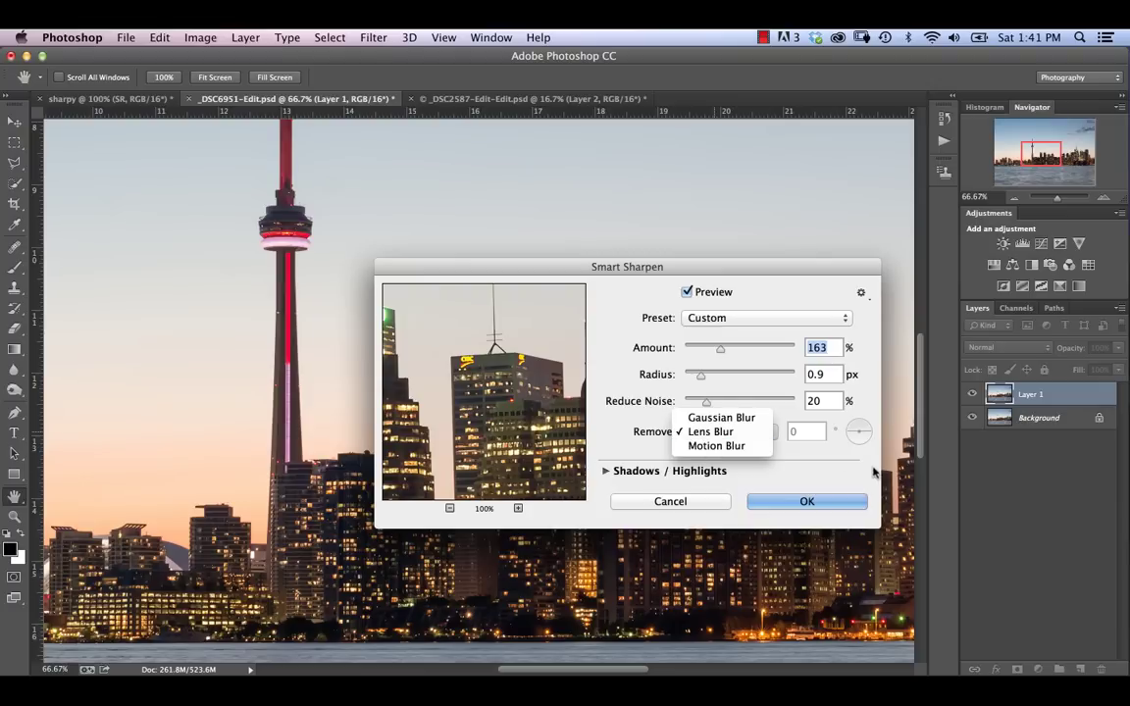
{"action": "left_click", "coordinate": [762, 413]}
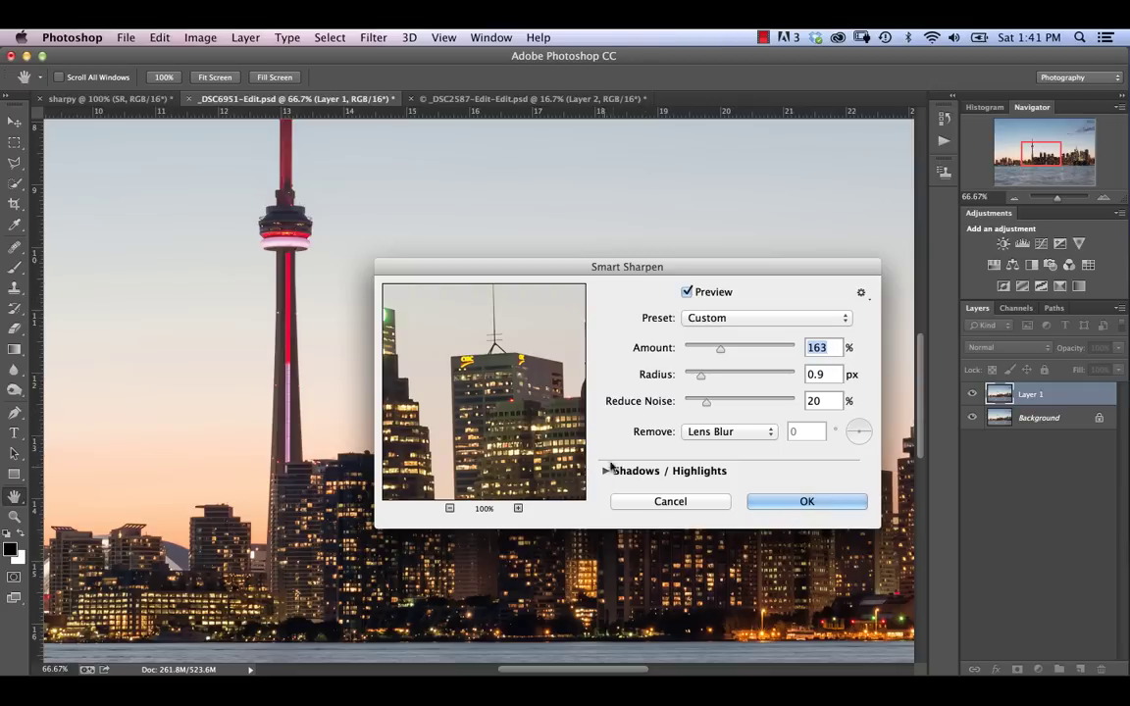
- Try Smart Sharpen shadow fade amounts of 53% and 18%, then cancel the filter
{"action": "left_click", "coordinate": [605, 471]}
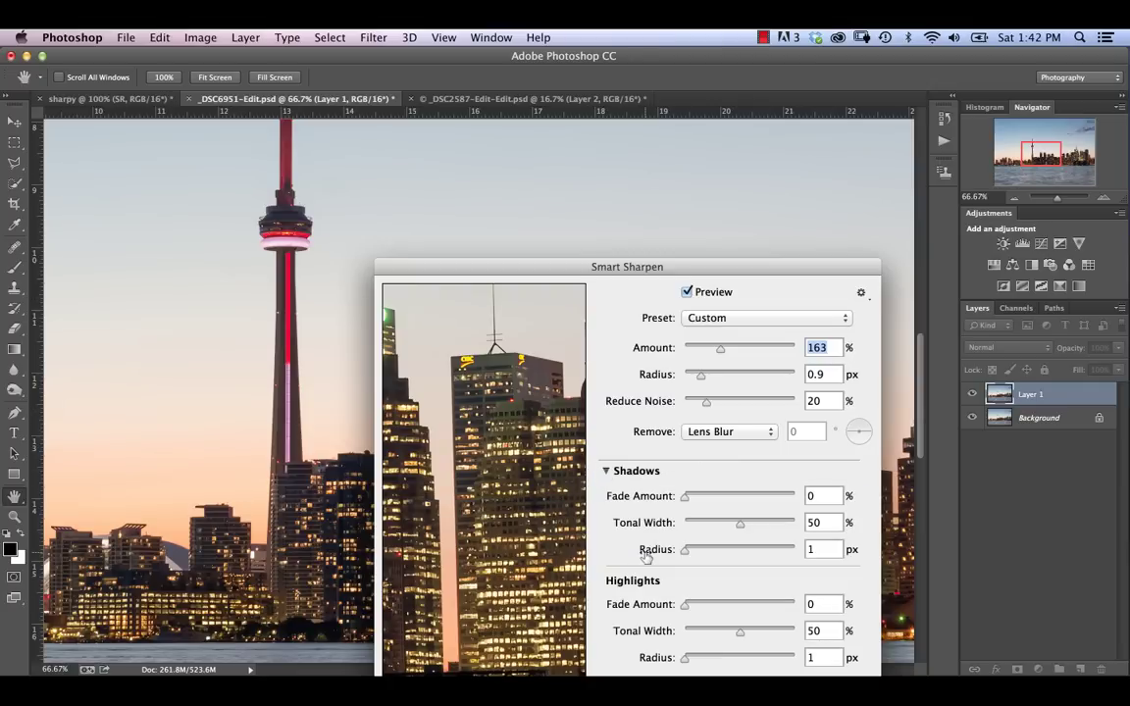
{"action": "left_click_drag", "start_coordinate": [649, 275], "coordinate": [636, 153]}
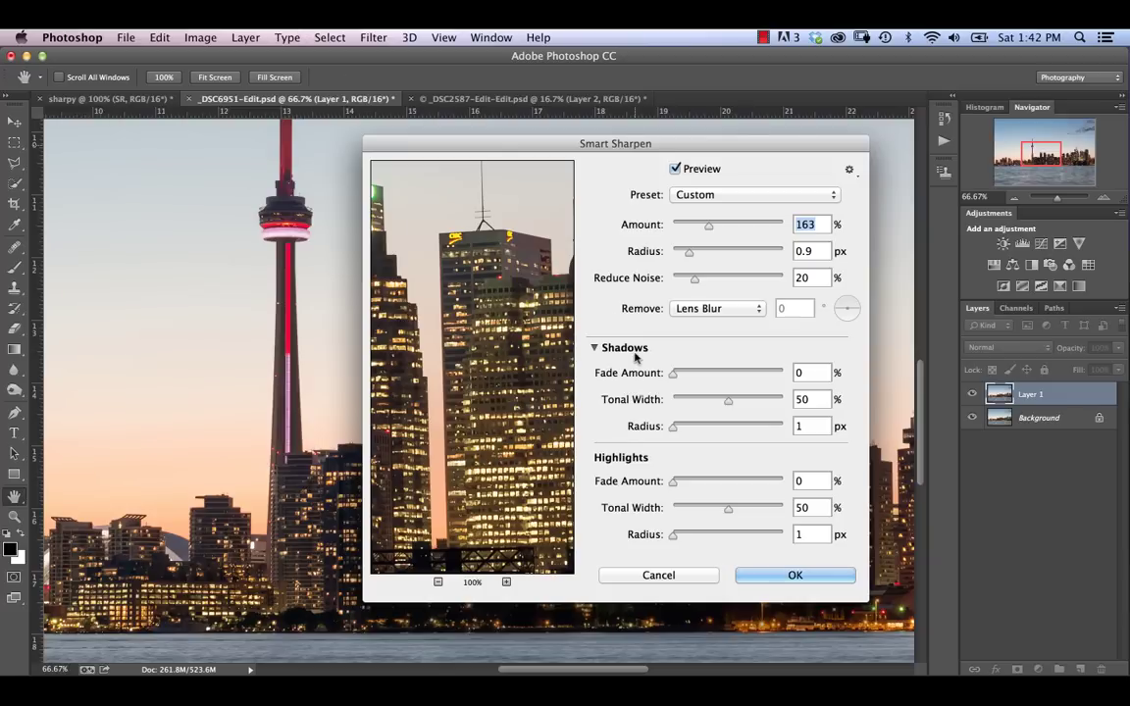
{"action": "left_click_drag", "start_coordinate": [697, 376], "coordinate": [731, 376]}
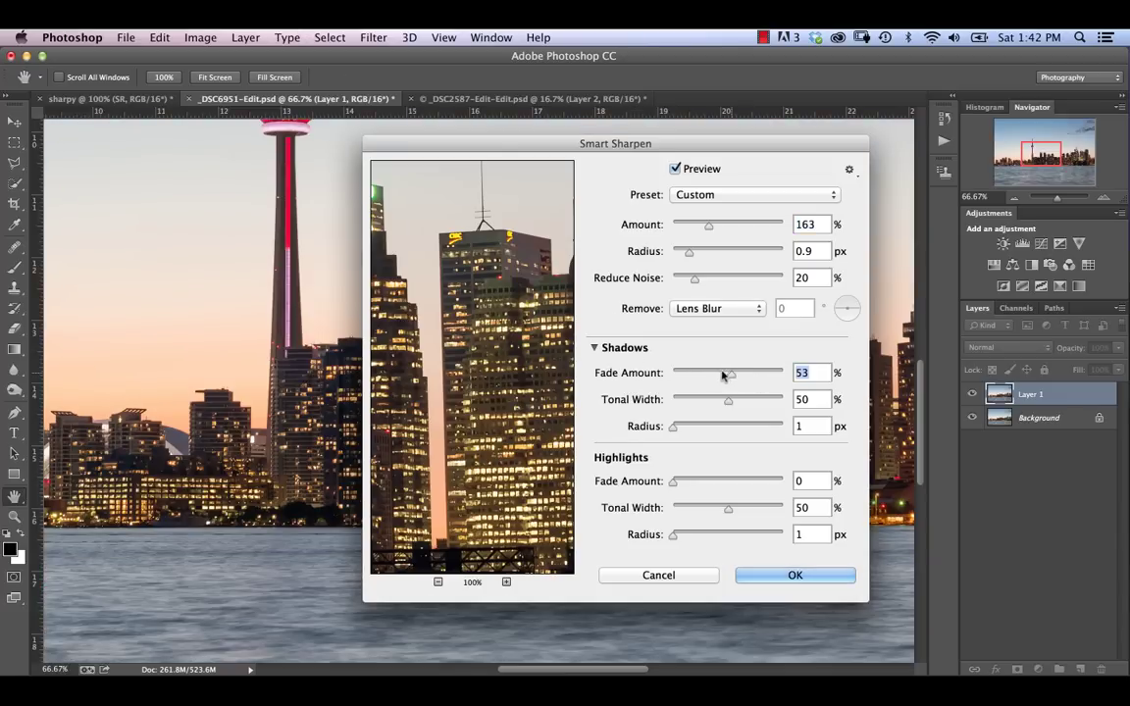
{"action": "type", "text": "18"}
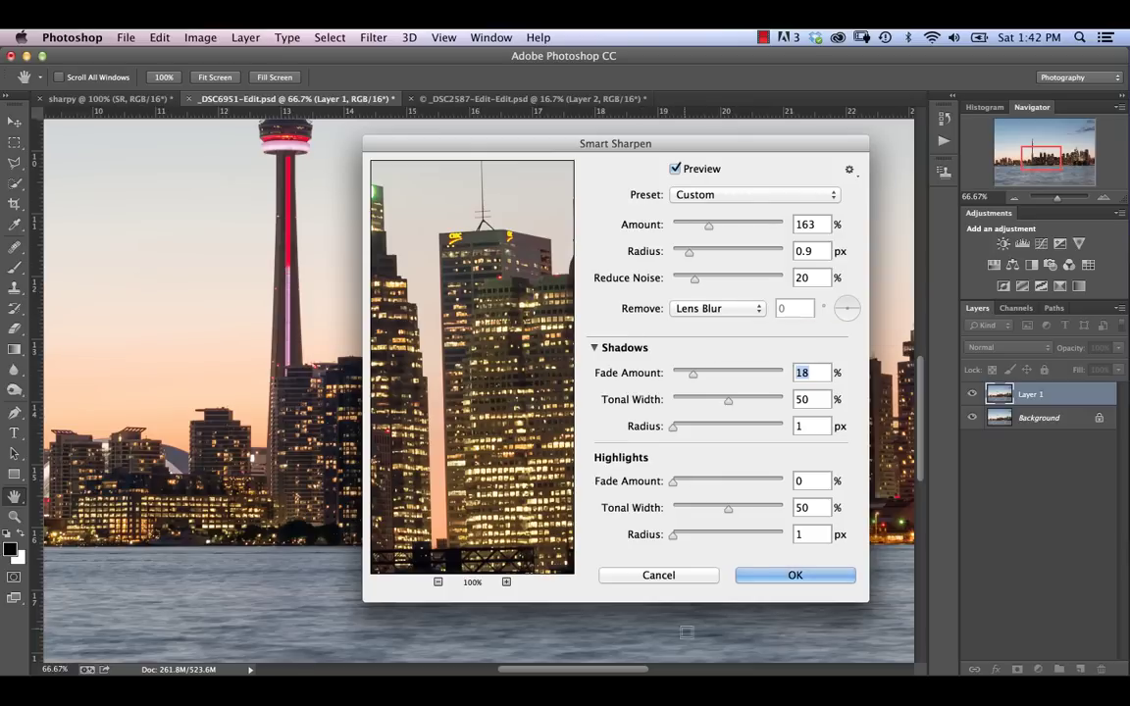
{"action": "left_click", "coordinate": [667, 577]}
{"action": "key", "text": "v"}
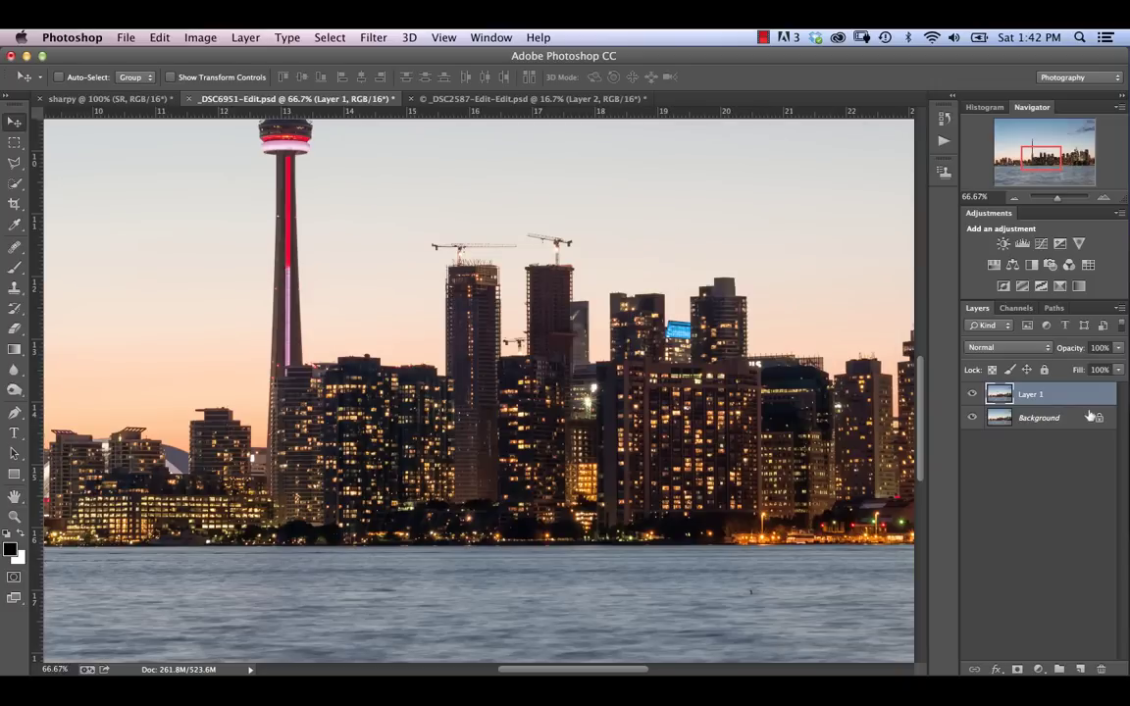
- Apply a High Pass filter with a 14.8-pixel radius to Layer 1 and blend the layer in Soft Light mode
{"action": "key", "text": "super+minus"}
{"action": "key", "text": "super+minus"}
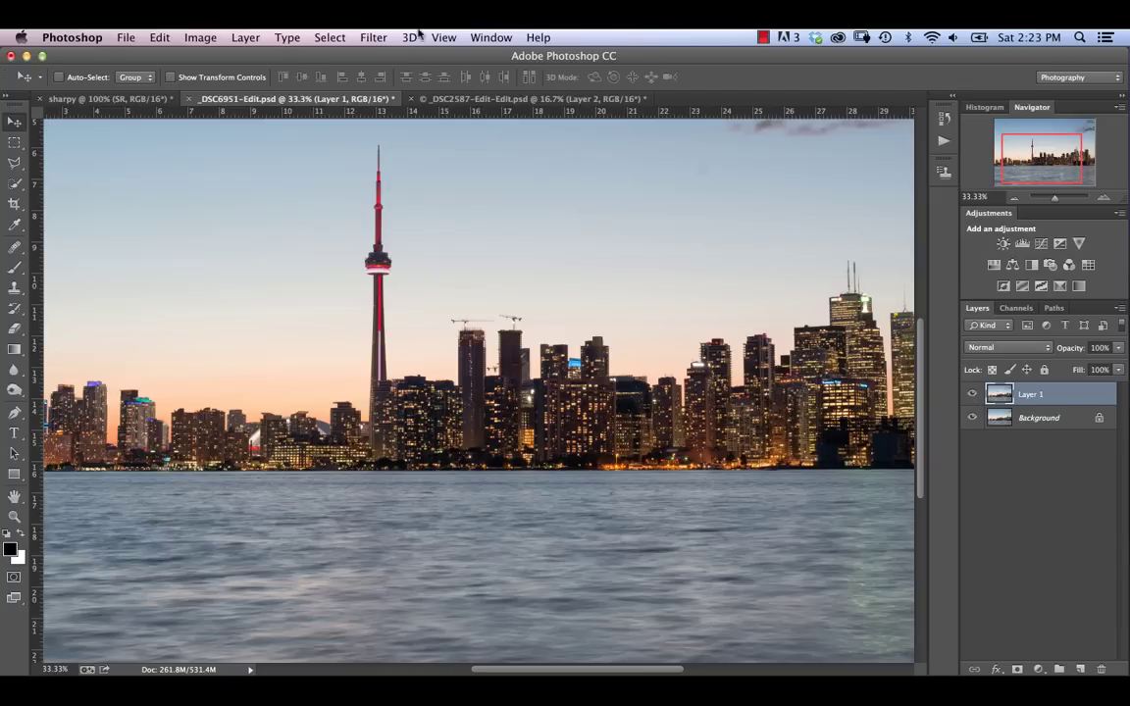
{"action": "left_click", "coordinate": [373, 37]}
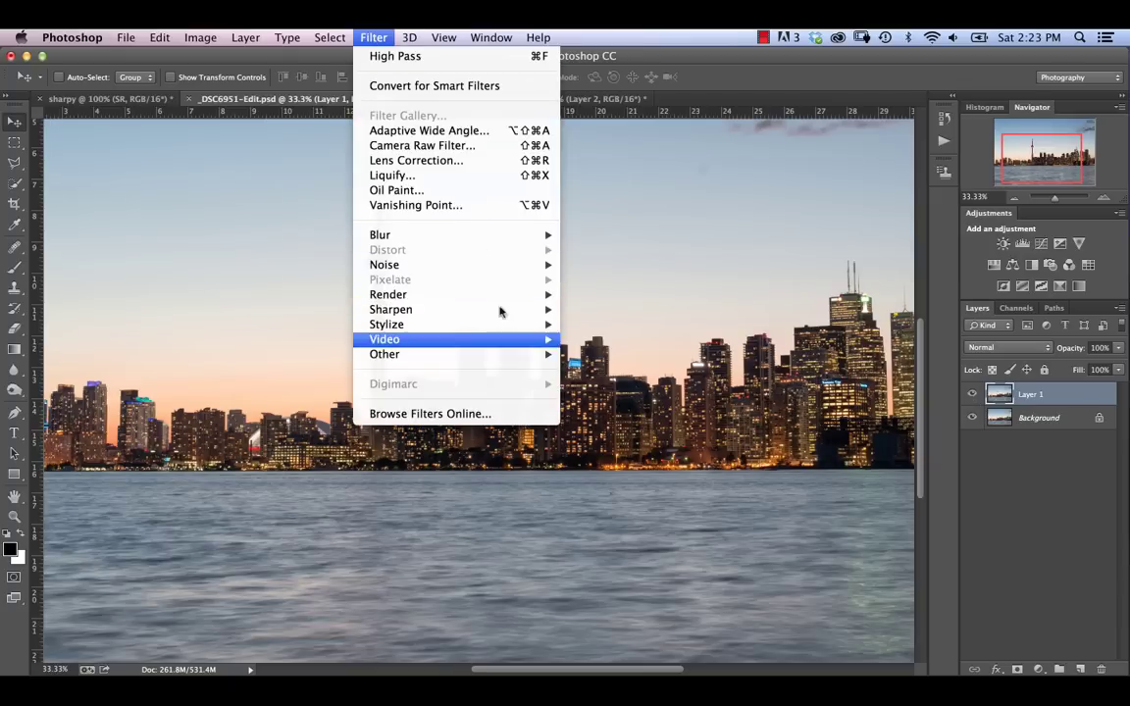
{"action": "mouse_move", "coordinate": [530, 354]}
{"action": "left_click", "coordinate": [580, 370]}
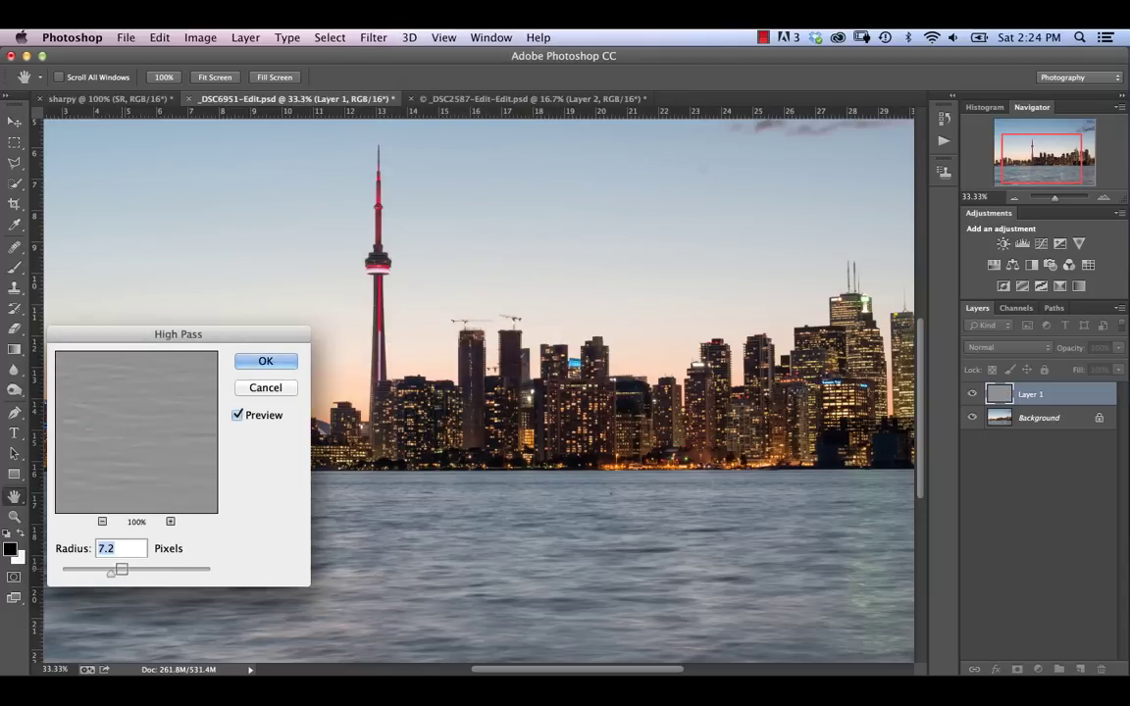
{"action": "left_click_drag", "start_coordinate": [111, 574], "coordinate": [124, 573]}
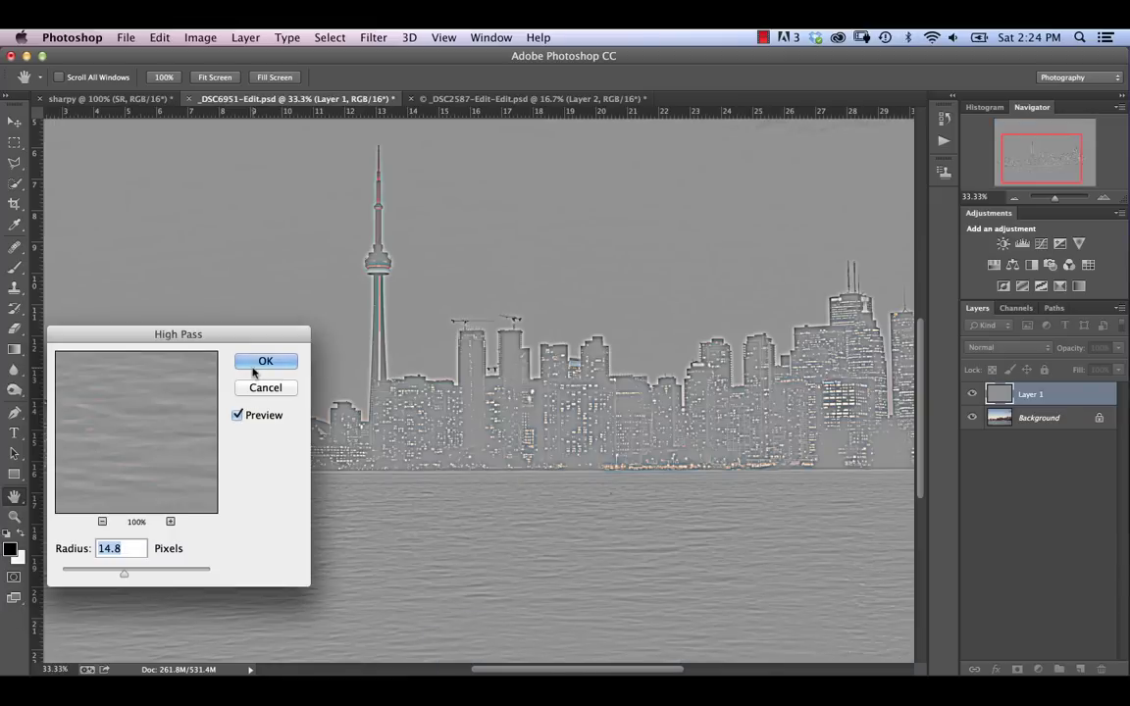
{"action": "left_click", "coordinate": [257, 362]}
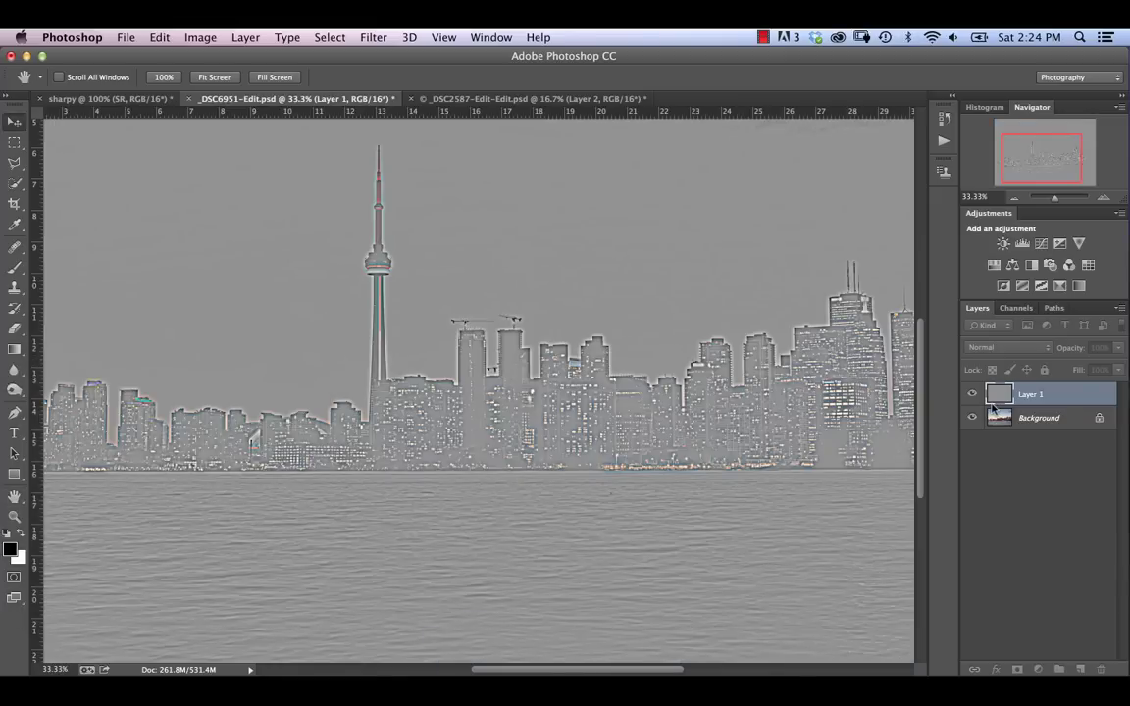
{"action": "left_click", "coordinate": [1010, 348]}
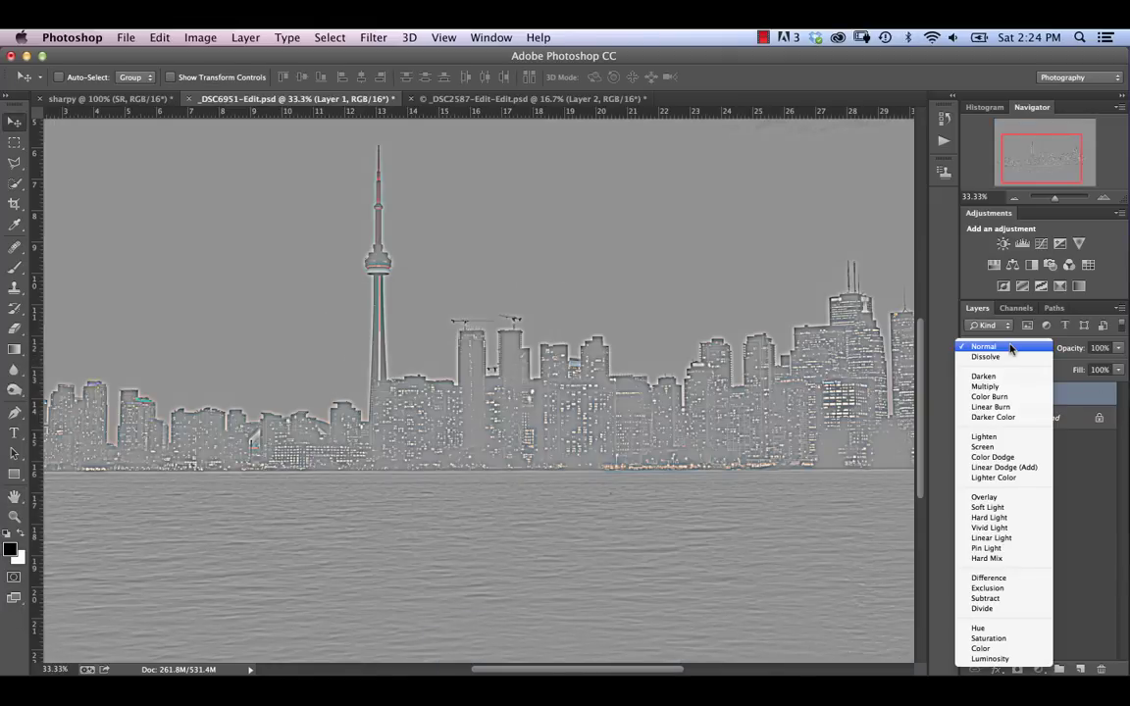
{"action": "left_click", "coordinate": [989, 507]}
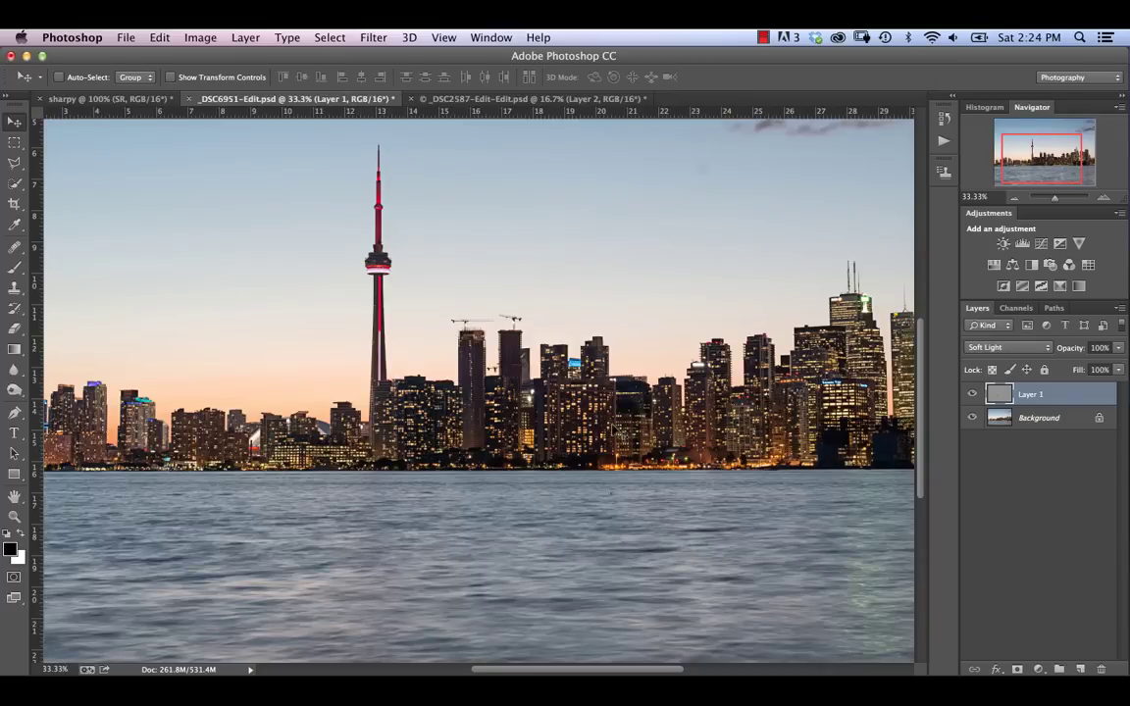
- Compare the Soft Light result with Layer 1 inverted and return the layer to its unfiltered state in Normal mode
{"action": "left_click", "coordinate": [972, 394]}
{"action": "key", "text": "super+i"}
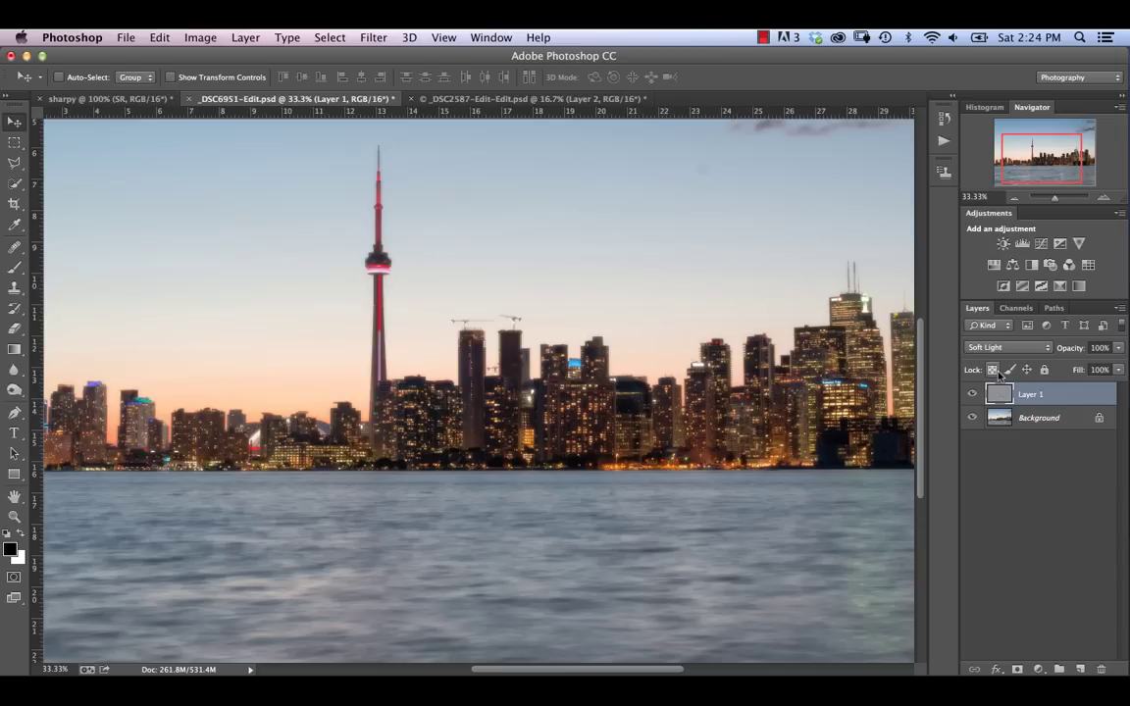
{"action": "key", "text": "super+shift+l"}
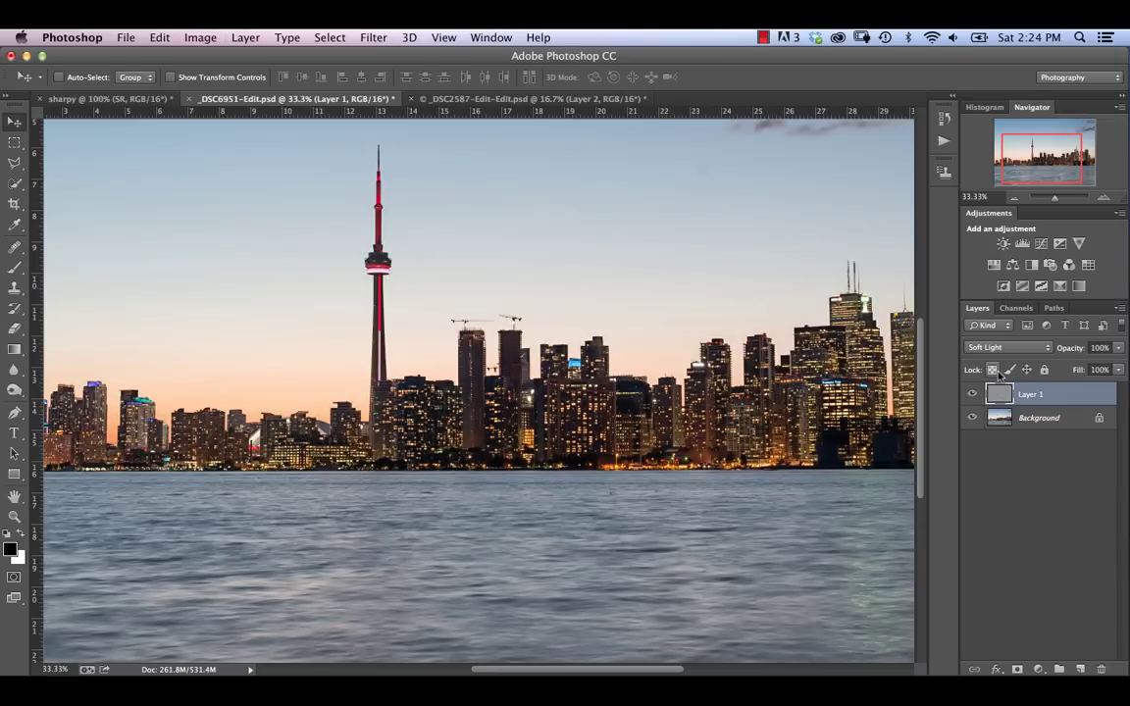
{"action": "key", "text": "super+alt+shift+e"}
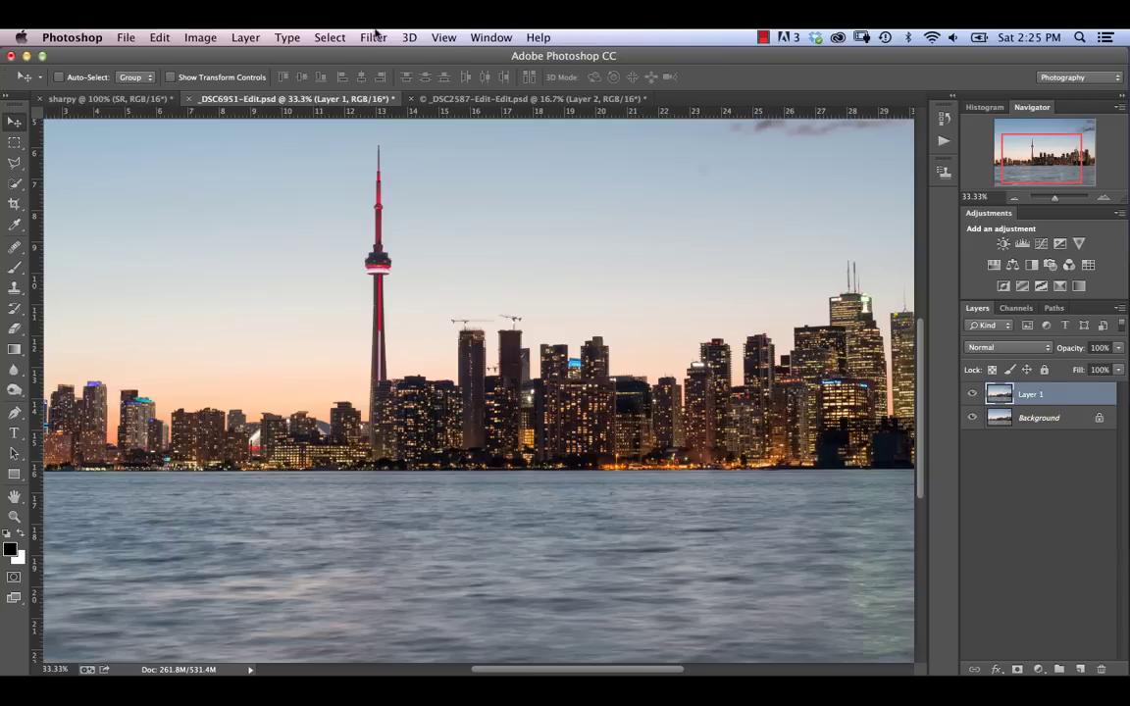
- Lower the contrast of Layer 1 to -50 with the Brightness/Contrast adjustment
{"action": "left_click", "coordinate": [195, 40]}
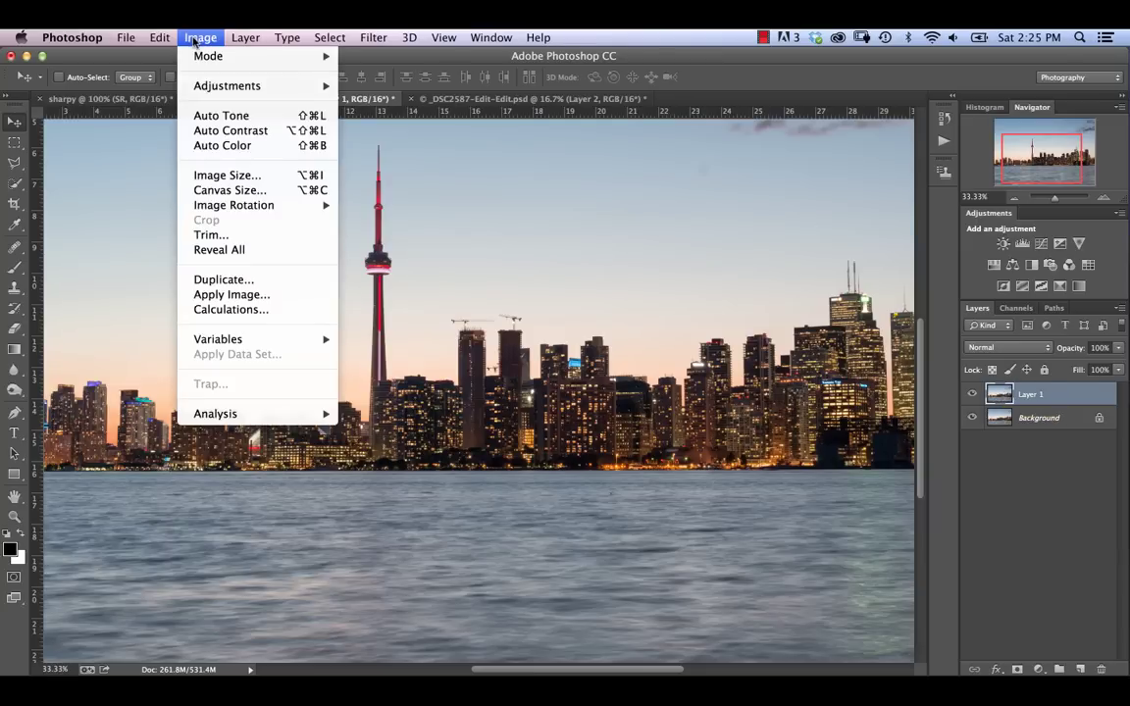
{"action": "mouse_move", "coordinate": [227, 86]}
{"action": "left_click", "coordinate": [373, 84]}
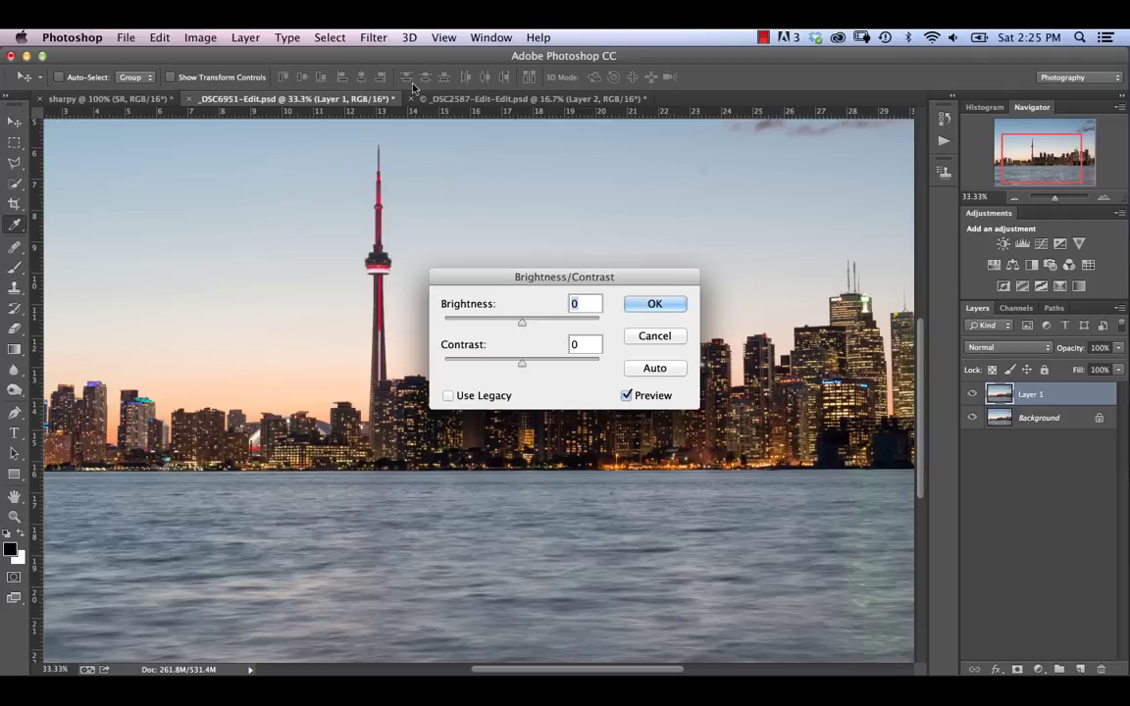
{"action": "left_click_drag", "start_coordinate": [522, 363], "coordinate": [438, 364]}
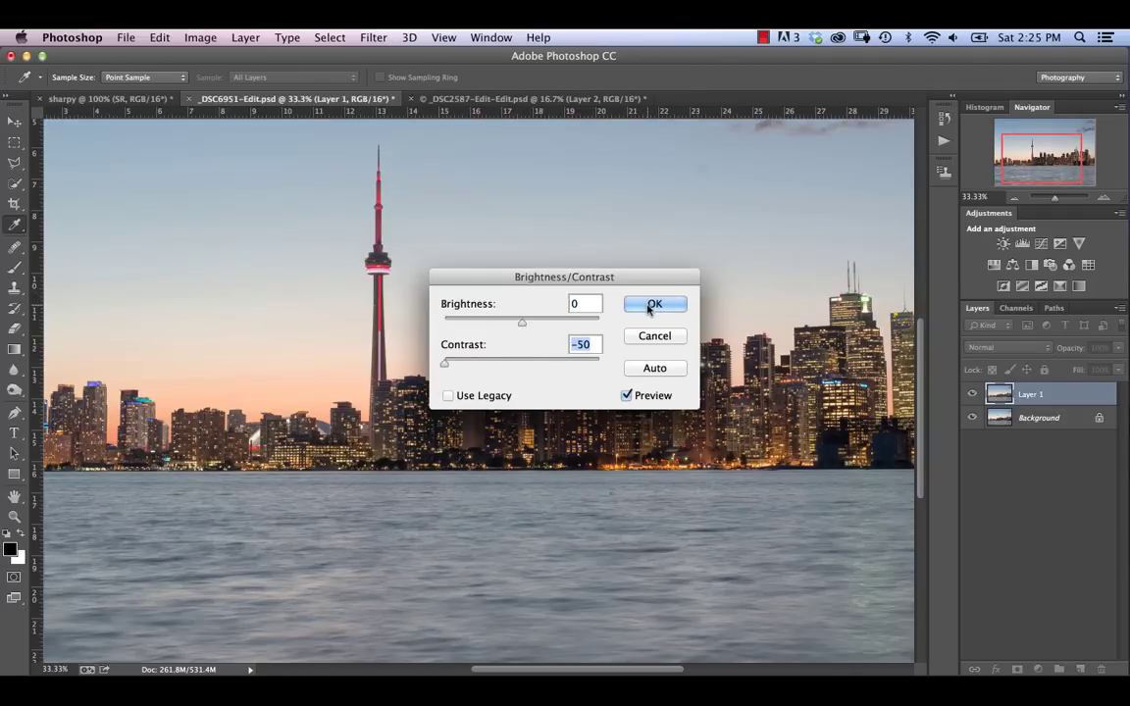
{"action": "left_click", "coordinate": [649, 306]}
{"action": "key", "text": "v"}
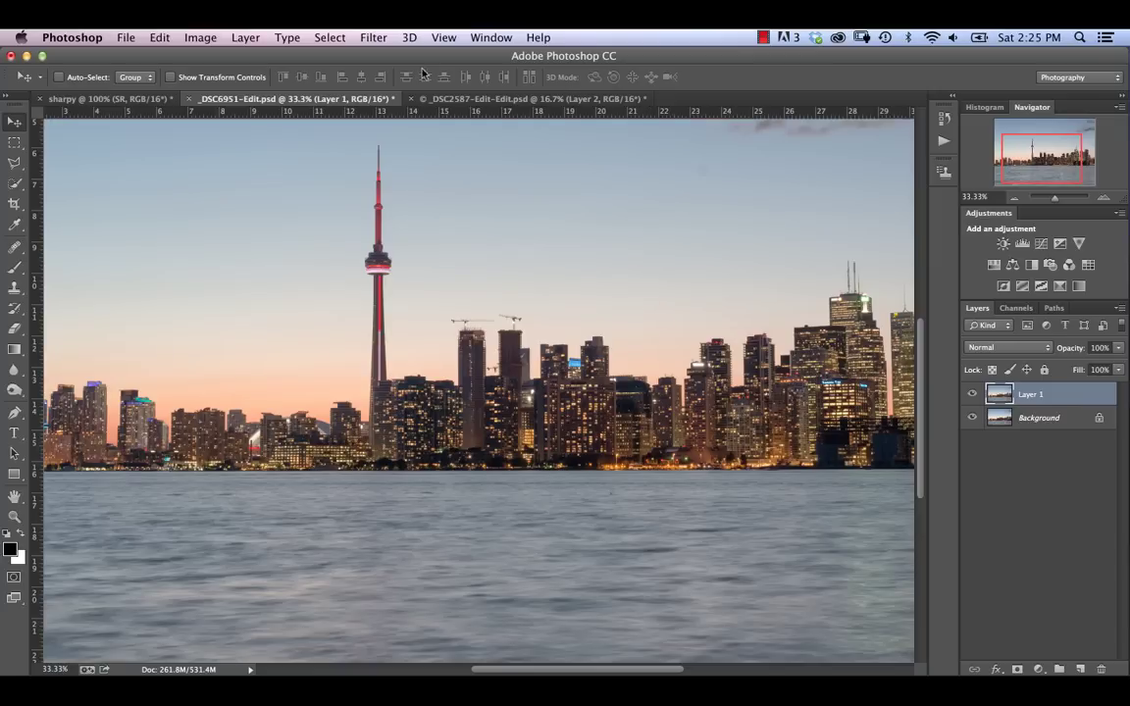
- Open the High Pass filter for Layer 1, set its radius to 1.0 pixel and inspect the building edges
{"action": "left_click", "coordinate": [374, 39]}
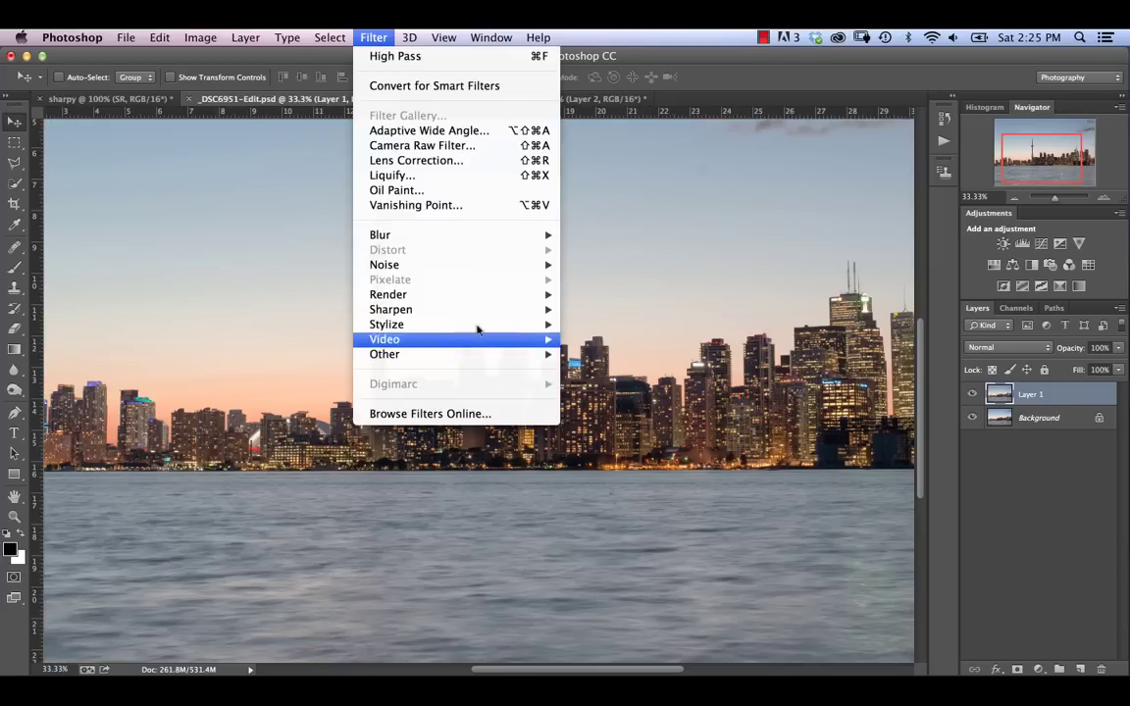
{"action": "mouse_move", "coordinate": [487, 355]}
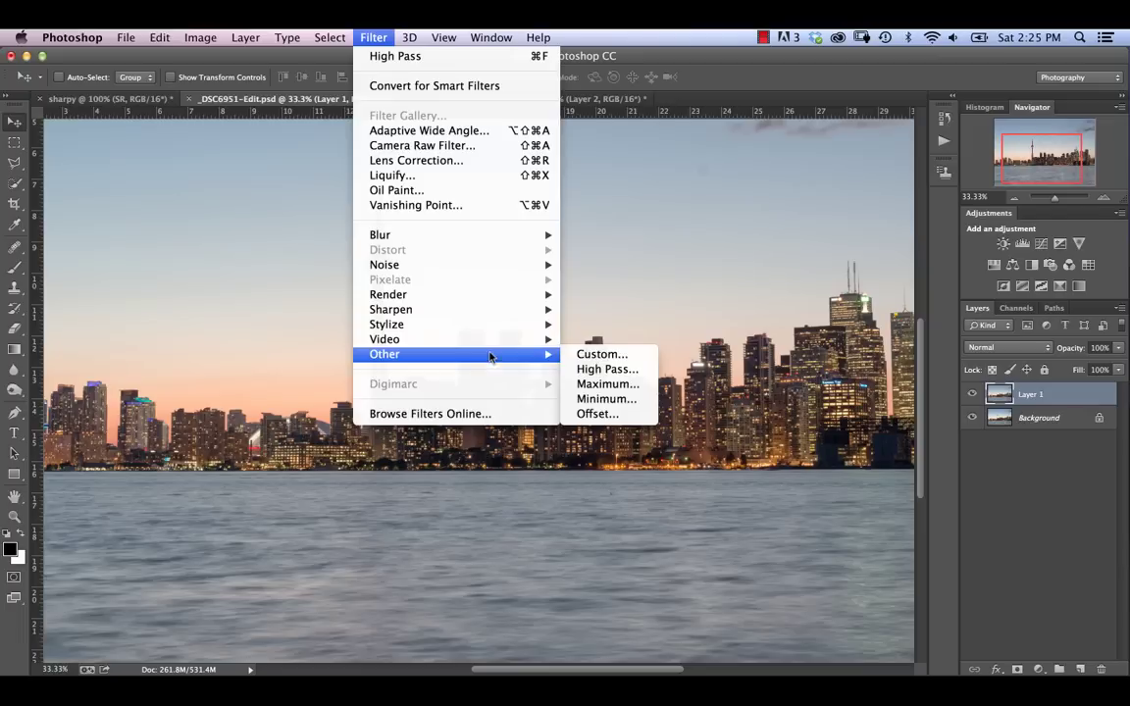
{"action": "left_click", "coordinate": [601, 371]}
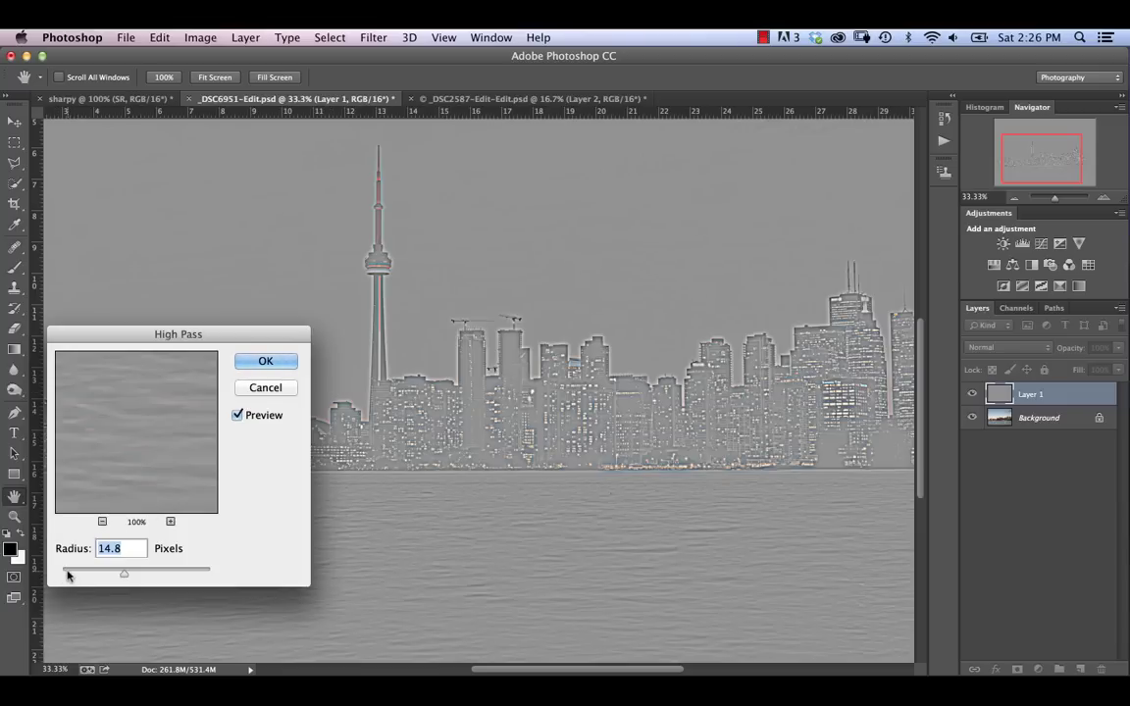
{"action": "left_click_drag", "start_coordinate": [68, 576], "coordinate": [68, 577]}
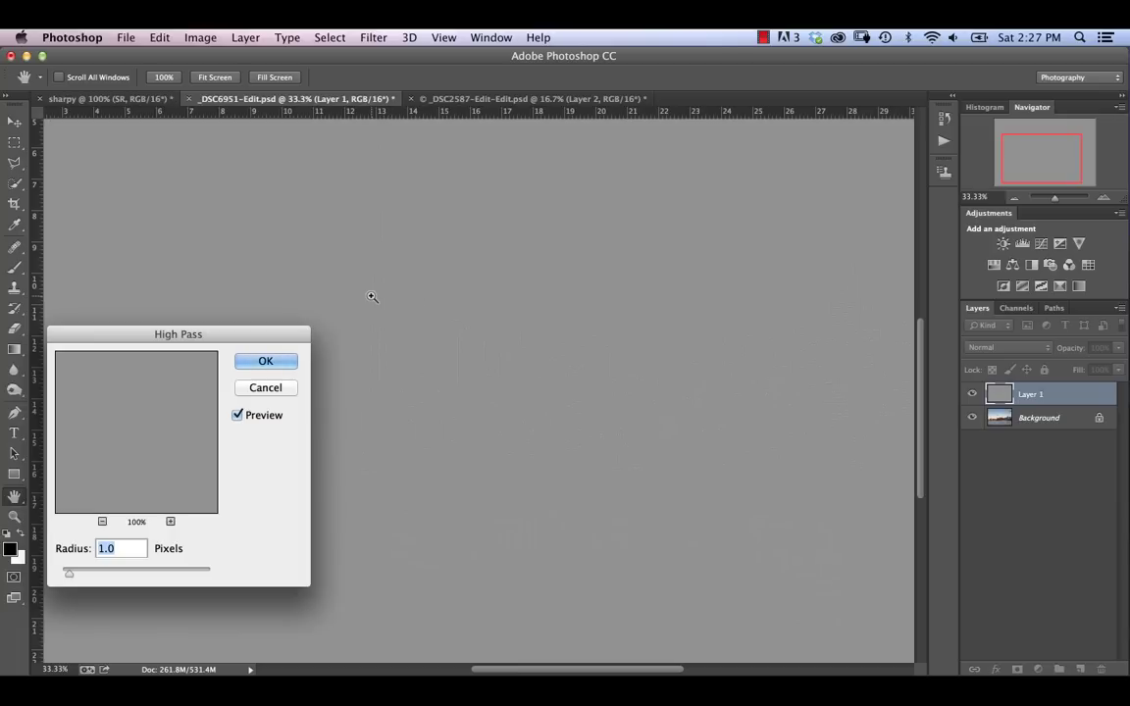
{"action": "key", "text": "super+equal"}
{"action": "key", "text": "super+equal"}
{"action": "key", "text": "super+equal"}
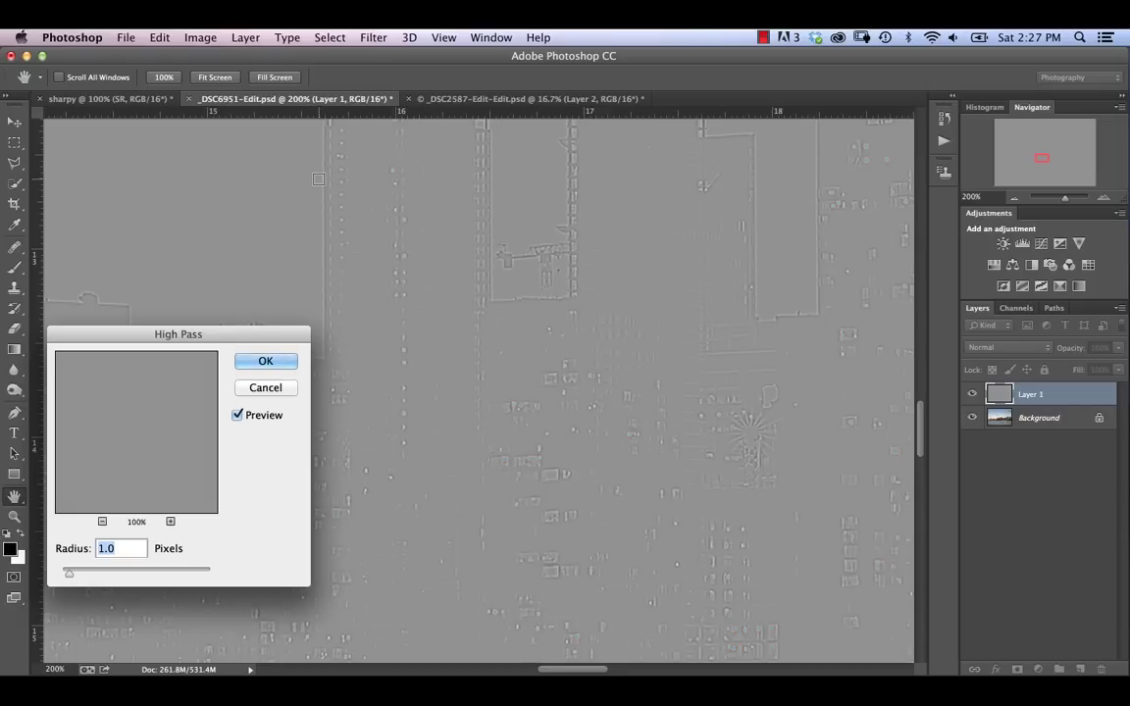
- Compare High Pass radii of 6.6 and 9.5 pixels and apply the filter at 1.0 pixel
{"action": "left_click", "coordinate": [108, 575]}
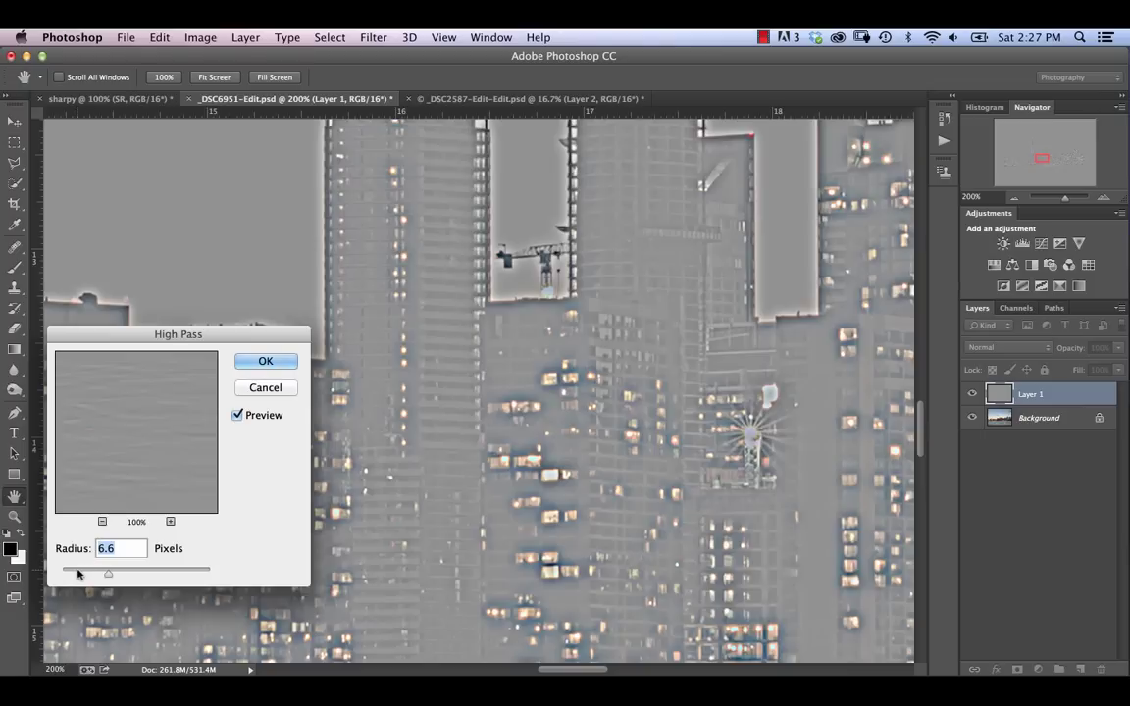
{"action": "left_click_drag", "start_coordinate": [77, 574], "coordinate": [119, 574]}
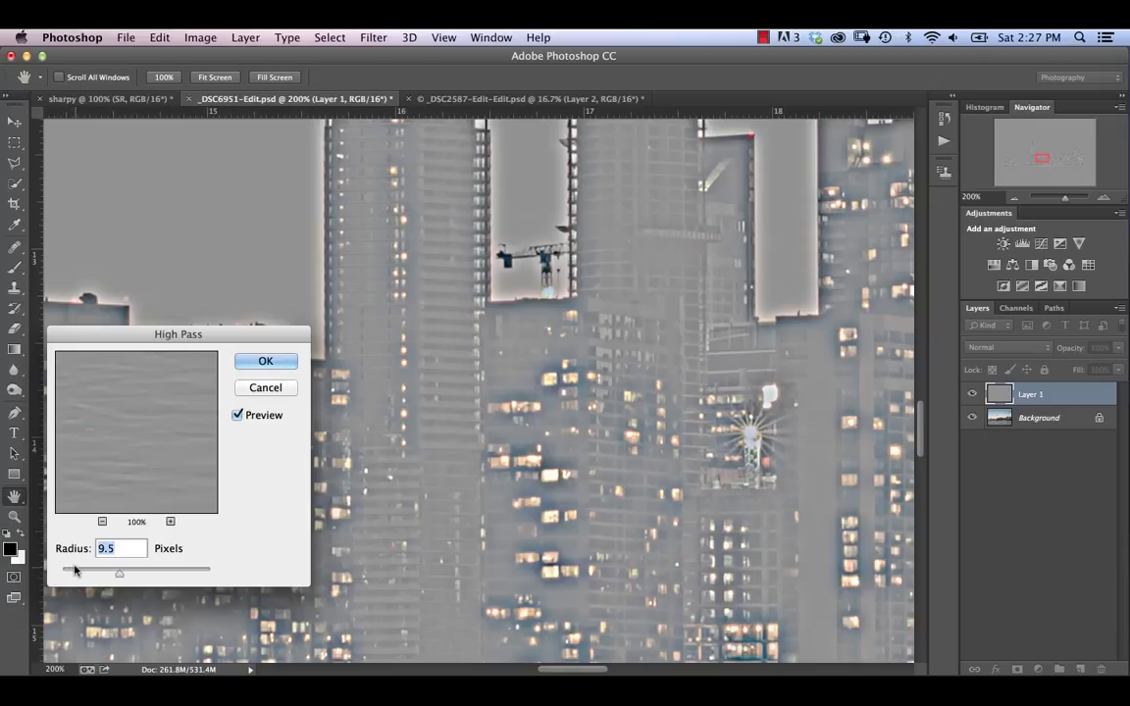
{"action": "left_click_drag", "start_coordinate": [73, 573], "coordinate": [67, 577]}
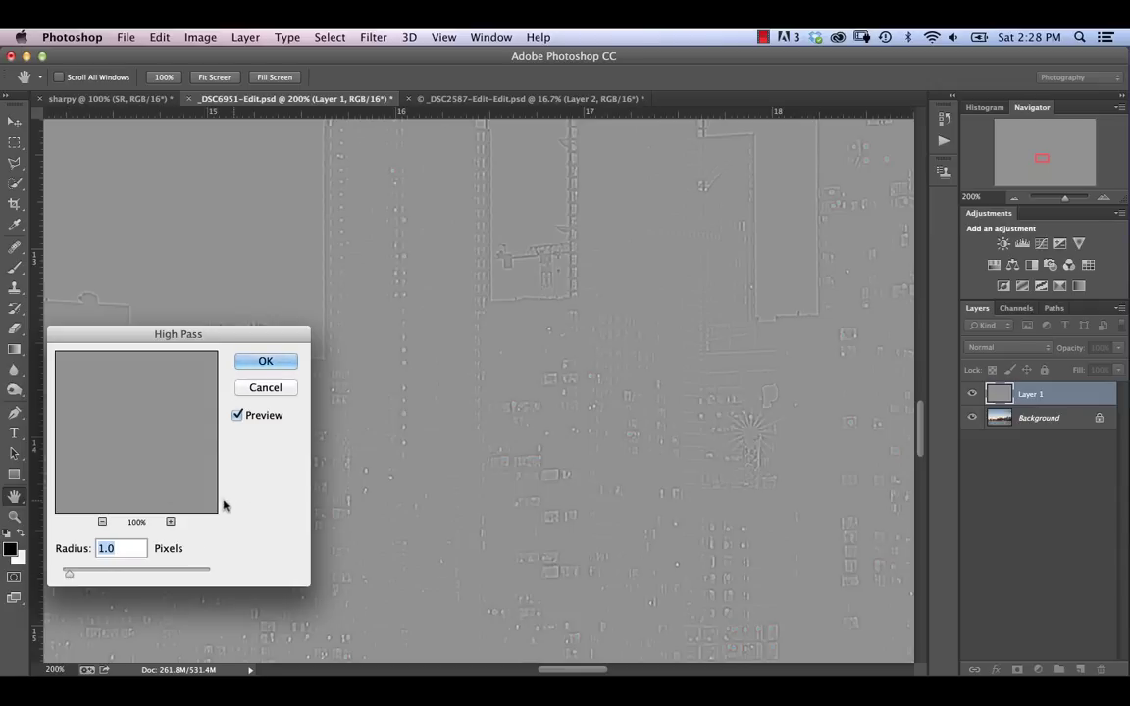
{"action": "left_click", "coordinate": [263, 361]}
{"action": "key", "text": "v"}
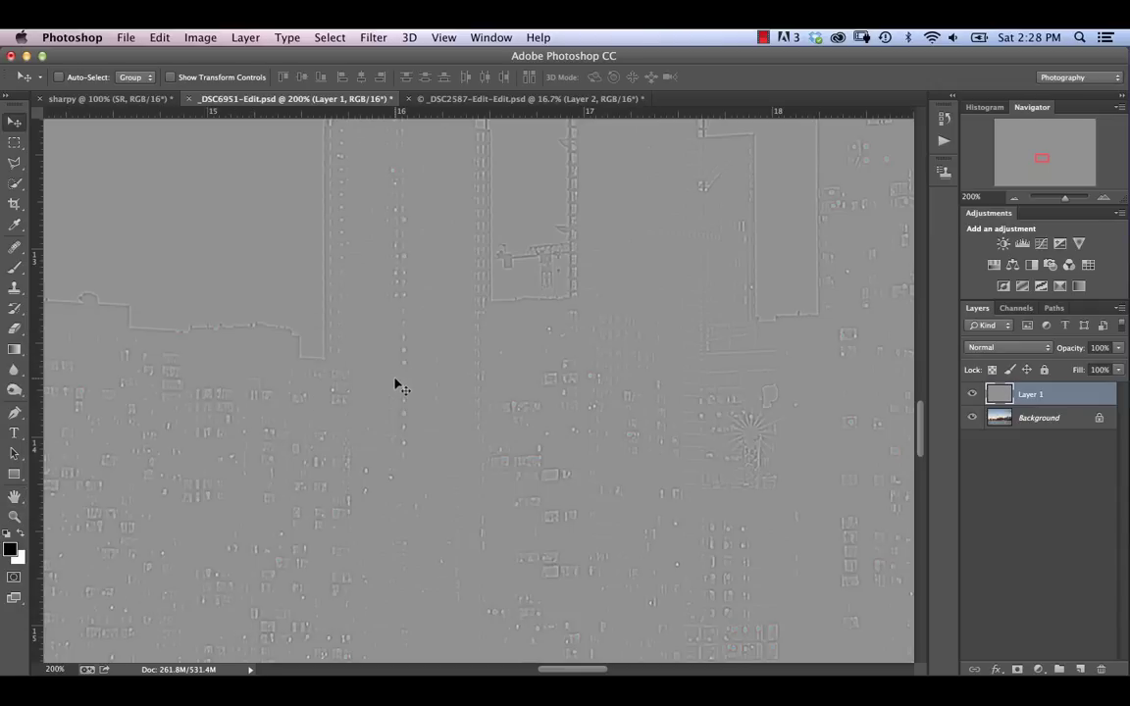
- Set the High Pass layer's blend mode to Vivid Light and inspect the sharpened tower edges up close
{"action": "key", "text": "super+minus"}
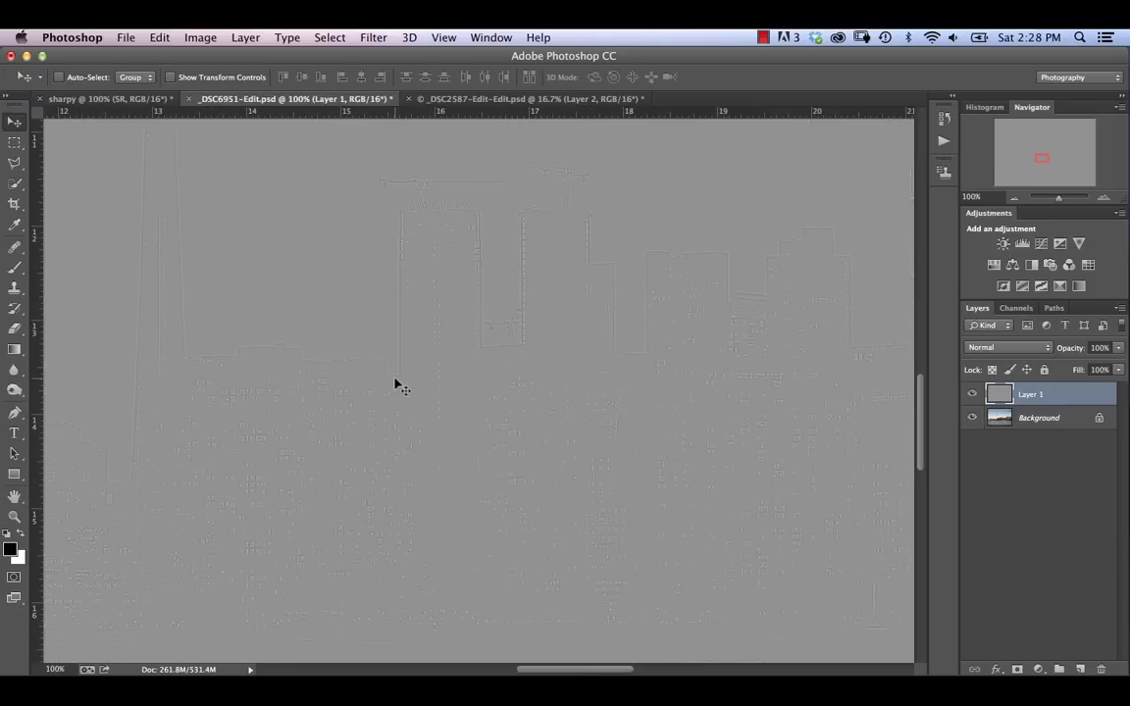
{"action": "left_click", "coordinate": [1019, 350]}
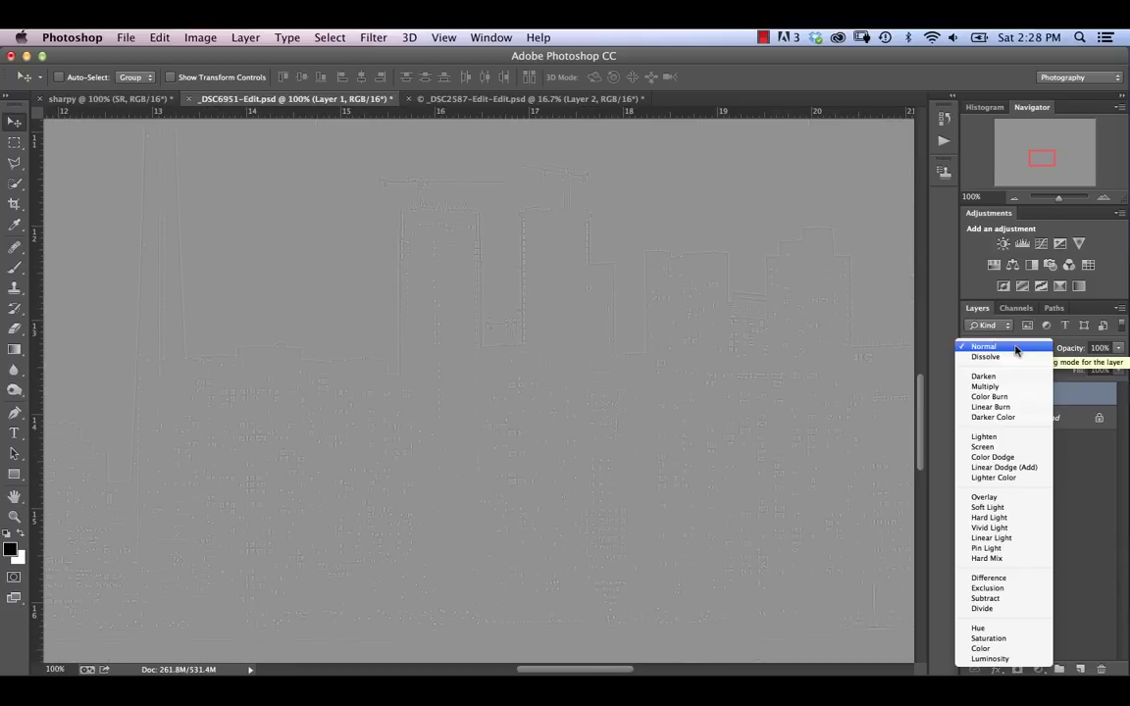
{"action": "left_click", "coordinate": [992, 533]}
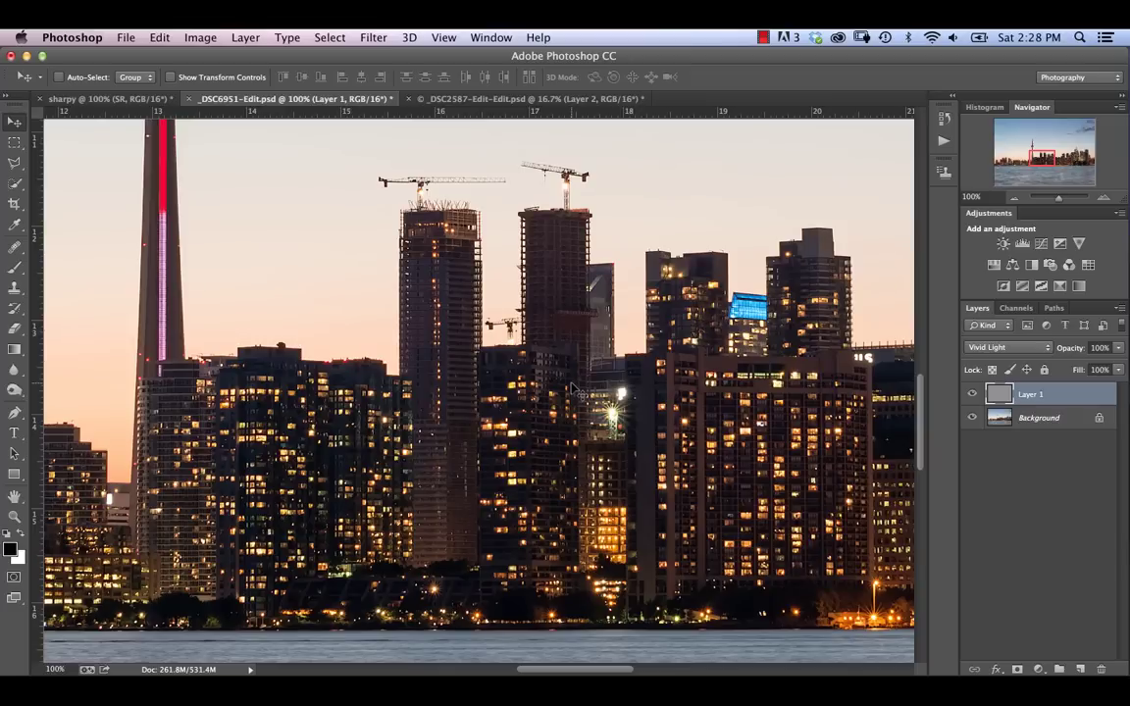
{"action": "key", "text": "super+equal"}
{"action": "key", "text": "super+equal"}
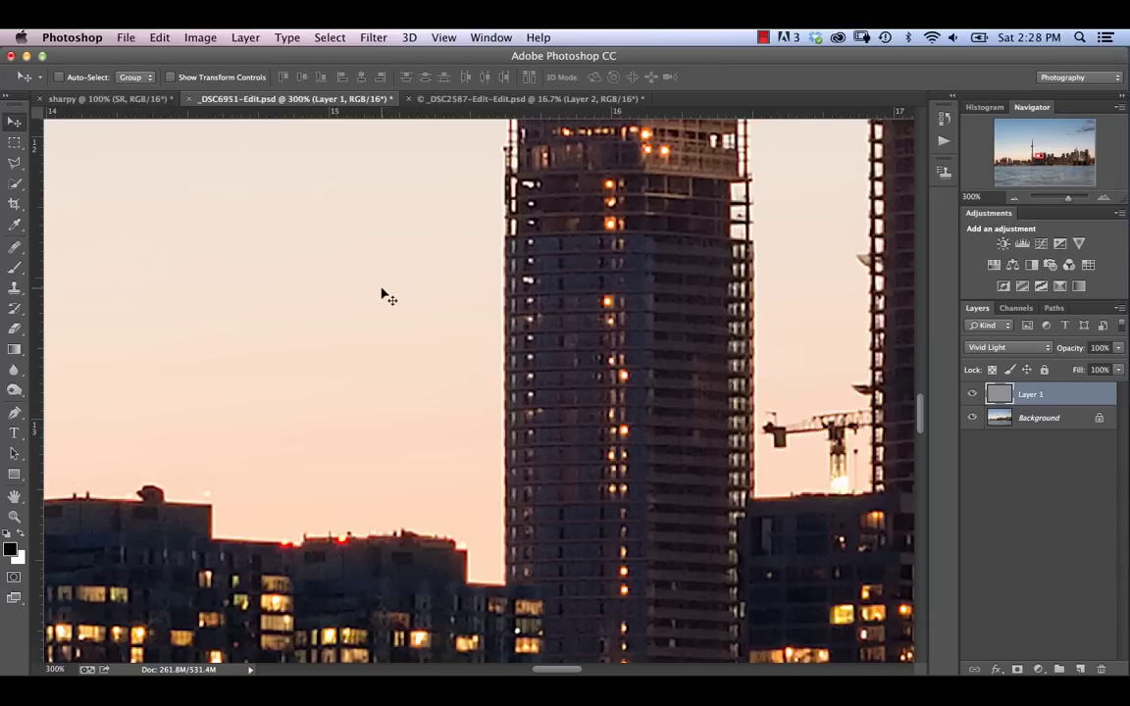
{"action": "scroll", "coordinate": [382, 294], "scroll_direction": "right", "scroll_amount": 3}
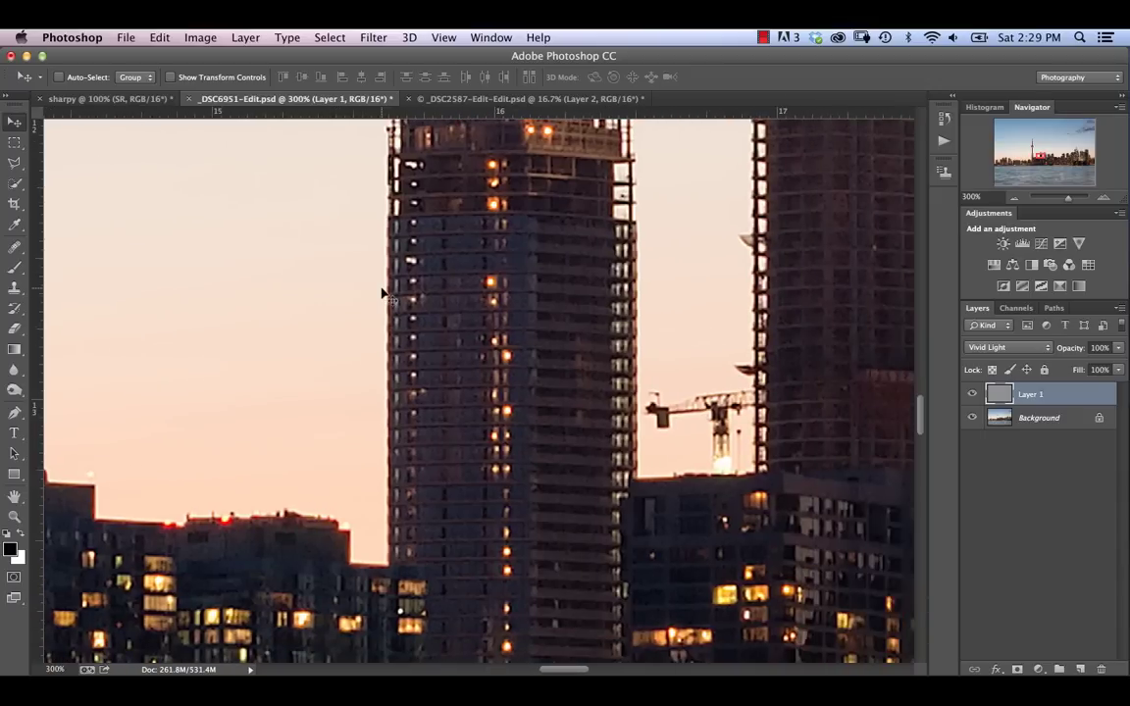
{"action": "key", "text": "super+minus"}
{"action": "key", "text": "super+minus"}
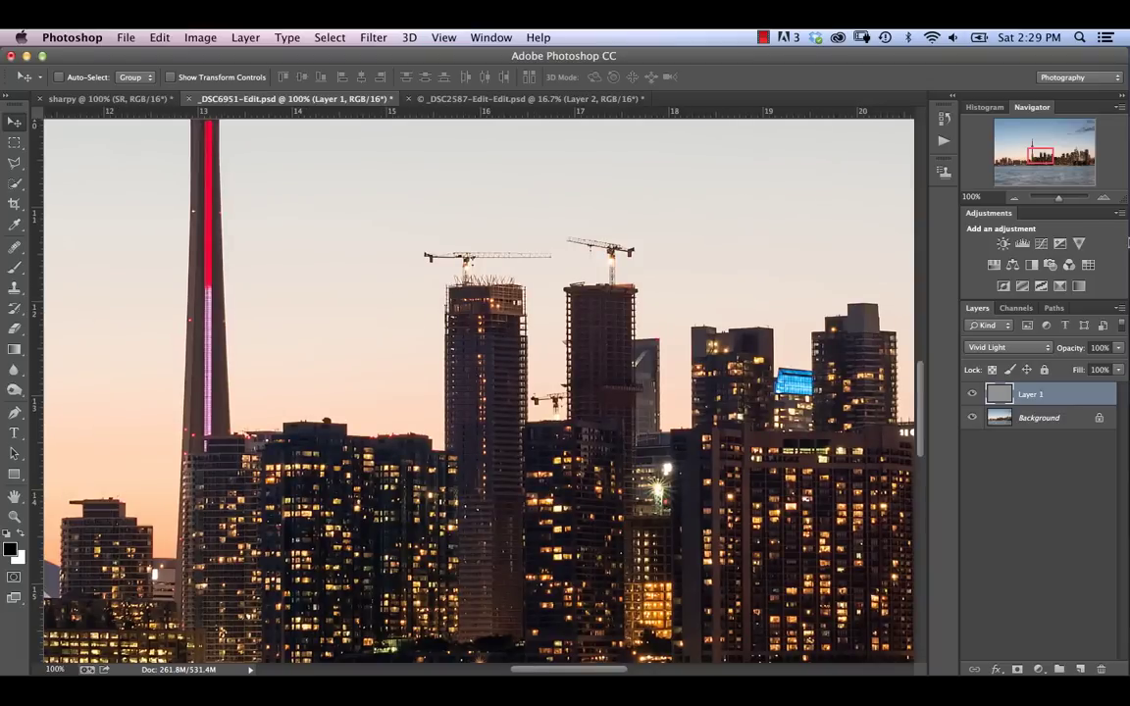
- Try Linear Light on the High Pass layer, compare the tower detail up close and return the mode to Vivid Light
{"action": "left_click", "coordinate": [971, 348]}
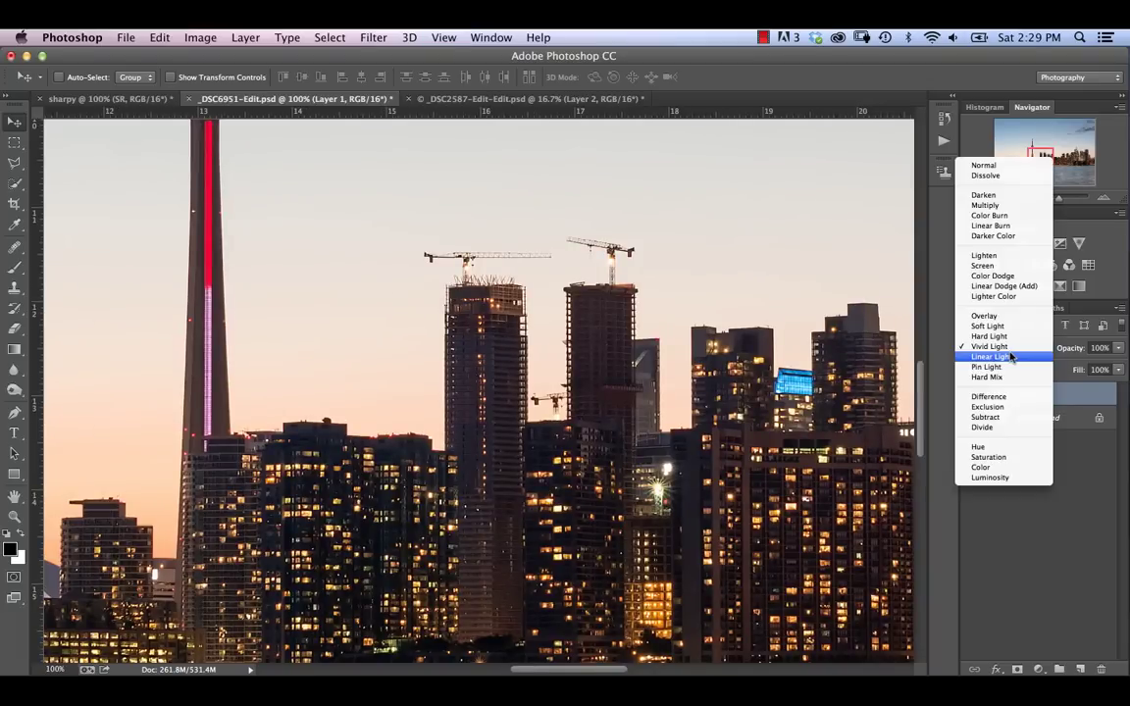
{"action": "left_click", "coordinate": [911, 324]}
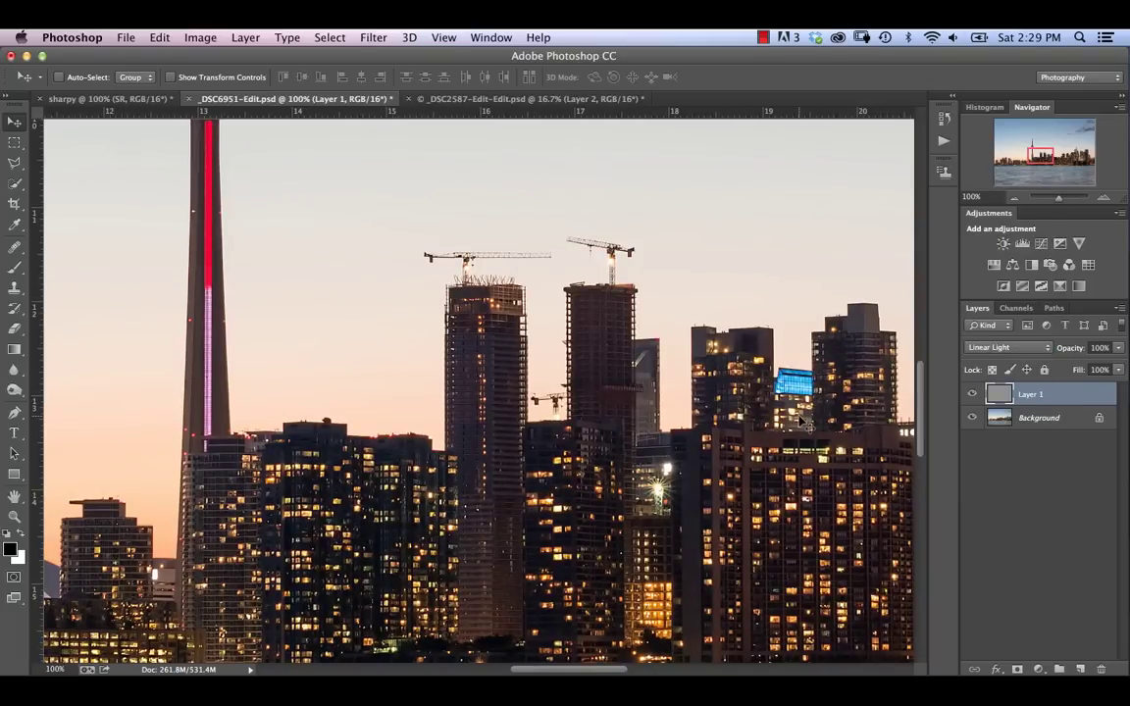
{"action": "key", "text": "super+equal"}
{"action": "key", "text": "super+equal"}
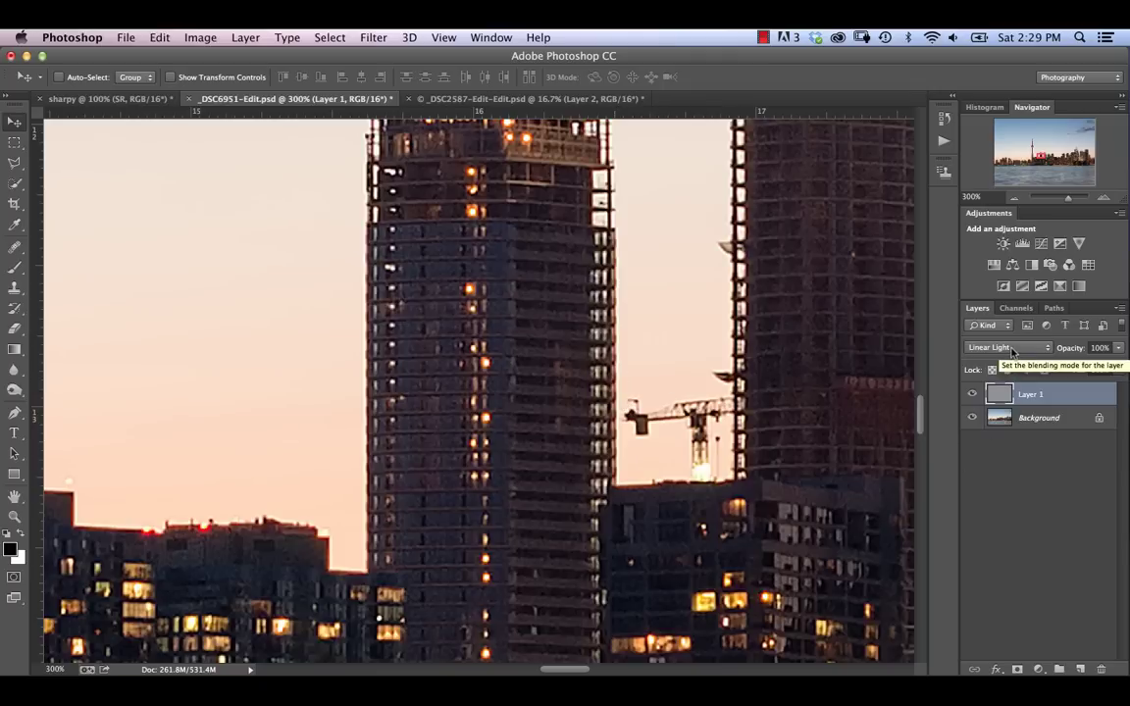
{"action": "left_click", "coordinate": [1010, 348]}
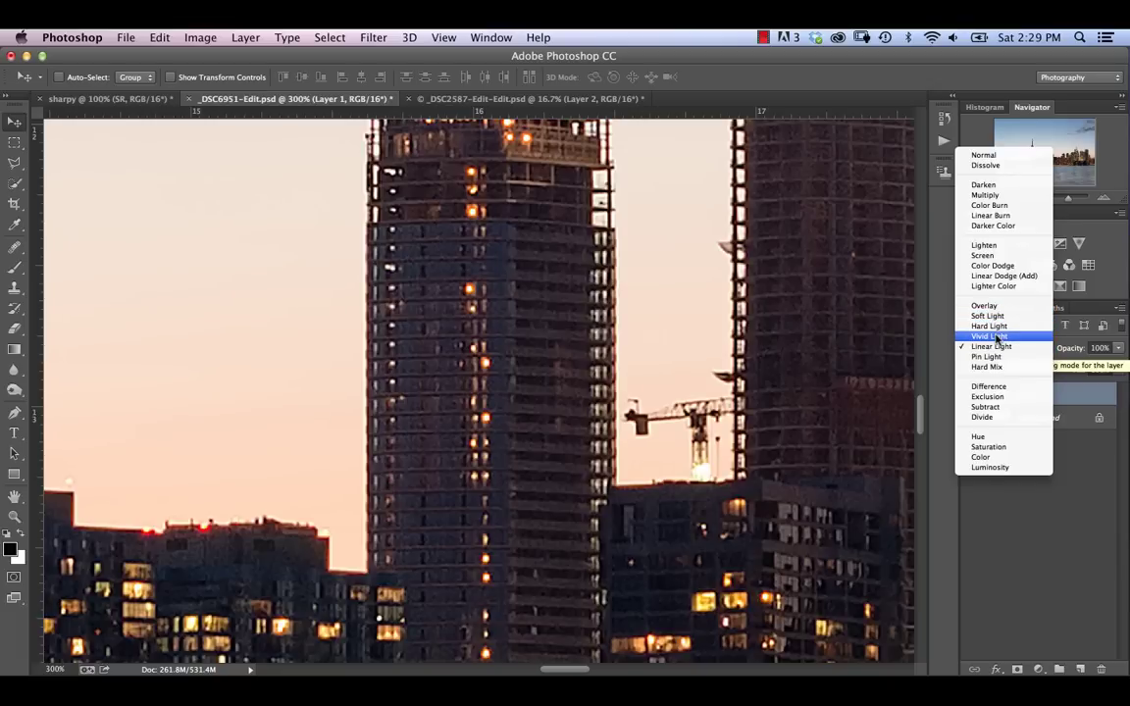
{"action": "left_click", "coordinate": [993, 337]}
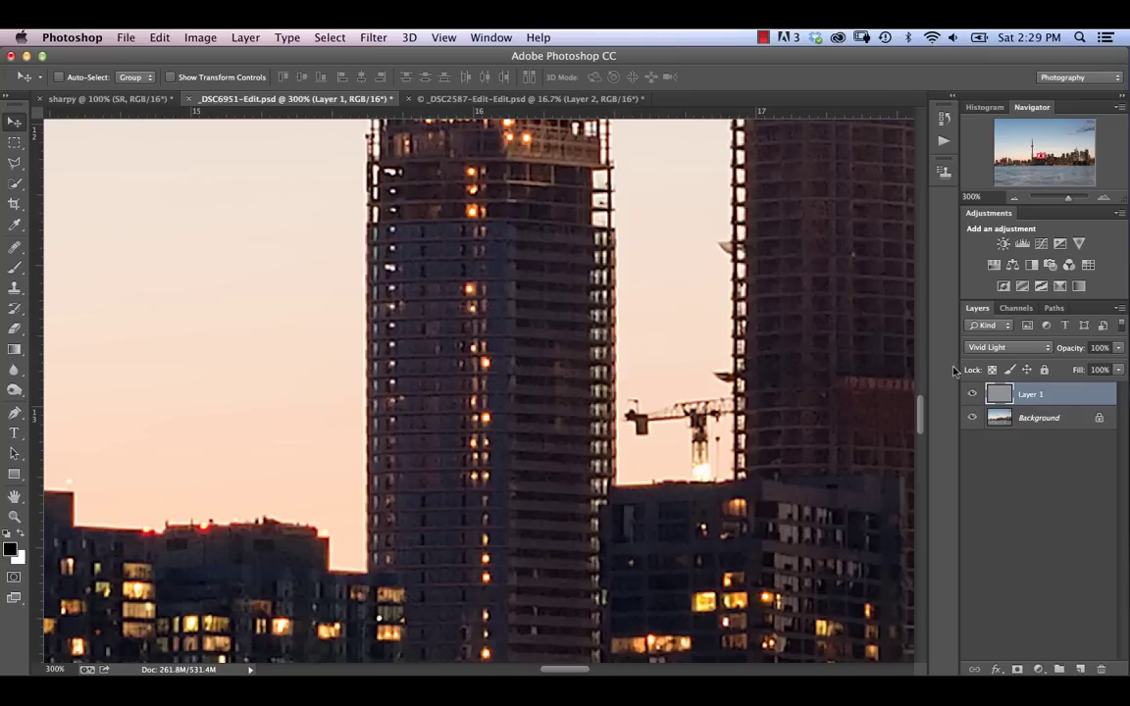
{"action": "key", "text": "super+minus"}
{"action": "key", "text": "super+minus"}
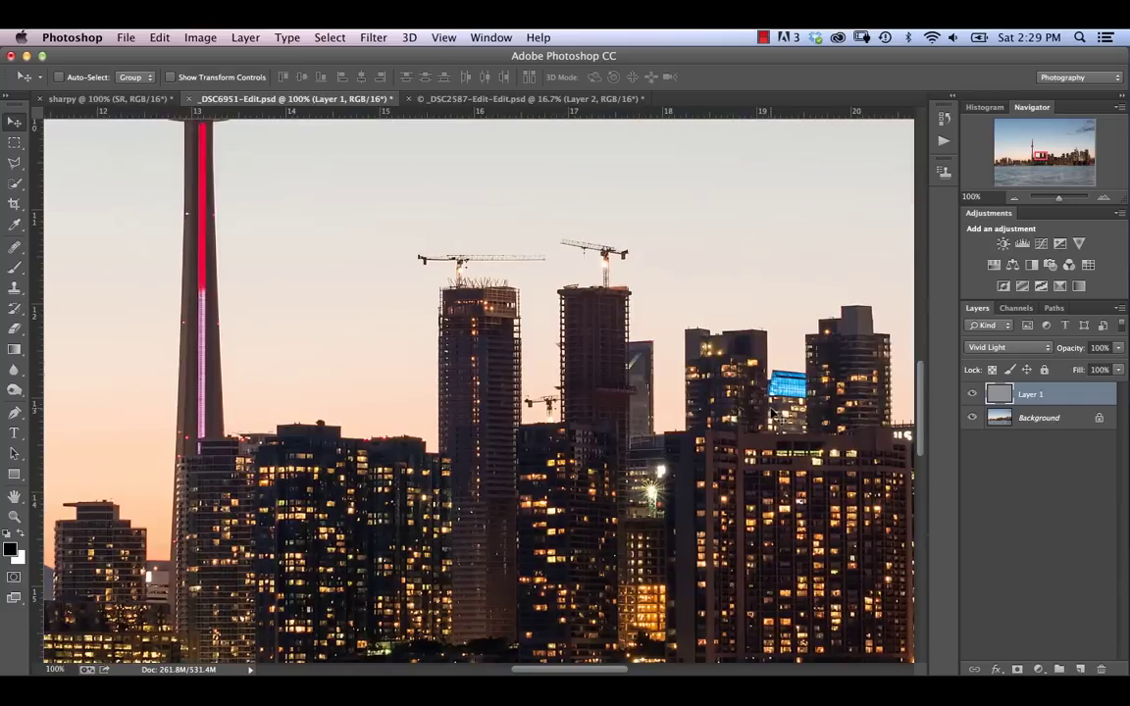
- Hide Layer 1 and duplicate the Background layer
{"action": "key", "text": "super+minus"}
{"action": "key", "text": "super+minus"}
{"action": "key", "text": "super+minus"}
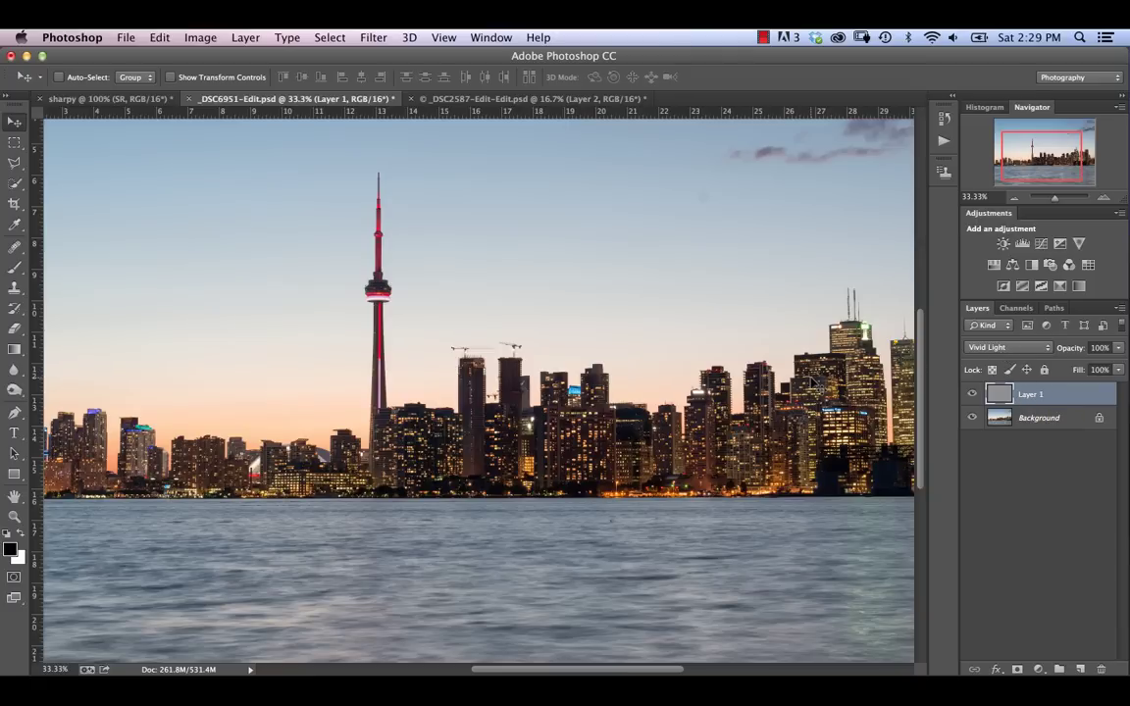
{"action": "key", "text": "super+plus"}
{"action": "key", "text": "super+plus"}
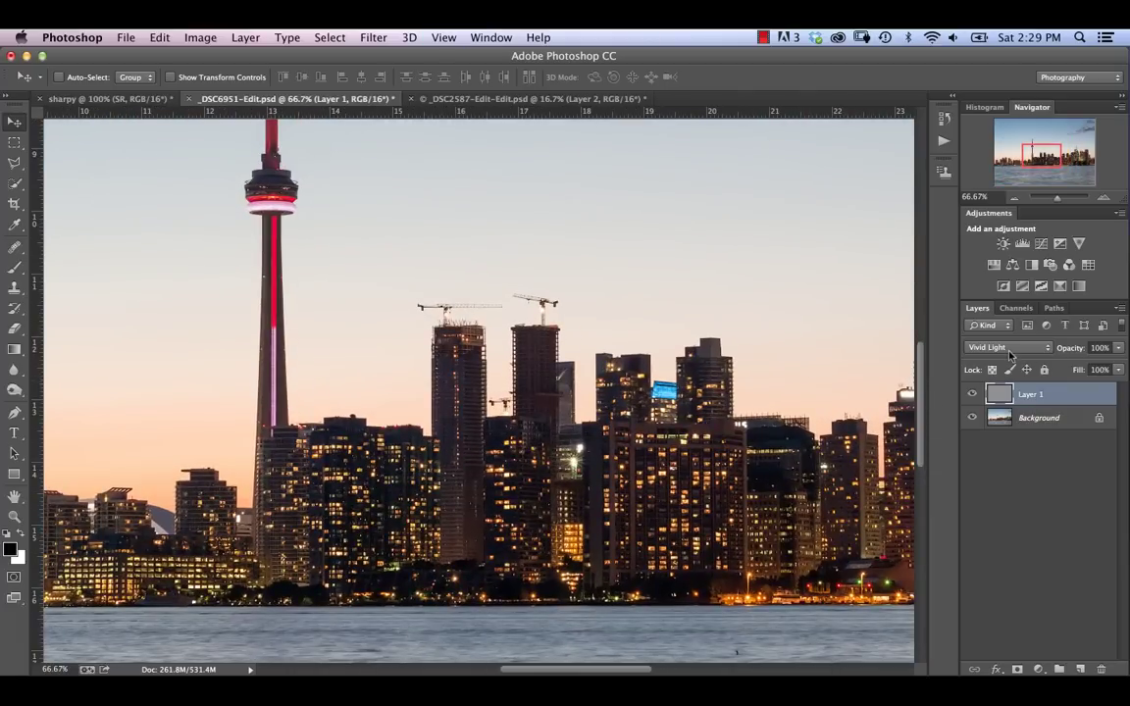
{"action": "left_click", "coordinate": [972, 393]}
{"action": "left_click", "coordinate": [1034, 427]}
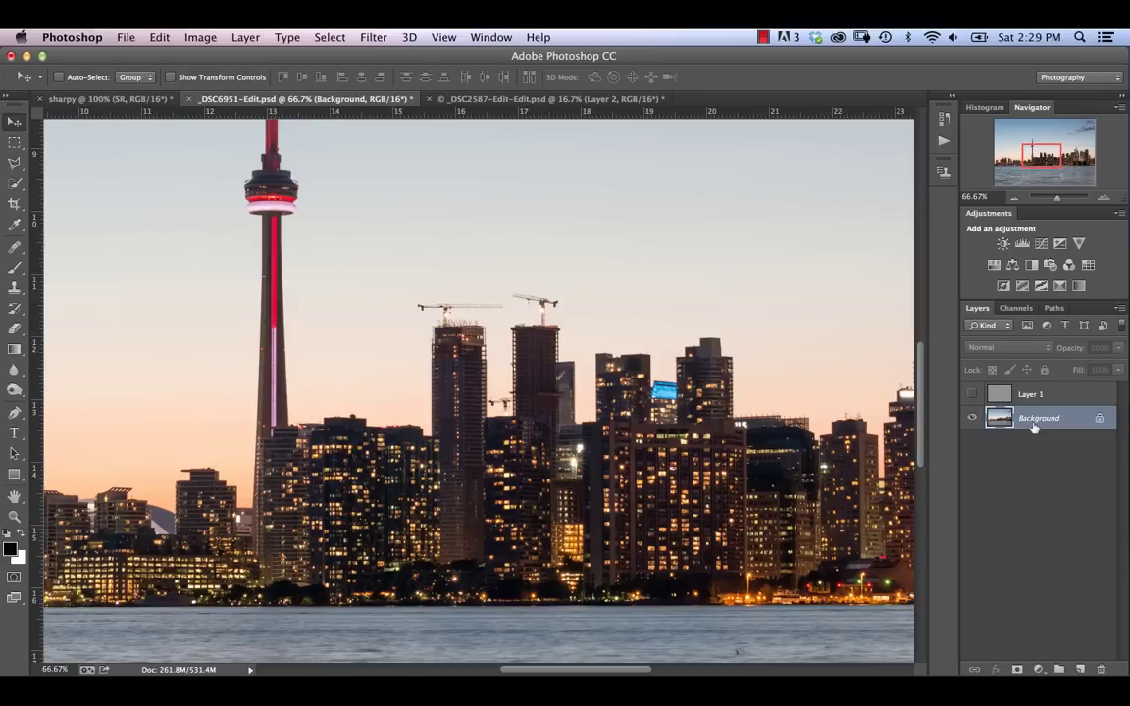
{"action": "key", "text": "super+j"}
- Set the blend mode of the duplicated Background layer to Soft Light before filtering it
{"action": "left_click", "coordinate": [371, 37]}
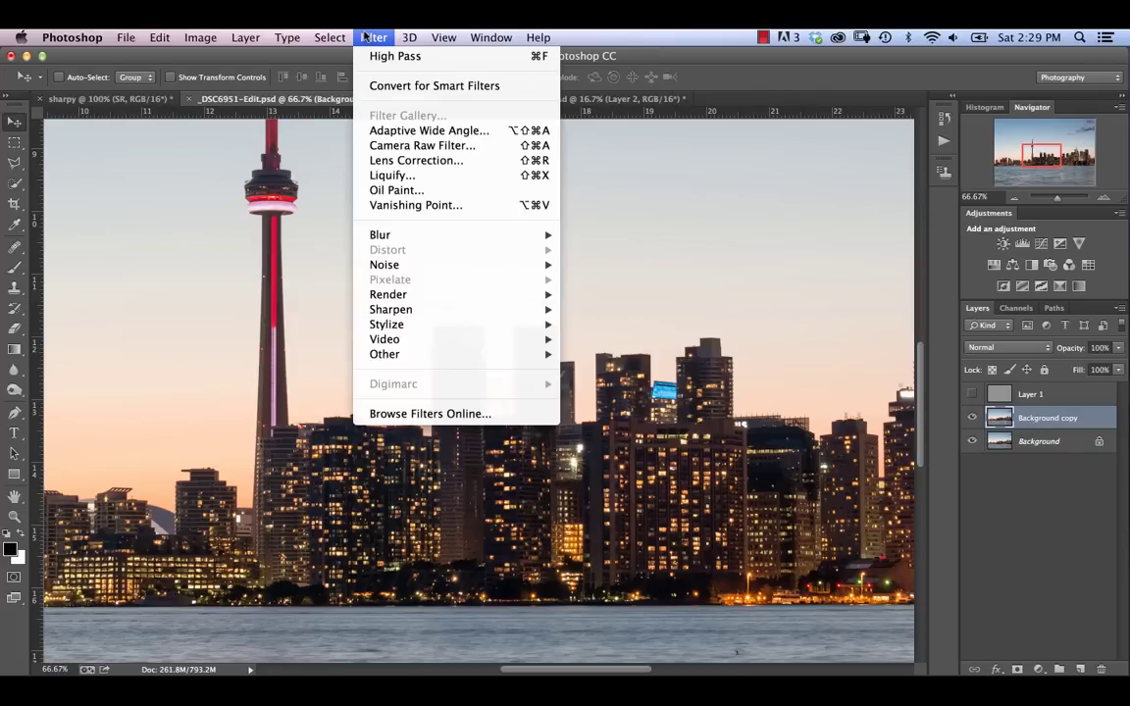
{"action": "mouse_move", "coordinate": [477, 355]}
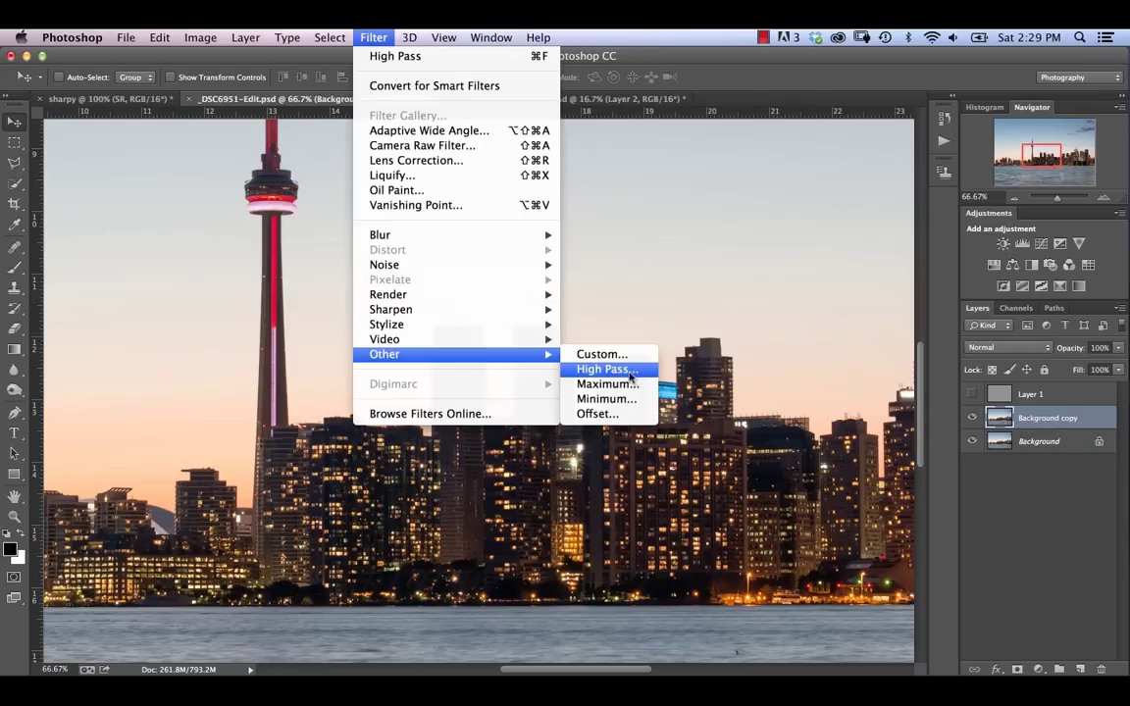
{"action": "left_click", "coordinate": [986, 354]}
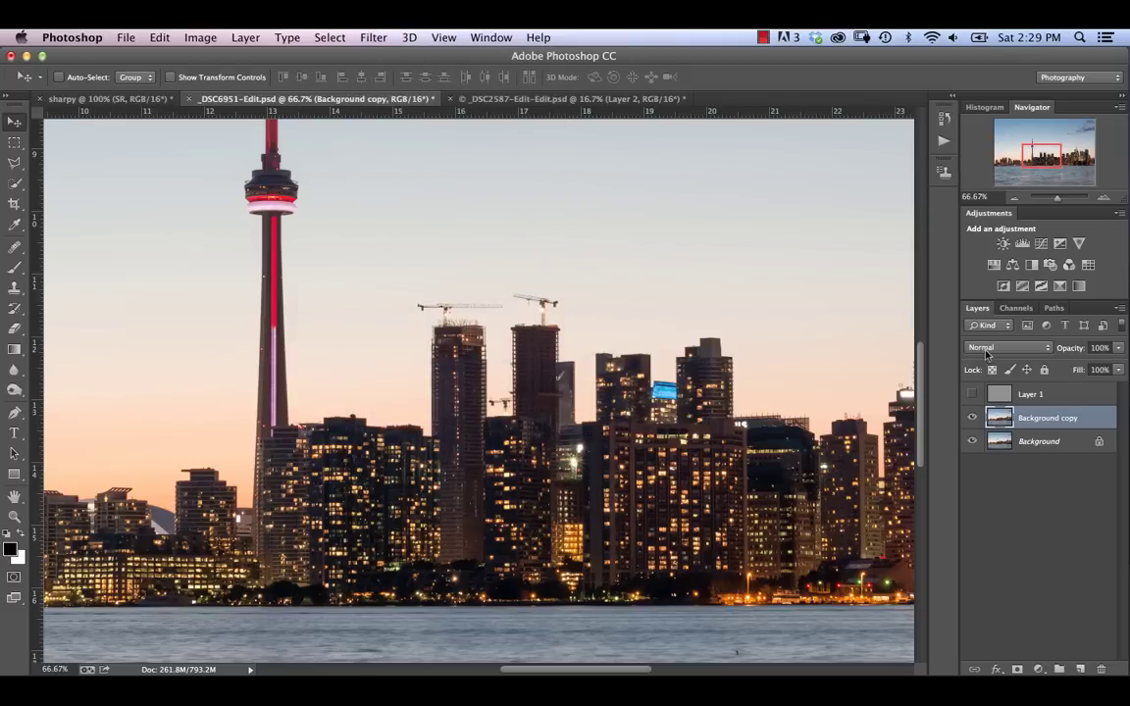
{"action": "left_click", "coordinate": [986, 351]}
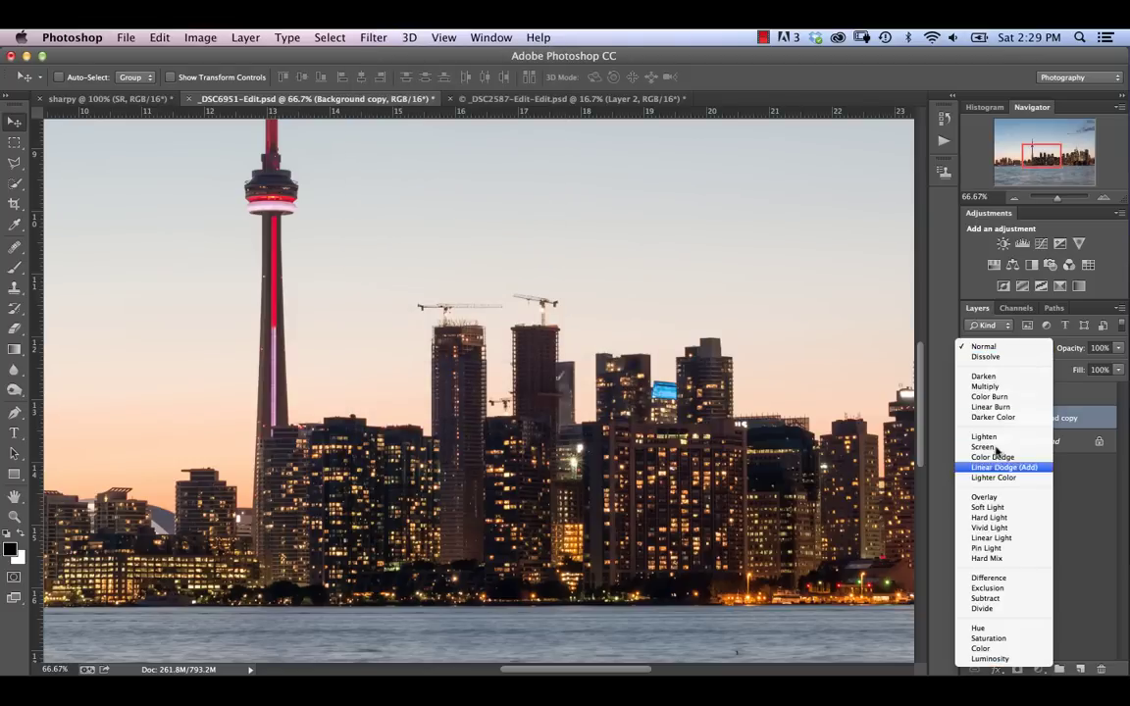
{"action": "left_click", "coordinate": [989, 508]}
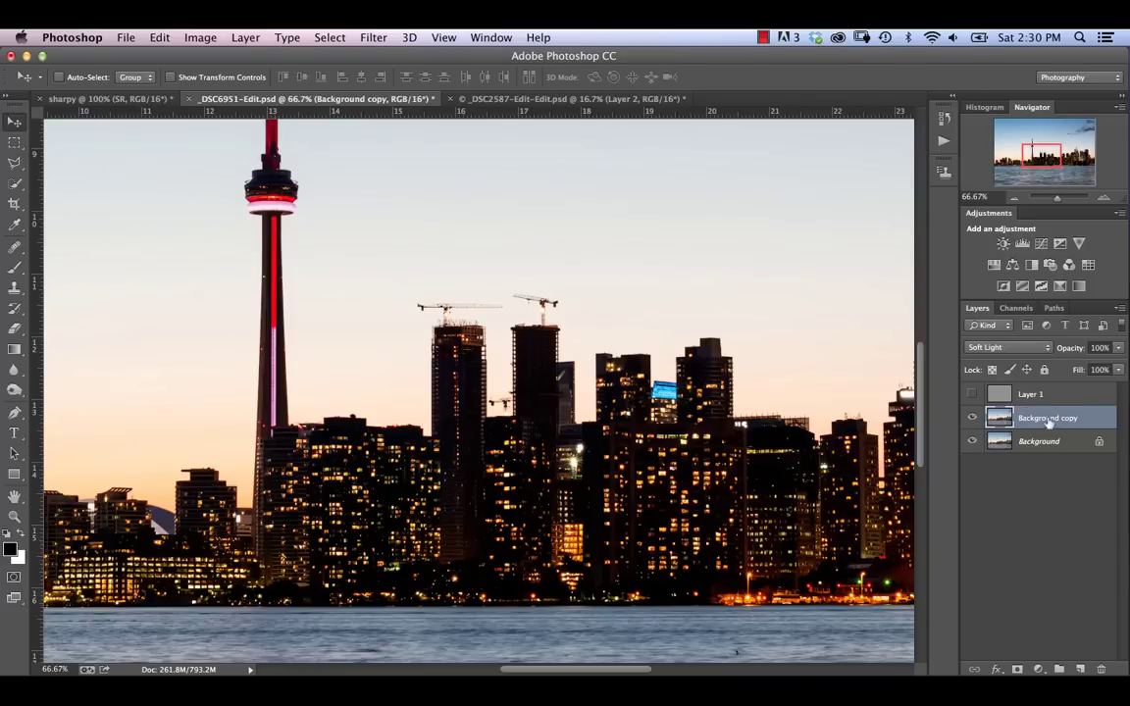
- Apply the High Pass filter to the Soft Light layer with a radius of 10.1 pixels
{"action": "left_click", "coordinate": [371, 37]}
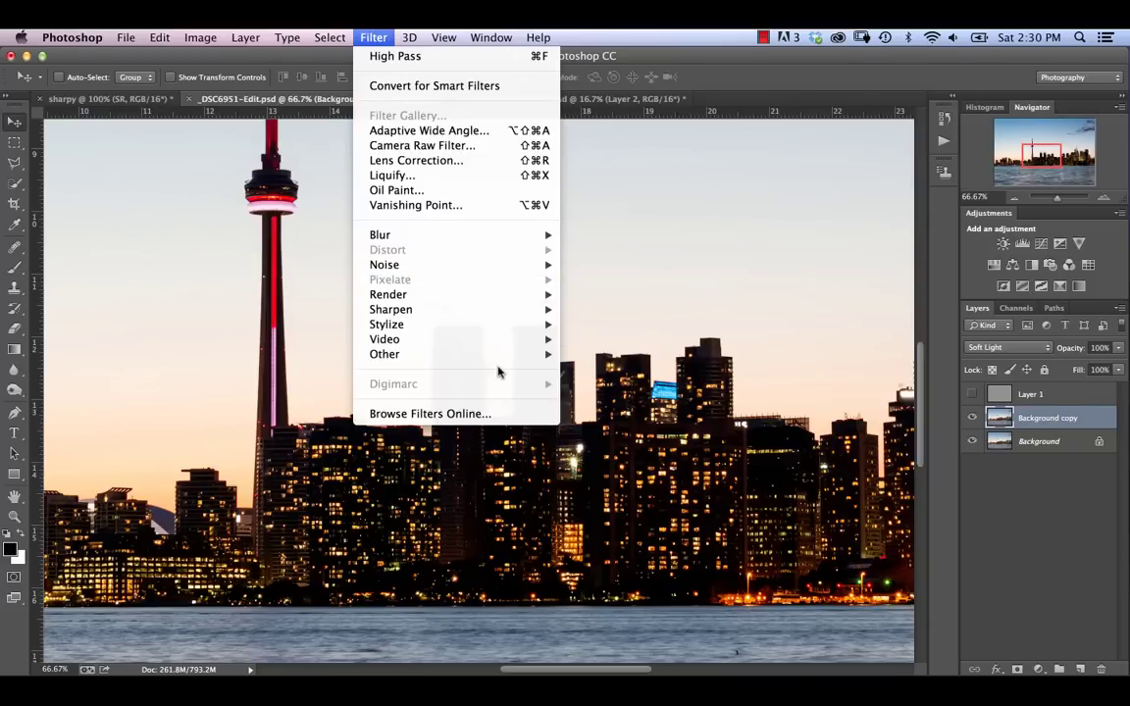
{"action": "mouse_move", "coordinate": [510, 355]}
{"action": "left_click", "coordinate": [589, 369]}
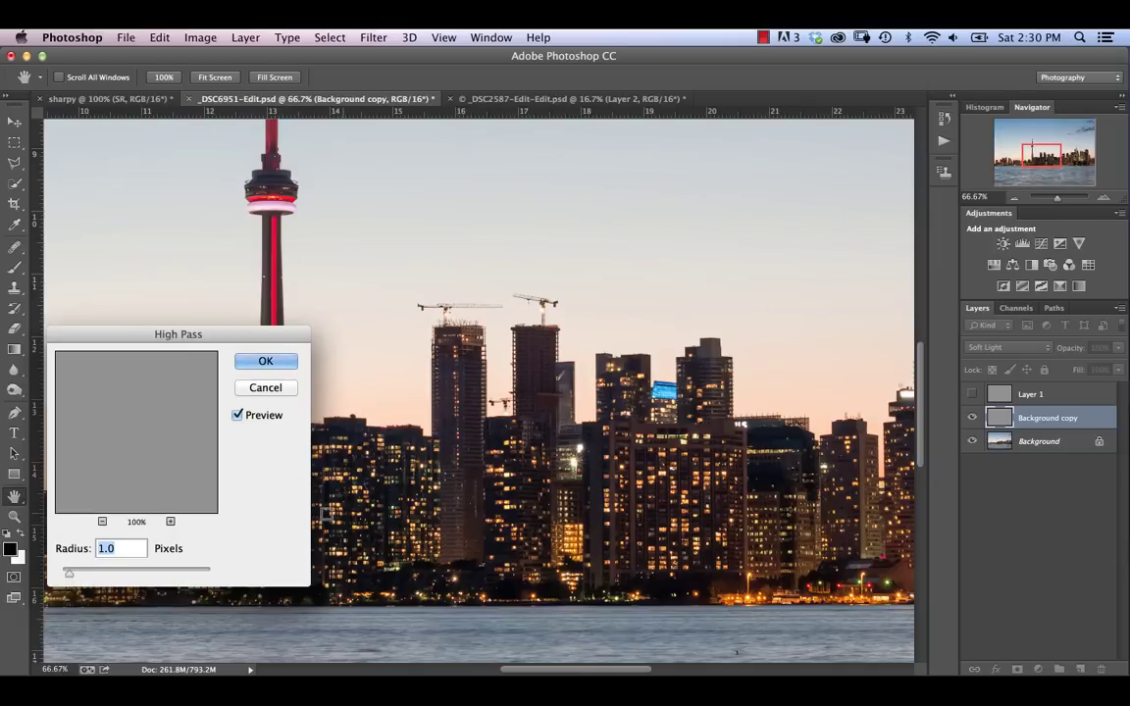
{"action": "left_click", "coordinate": [459, 402], "text": "alt"}
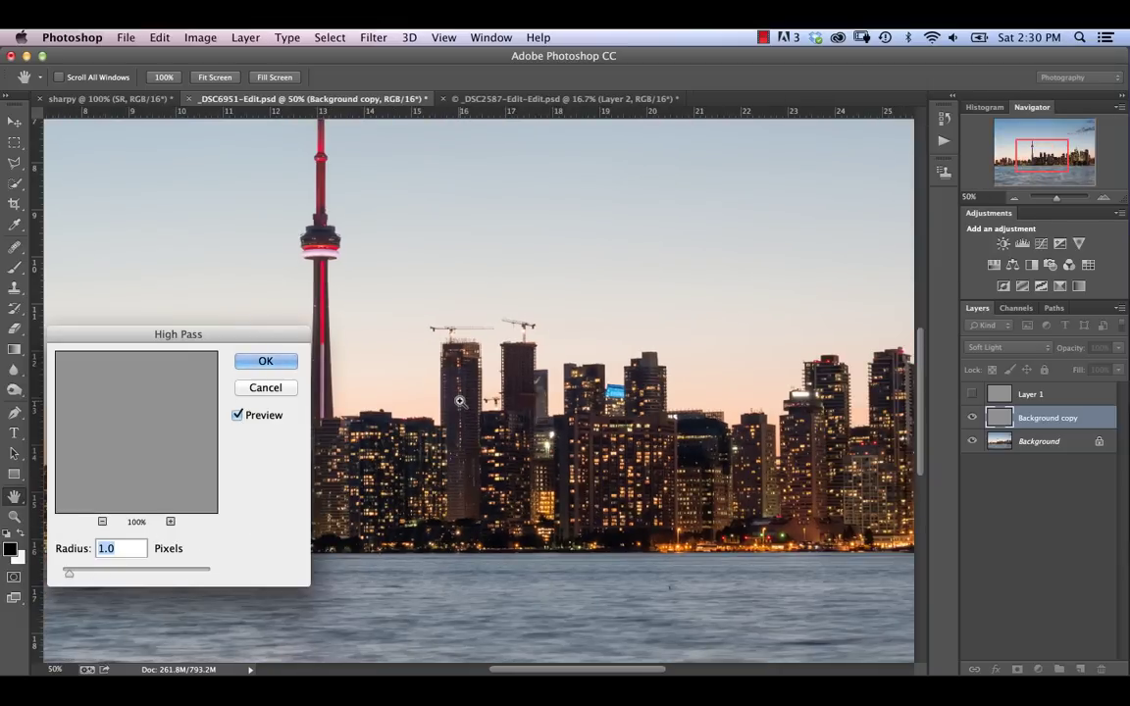
{"action": "scroll", "coordinate": [596, 491], "scroll_direction": "right", "scroll_amount": 8}
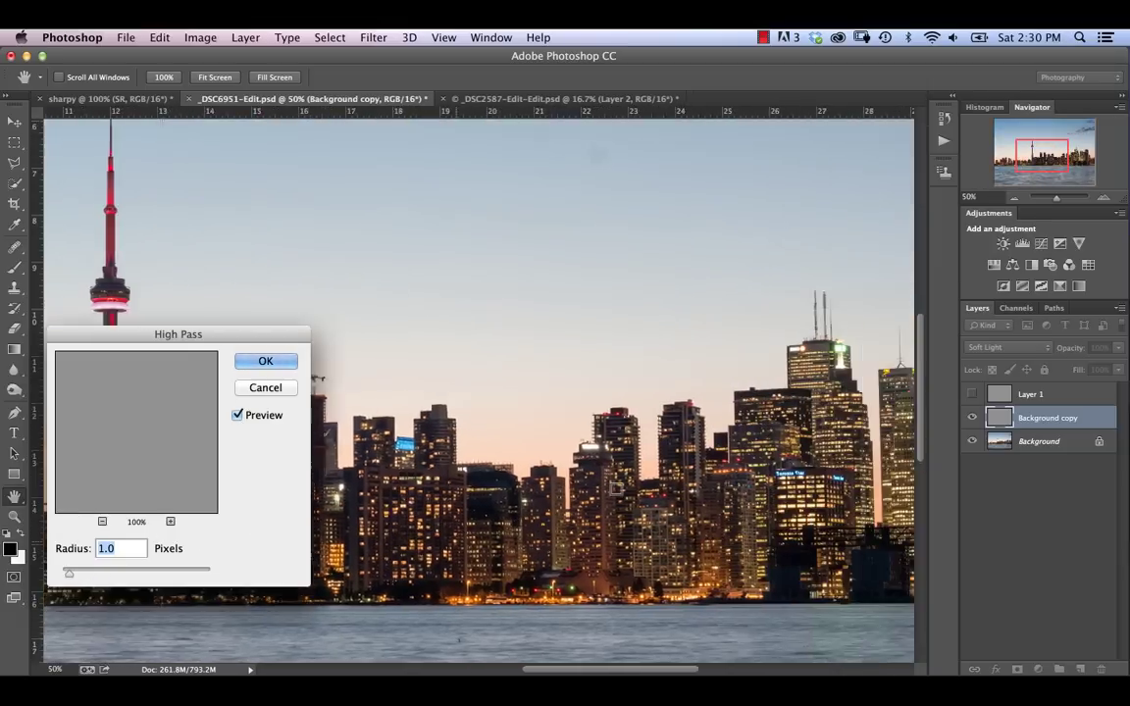
{"action": "scroll", "coordinate": [603, 490], "scroll_direction": "down", "scroll_amount": 3}
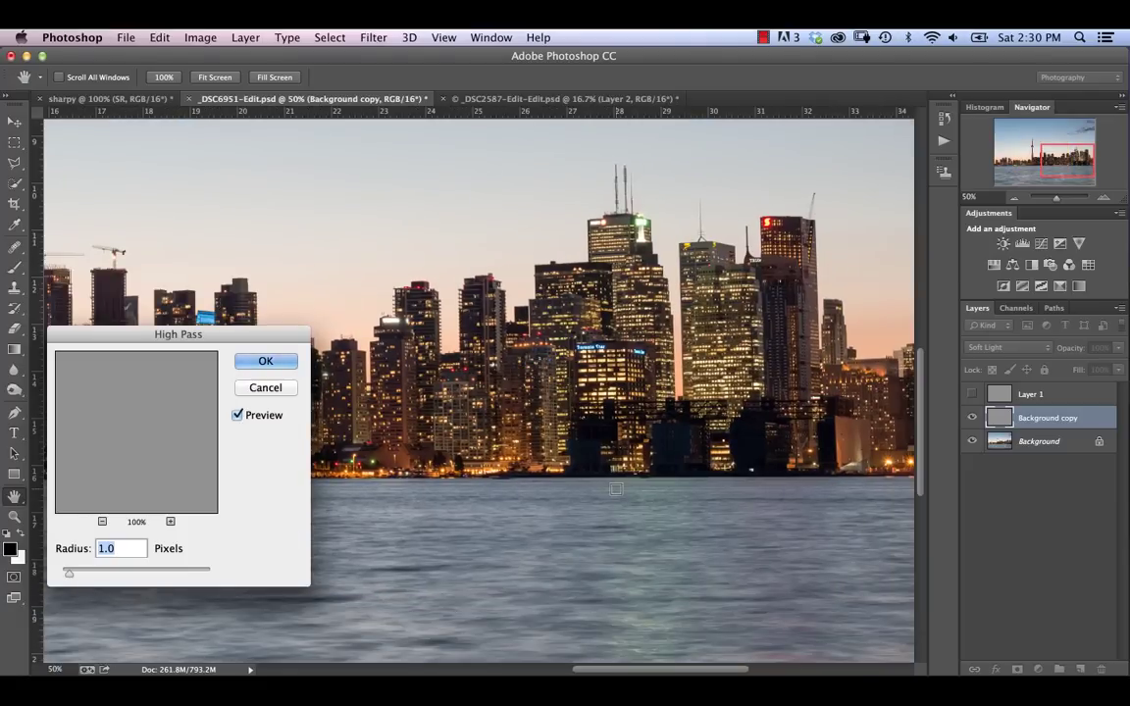
{"action": "left_click", "coordinate": [102, 572]}
{"action": "left_click_drag", "start_coordinate": [116, 576], "coordinate": [122, 577]}
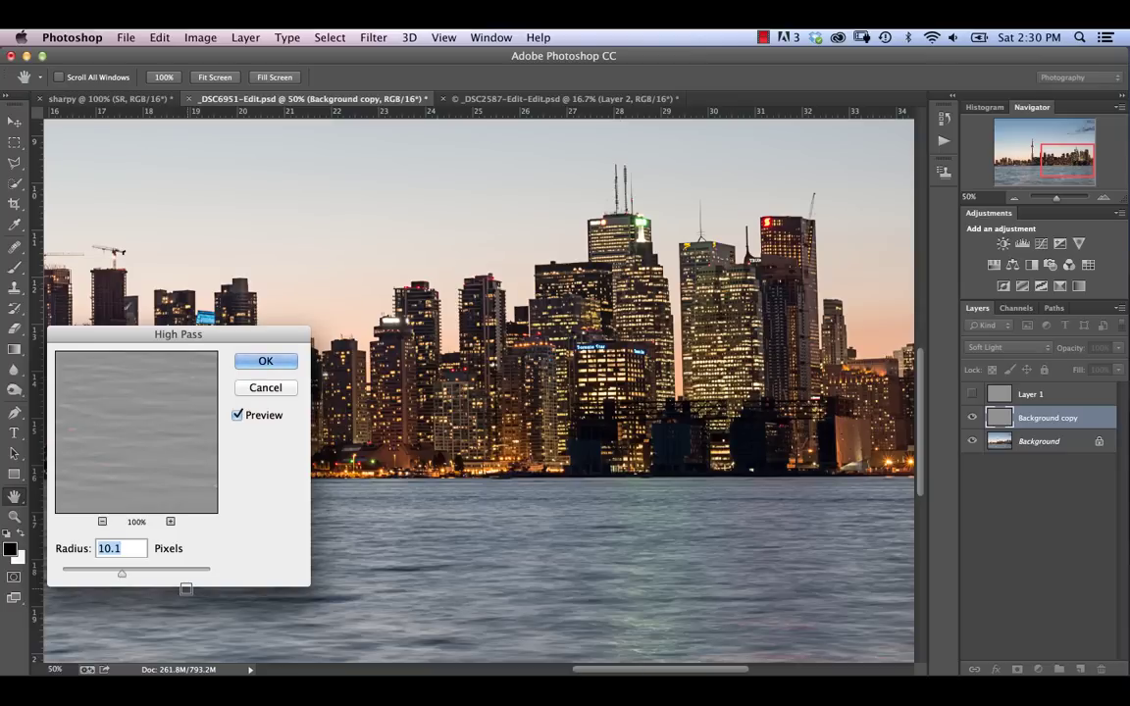
{"action": "left_click", "coordinate": [263, 362]}
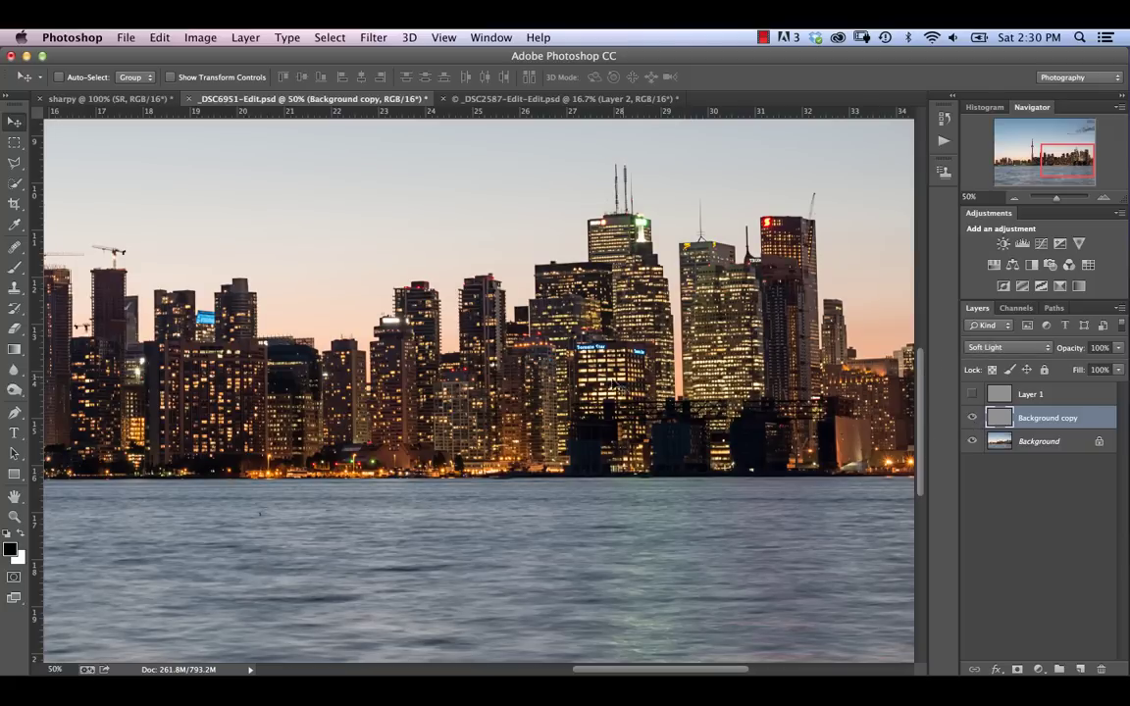
- Compare the downtown towers and water with the Background copy layer hidden and shown
{"action": "left_click", "coordinate": [974, 419]}
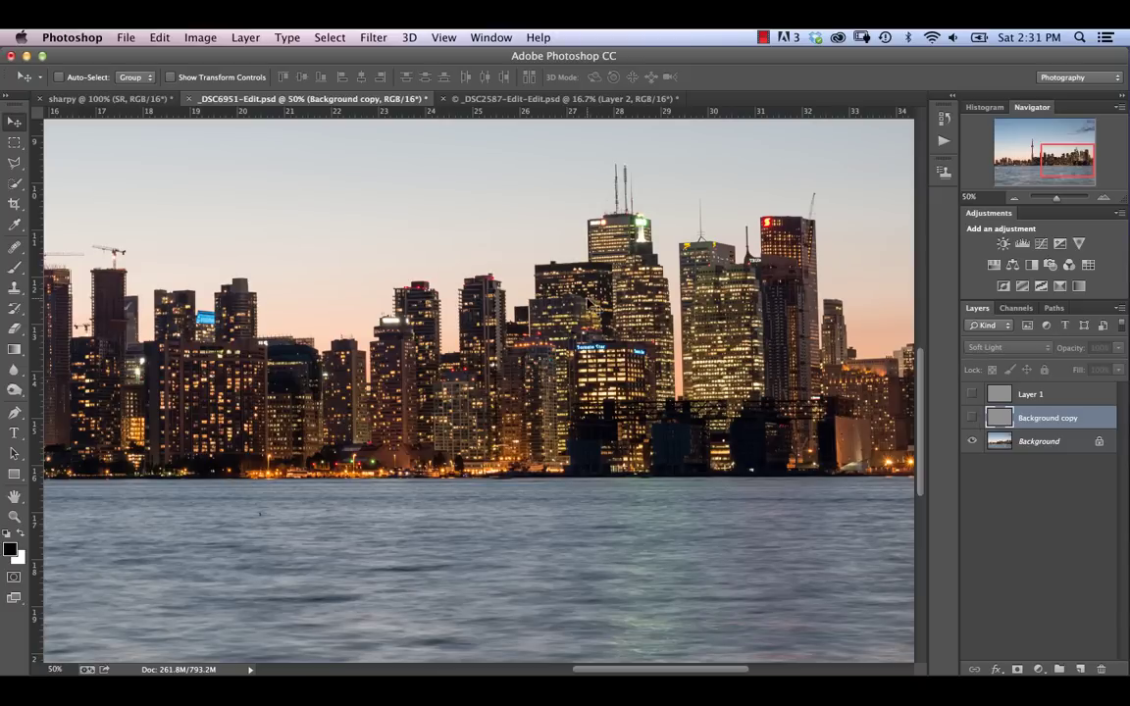
{"action": "left_click", "coordinate": [974, 419]}
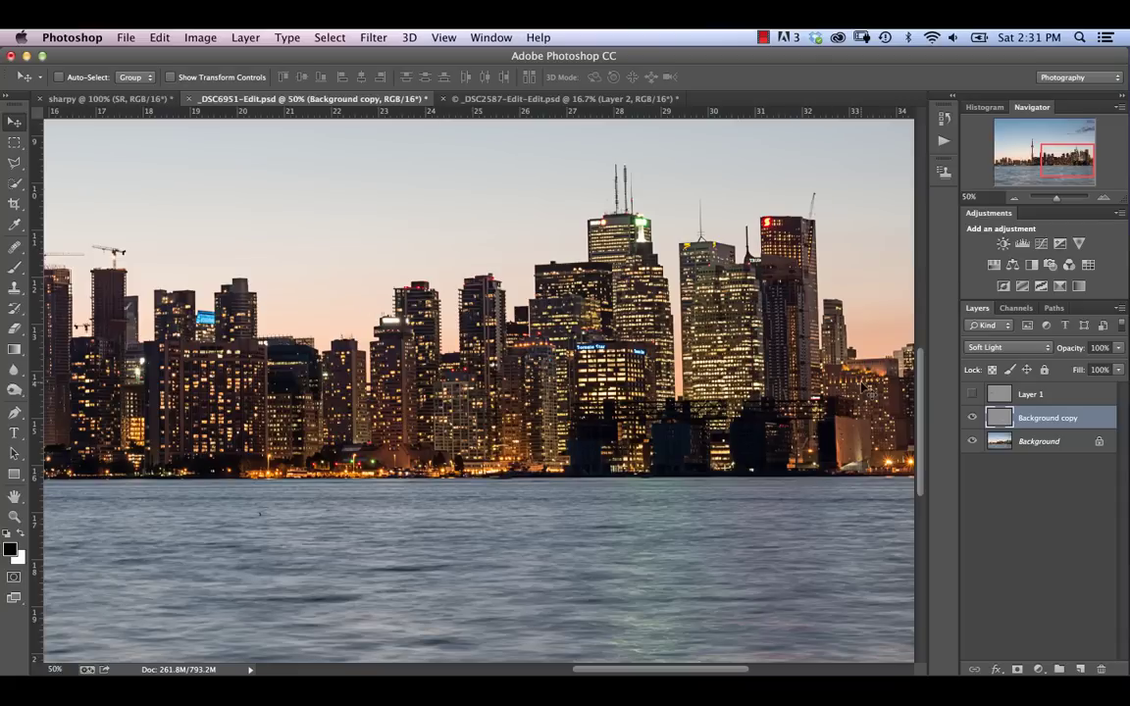
{"action": "key", "text": "super+minus"}
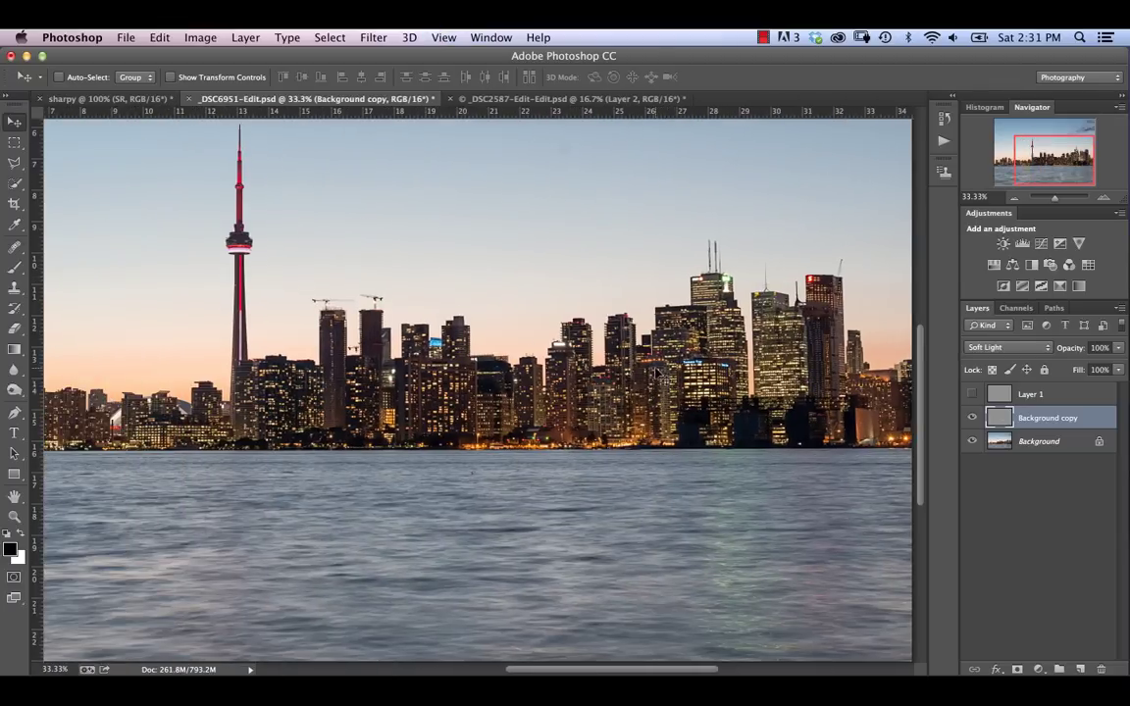
- Hide the Background copy layer and duplicate the Background layer again
{"action": "left_click", "coordinate": [972, 418]}
{"action": "left_click", "coordinate": [1035, 443]}
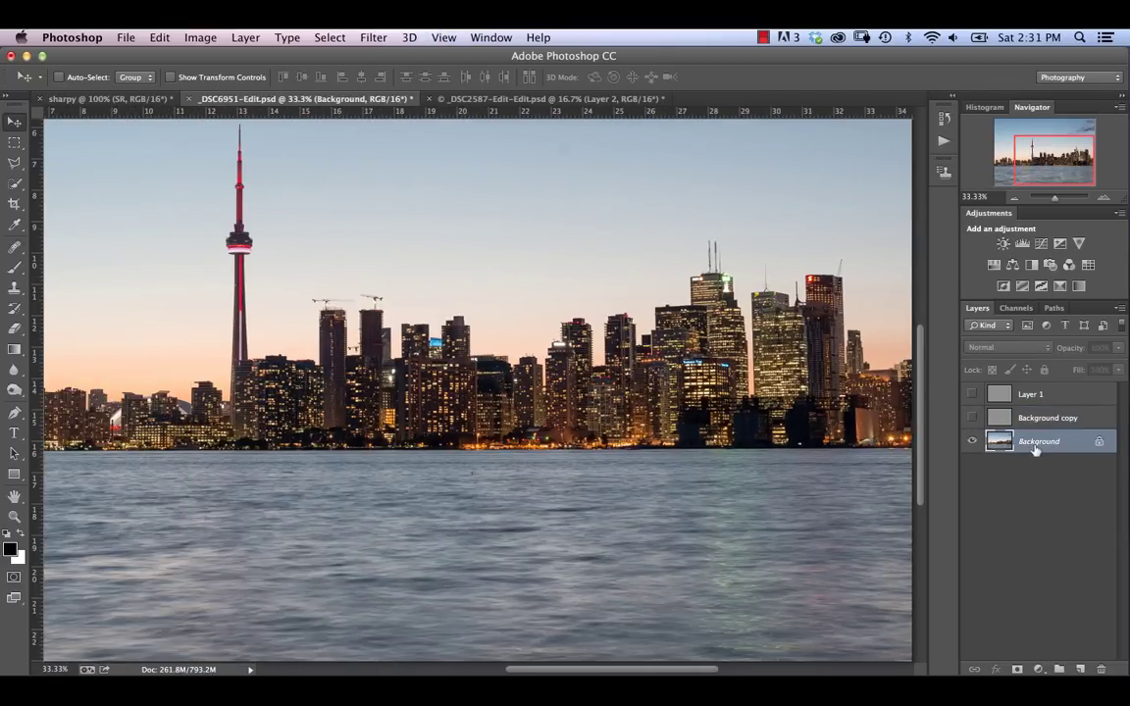
{"action": "key", "text": "super+j"}
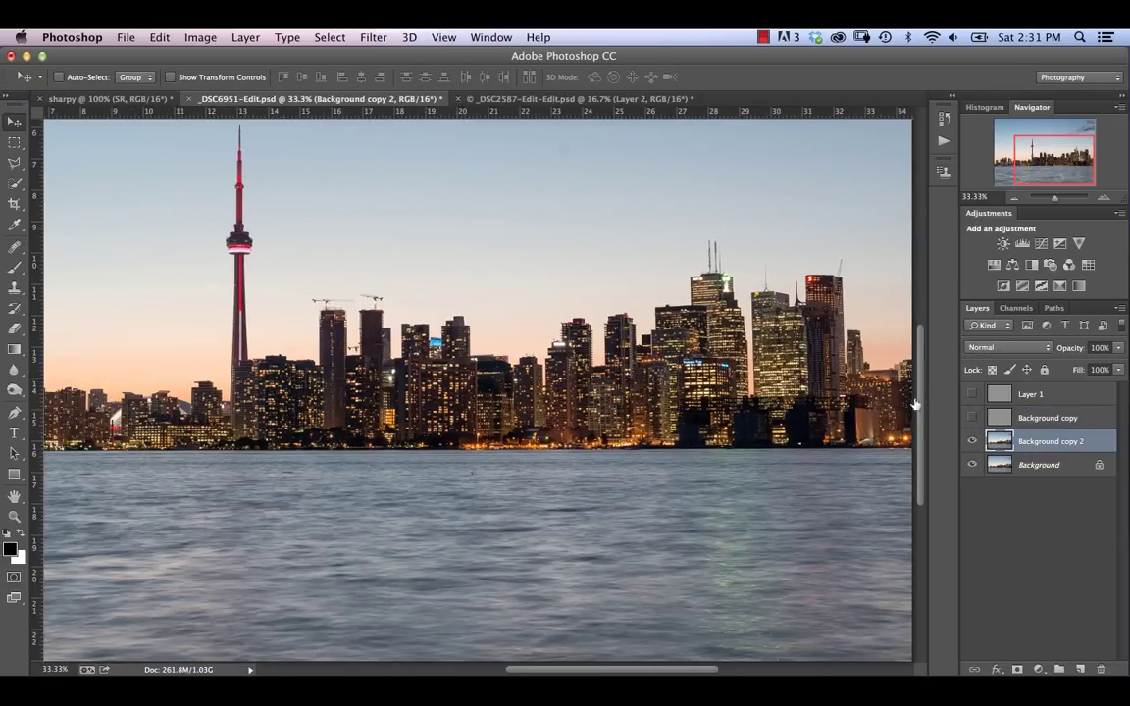
- Apply the High Pass filter to the new Background duplicate with a radius of 97.2 pixels
{"action": "left_click", "coordinate": [373, 37]}
{"action": "mouse_move", "coordinate": [522, 356]}
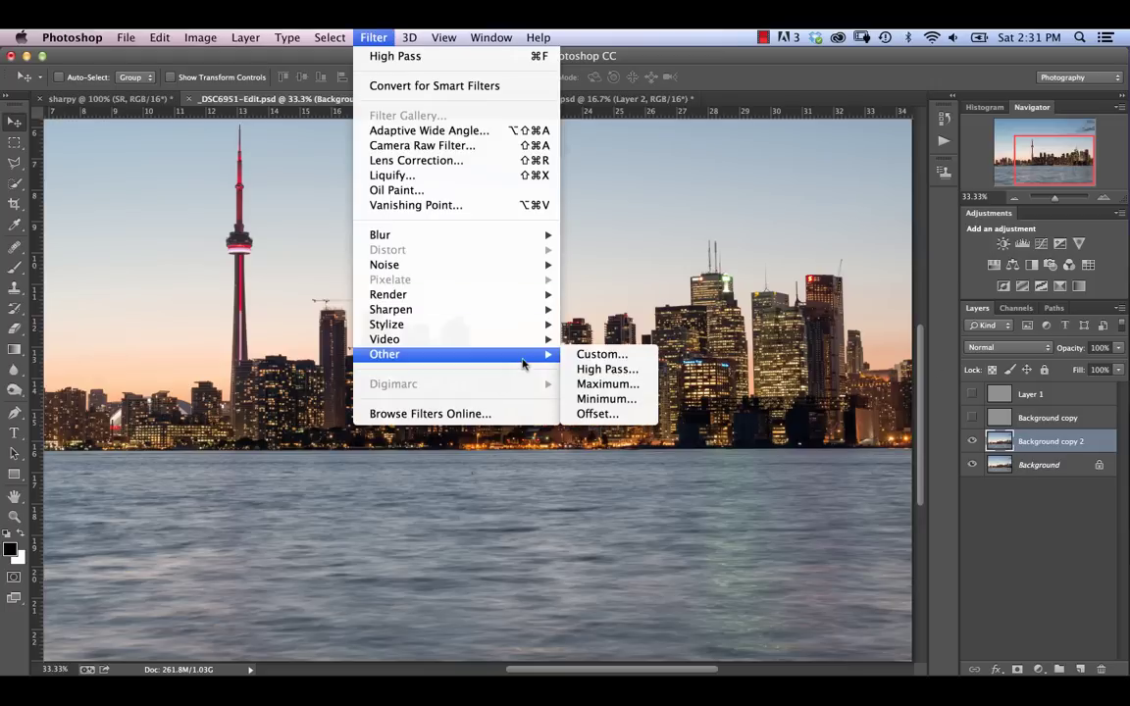
{"action": "left_click", "coordinate": [606, 369]}
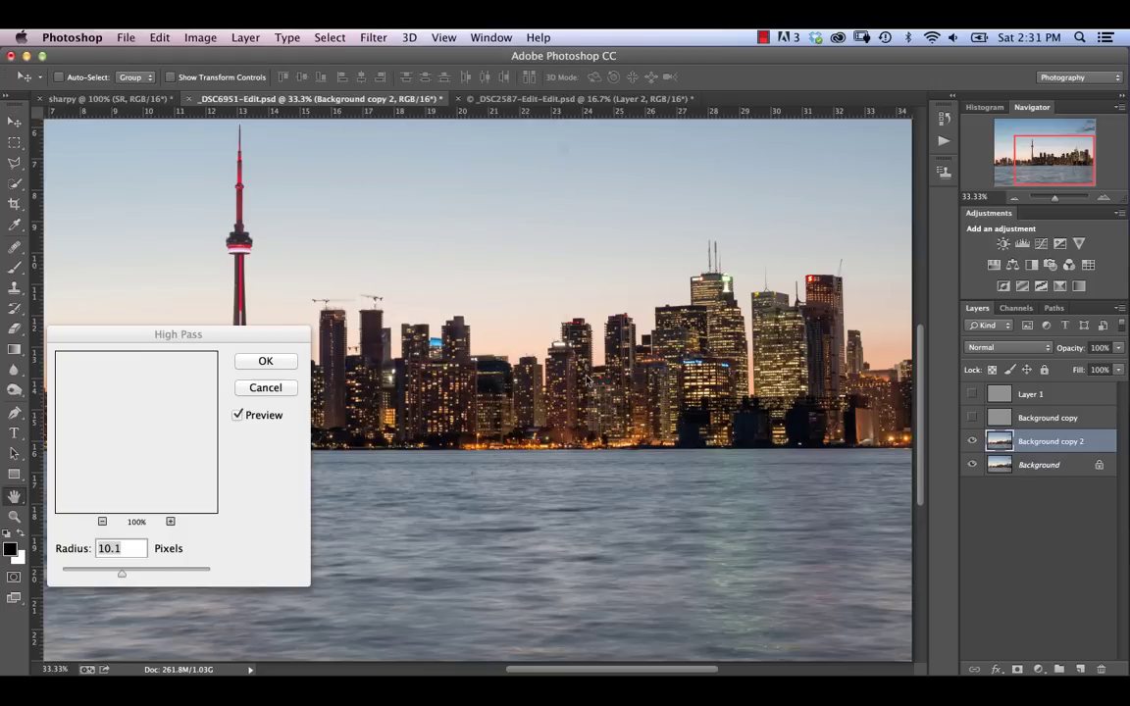
{"action": "left_click", "coordinate": [163, 572]}
{"action": "left_click_drag", "start_coordinate": [163, 574], "coordinate": [155, 574]}
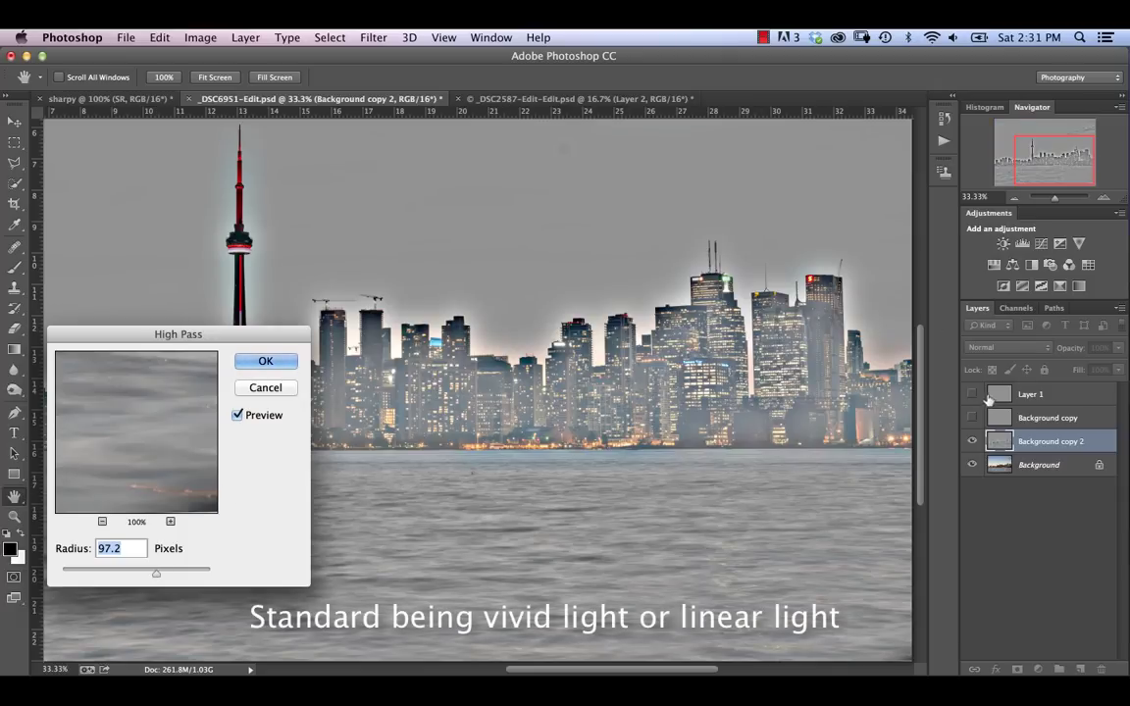
{"action": "left_click", "coordinate": [263, 361]}
- Set the blend mode of the Background copy 2 layer to Soft Light
{"action": "key", "text": "v"}
{"action": "left_click", "coordinate": [1008, 347]}
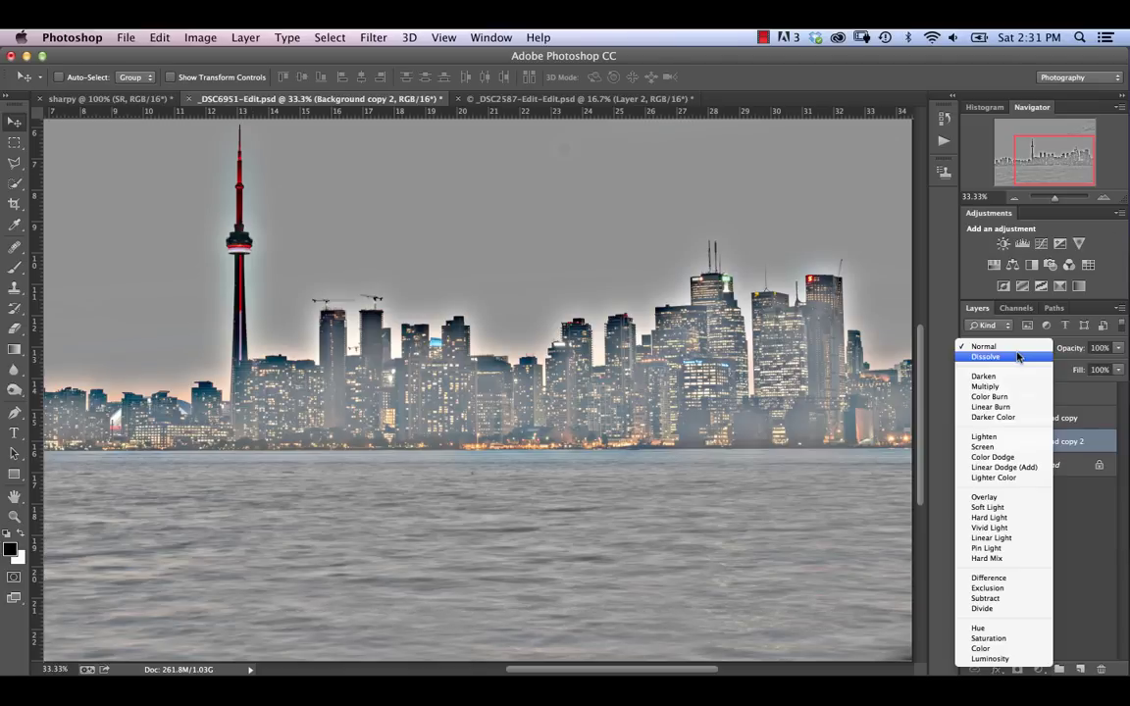
{"action": "left_click", "coordinate": [1003, 509]}
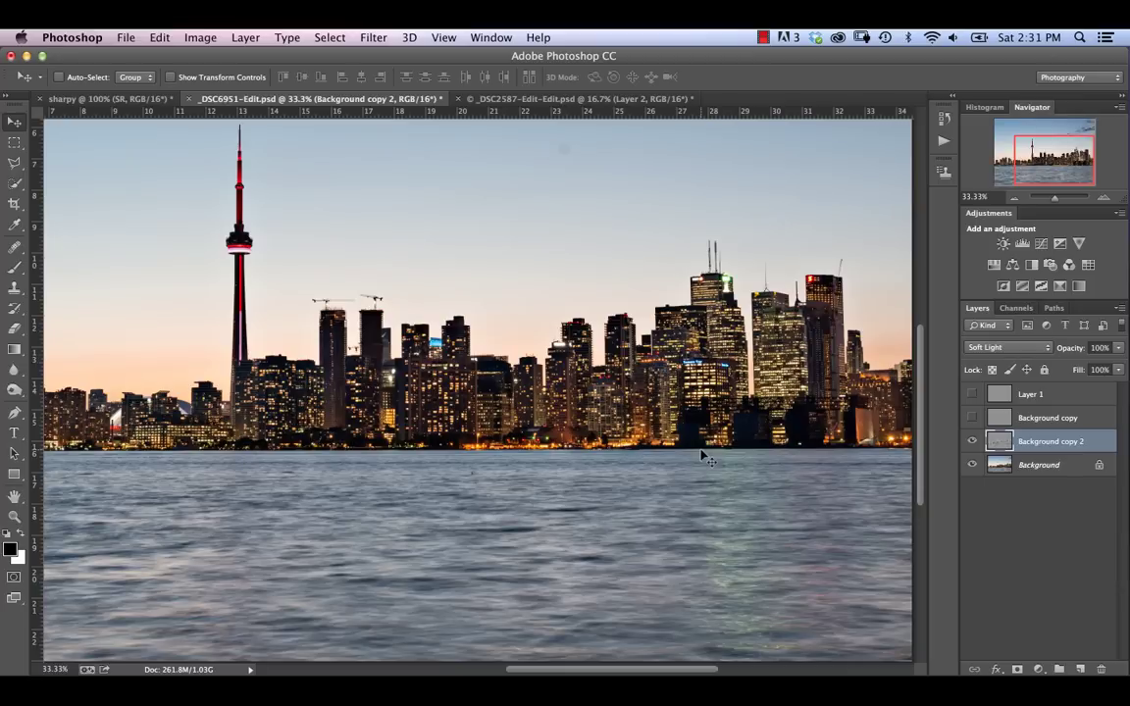
- Toggle the Background copy 2 layer's visibility repeatedly to compare contrast in the skyline and water
{"action": "left_click", "coordinate": [972, 442]}
{"action": "left_click", "coordinate": [972, 442]}
{"action": "left_click", "coordinate": [973, 444]}
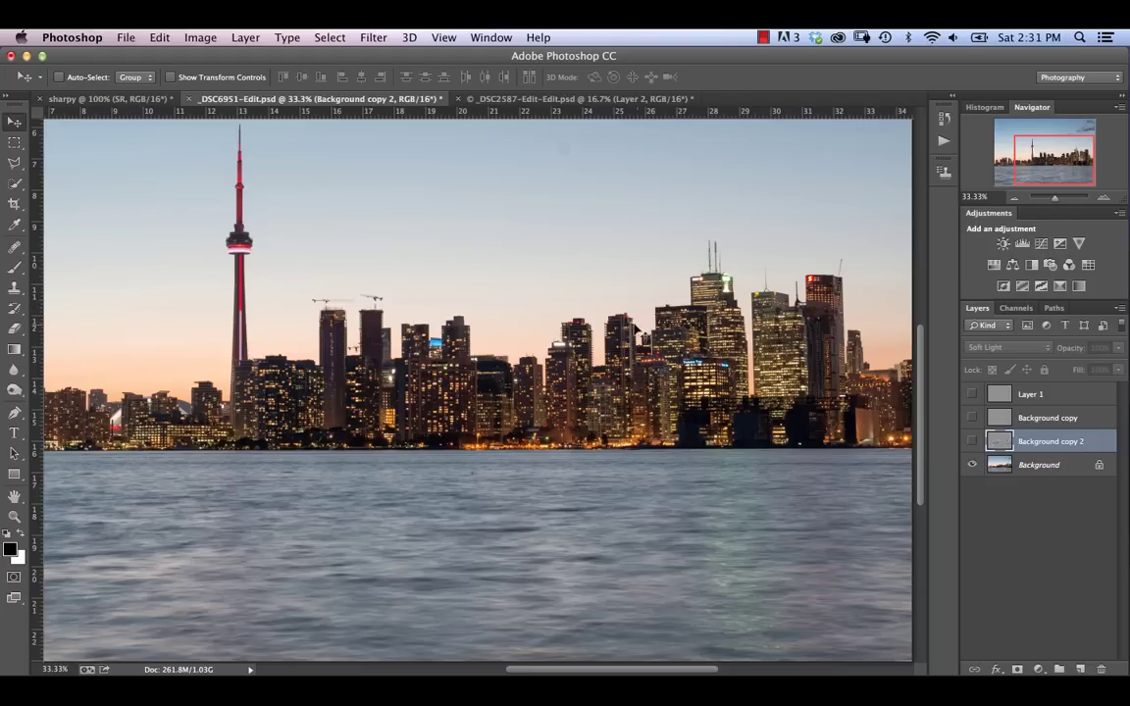
{"action": "left_click", "coordinate": [972, 441]}
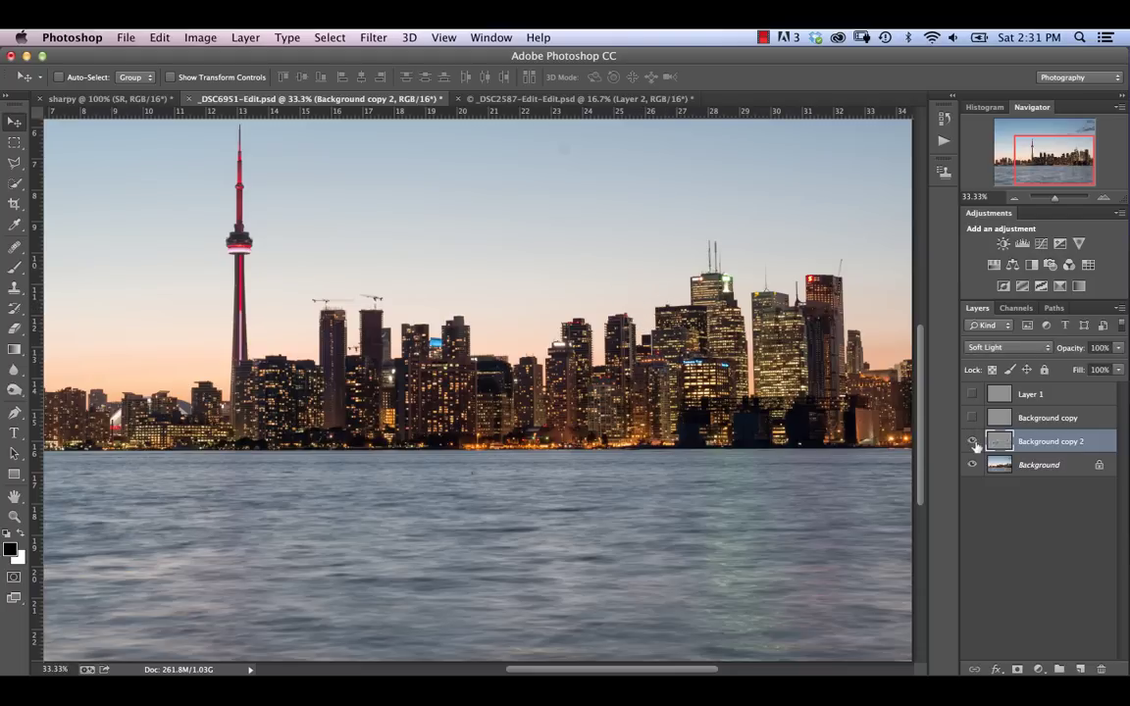
{"action": "left_click", "coordinate": [972, 441]}
{"action": "left_click", "coordinate": [972, 441]}
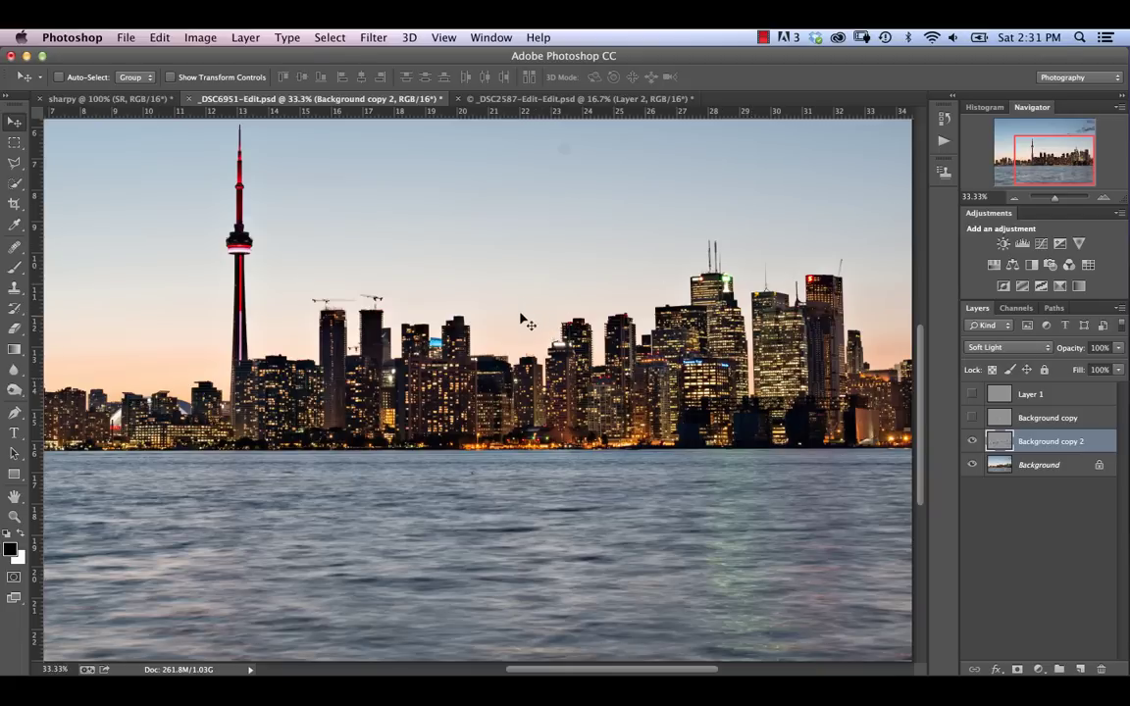
{"action": "left_click", "coordinate": [971, 442]}
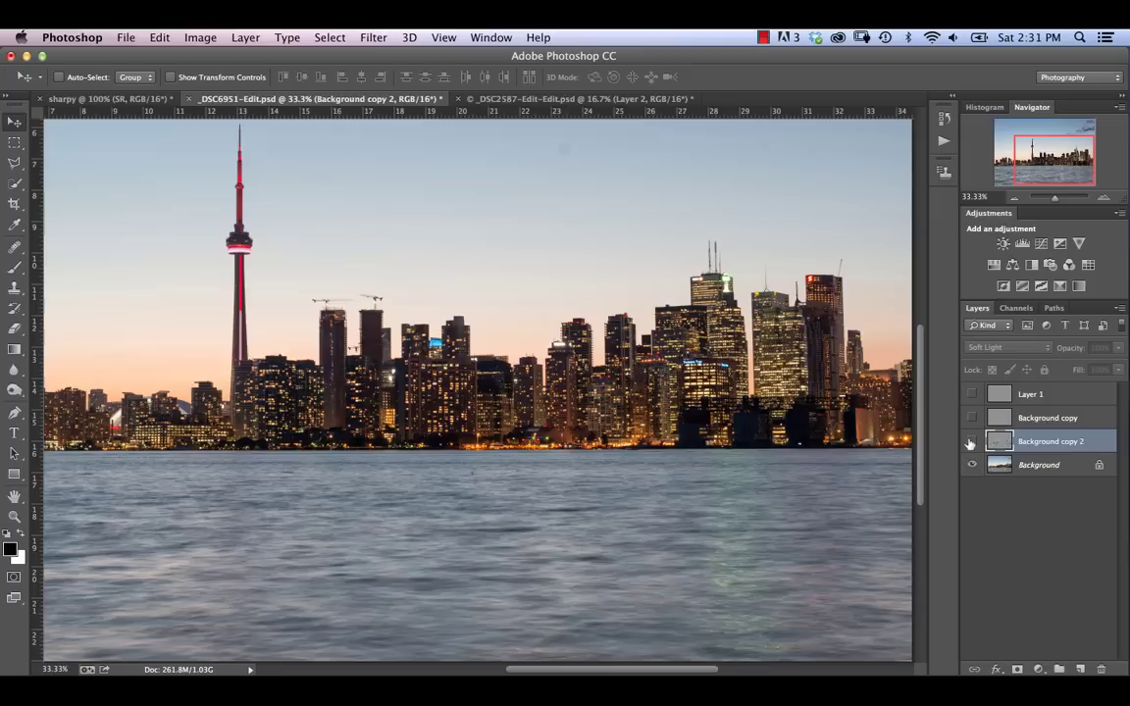
{"action": "left_click", "coordinate": [971, 441]}
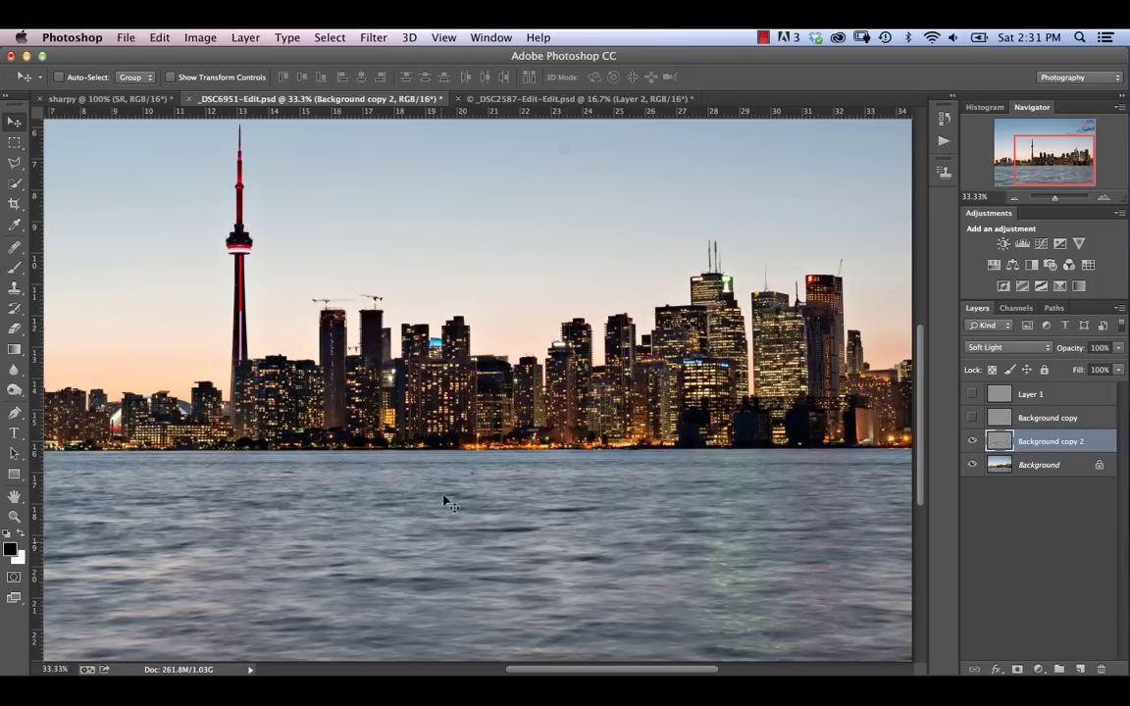
- View the whole photo at 16.67% and compare it with and without the Background copy 2 layer
{"action": "key", "text": "super+minus"}
{"action": "key", "text": "super+minus"}
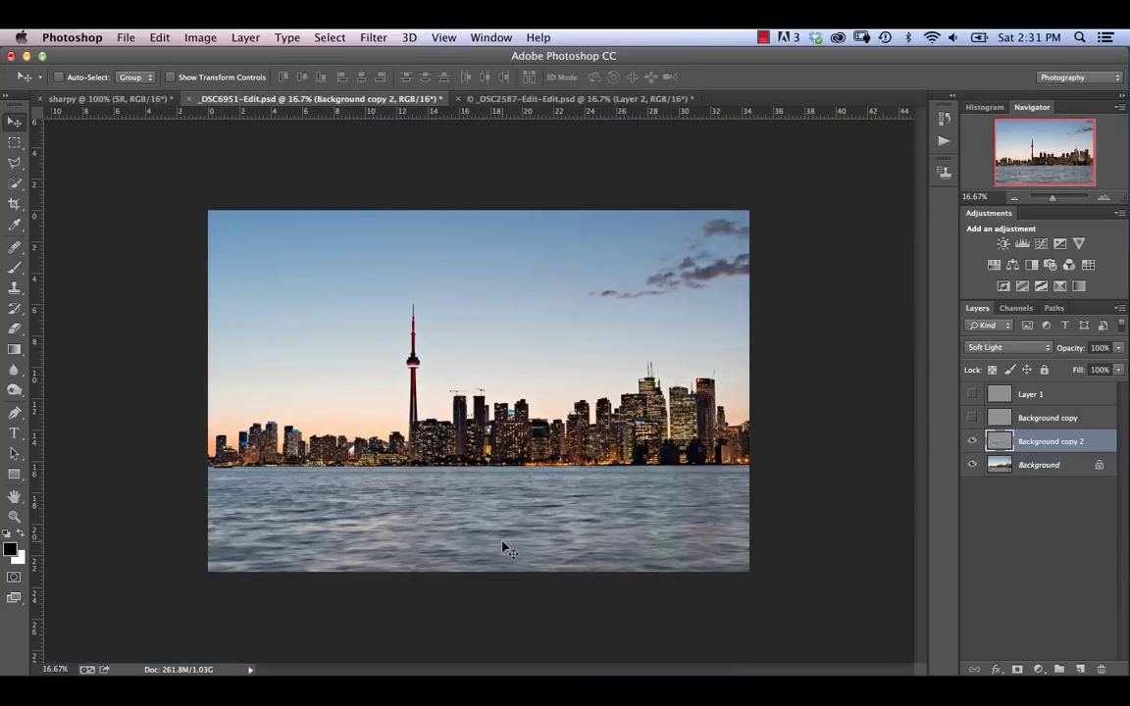
{"action": "left_click", "coordinate": [971, 441]}
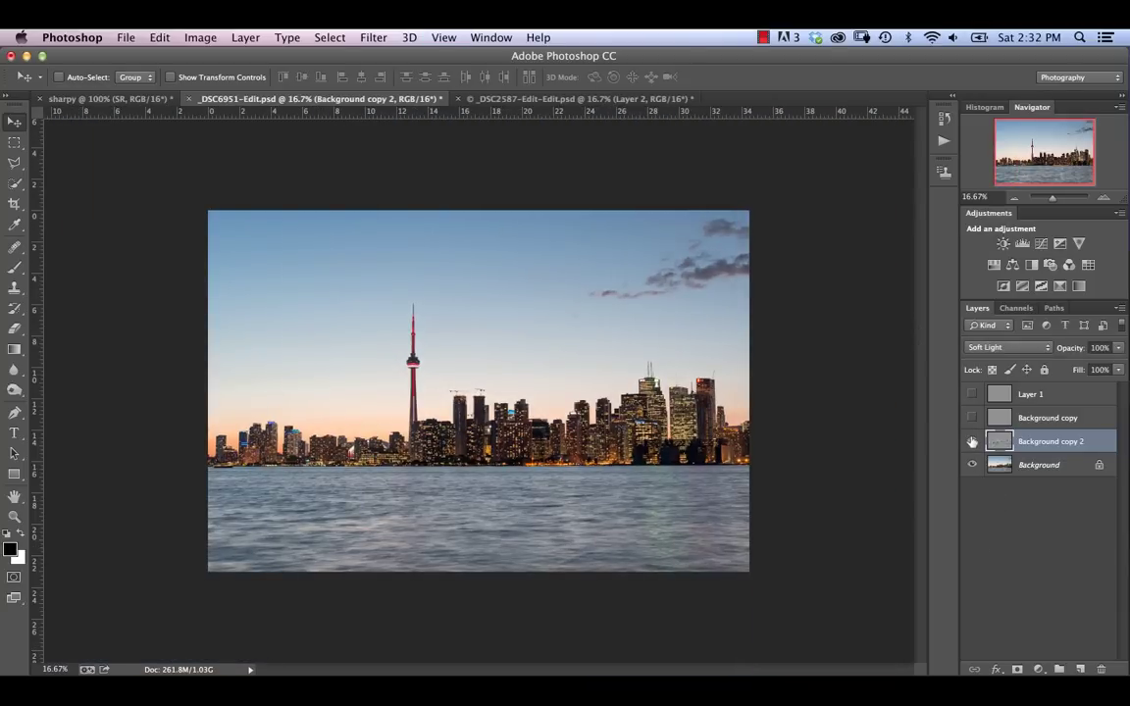
{"action": "left_click", "coordinate": [971, 441]}
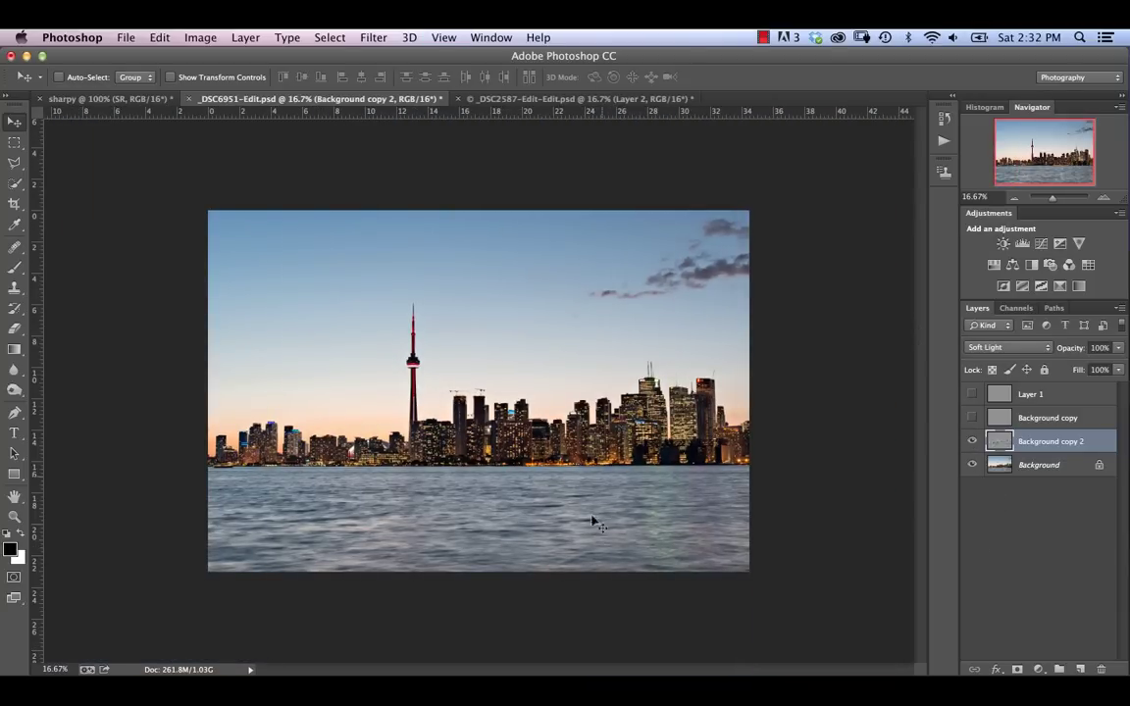
{"action": "left_click", "coordinate": [971, 441]}
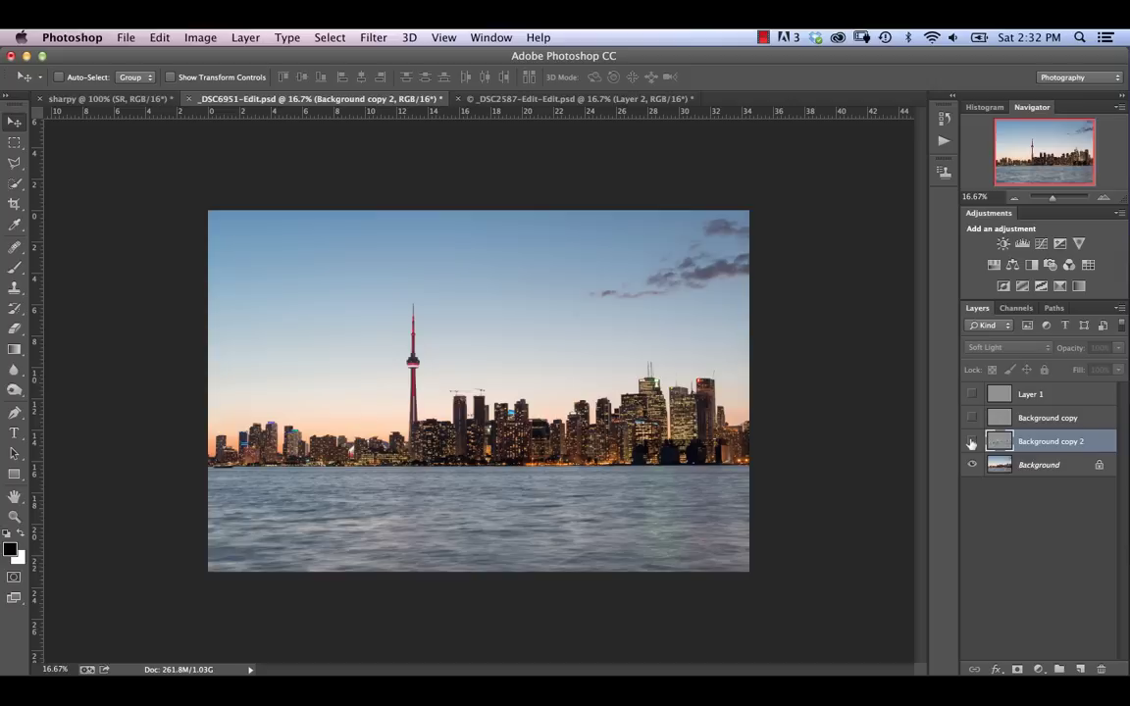
{"action": "left_click", "coordinate": [972, 441]}
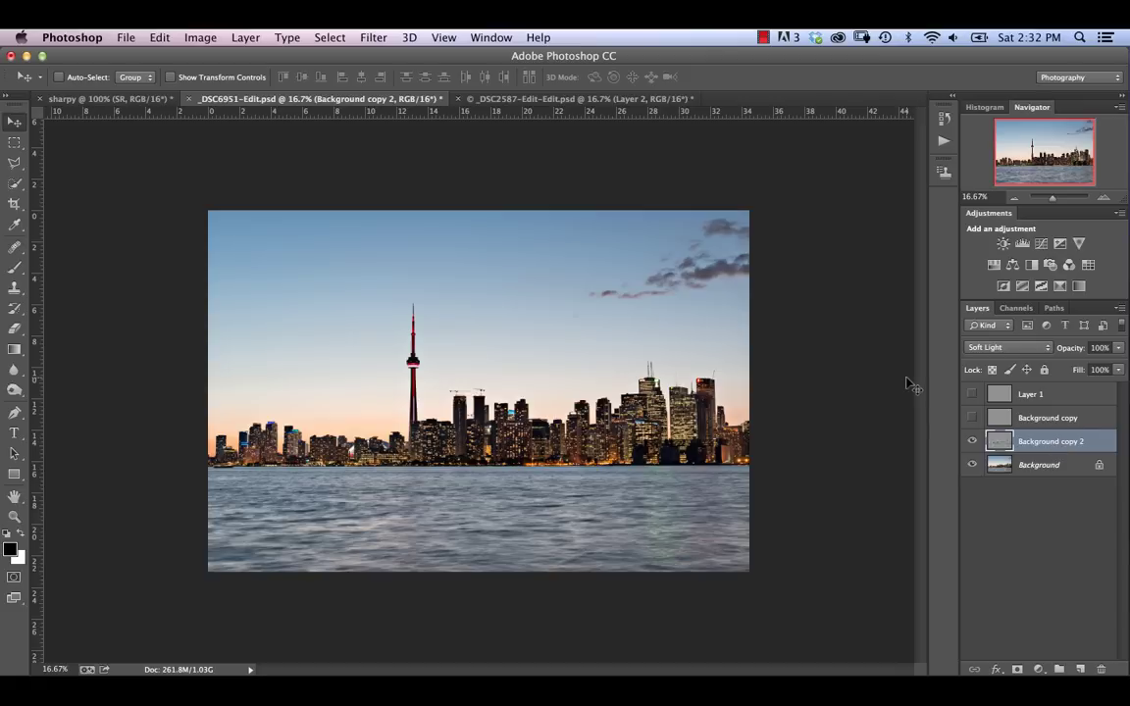
- Add a black mask to the Background copy 2 layer and draw white gradients on it to reveal the water and upper-right clouds
{"action": "left_click", "coordinate": [1017, 669], "text": "alt"}
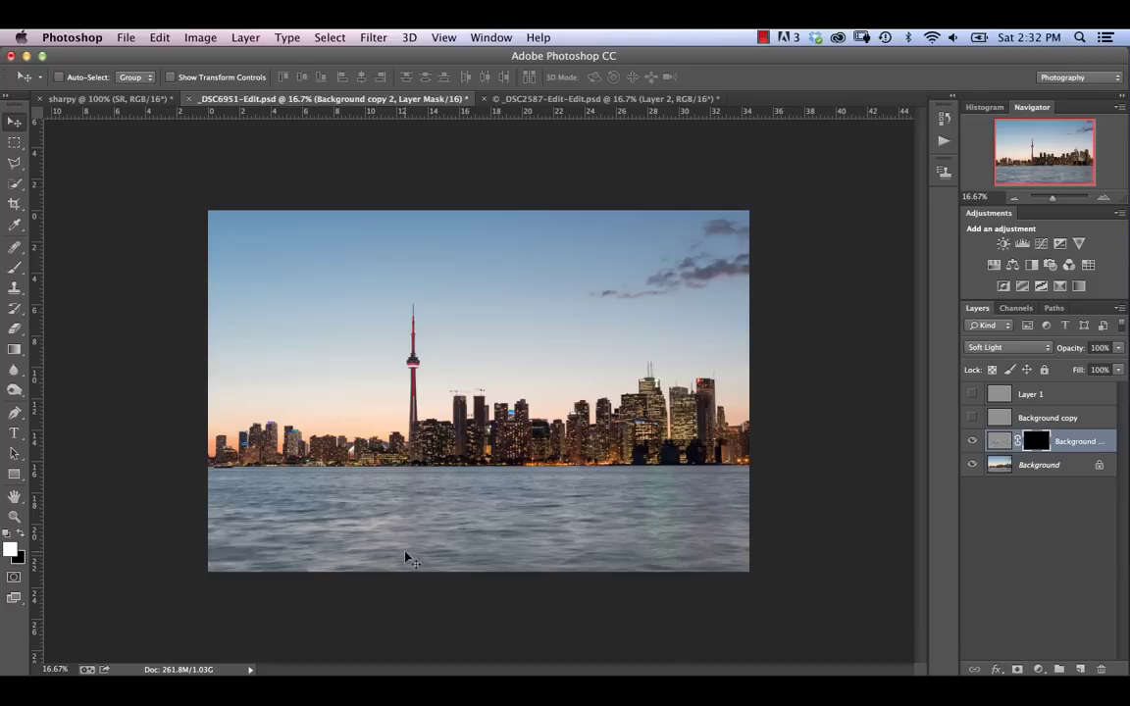
{"action": "left_click", "coordinate": [15, 351]}
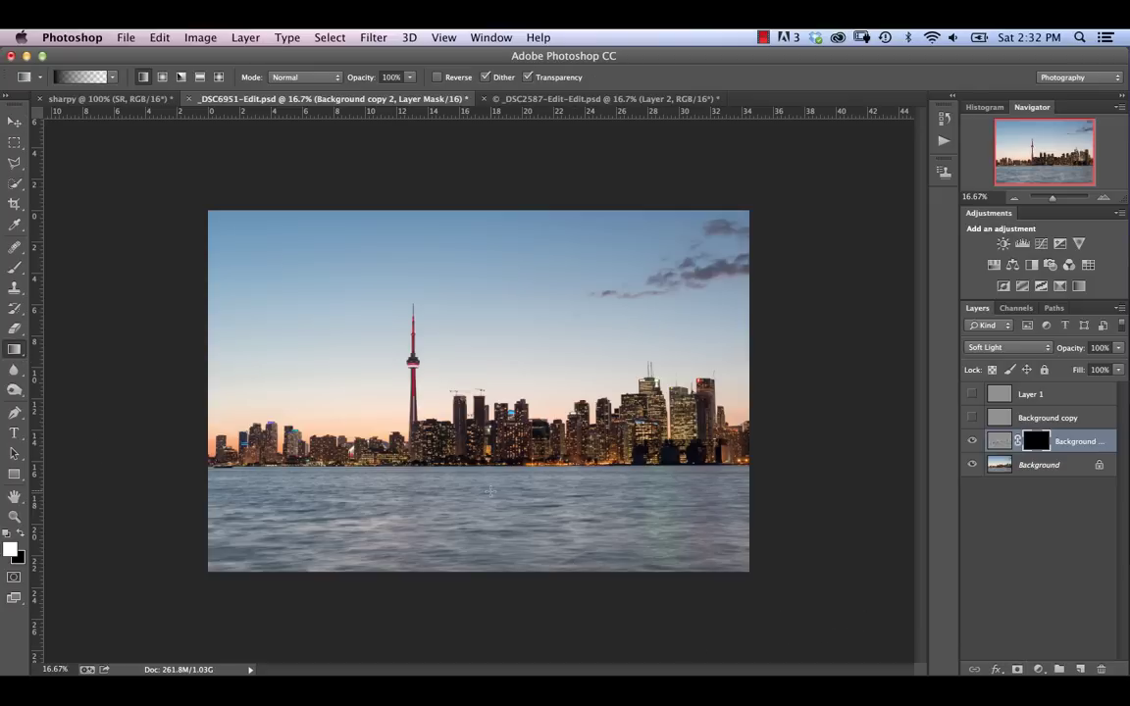
{"action": "key", "text": "ctrl+i"}
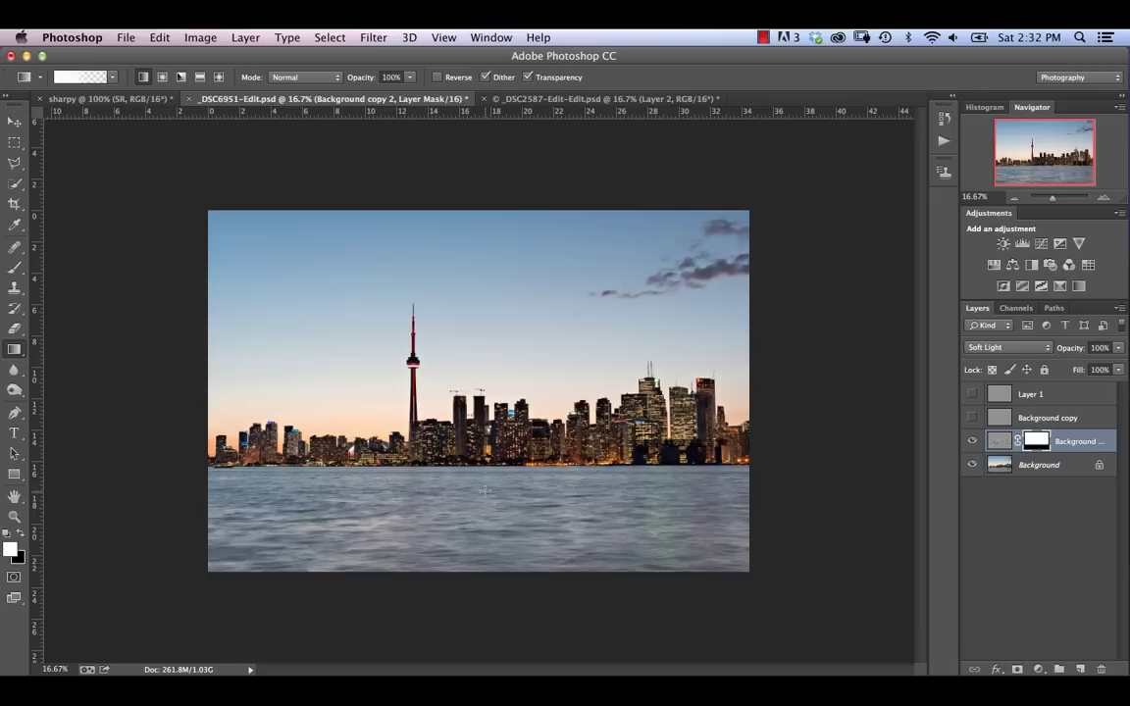
{"action": "key", "text": "ctrl+i"}
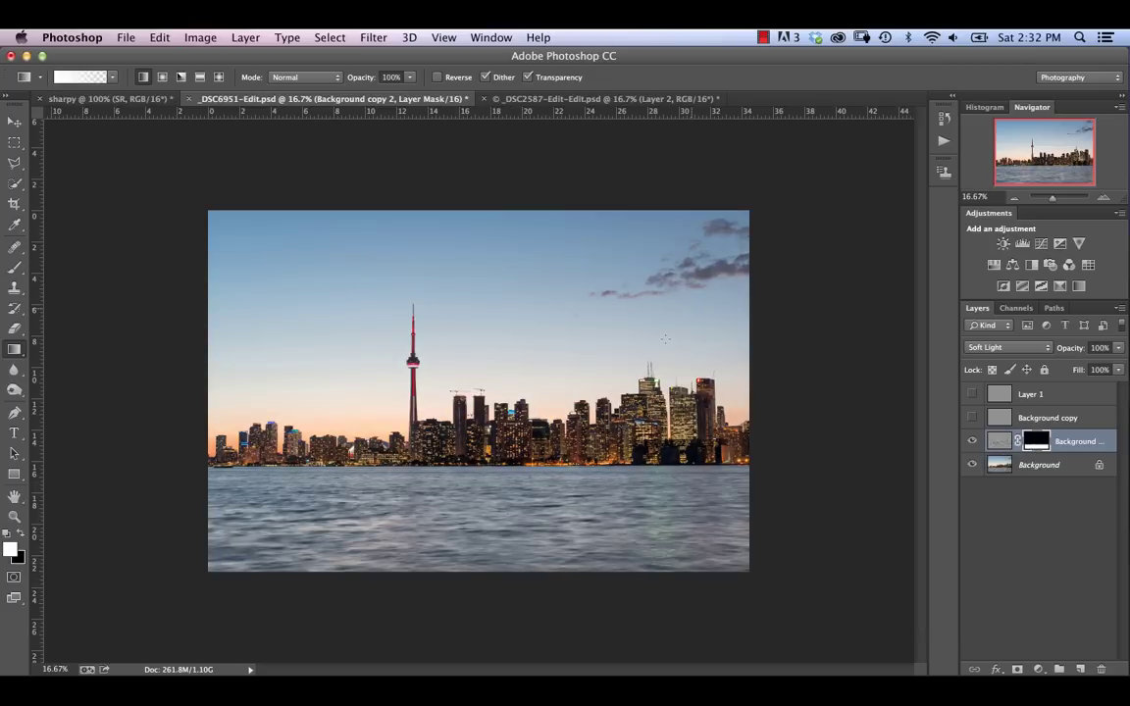
{"action": "left_click_drag", "start_coordinate": [665, 318], "coordinate": [666, 333]}
- Show the Background copy and Layer 1 layers, and group them with Background copy 2
{"action": "left_click", "coordinate": [972, 441]}
{"action": "left_click", "coordinate": [971, 419]}
{"action": "key", "text": "super+equal"}
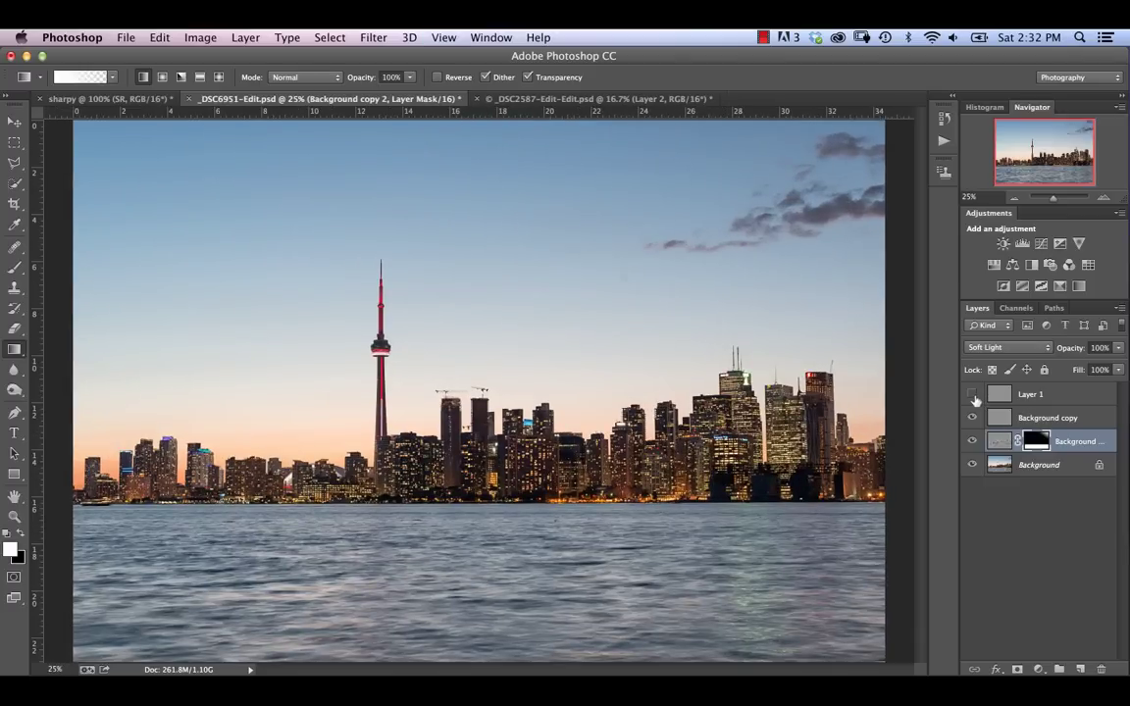
{"action": "left_click", "coordinate": [972, 395]}
{"action": "key", "text": "super+minus"}
{"action": "left_click", "coordinate": [1030, 394], "text": "shift"}
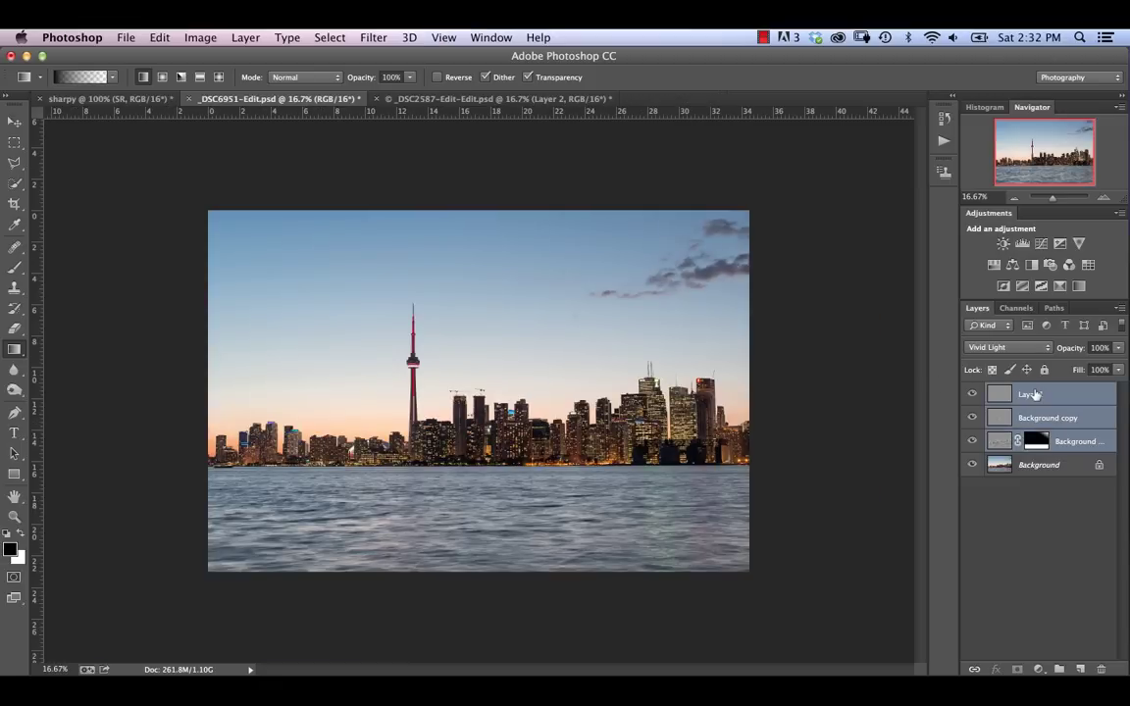
{"action": "key", "text": "super+g"}
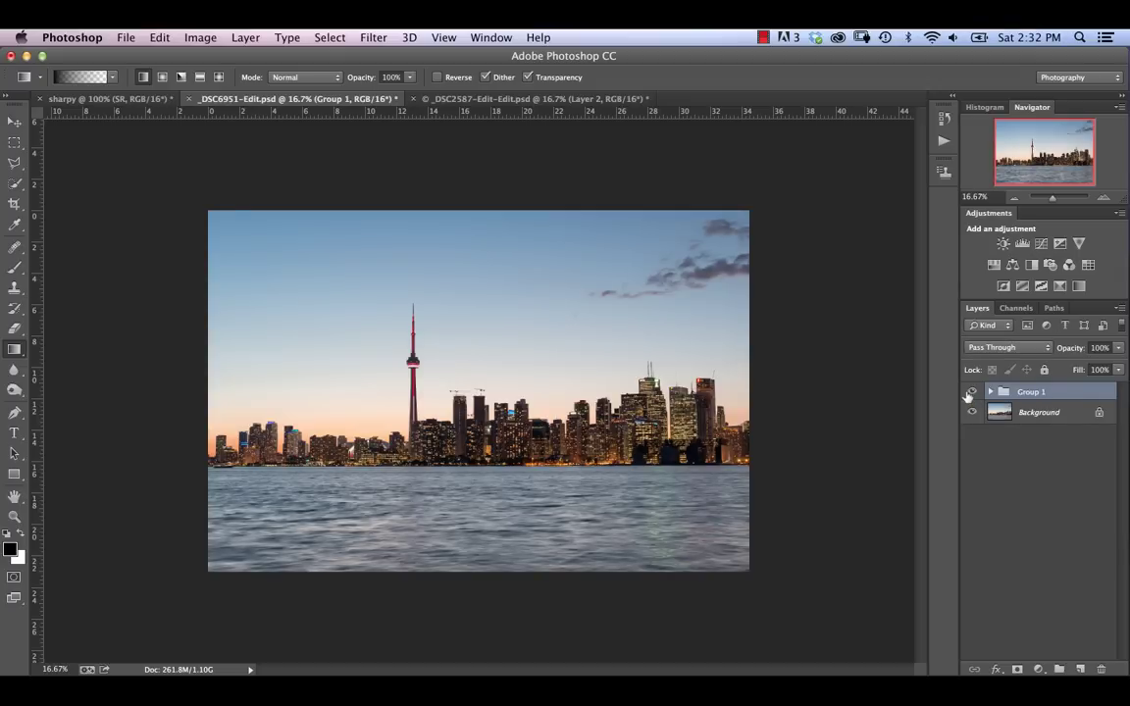
- Examine the cranes and towers at 200% with and without Group 1 to compare the sharpening
{"action": "key", "text": "super+plus"}
{"action": "key", "text": "super+plus"}
{"action": "key", "text": "super+plus"}
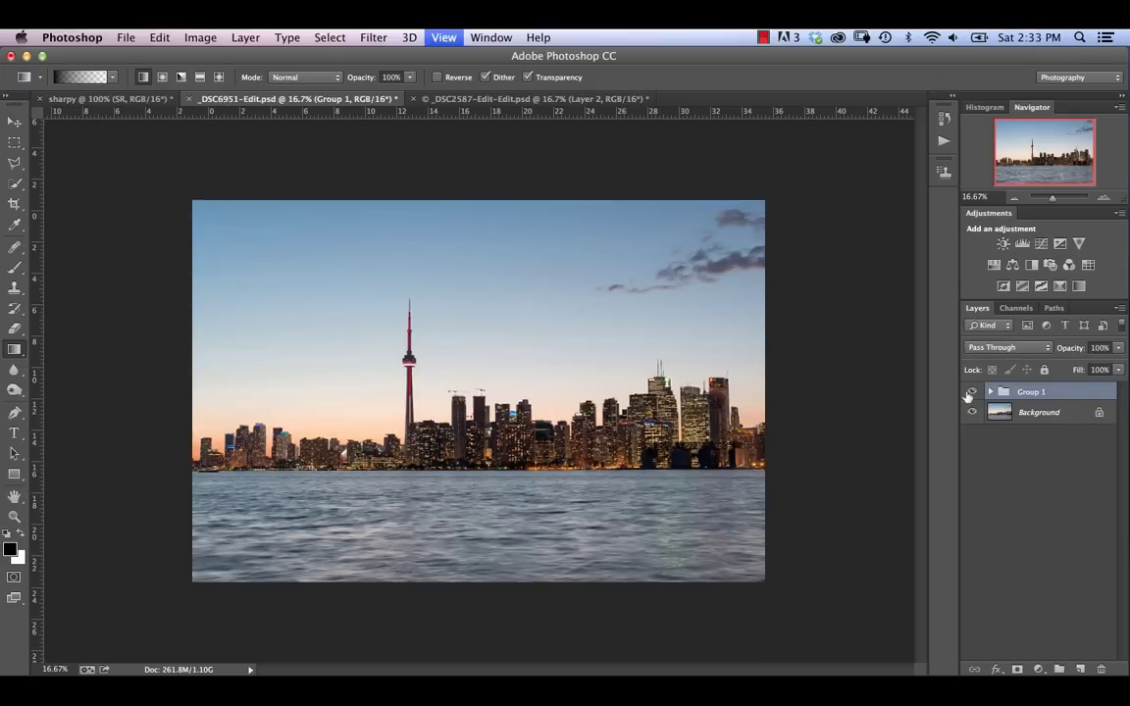
{"action": "key", "text": "super+plus"}
{"action": "key", "text": "super+plus"}
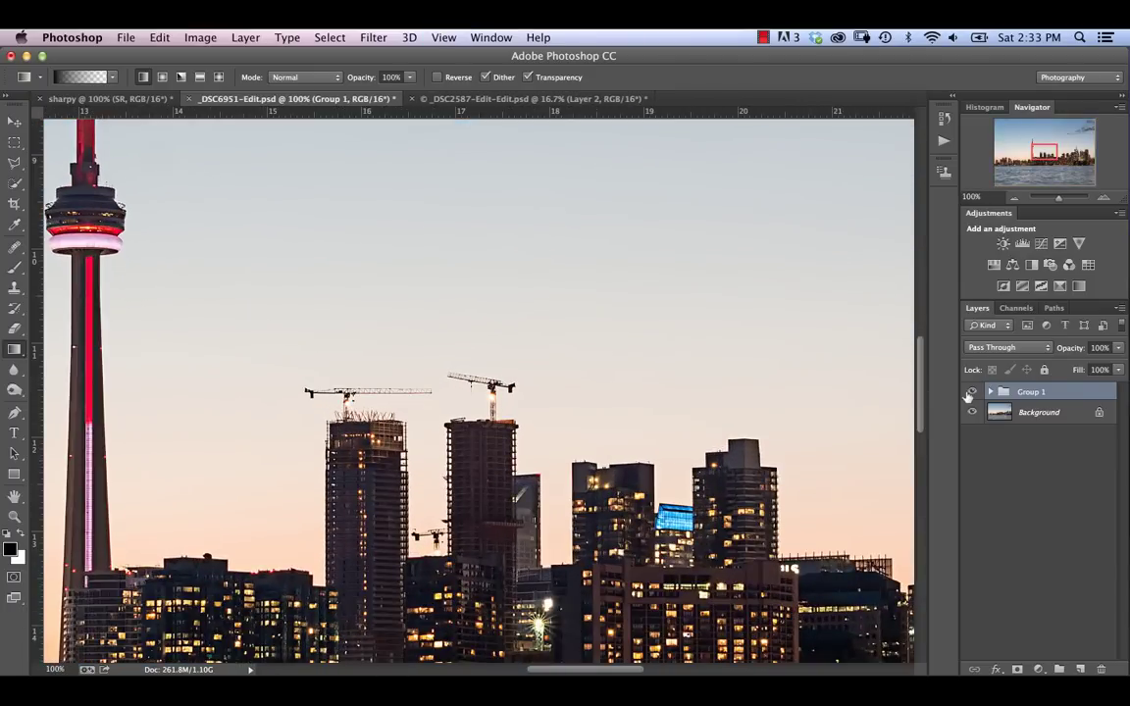
{"action": "key", "text": "super+plus"}
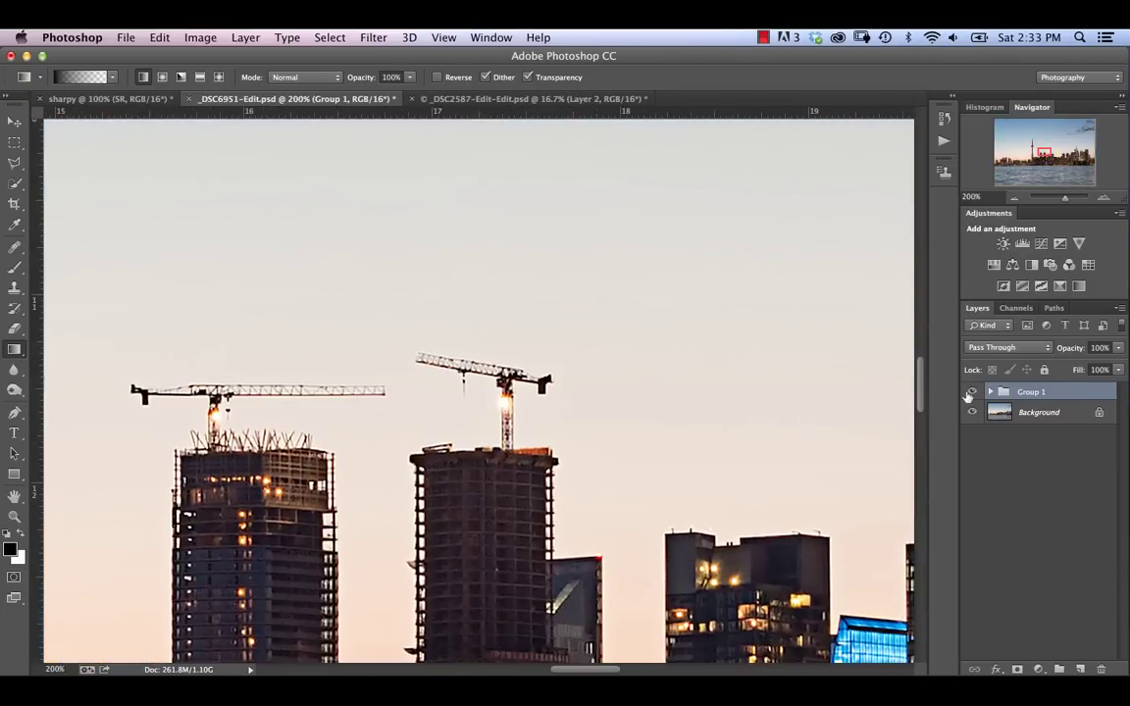
{"action": "scroll", "coordinate": [827, 494], "scroll_direction": "down", "scroll_amount": 5}
{"action": "scroll", "coordinate": [827, 494], "scroll_direction": "left", "scroll_amount": 3}
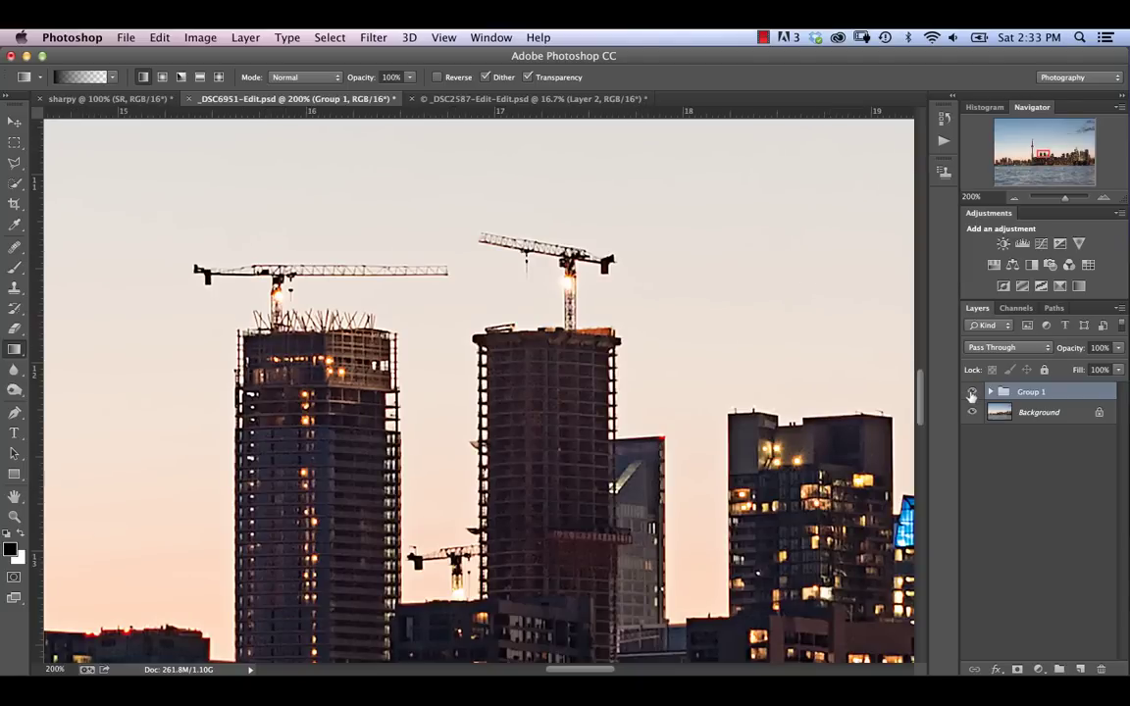
{"action": "left_click", "coordinate": [971, 392]}
{"action": "left_click", "coordinate": [971, 393]}
{"action": "left_click", "coordinate": [972, 393]}
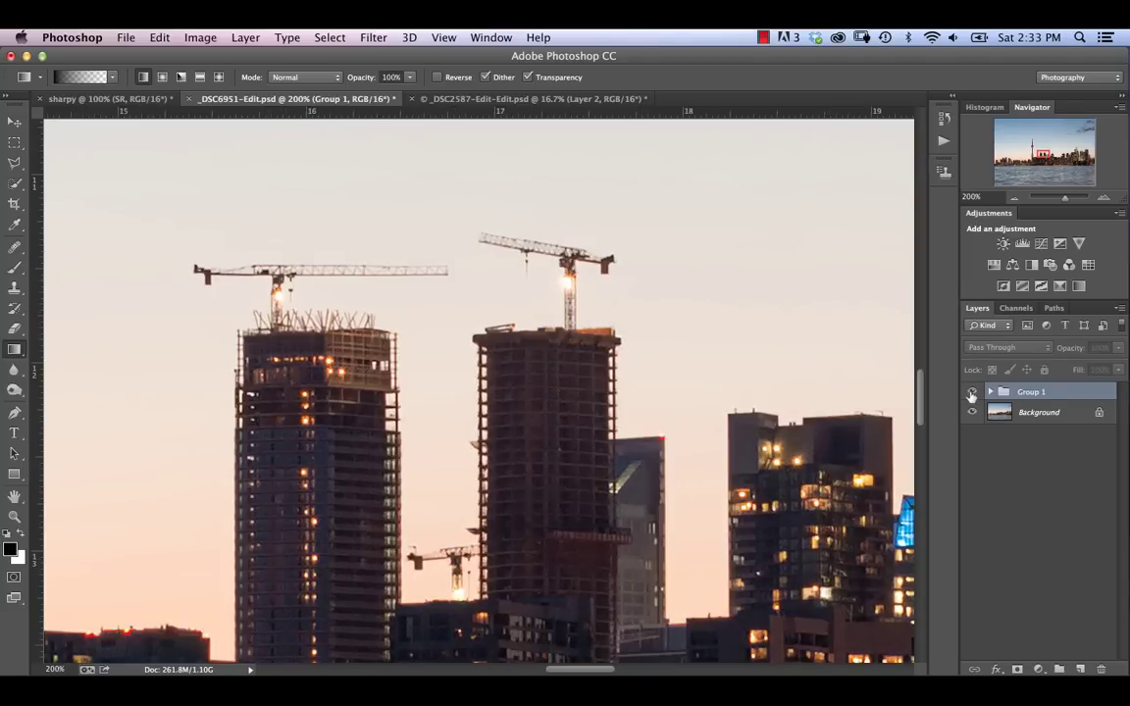
{"action": "left_click", "coordinate": [971, 393]}
{"action": "left_click", "coordinate": [971, 393]}
{"action": "left_click", "coordinate": [972, 394]}
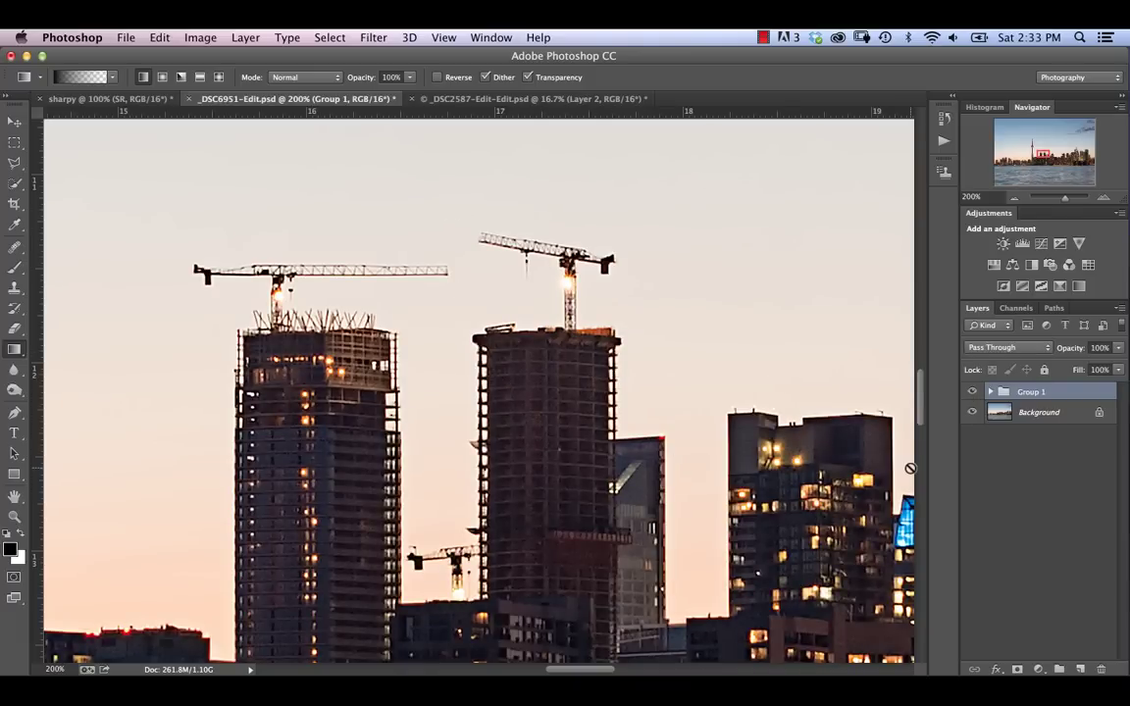
- Try Group 1 at 50% opacity, undoing and redoing the change to compare it with full opacity
{"action": "key", "text": "super+minus"}
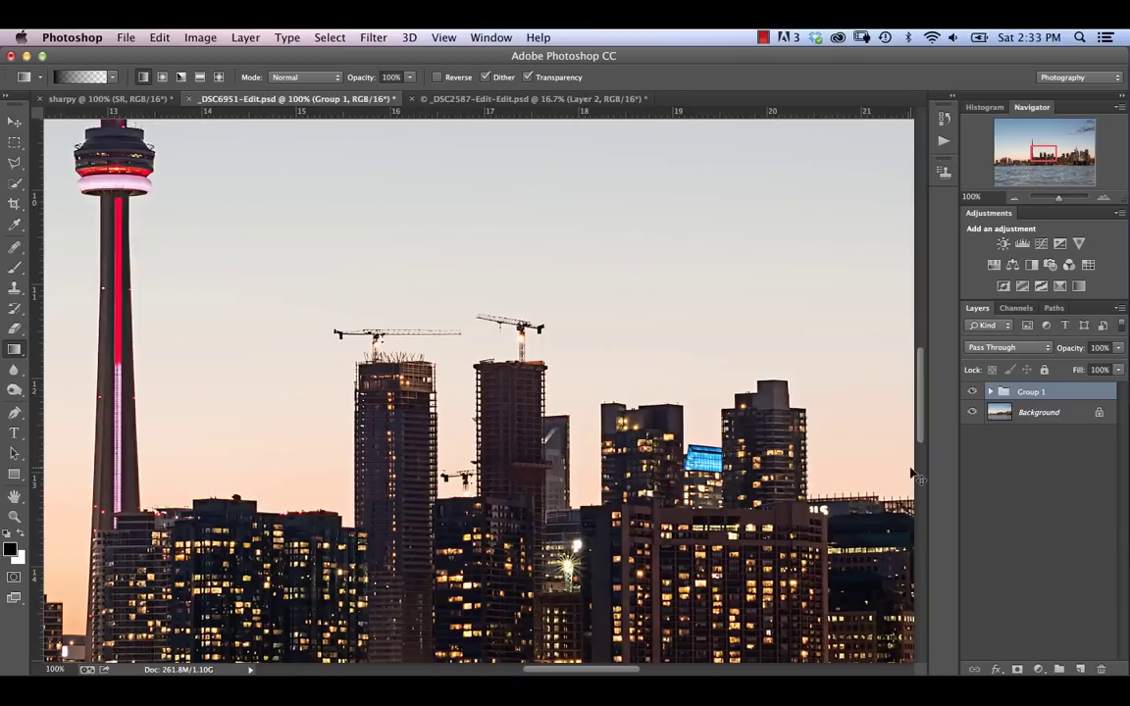
{"action": "key", "text": "super+plus"}
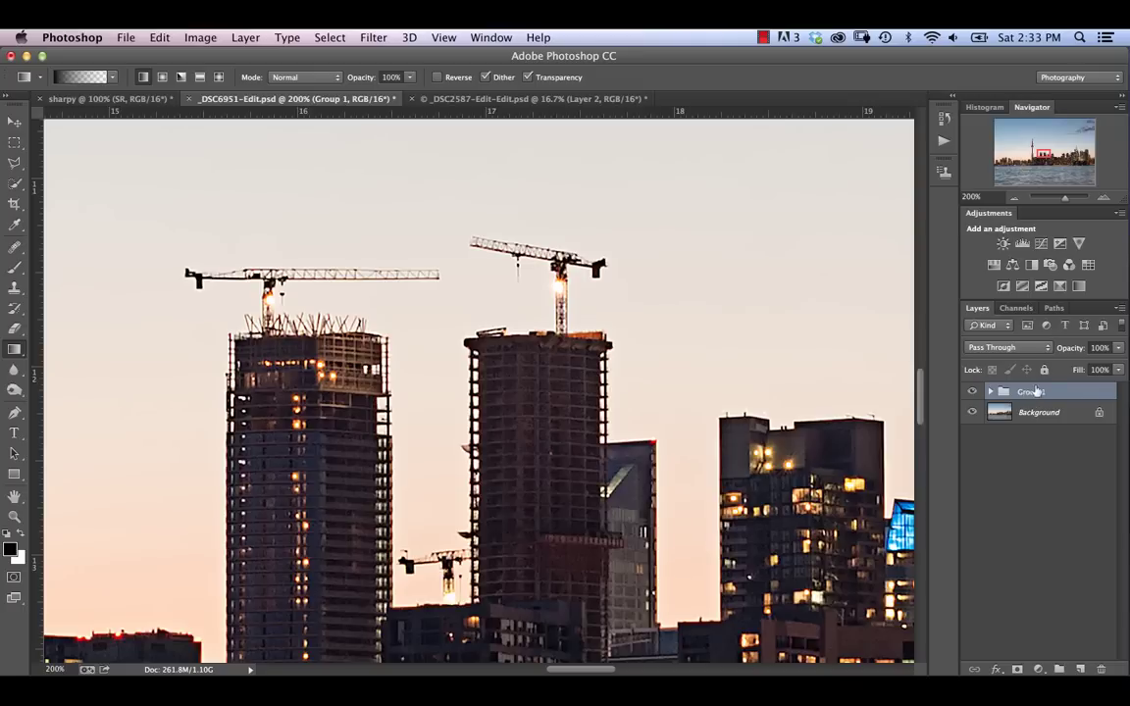
{"action": "left_click_drag", "start_coordinate": [1078, 354], "coordinate": [1038, 355]}
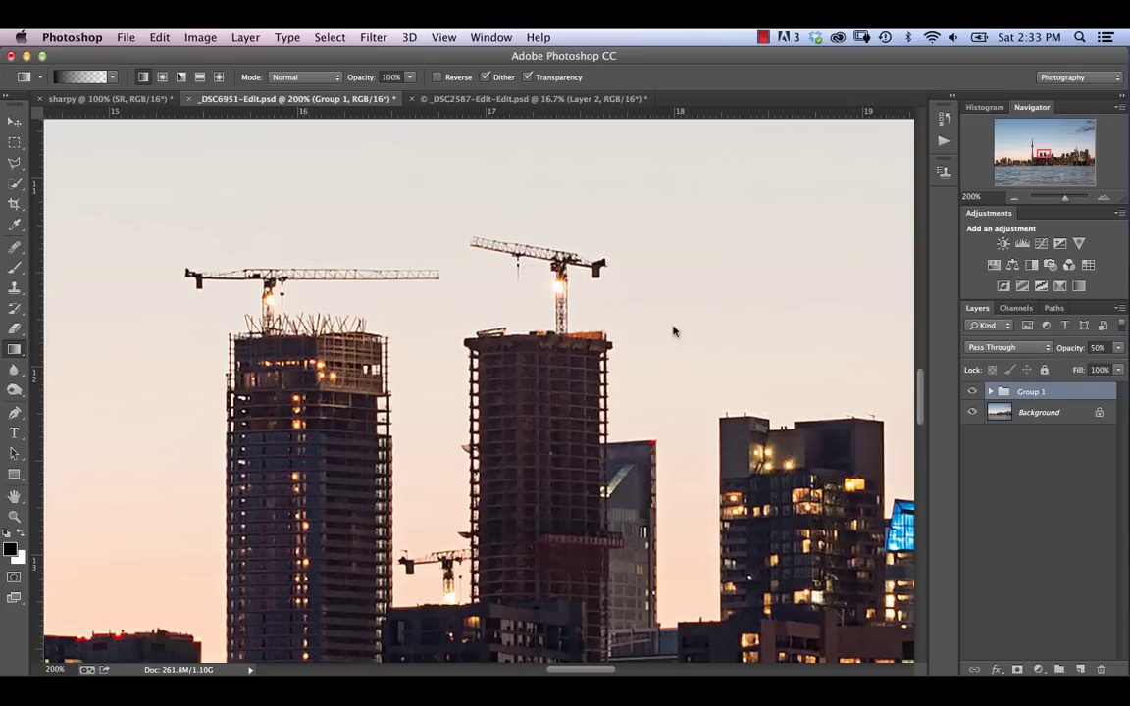
{"action": "key", "text": "super+z"}
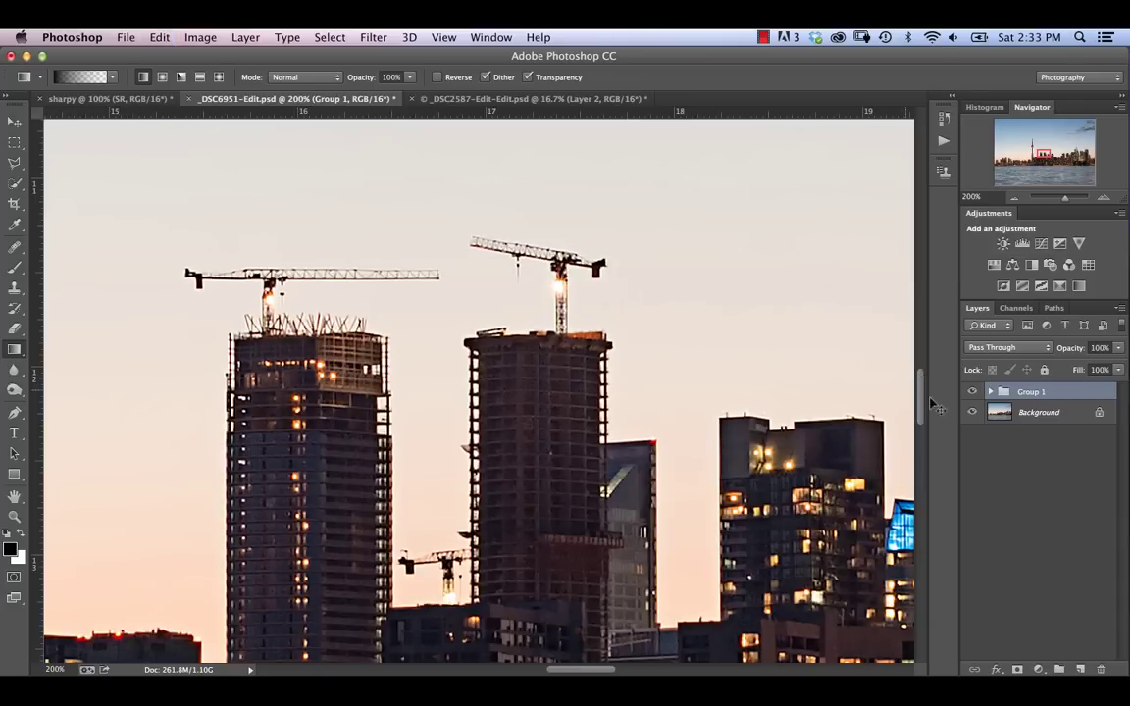
{"action": "key", "text": "super+z"}
{"action": "key", "text": "super+z"}
{"action": "key", "text": "super+z"}
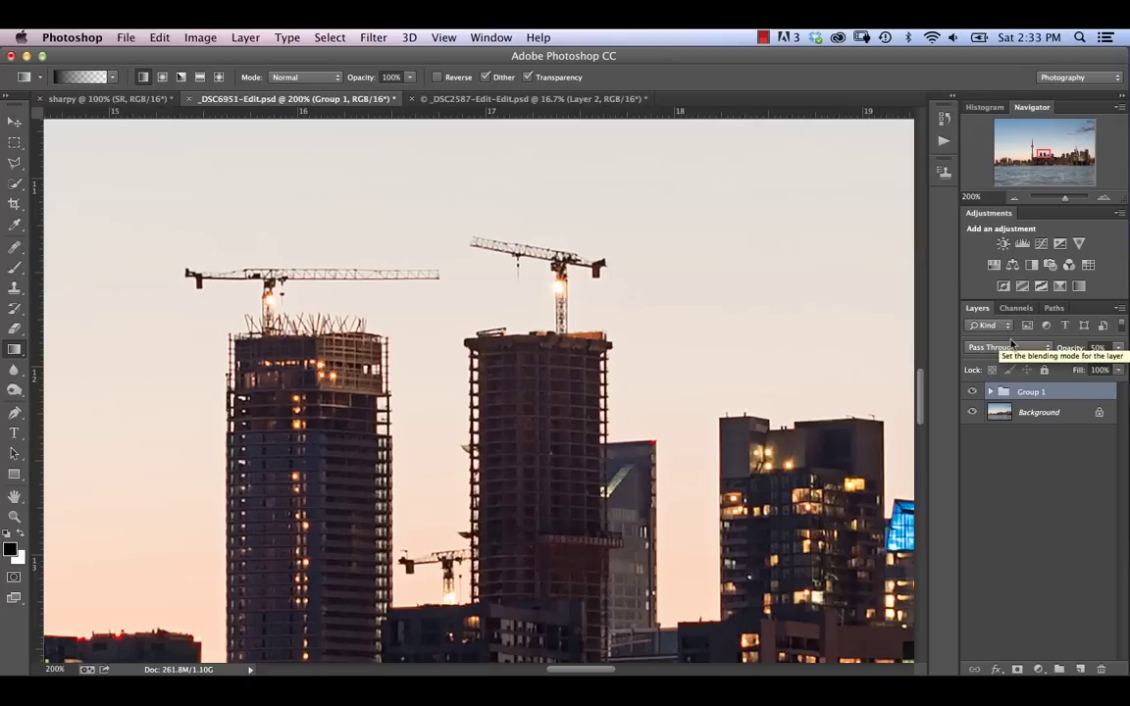
- Lower the opacity of Group 1 to 31% and view the whole photo at 16.67%
{"action": "left_click_drag", "start_coordinate": [1078, 354], "coordinate": [1065, 355]}
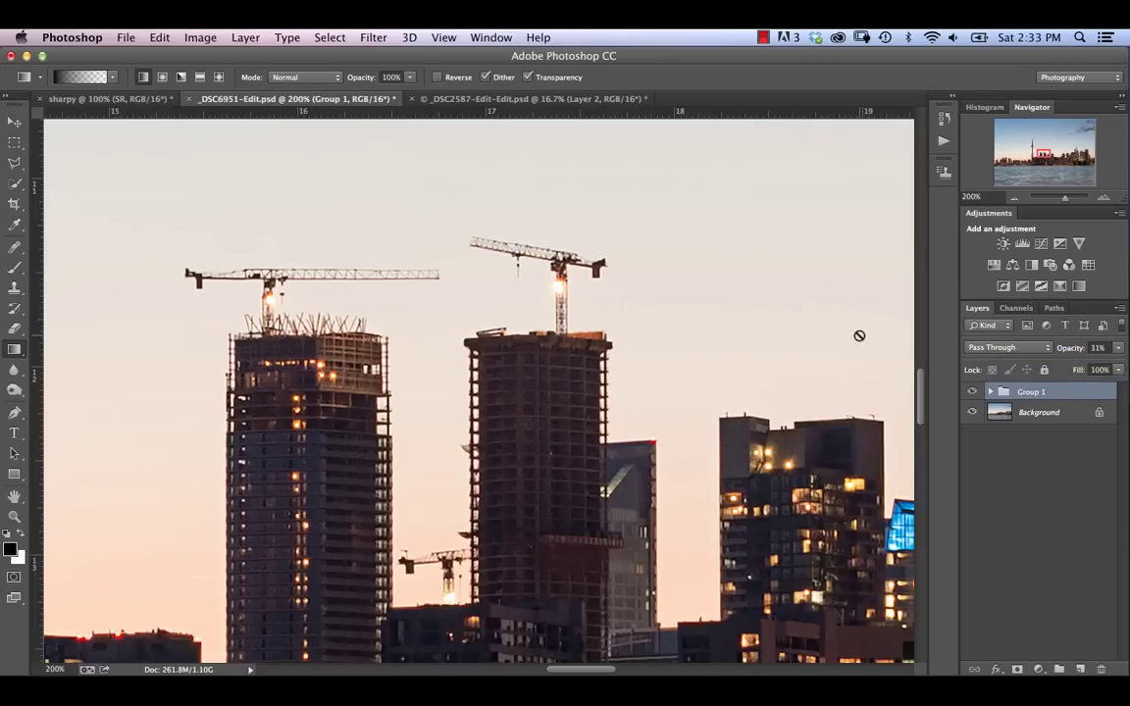
{"action": "key", "text": "super+minus"}
{"action": "key", "text": "super+minus"}
{"action": "key", "text": "super+minus"}
{"action": "key", "text": "super+minus"}
{"action": "key", "text": "super+minus"}
{"action": "key", "text": "super+minus"}
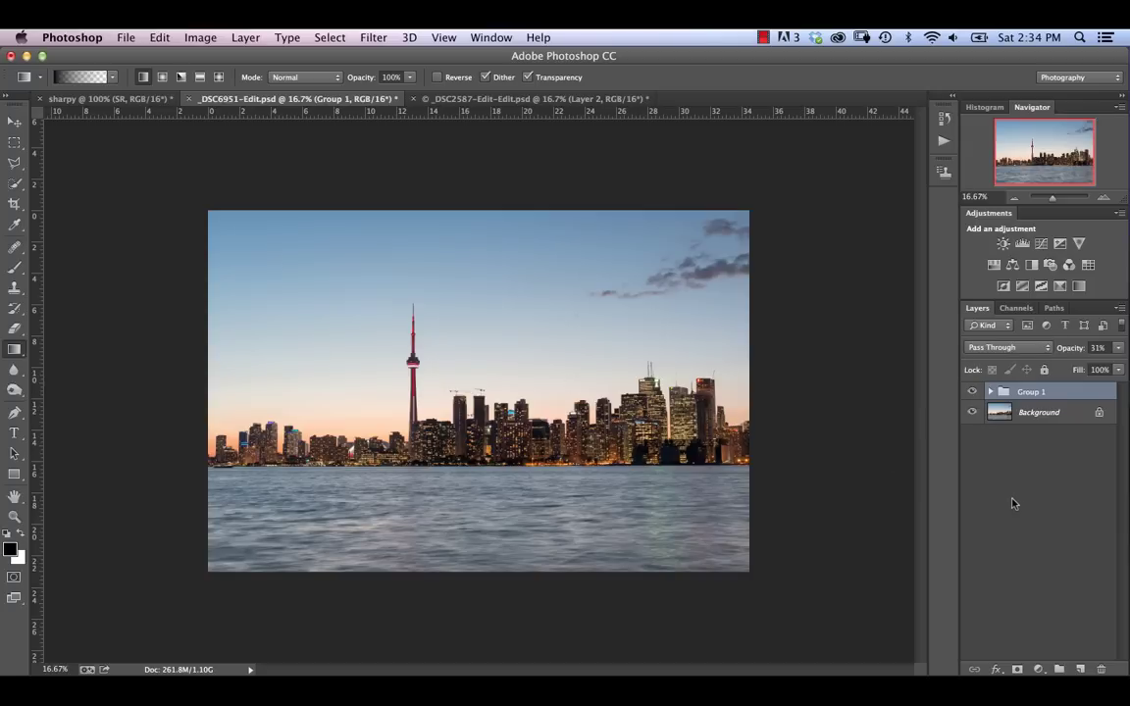
- Examine the layers inside Group 1 and the blend modes available for the group
{"action": "left_click", "coordinate": [990, 392]}
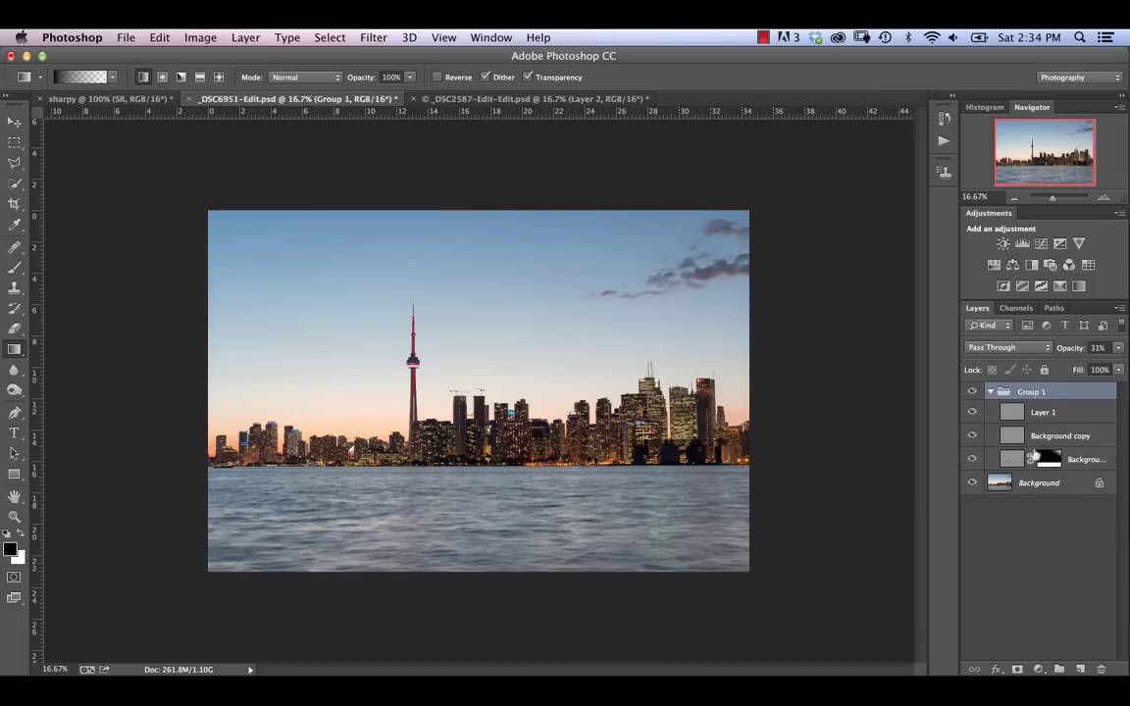
{"action": "left_click", "coordinate": [1019, 341]}
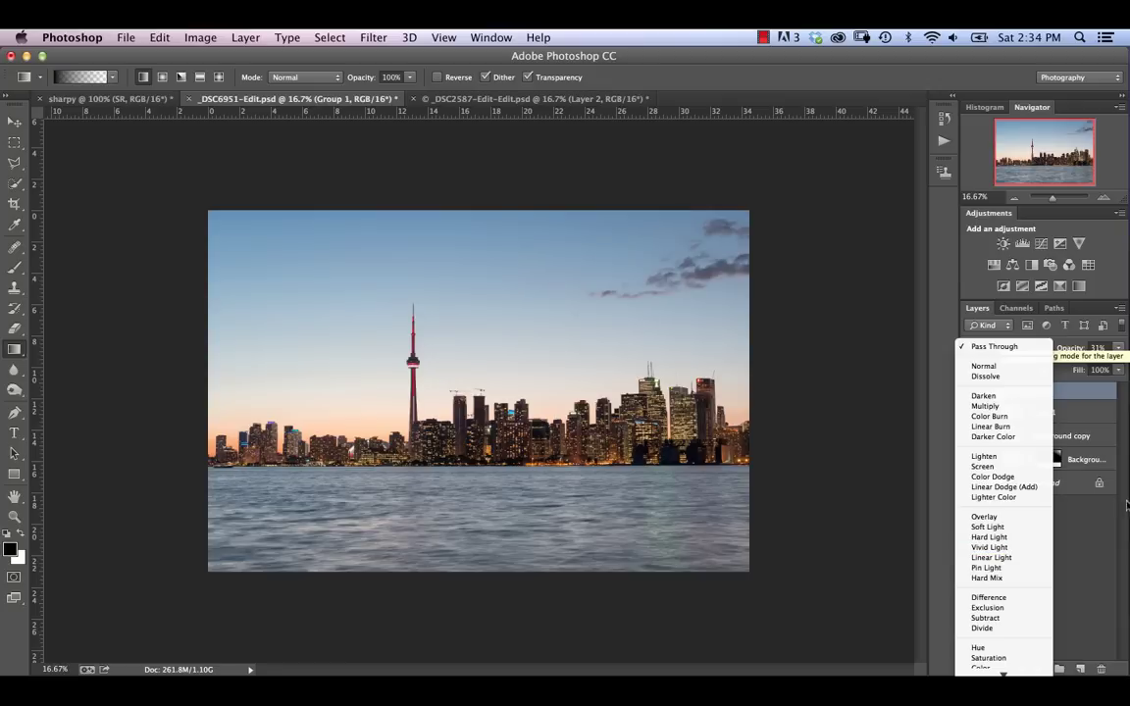
{"action": "key", "text": "Escape"}
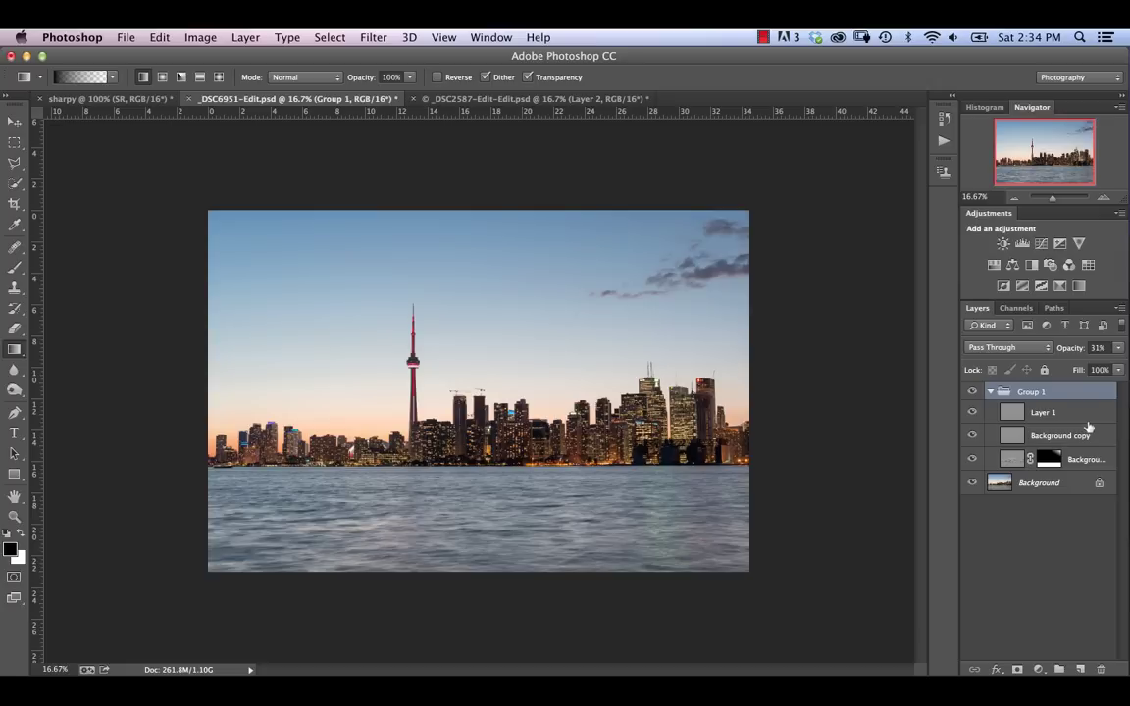
{"action": "left_click", "coordinate": [991, 392]}
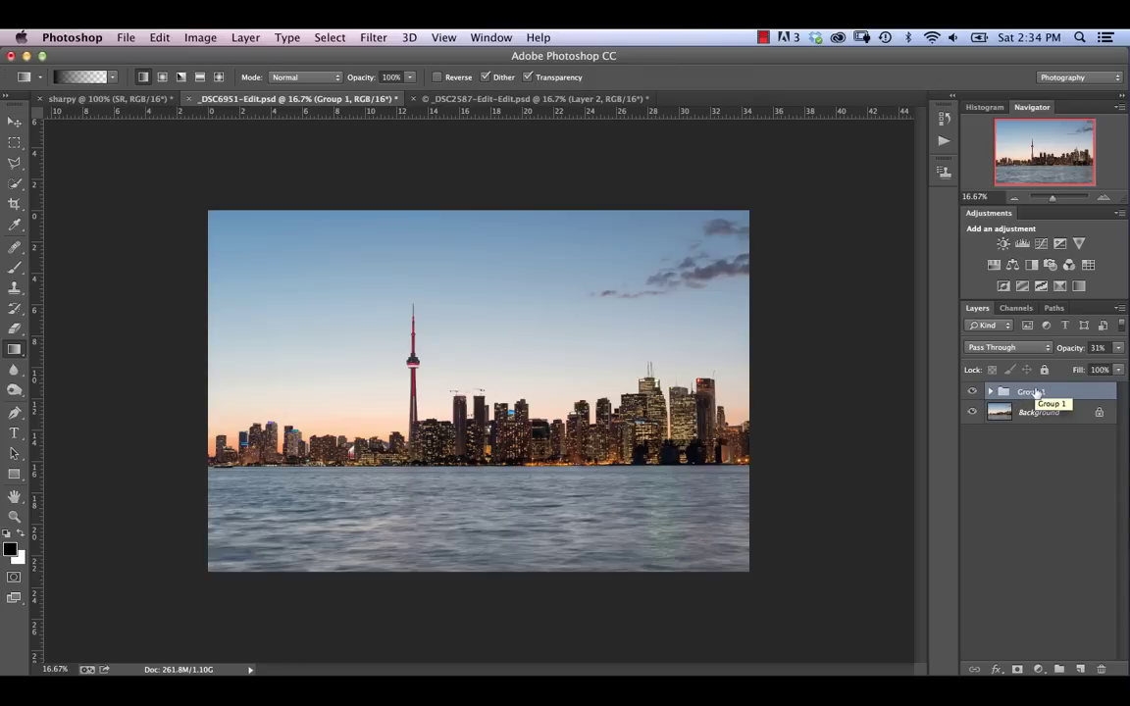
- Merge all visible layers into the Background and duplicate it twice
{"action": "key", "text": "super+shift+e"}
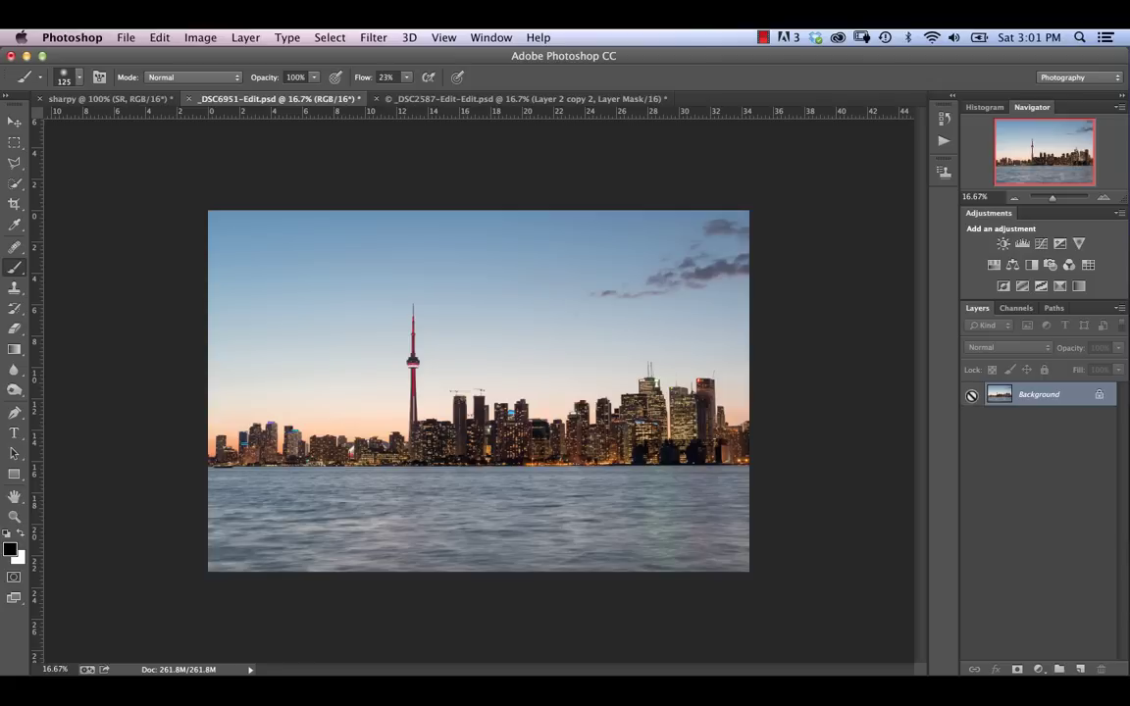
{"action": "key", "text": "super+j"}
{"action": "key", "text": "super+j"}
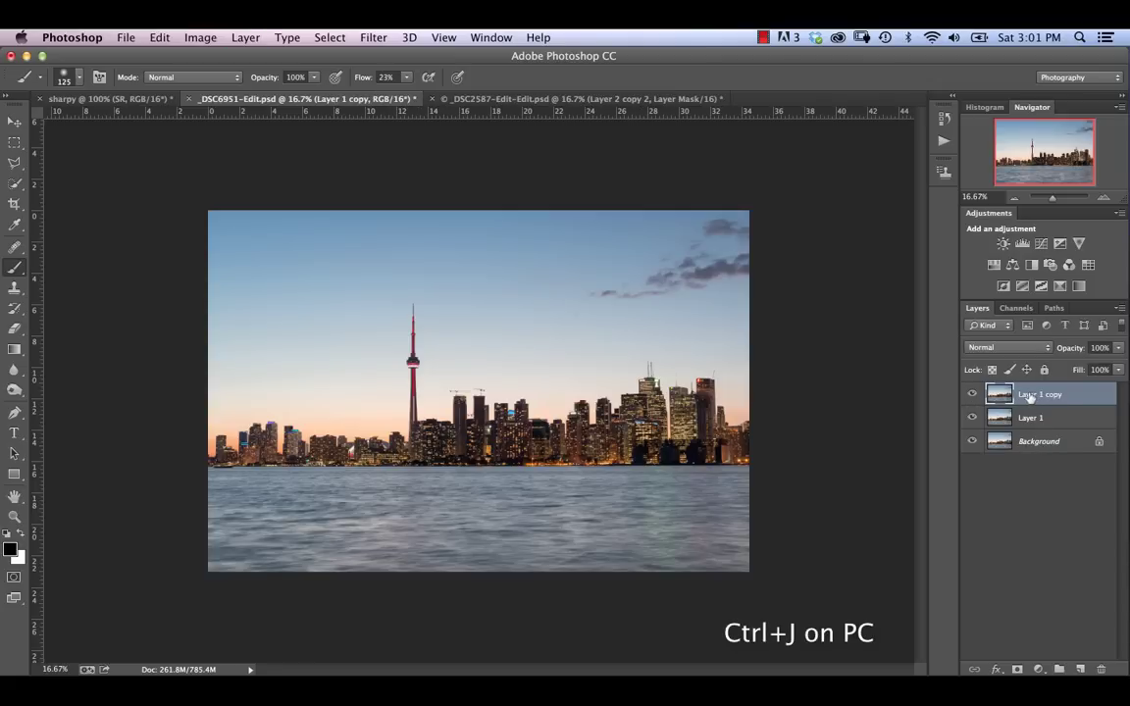
- Rename the upper duplicate layer as High and the lower duplicate as Low
{"action": "double_click", "coordinate": [1027, 394]}
{"action": "type", "text": "High"}
{"action": "key", "text": "Return"}
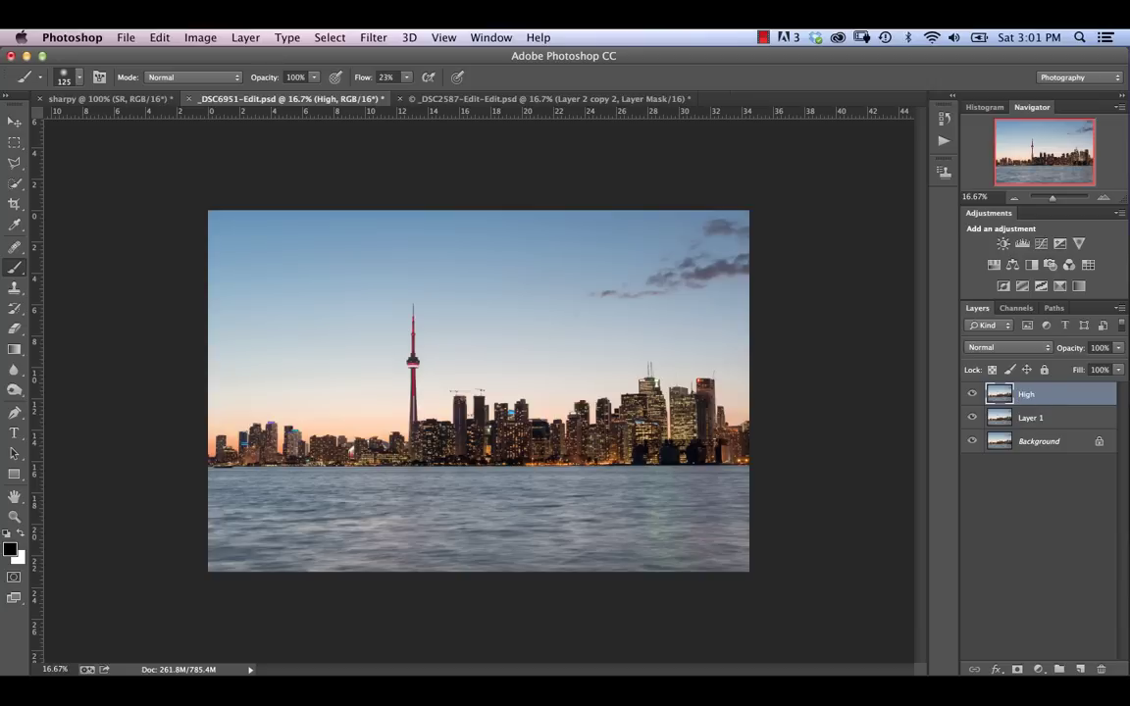
{"action": "left_click", "coordinate": [1030, 419]}
{"action": "double_click", "coordinate": [1030, 419]}
{"action": "type", "text": "Low"}
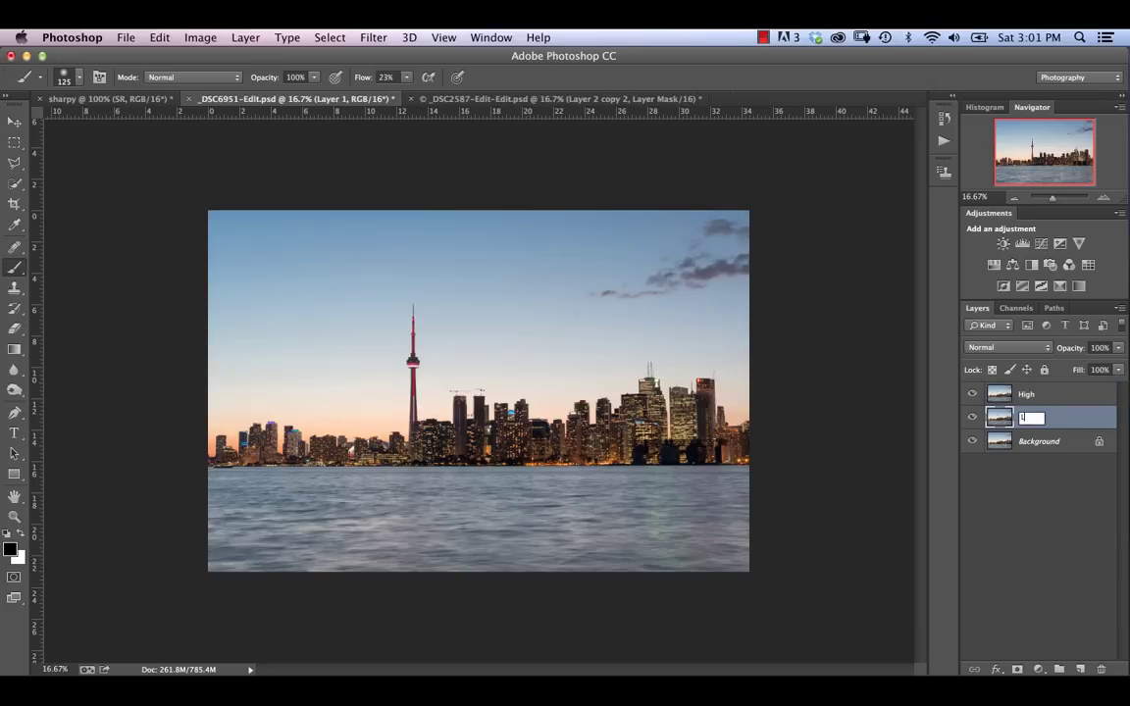
{"action": "key", "text": "Return"}
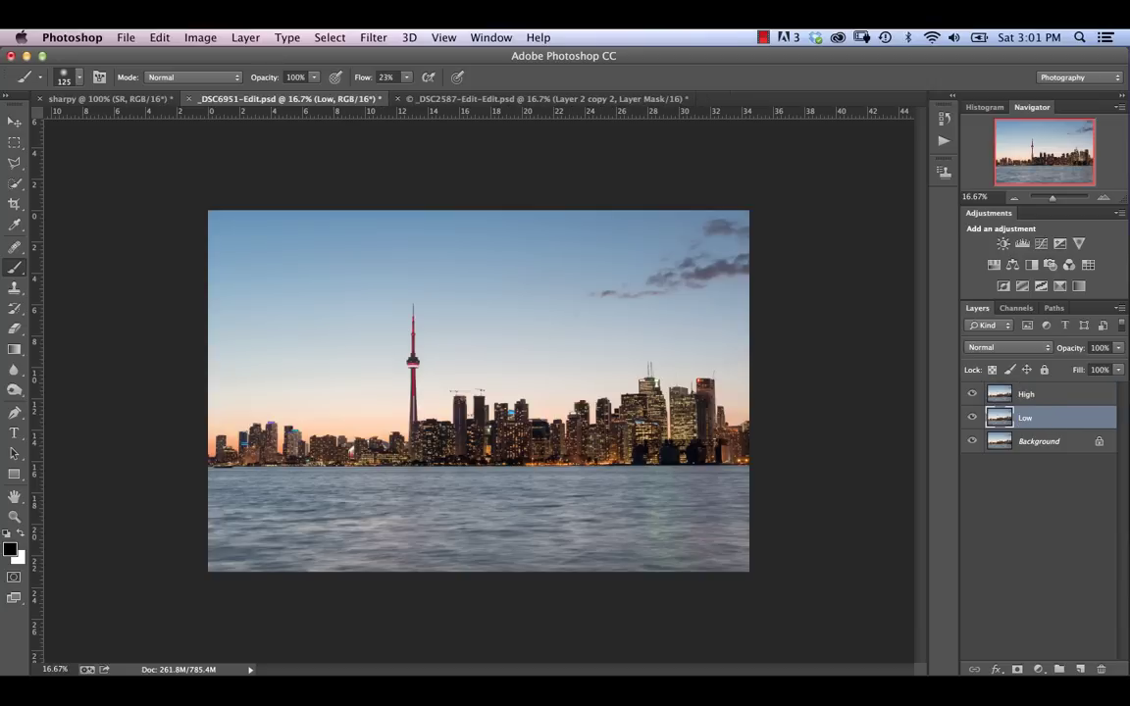
- Hide the High layer and apply a Gaussian Blur with a 1.5 pixel radius to the Low layer
{"action": "left_click", "coordinate": [972, 394]}
{"action": "left_click", "coordinate": [378, 37]}
{"action": "mouse_move", "coordinate": [517, 234]}
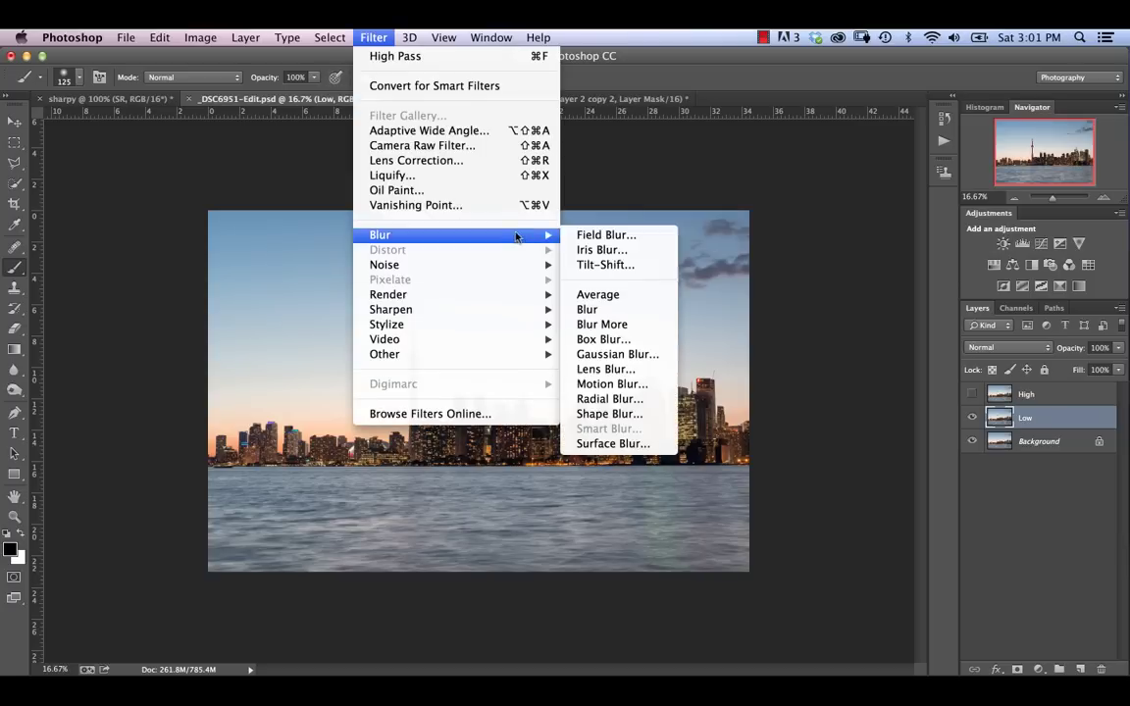
{"action": "left_click", "coordinate": [618, 354]}
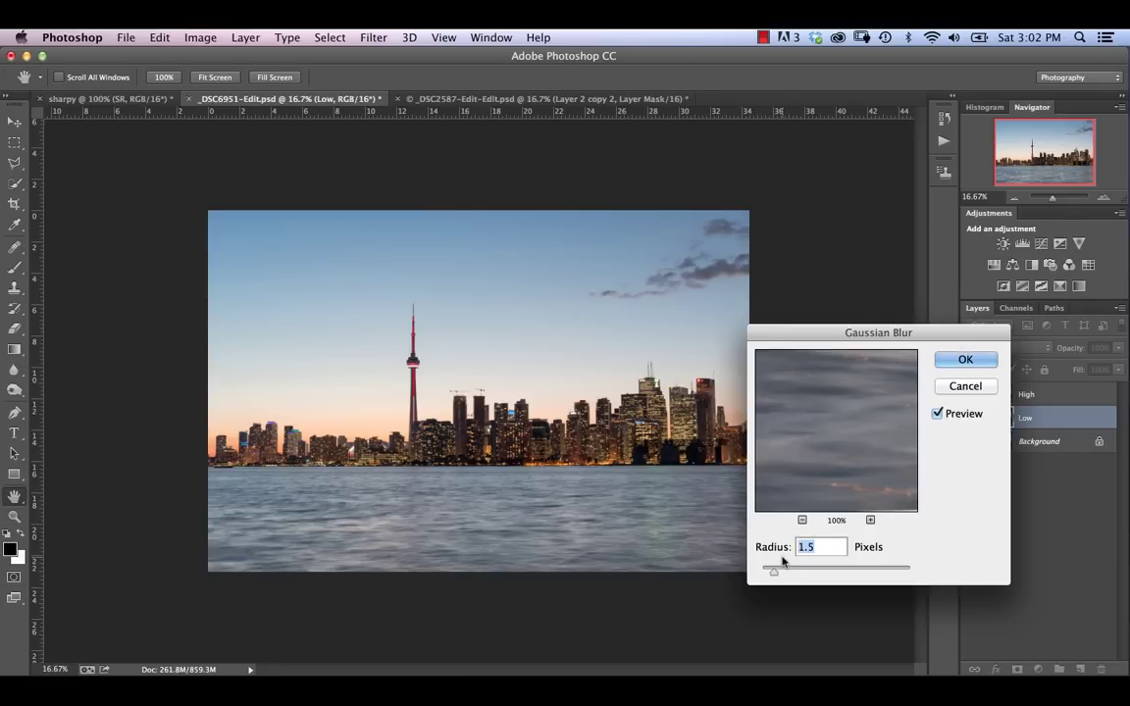
{"action": "left_click", "coordinate": [966, 360]}
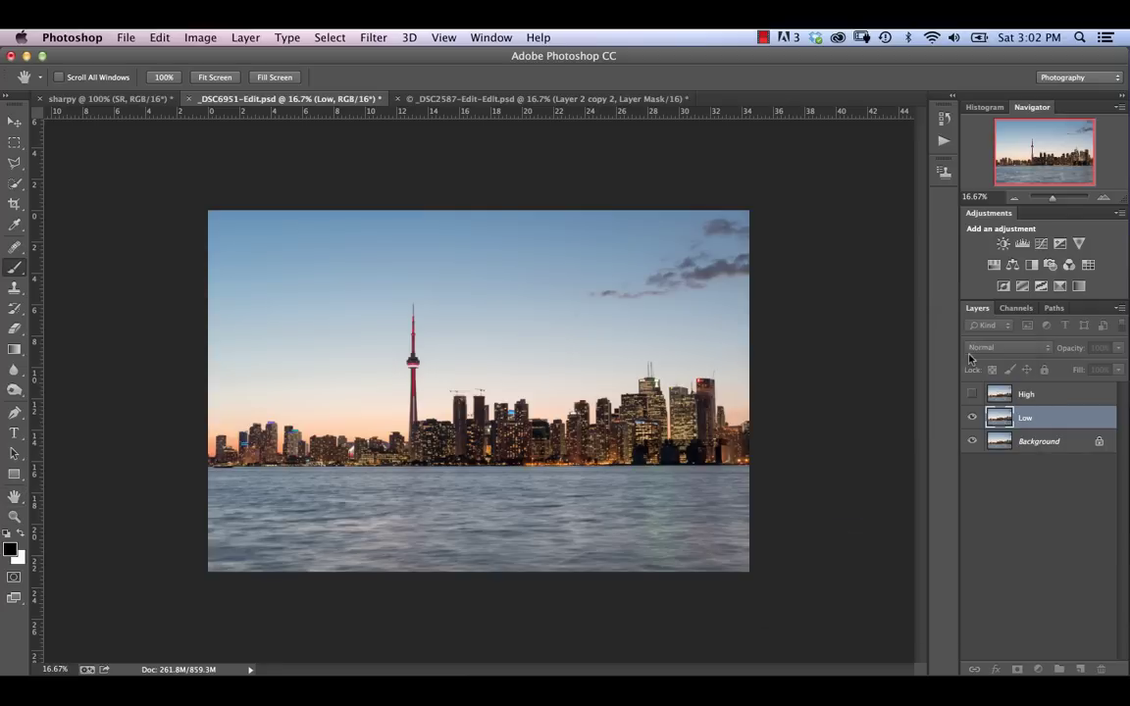
{"action": "key", "text": "b"}
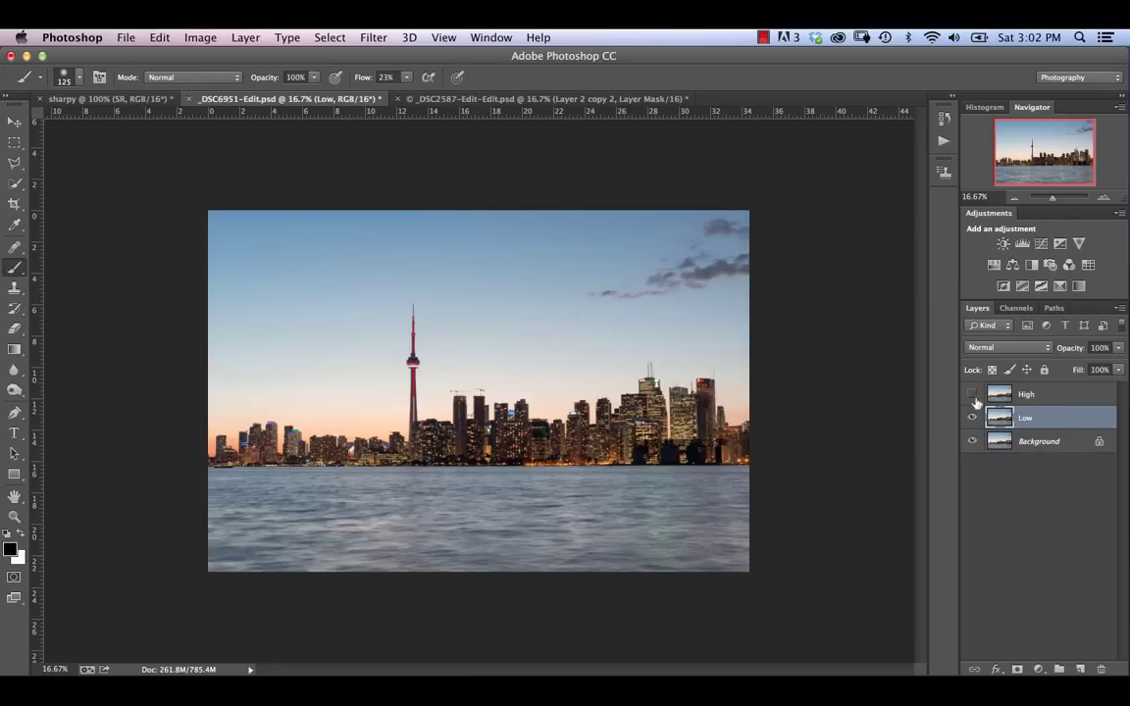
- Show the High layer and use Apply Image on it with source layer Low, RGB channel inverted, Add blending, Scale 2 and Offset 0
{"action": "left_click", "coordinate": [972, 394]}
{"action": "left_click", "coordinate": [1017, 397]}
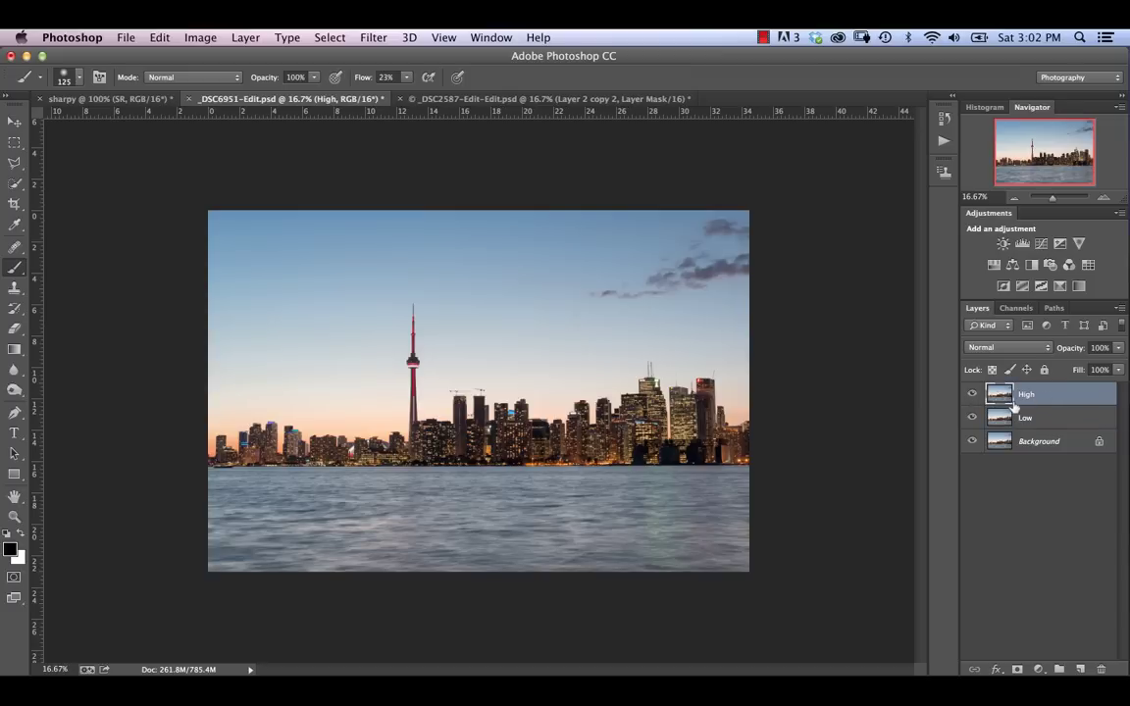
{"action": "left_click", "coordinate": [162, 36]}
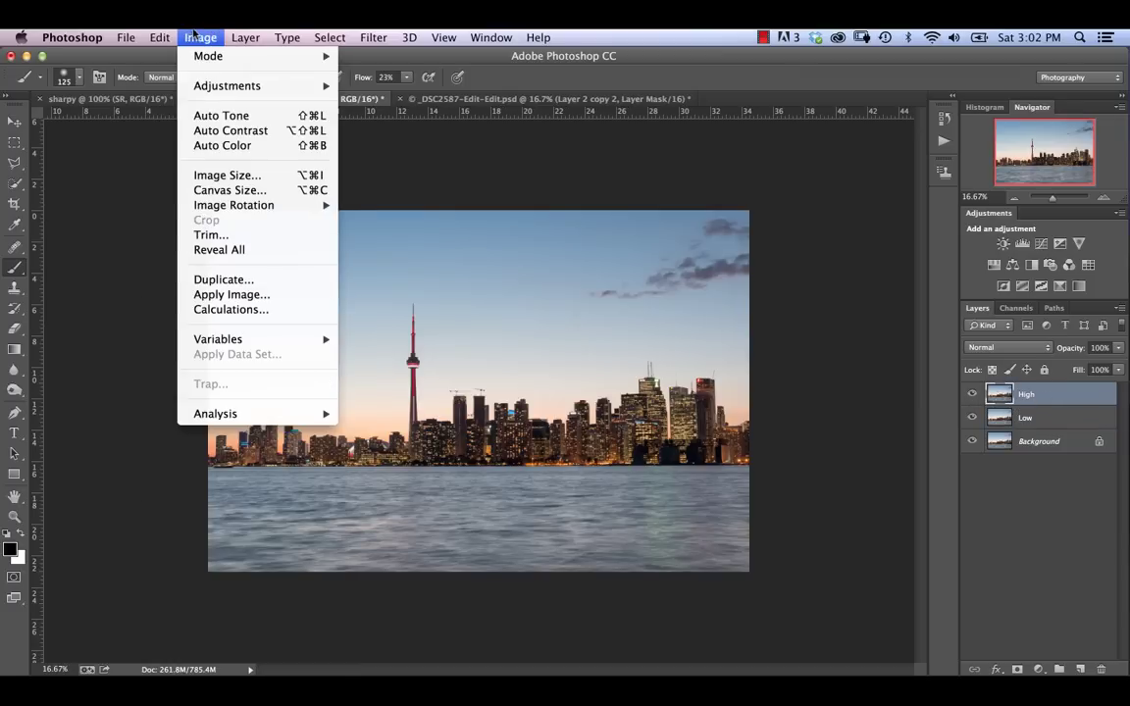
{"action": "left_click", "coordinate": [224, 293]}
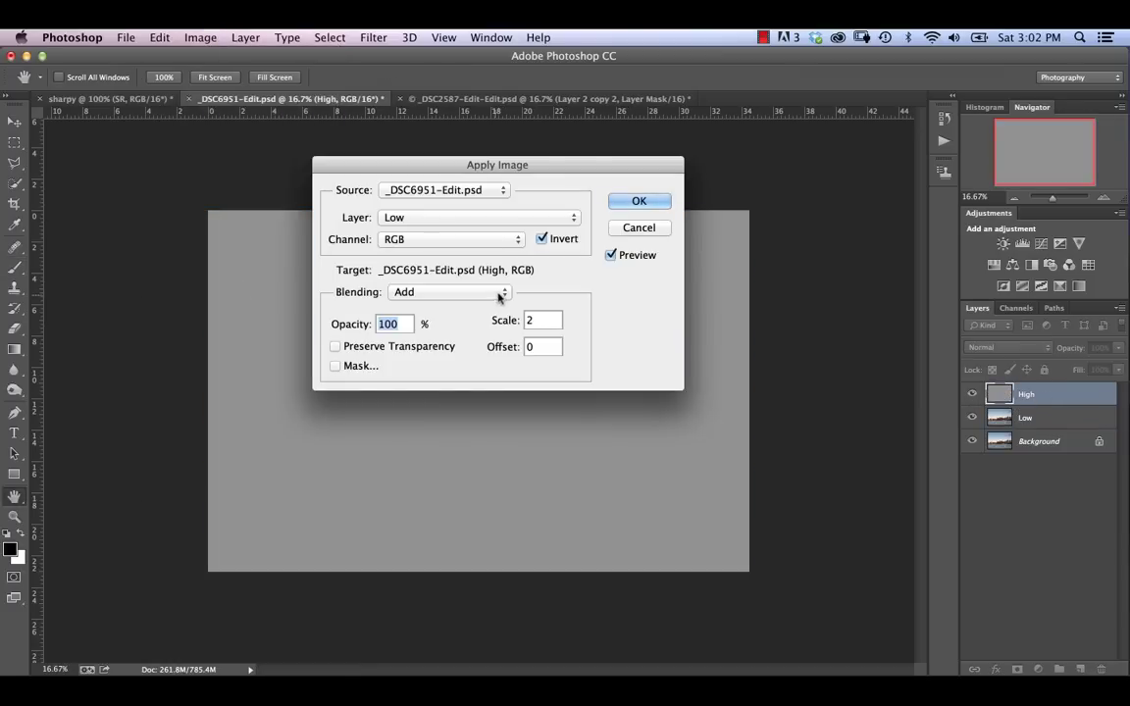
{"action": "left_click", "coordinate": [484, 295]}
{"action": "left_click", "coordinate": [483, 294]}
{"action": "left_click", "coordinate": [471, 217]}
{"action": "left_click", "coordinate": [410, 217]}
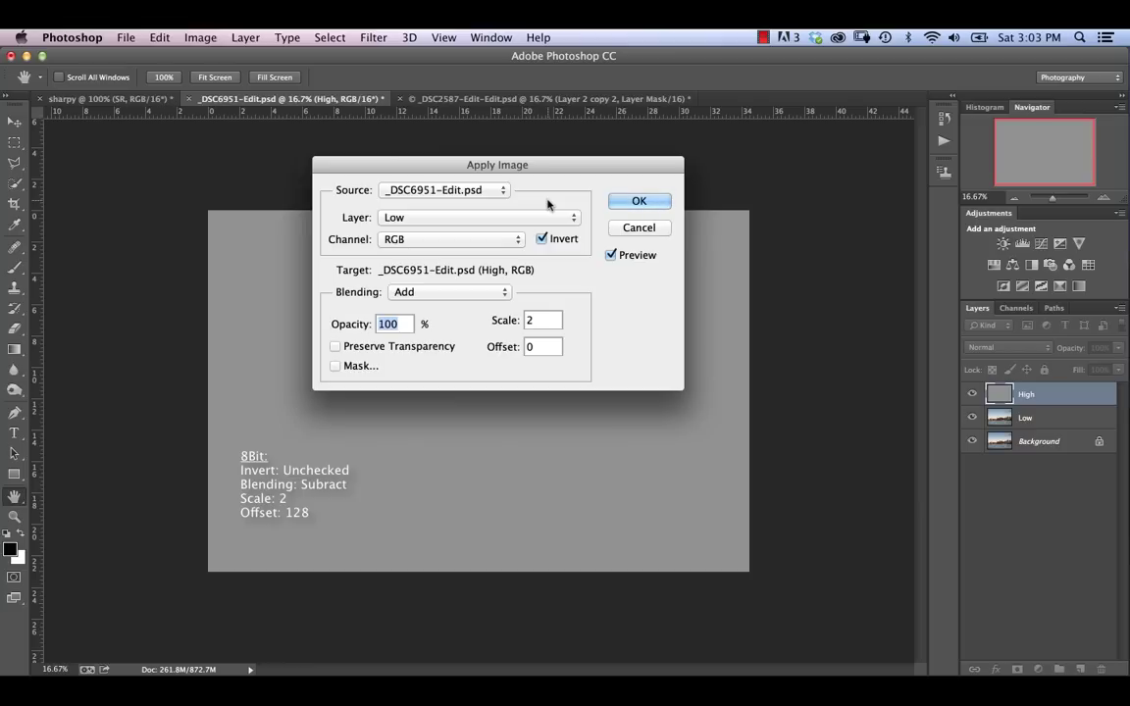
{"action": "left_click", "coordinate": [633, 201]}
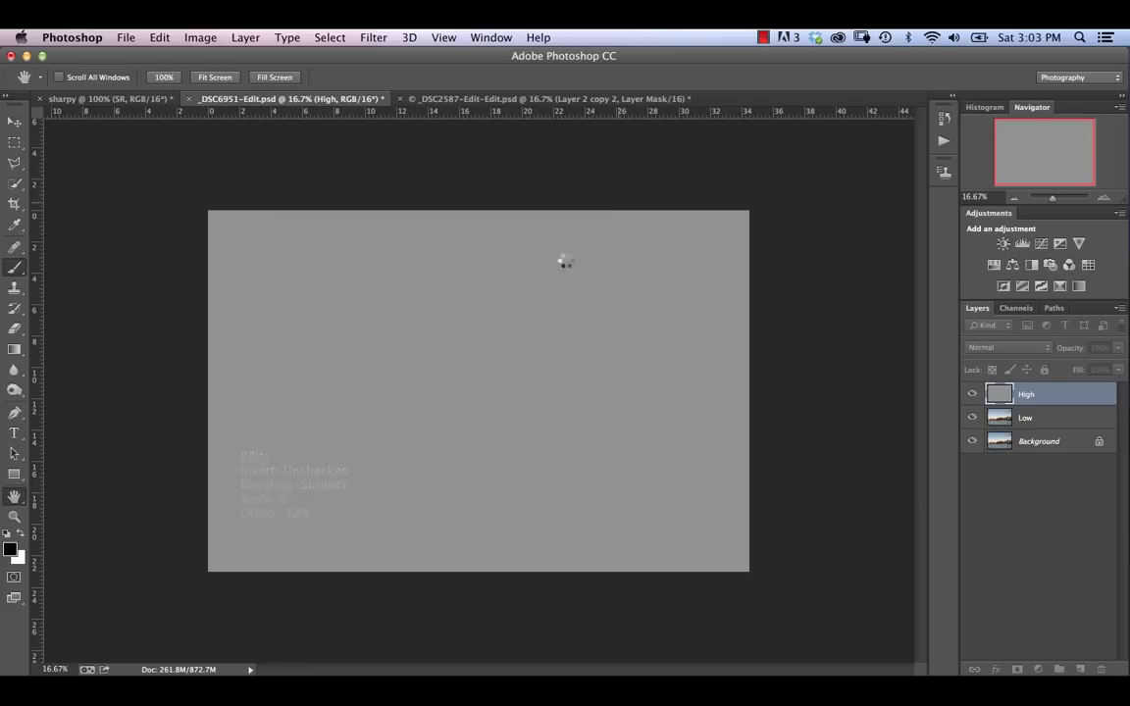
- Examine the fine edge detail in the High layer around the tower and buildings at different magnifications
{"action": "key", "text": "b"}
{"action": "key", "text": "super+equal"}
{"action": "key", "text": "super+equal"}
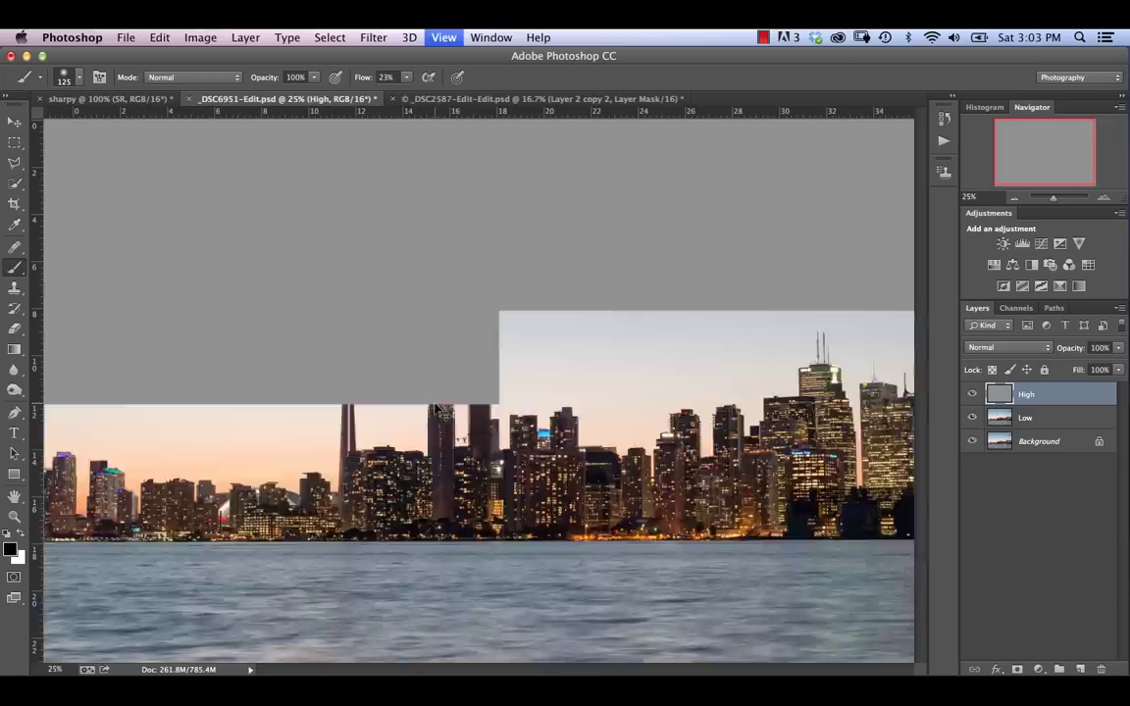
{"action": "key", "text": "super+equal"}
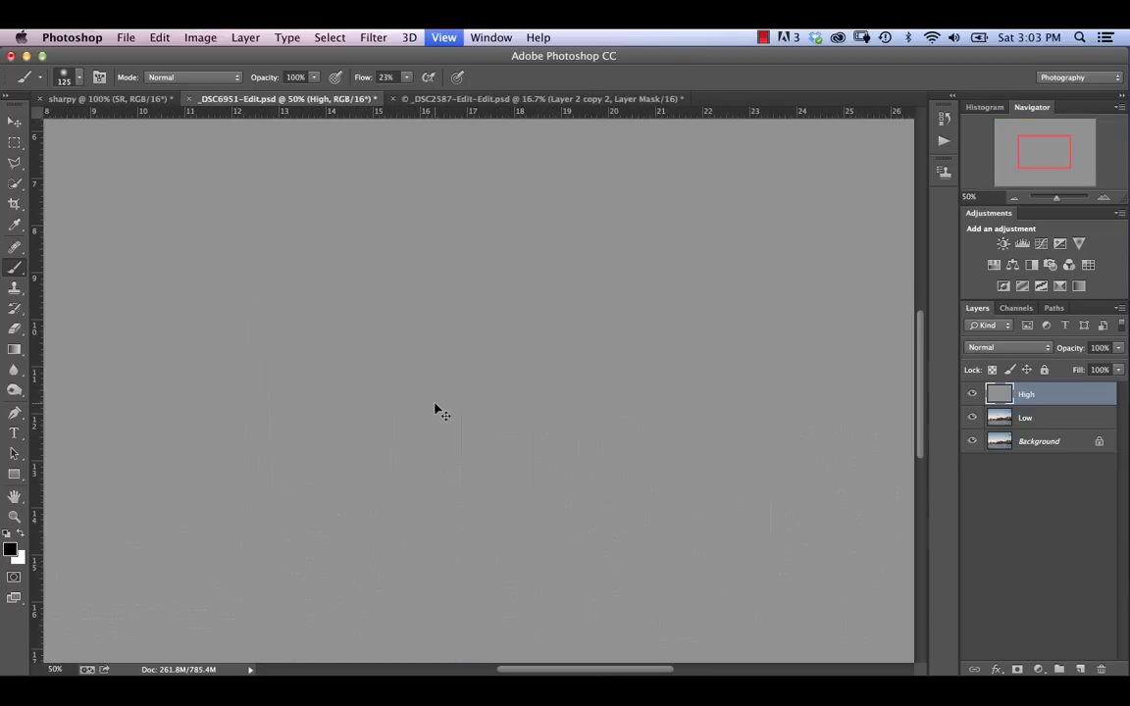
{"action": "scroll", "coordinate": [335, 465], "scroll_direction": "left", "scroll_amount": 5}
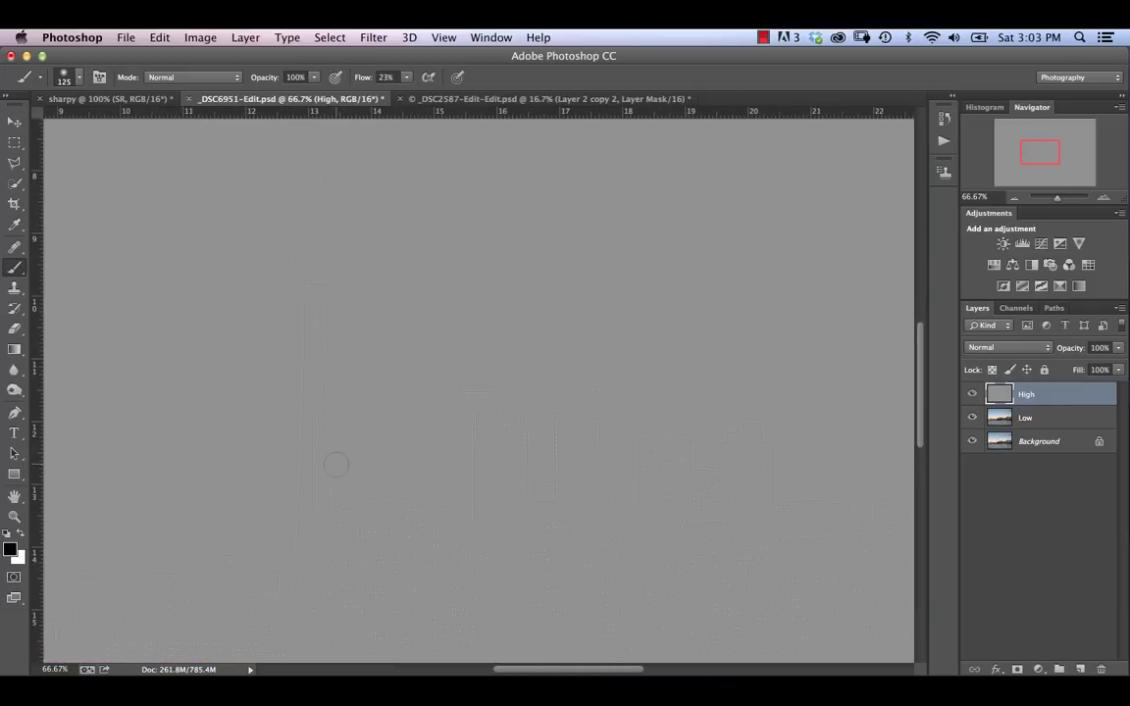
{"action": "scroll", "coordinate": [336, 465], "scroll_direction": "down", "scroll_amount": 1}
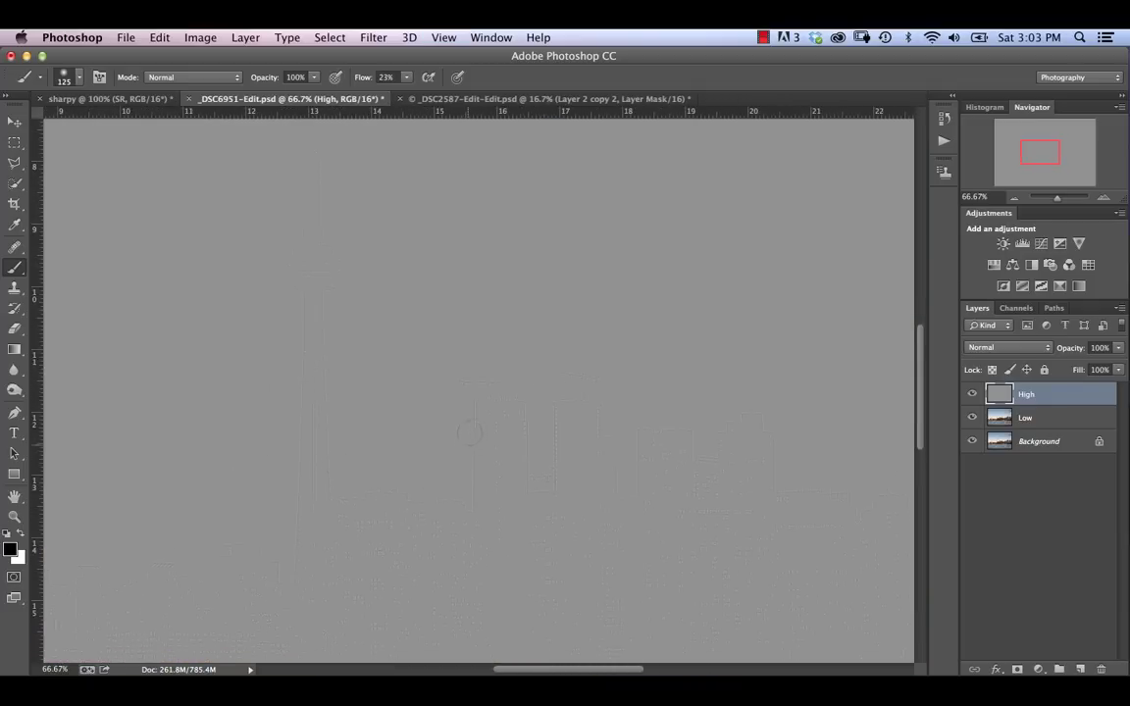
{"action": "scroll", "coordinate": [463, 450], "scroll_direction": "left", "scroll_amount": 5}
{"action": "scroll", "coordinate": [467, 452], "scroll_direction": "right", "scroll_amount": 2}
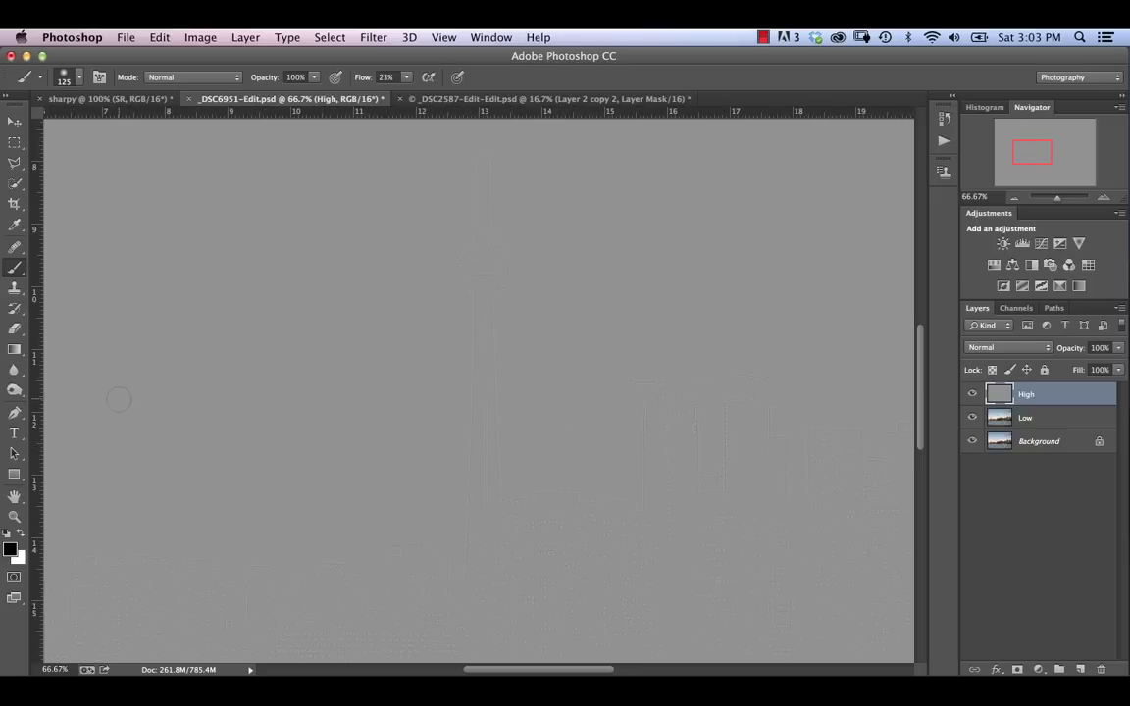
{"action": "key", "text": "super+minus"}
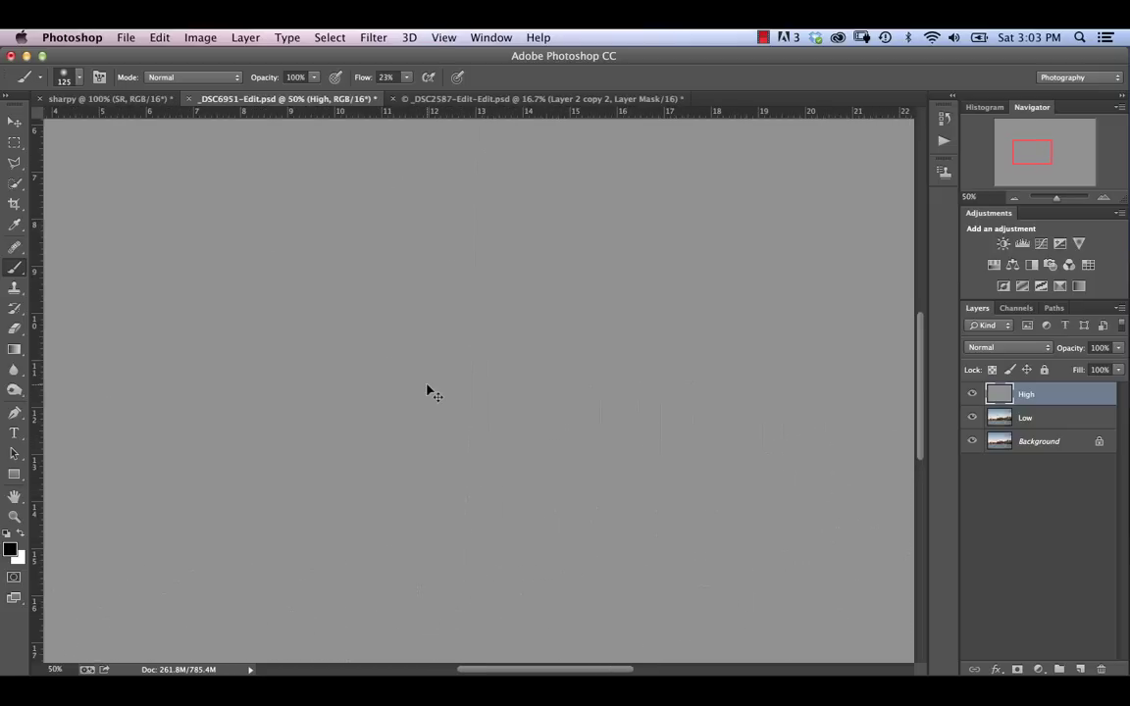
{"action": "key", "text": "super+minus"}
{"action": "key", "text": "super+plus"}
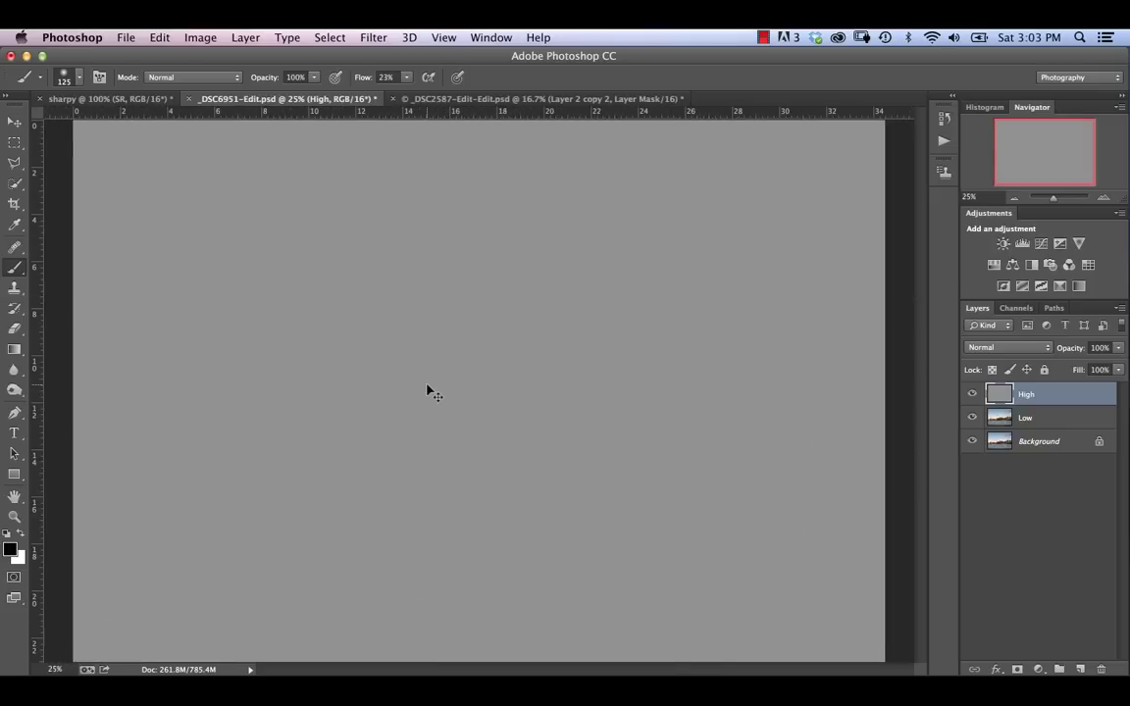
{"action": "key", "text": "super+plus"}
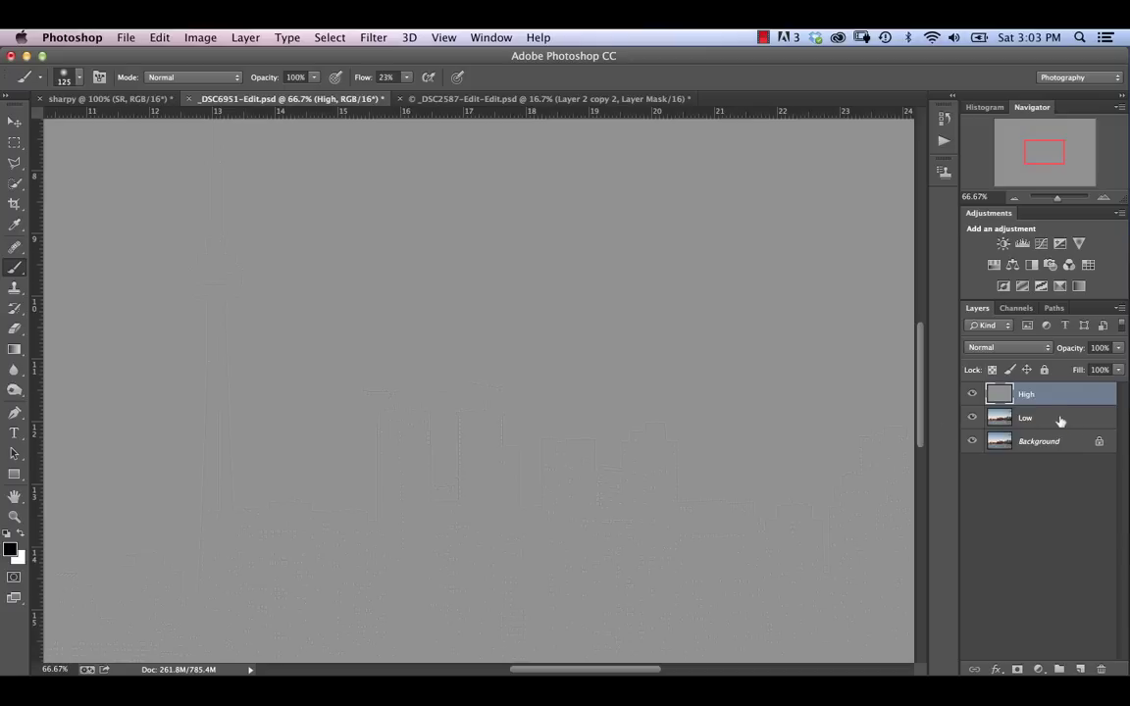
- Set the High layer's blend mode to Linear Light and group it with the Low layer
{"action": "left_click", "coordinate": [1006, 347]}
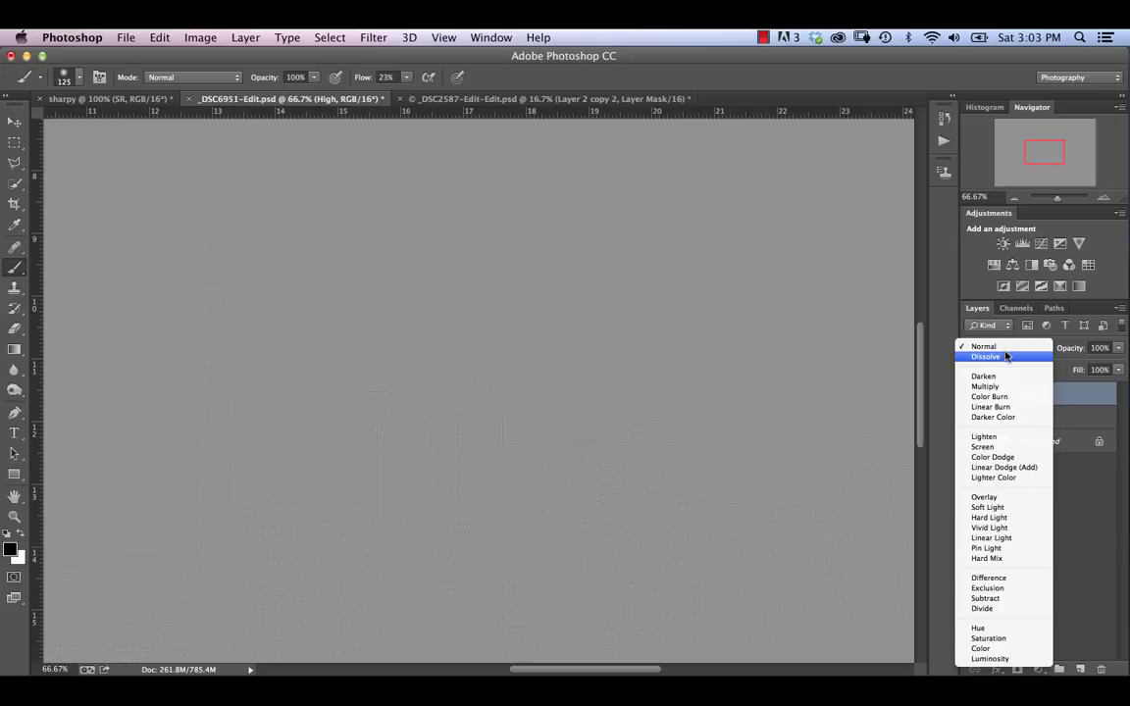
{"action": "left_click", "coordinate": [996, 537]}
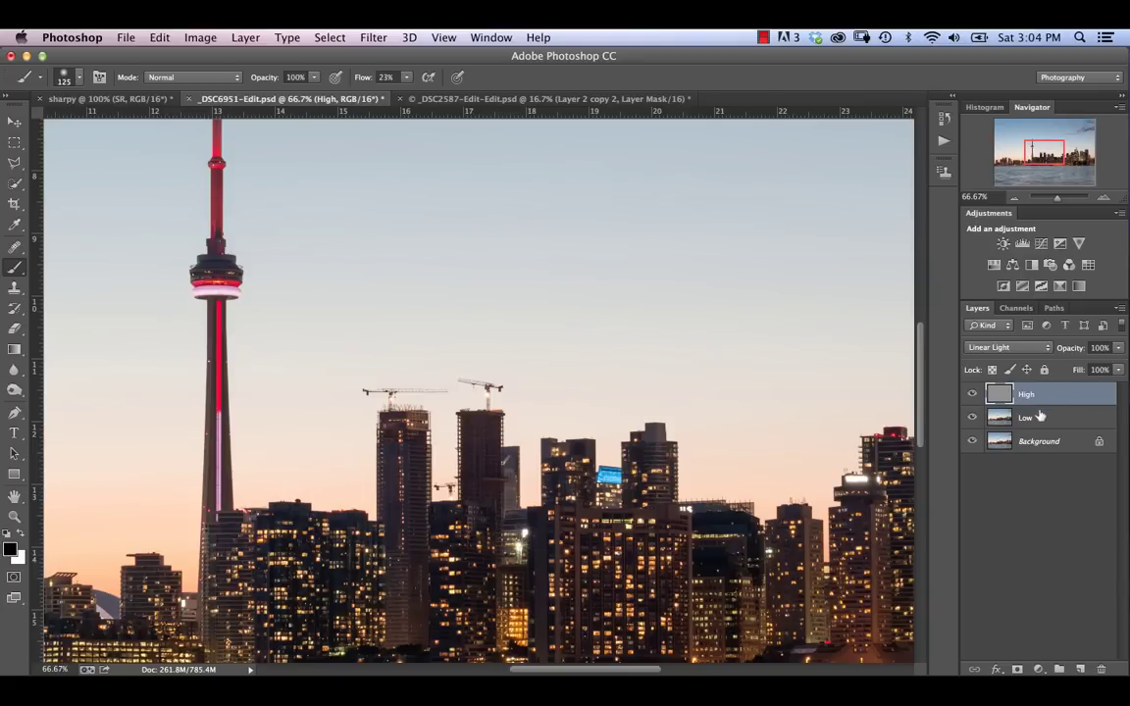
{"action": "left_click", "coordinate": [1039, 417], "text": "shift"}
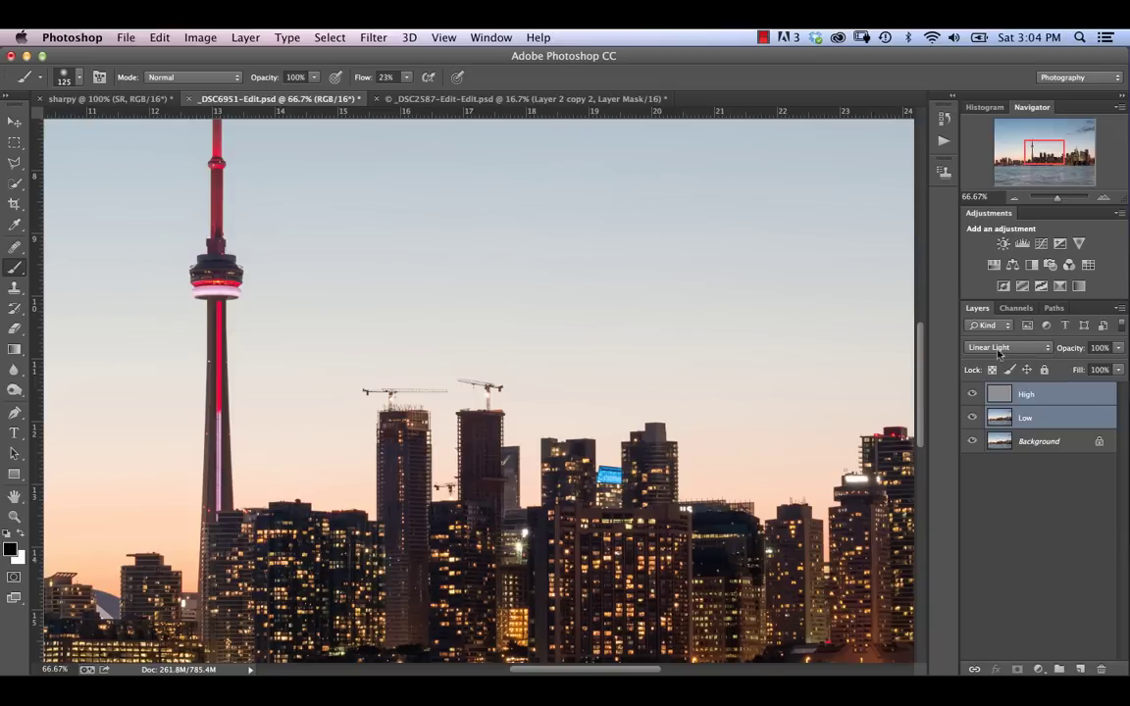
{"action": "key", "text": "super+g"}
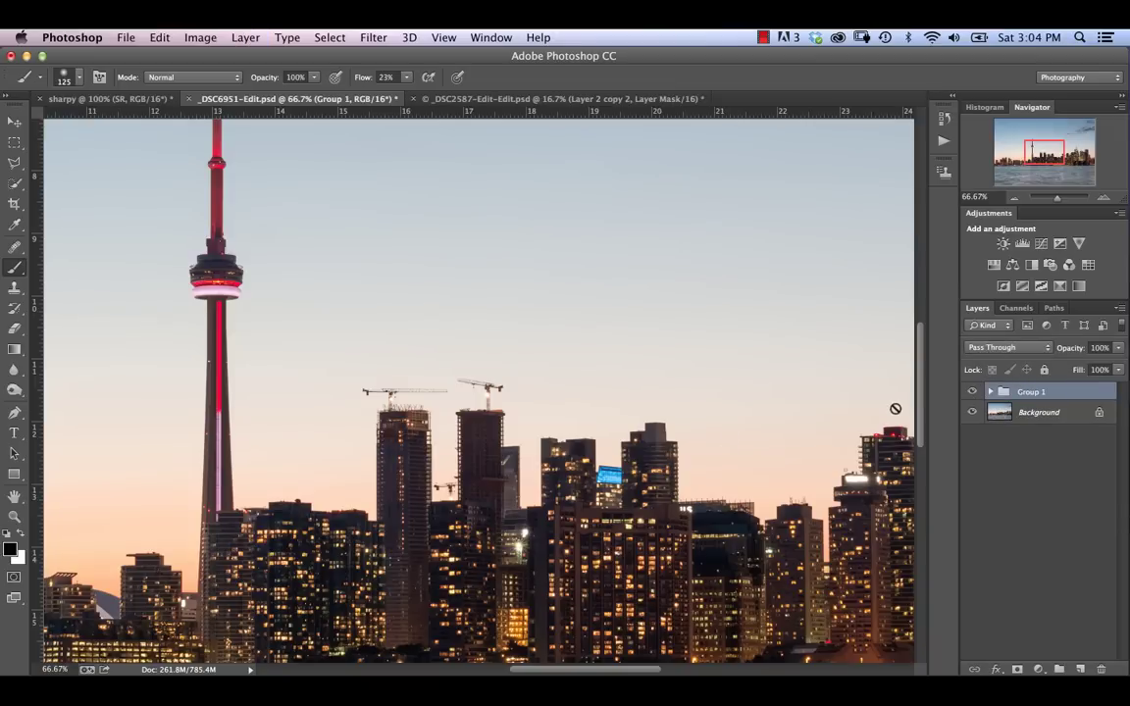
- Delete the Low layer from Group 1 and compare the image with the group hidden and shown
{"action": "left_click", "coordinate": [990, 391]}
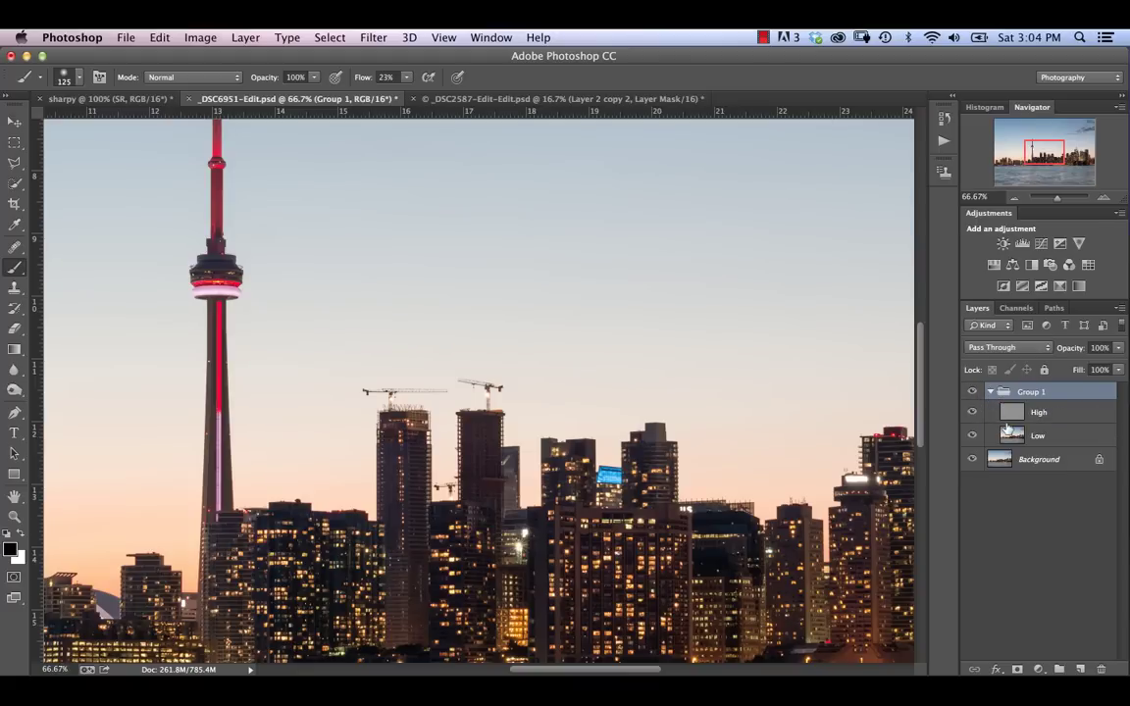
{"action": "left_click", "coordinate": [1035, 438]}
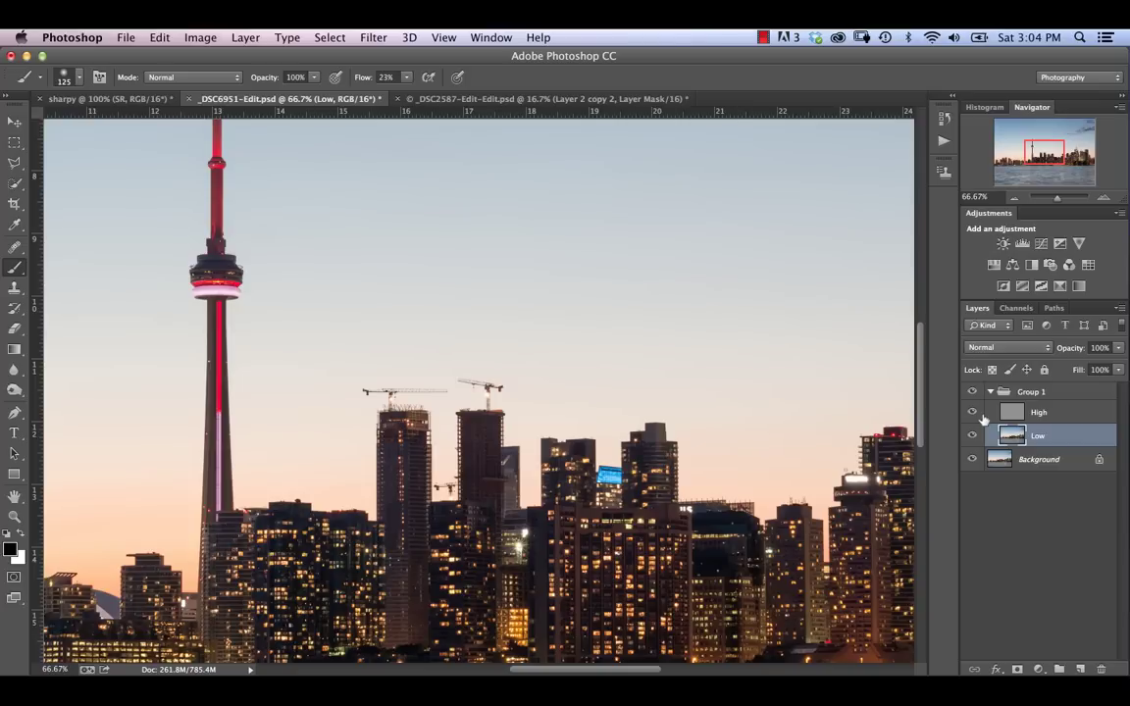
{"action": "key", "text": "Delete"}
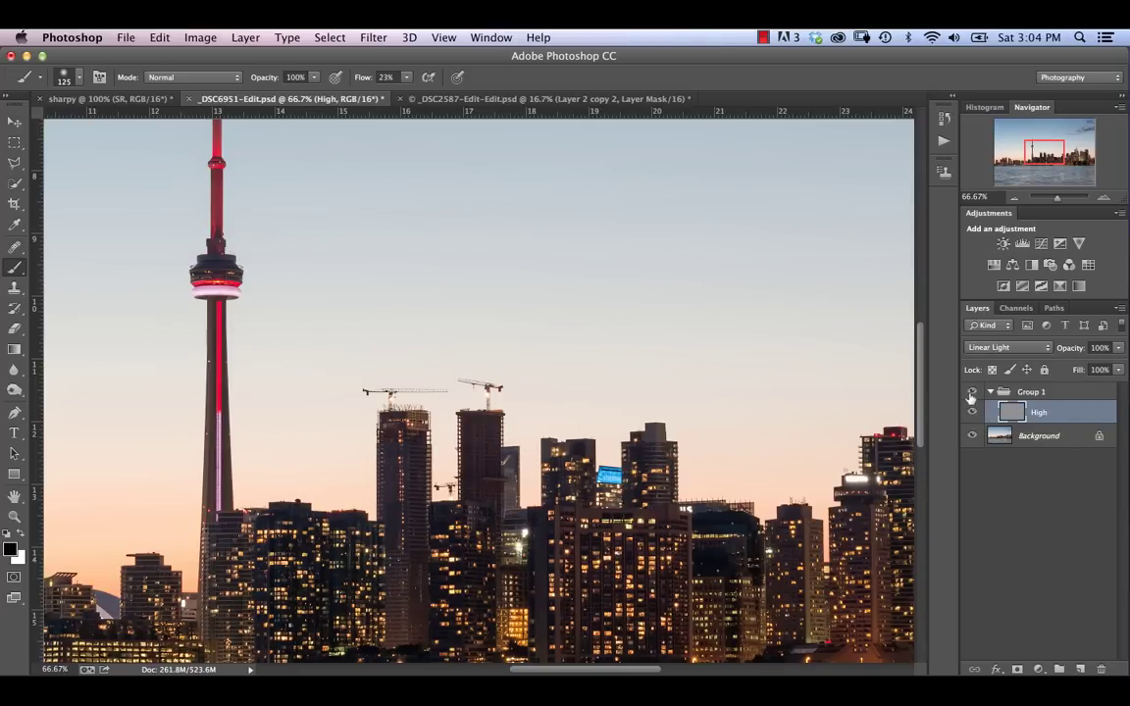
{"action": "left_click", "coordinate": [972, 393]}
{"action": "left_click", "coordinate": [972, 392]}
- Try the Vivid Light blend mode on the High layer, viewing the cranes at 200%
{"action": "key", "text": "super+equal"}
{"action": "key", "text": "super+equal"}
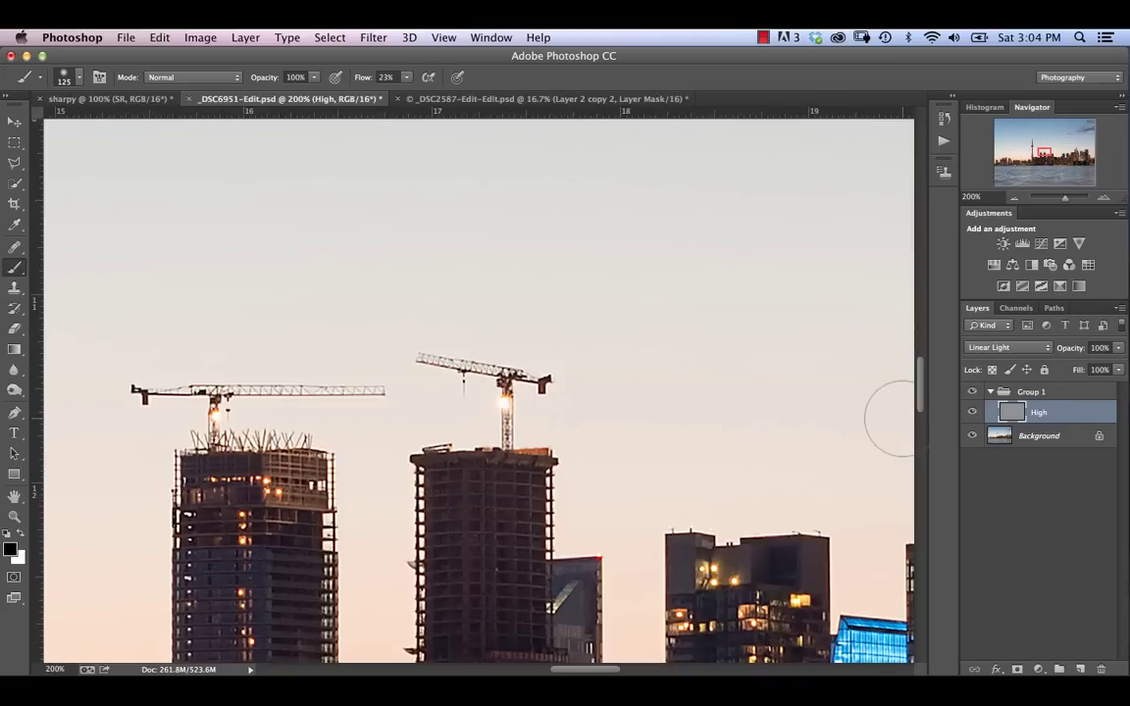
{"action": "left_click", "coordinate": [987, 348]}
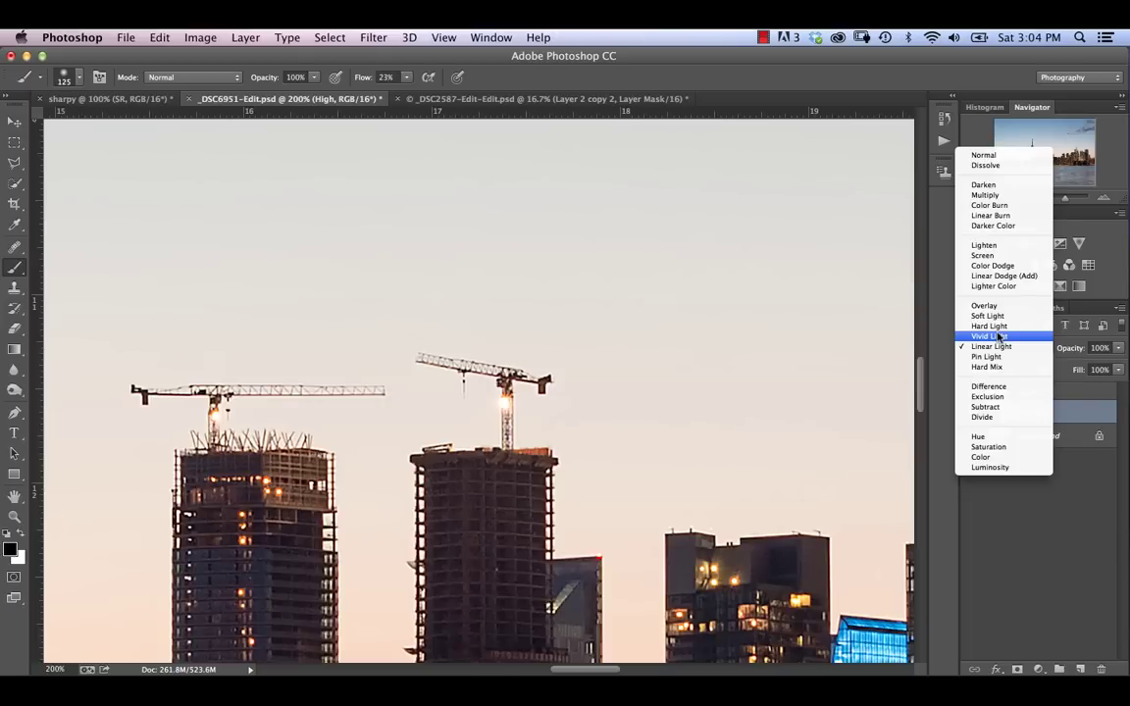
{"action": "left_click", "coordinate": [998, 337]}
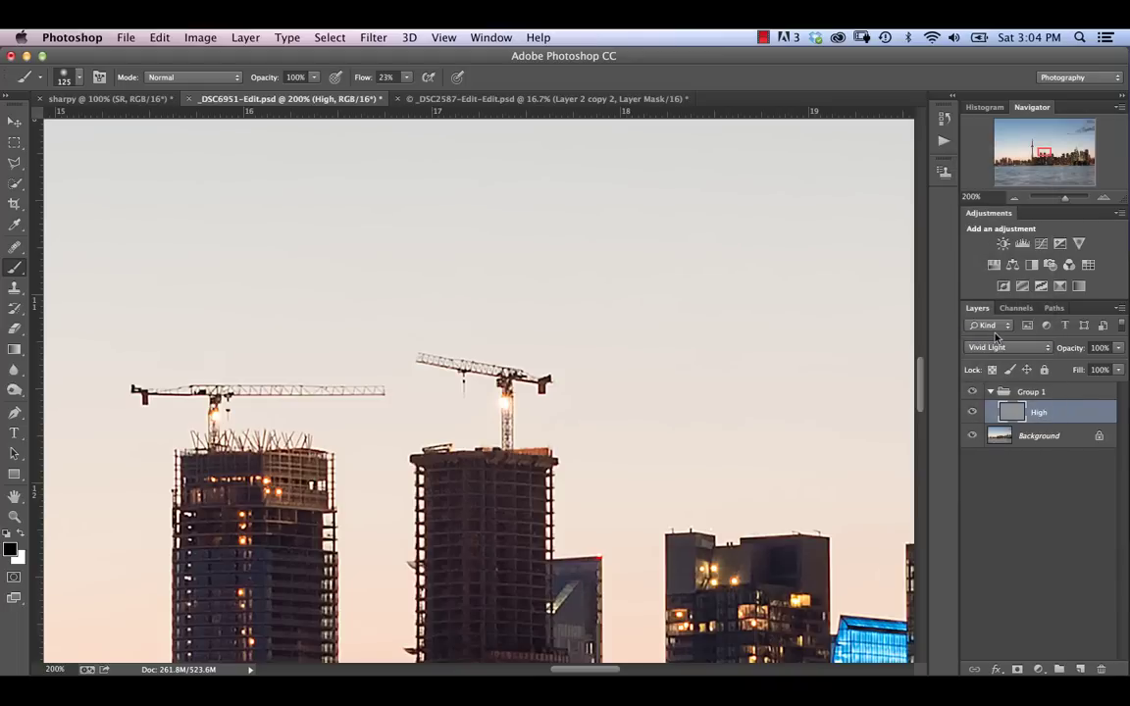
- Compare the sharpness of the buildings and cranes with the High layer hidden and shown
{"action": "scroll", "coordinate": [757, 441], "scroll_direction": "down", "scroll_amount": 6}
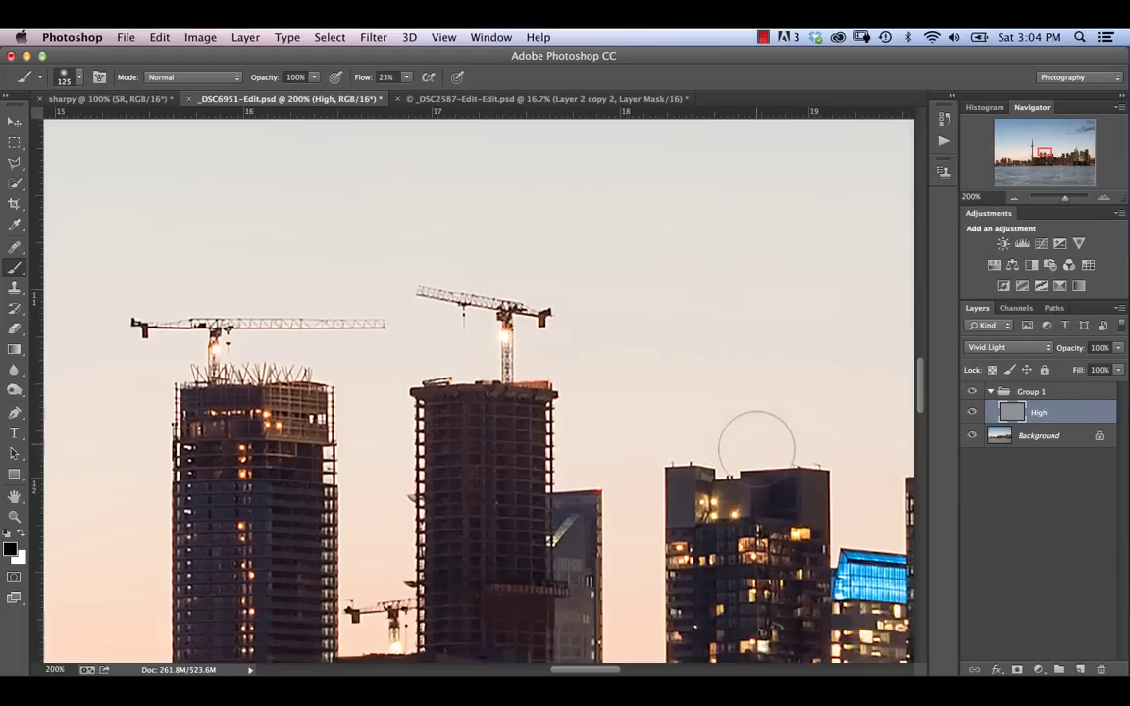
{"action": "left_click", "coordinate": [971, 413]}
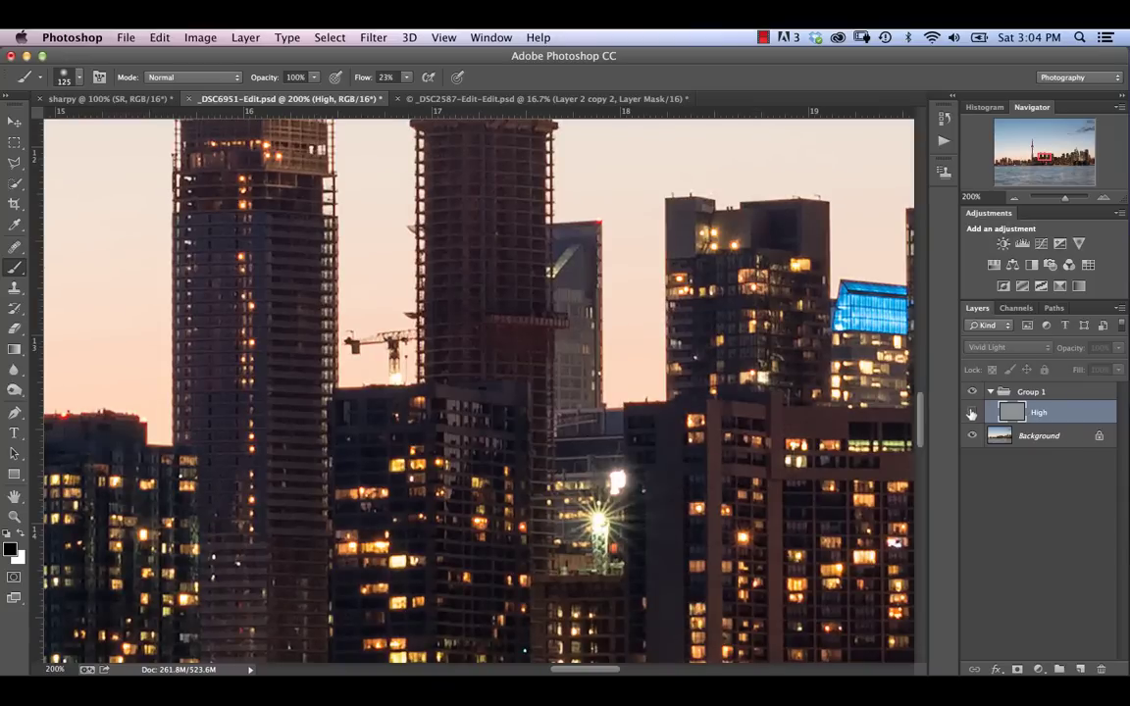
{"action": "left_click", "coordinate": [971, 413]}
{"action": "left_click", "coordinate": [971, 413]}
{"action": "left_click", "coordinate": [971, 413]}
{"action": "left_click", "coordinate": [972, 413]}
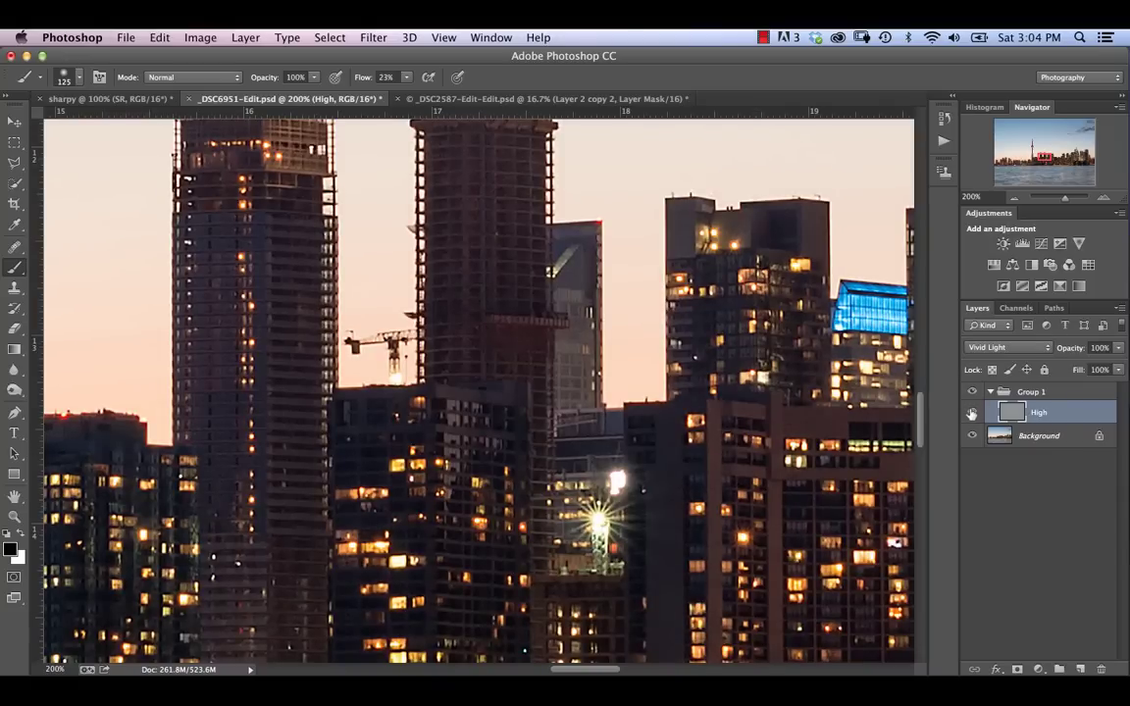
{"action": "left_click", "coordinate": [971, 413]}
{"action": "scroll", "coordinate": [493, 299], "scroll_direction": "up", "scroll_amount": 10}
{"action": "scroll", "coordinate": [492, 300], "scroll_direction": "left", "scroll_amount": 8}
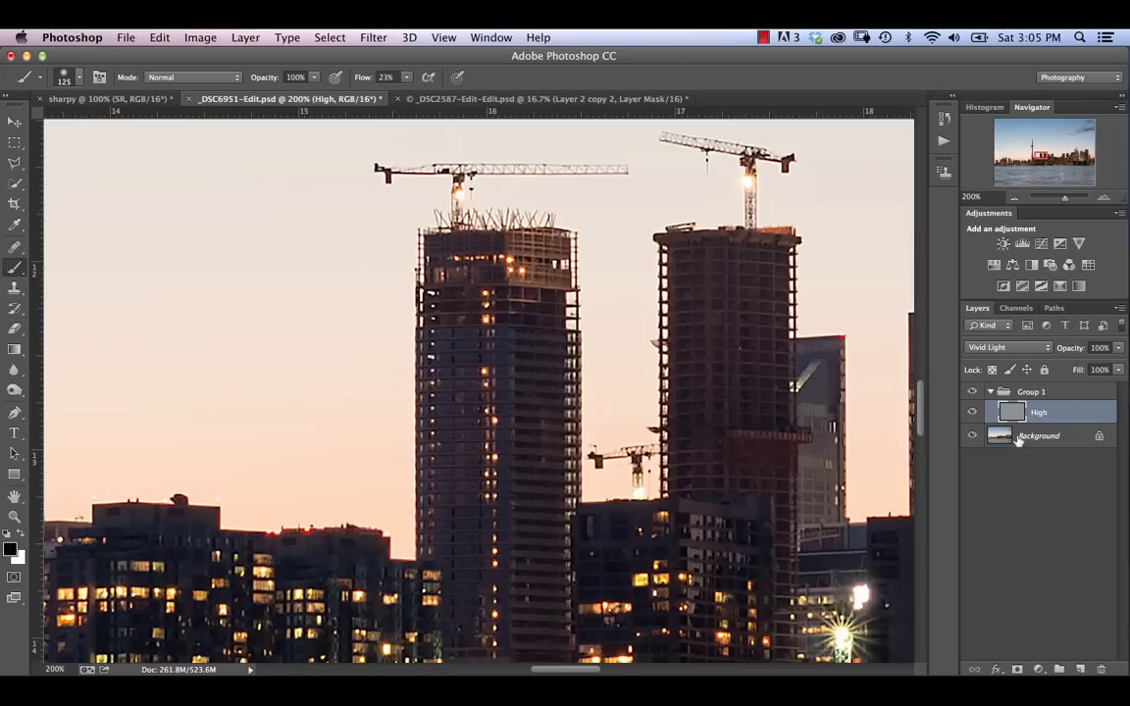
- Set the High layer's blend mode to Soft Light and compare the buildings with the layer off and on
{"action": "left_click", "coordinate": [1006, 347]}
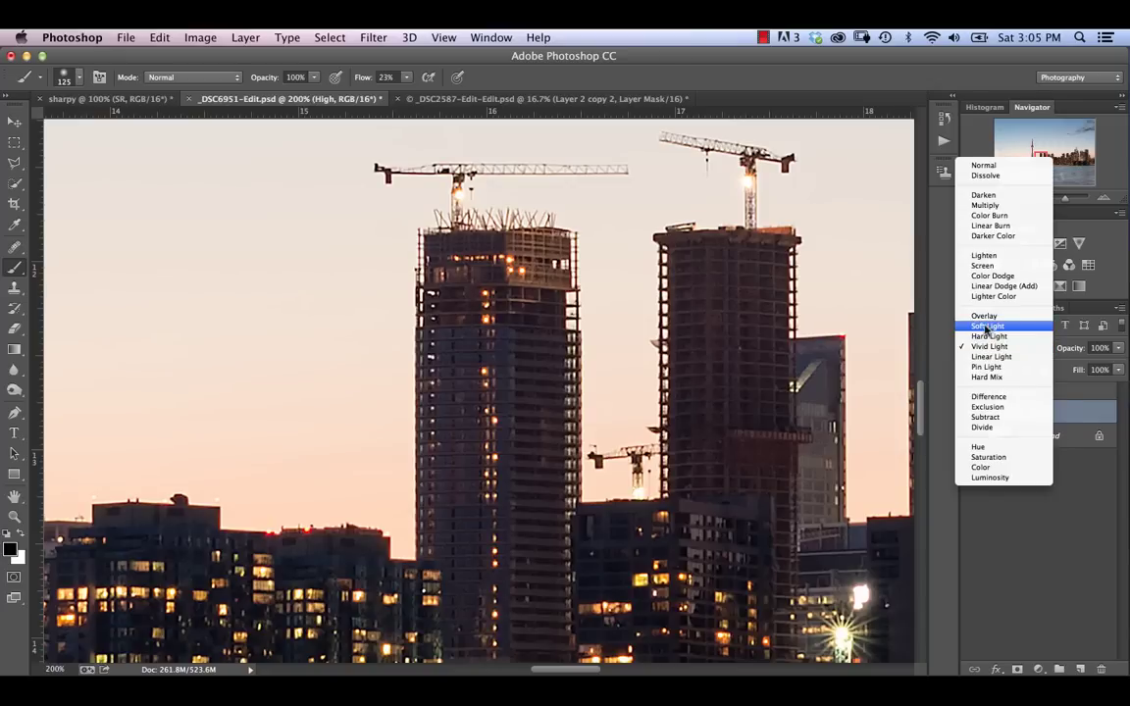
{"action": "left_click", "coordinate": [989, 327]}
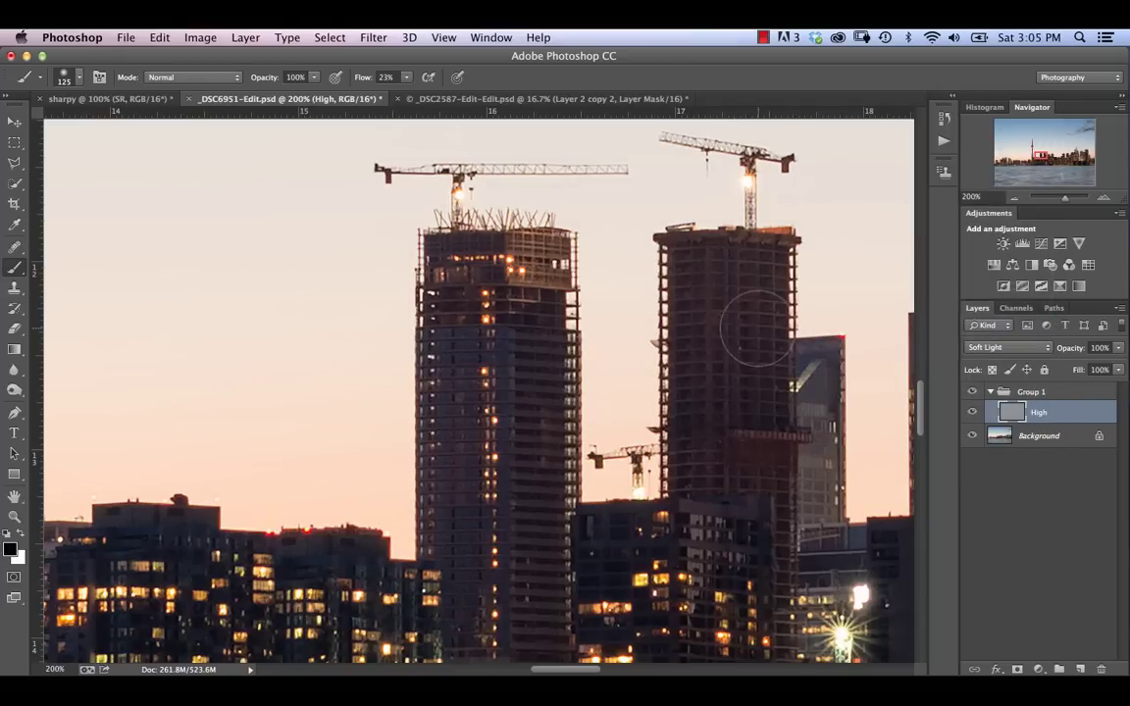
{"action": "left_click", "coordinate": [973, 412]}
{"action": "left_click", "coordinate": [973, 412]}
- Collapse Group 1, compare the image with and without it, and leave the group hidden
{"action": "left_click", "coordinate": [990, 392]}
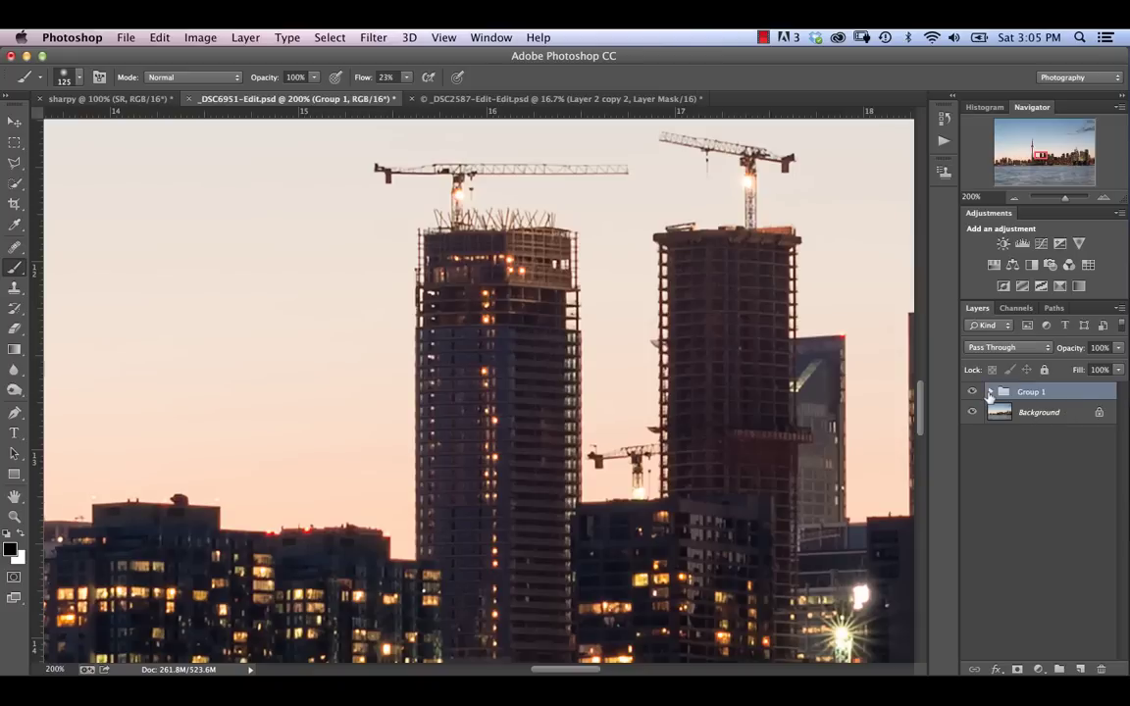
{"action": "left_click", "coordinate": [973, 392]}
{"action": "left_click", "coordinate": [973, 393]}
{"action": "left_click", "coordinate": [972, 393]}
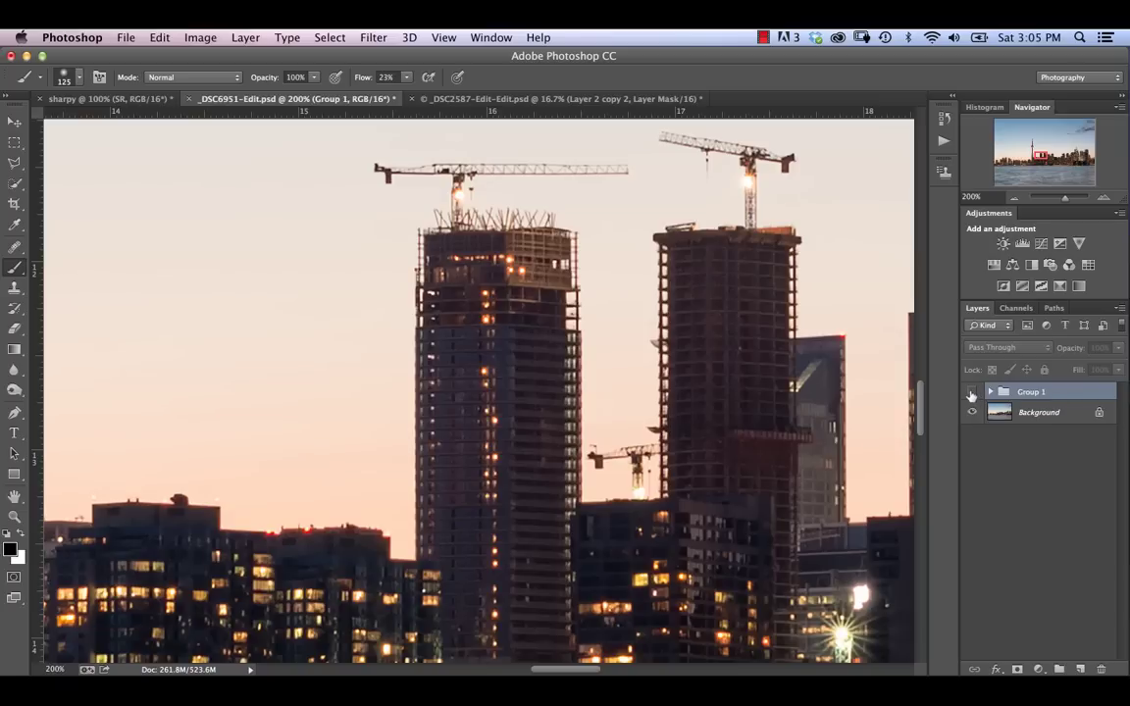
- Duplicate the Background layer, keeping the copy beneath the hidden Group 1
{"action": "left_click", "coordinate": [1000, 412]}
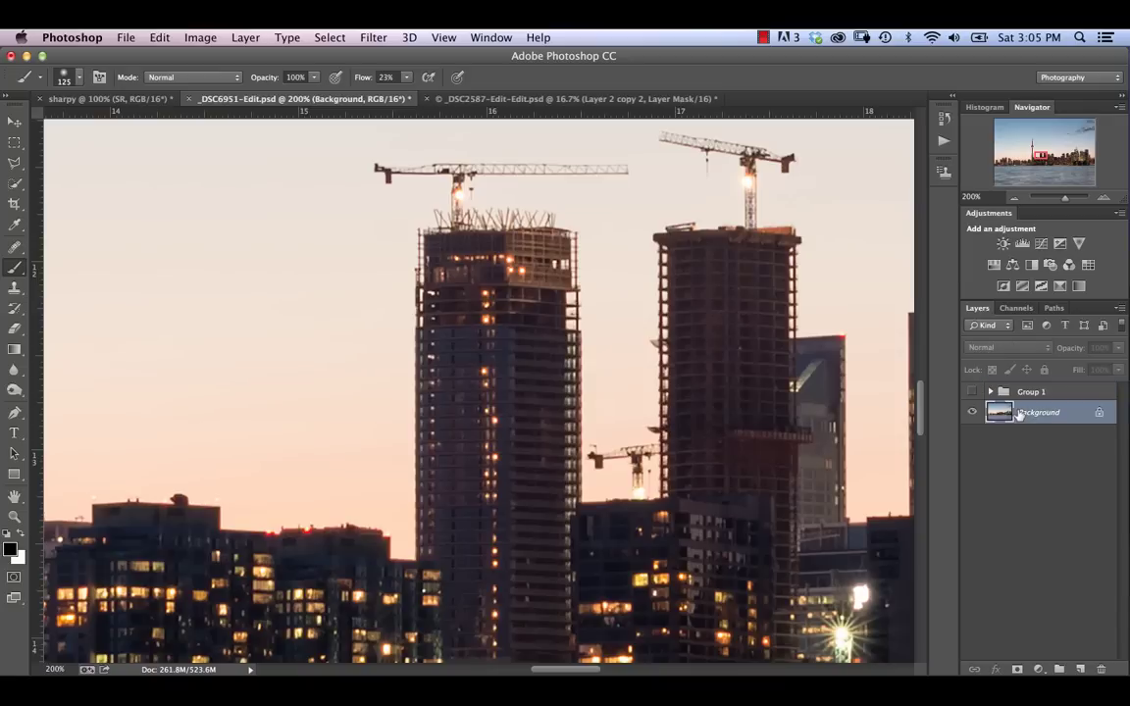
{"action": "left_click", "coordinate": [372, 39]}
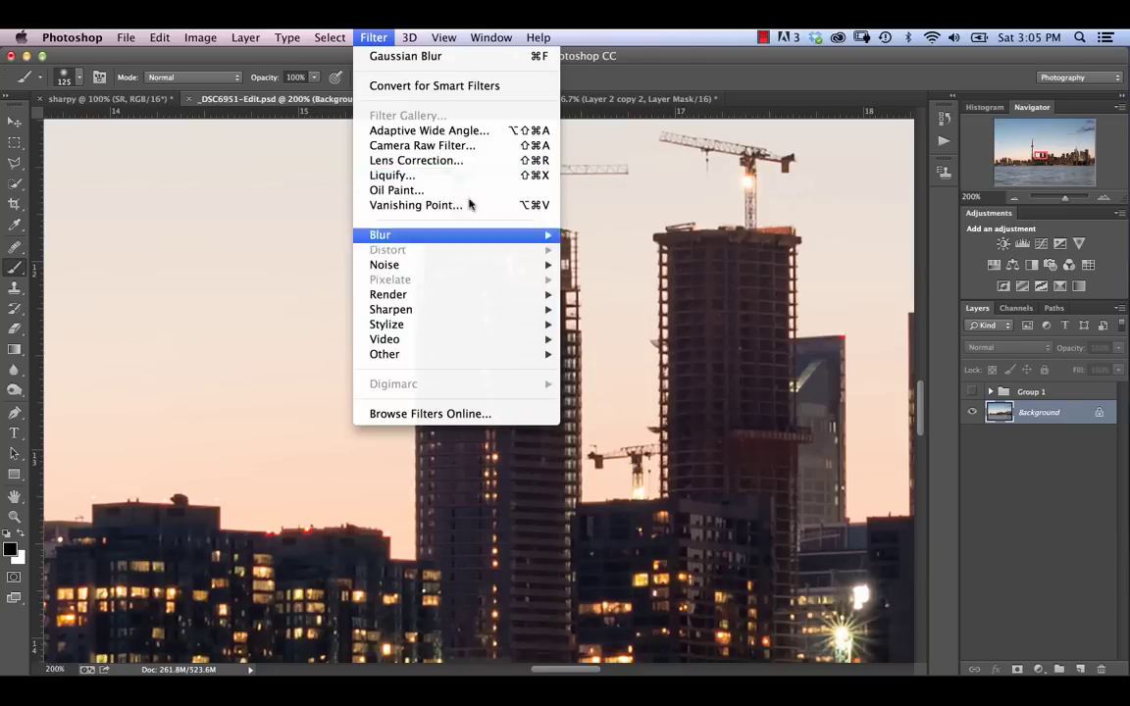
{"action": "mouse_move", "coordinate": [504, 353]}
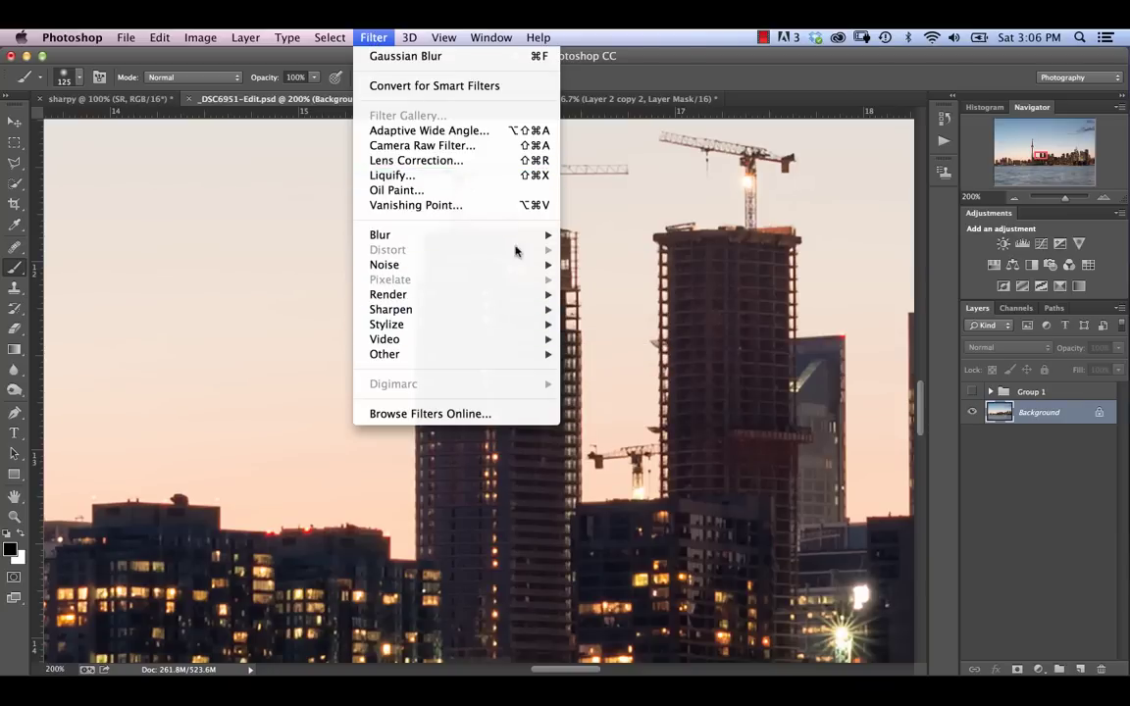
{"action": "mouse_move", "coordinate": [517, 236]}
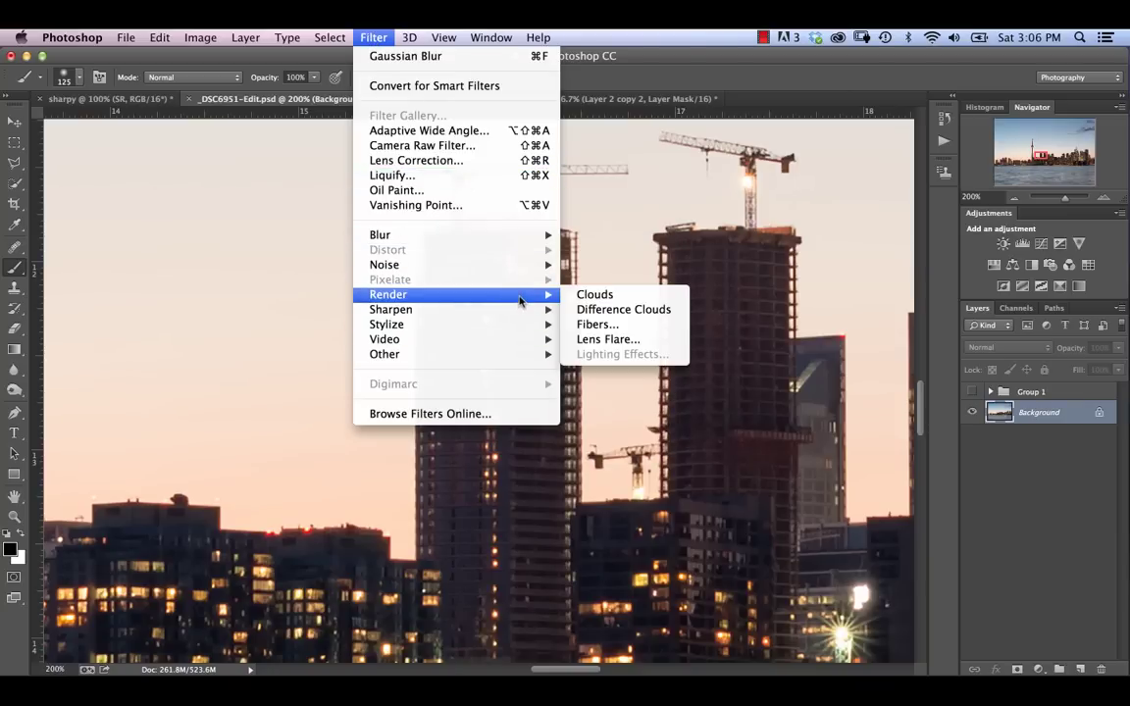
{"action": "mouse_move", "coordinate": [511, 311]}
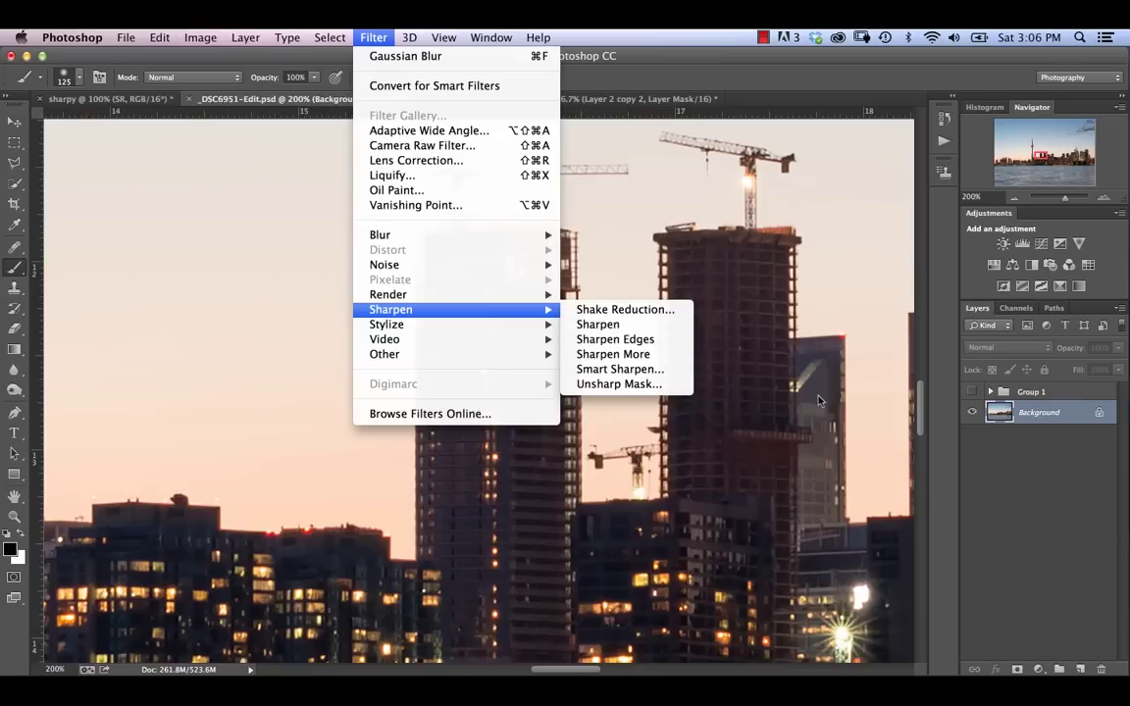
{"action": "key", "text": "Escape"}
{"action": "key", "text": "super+j"}
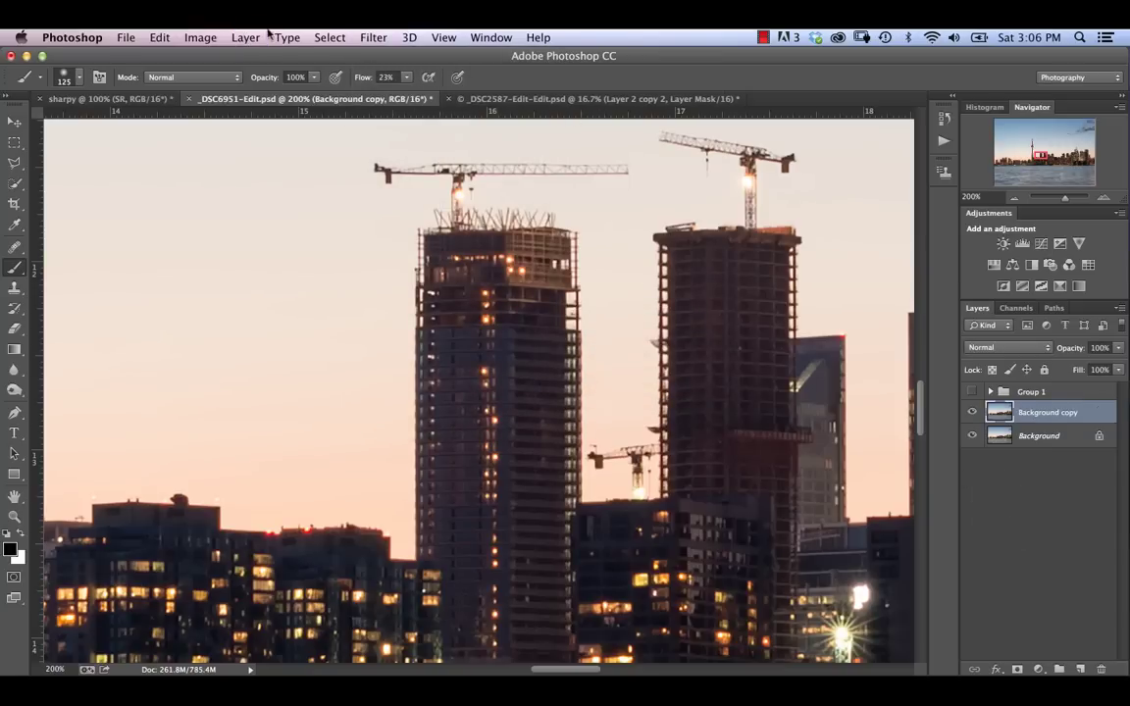
- Apply the Shake Reduction filter to the Background copy with its automatically estimated blur trace settings
{"action": "left_click", "coordinate": [407, 36]}
{"action": "mouse_move", "coordinate": [471, 235]}
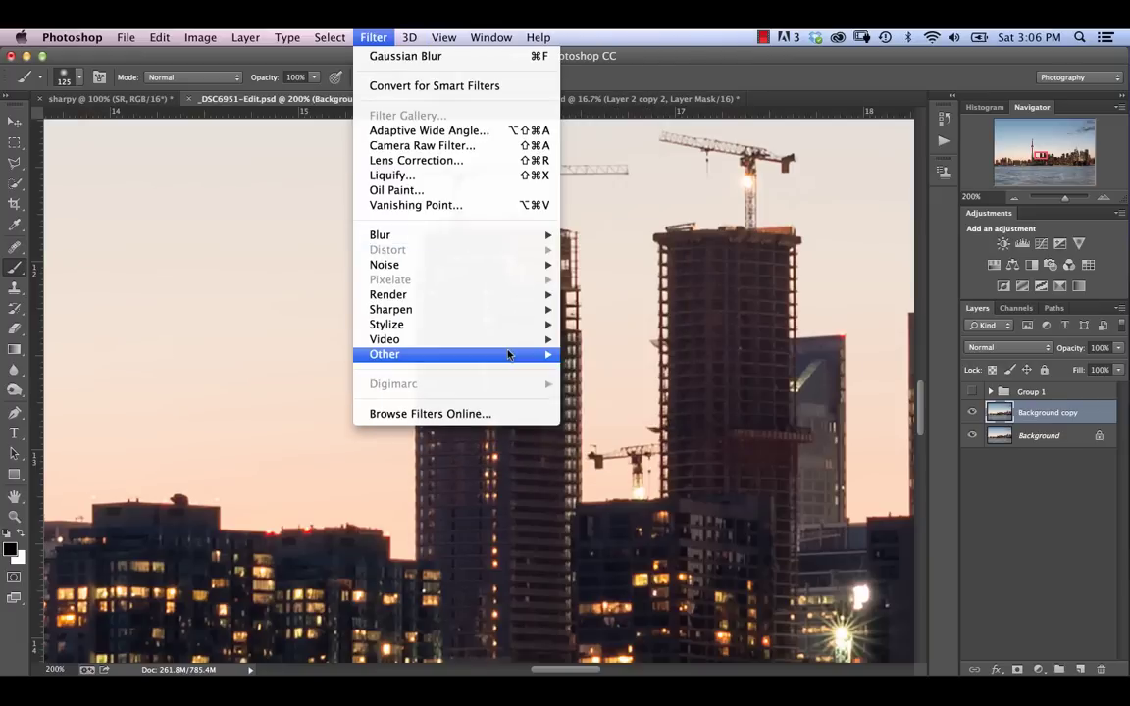
{"action": "mouse_move", "coordinate": [520, 309]}
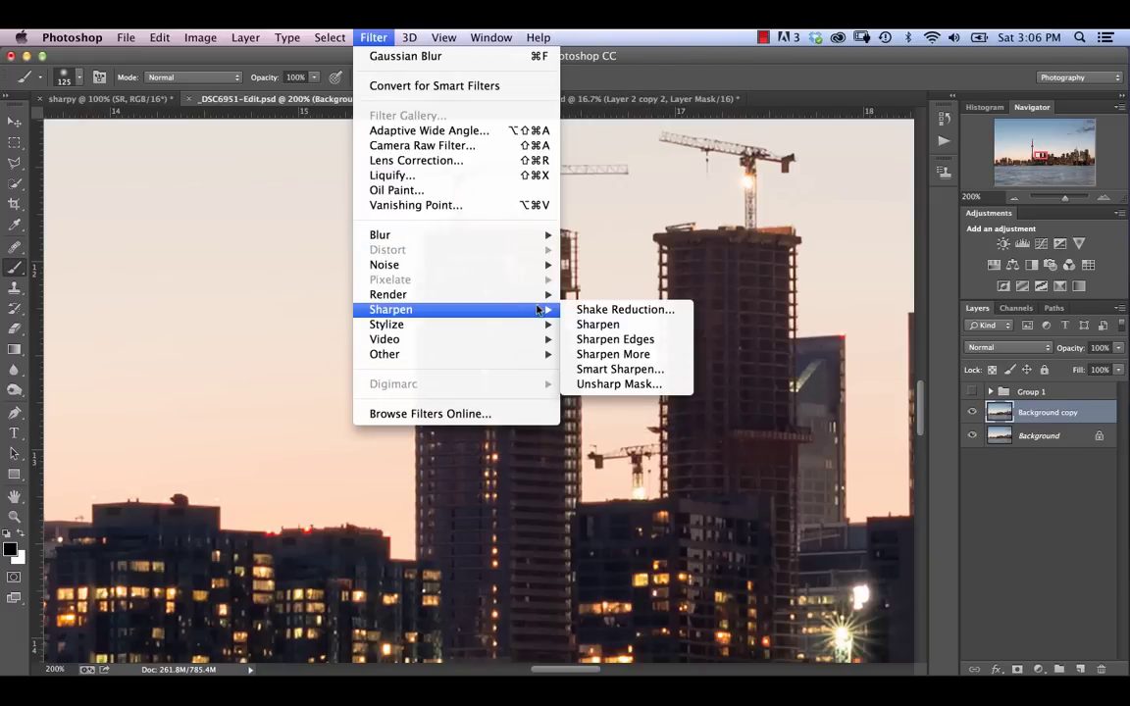
{"action": "left_click", "coordinate": [596, 319]}
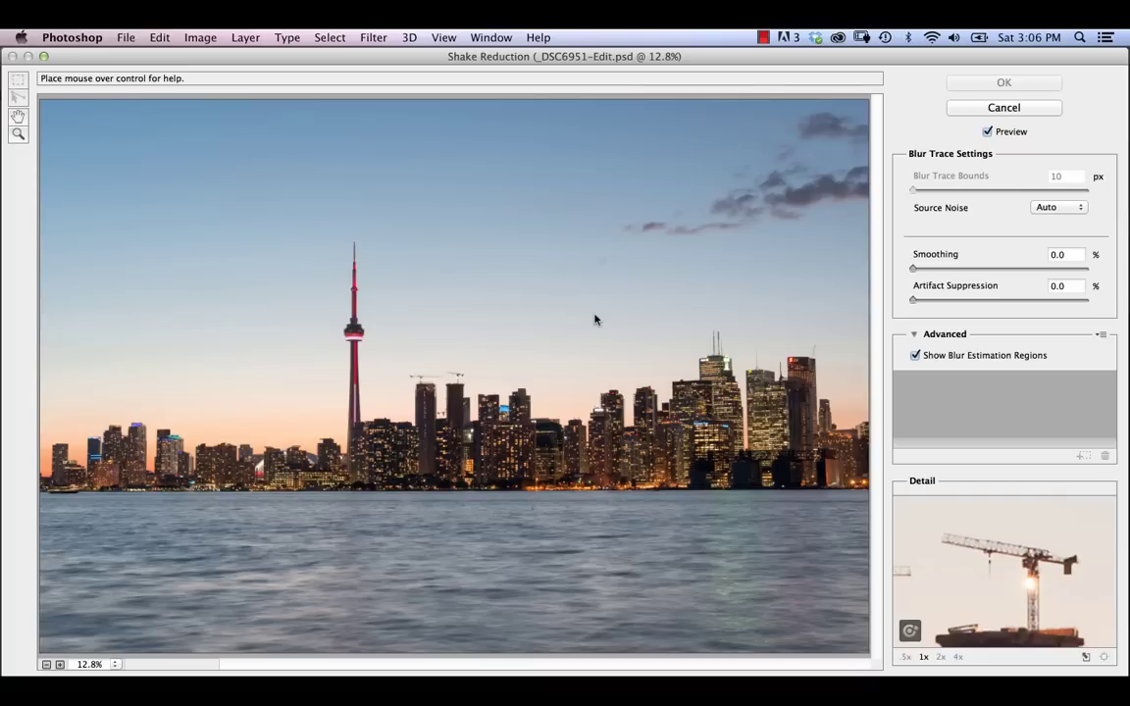
{"action": "key", "text": "super+plus"}
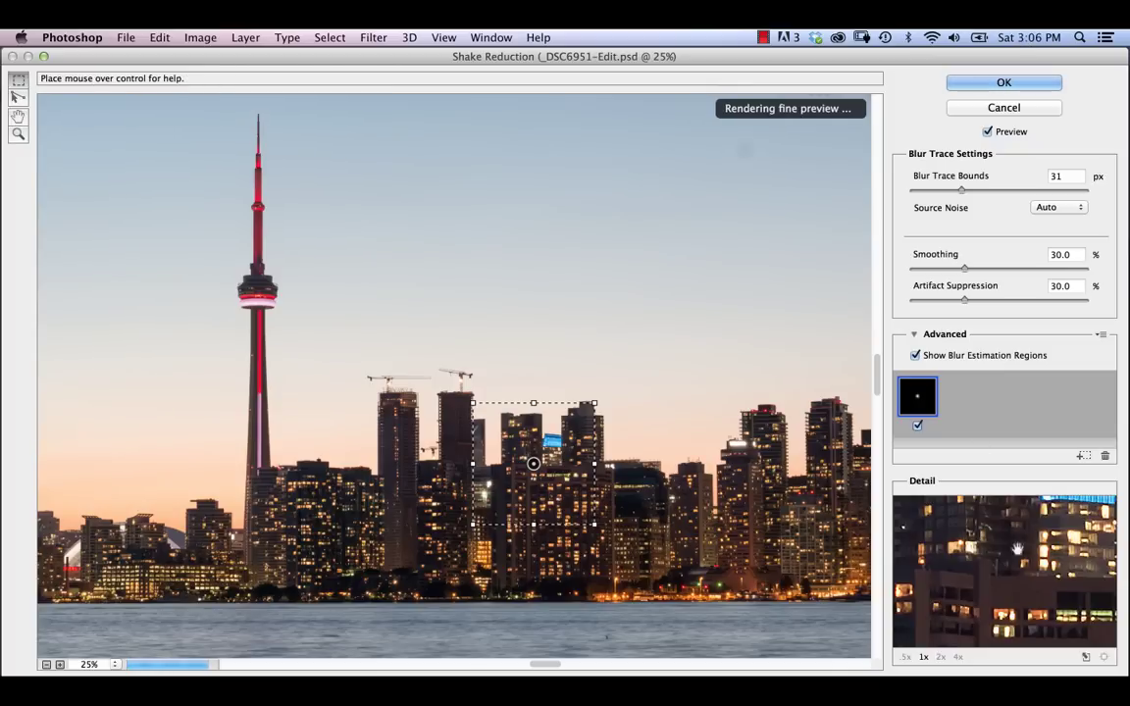
{"action": "left_click", "coordinate": [1002, 85]}
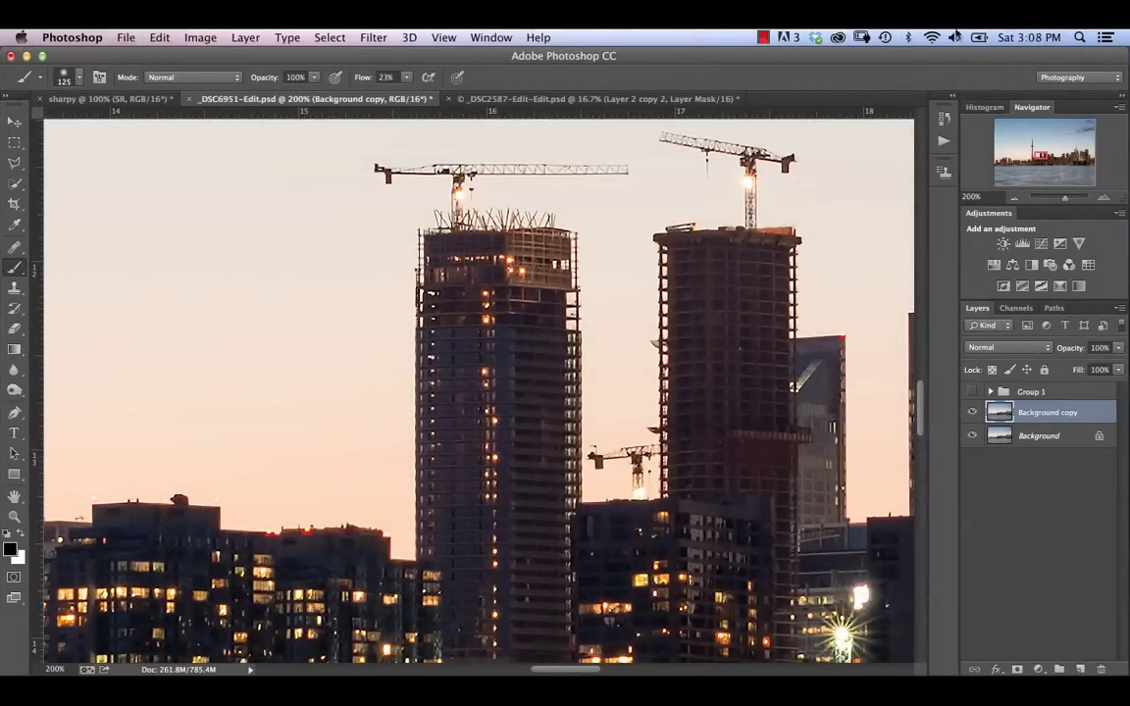
- Compare the sharpness of the cranes and buildings with the Background copy hidden and shown
{"action": "left_click", "coordinate": [971, 413]}
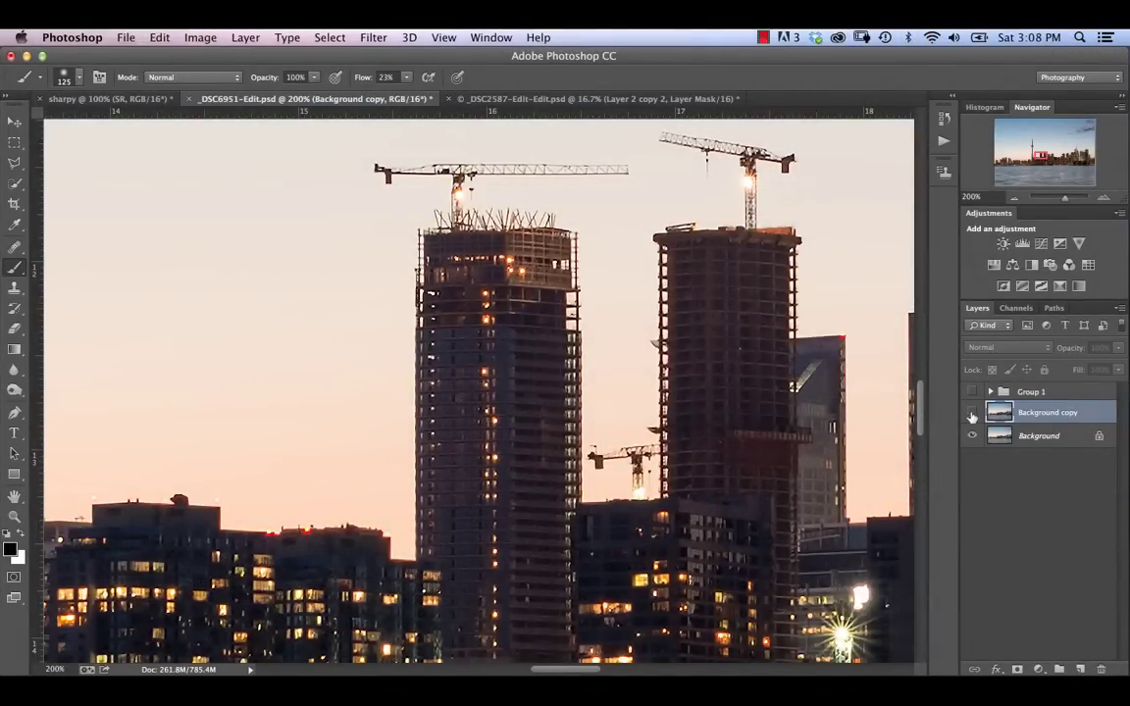
{"action": "left_click", "coordinate": [971, 413]}
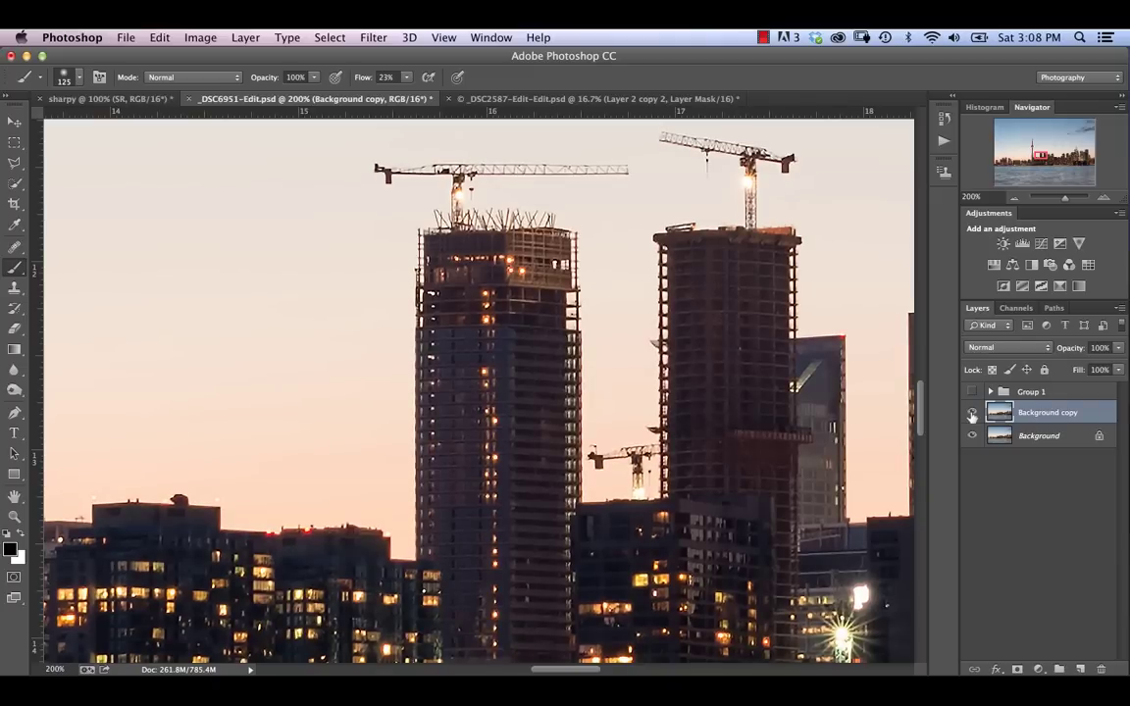
{"action": "left_click", "coordinate": [971, 413]}
{"action": "left_click", "coordinate": [971, 413]}
{"action": "left_click", "coordinate": [971, 413]}
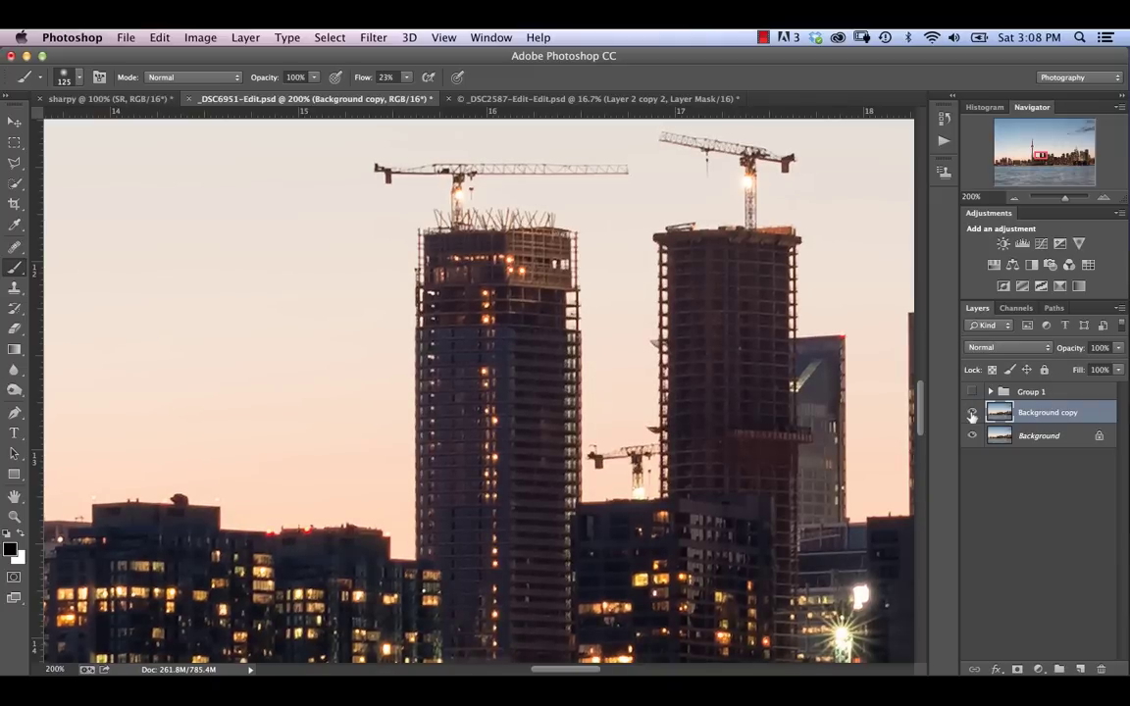
{"action": "left_click", "coordinate": [971, 413]}
{"action": "left_click", "coordinate": [971, 413]}
{"action": "left_click", "coordinate": [971, 413]}
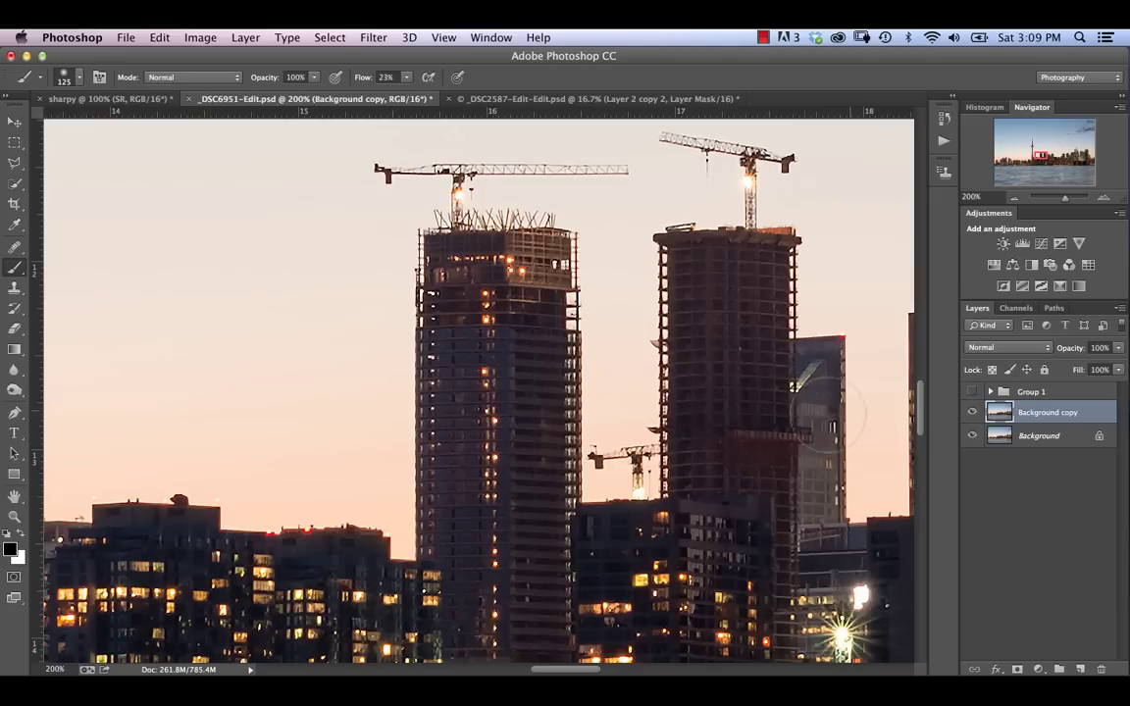
{"action": "left_click", "coordinate": [969, 413]}
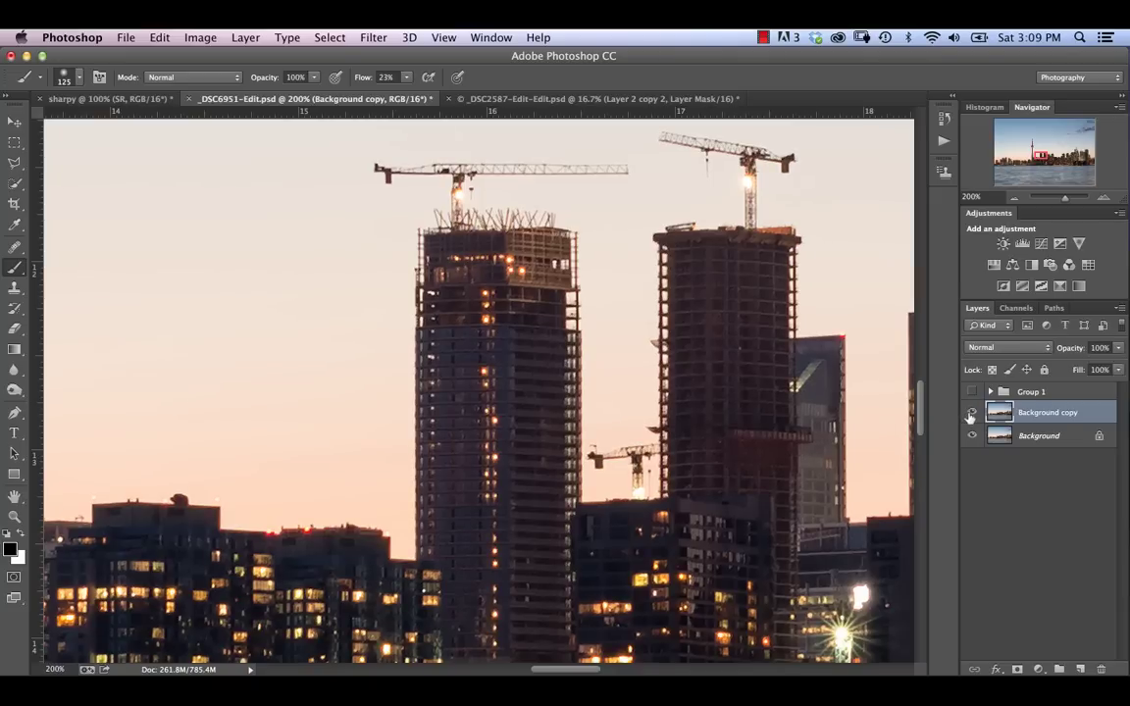
{"action": "left_click", "coordinate": [971, 413]}
- Hide the Background copy, show and expand Group 1, and set its High layer to Linear Light while viewing the tower
{"action": "scroll", "coordinate": [304, 348], "scroll_direction": "left", "scroll_amount": 10}
{"action": "scroll", "coordinate": [305, 347], "scroll_direction": "up", "scroll_amount": 10}
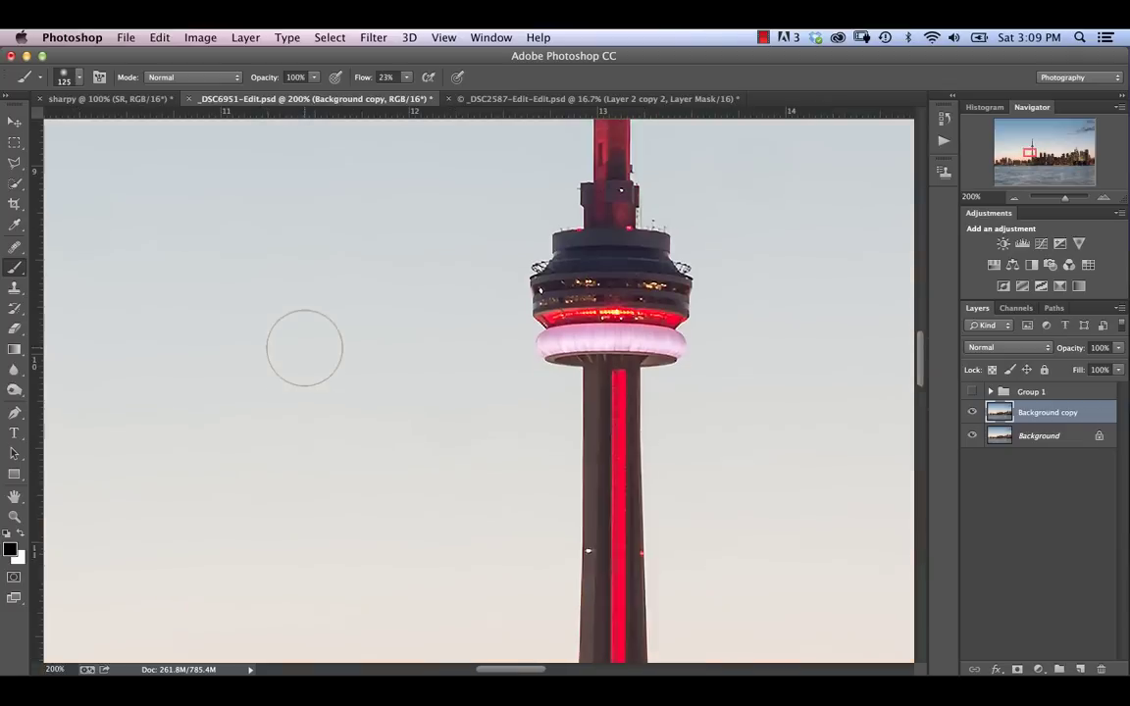
{"action": "scroll", "coordinate": [304, 348], "scroll_direction": "right", "scroll_amount": 3}
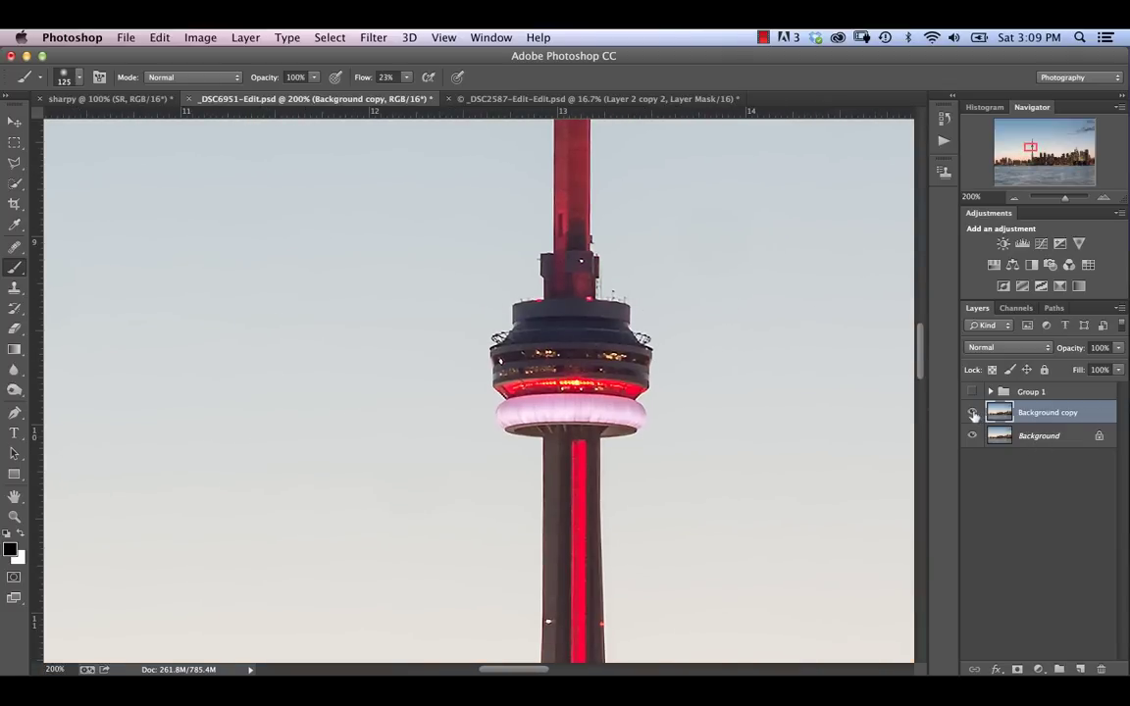
{"action": "right_click", "coordinate": [994, 400]}
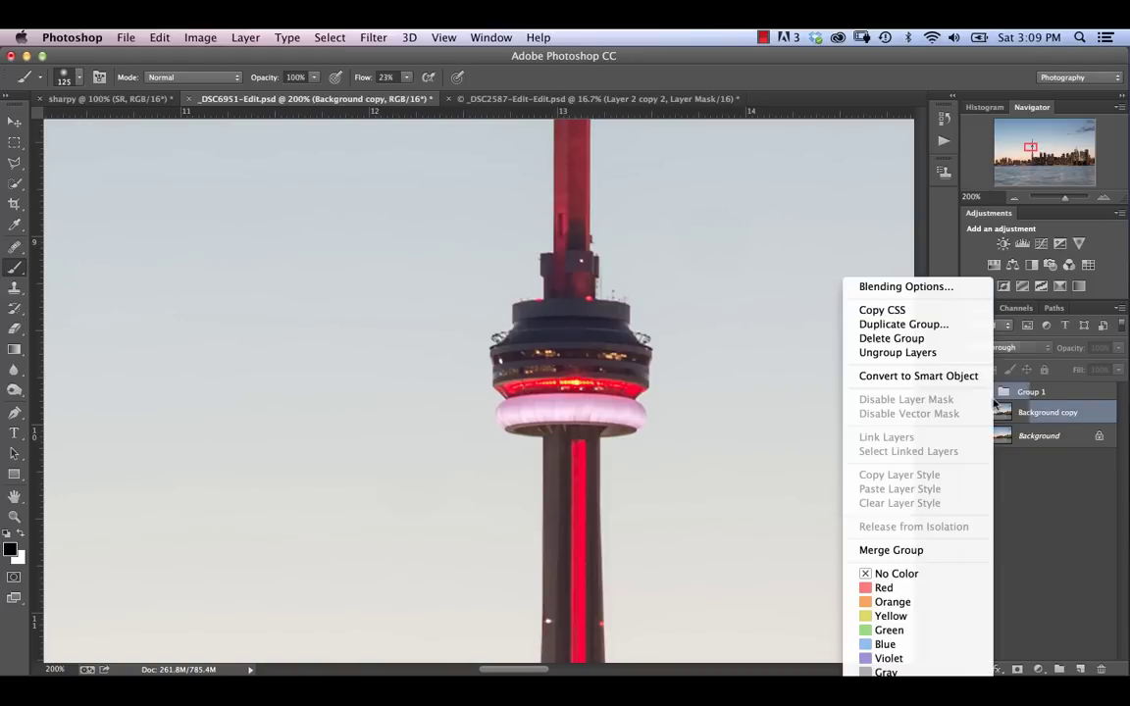
{"action": "left_click", "coordinate": [994, 400]}
{"action": "left_click", "coordinate": [996, 392]}
{"action": "right_click", "coordinate": [1003, 413]}
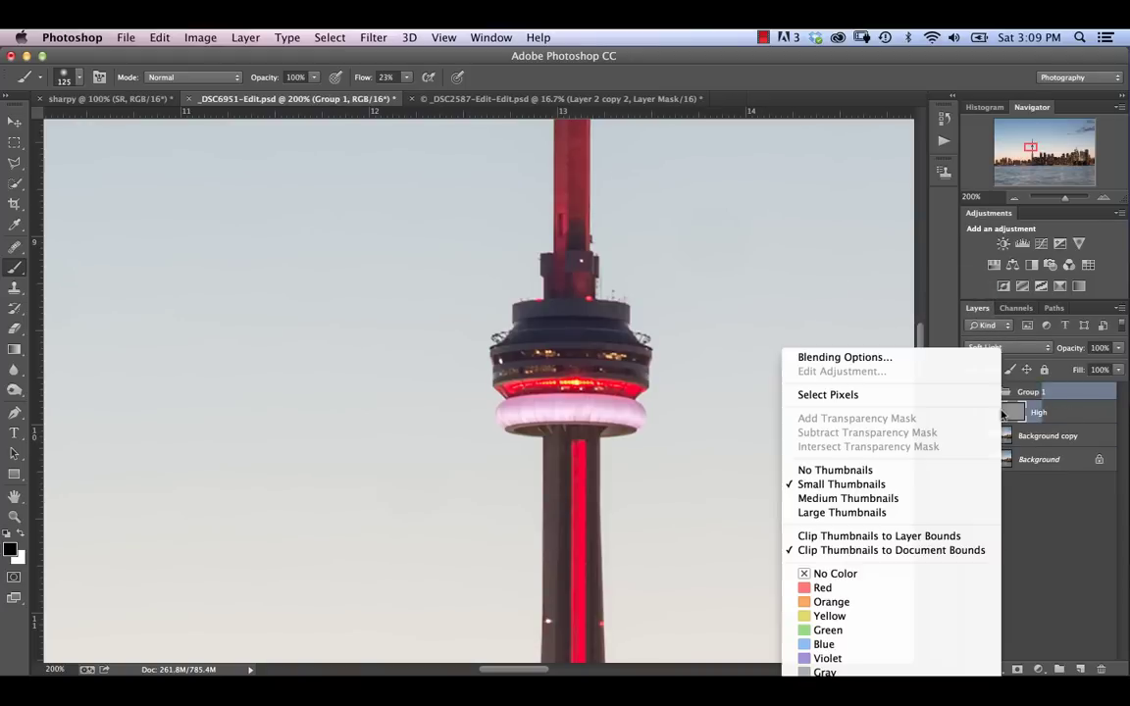
{"action": "left_click", "coordinate": [1010, 347]}
{"action": "left_click", "coordinate": [1010, 347]}
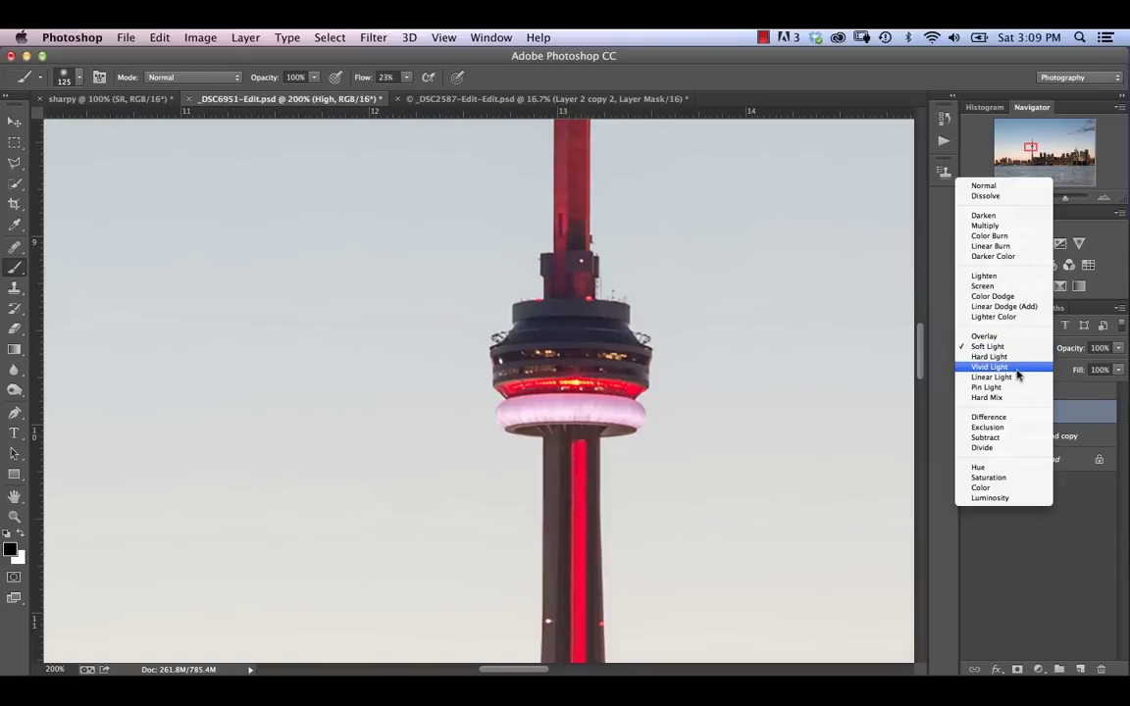
{"action": "left_click", "coordinate": [1017, 377]}
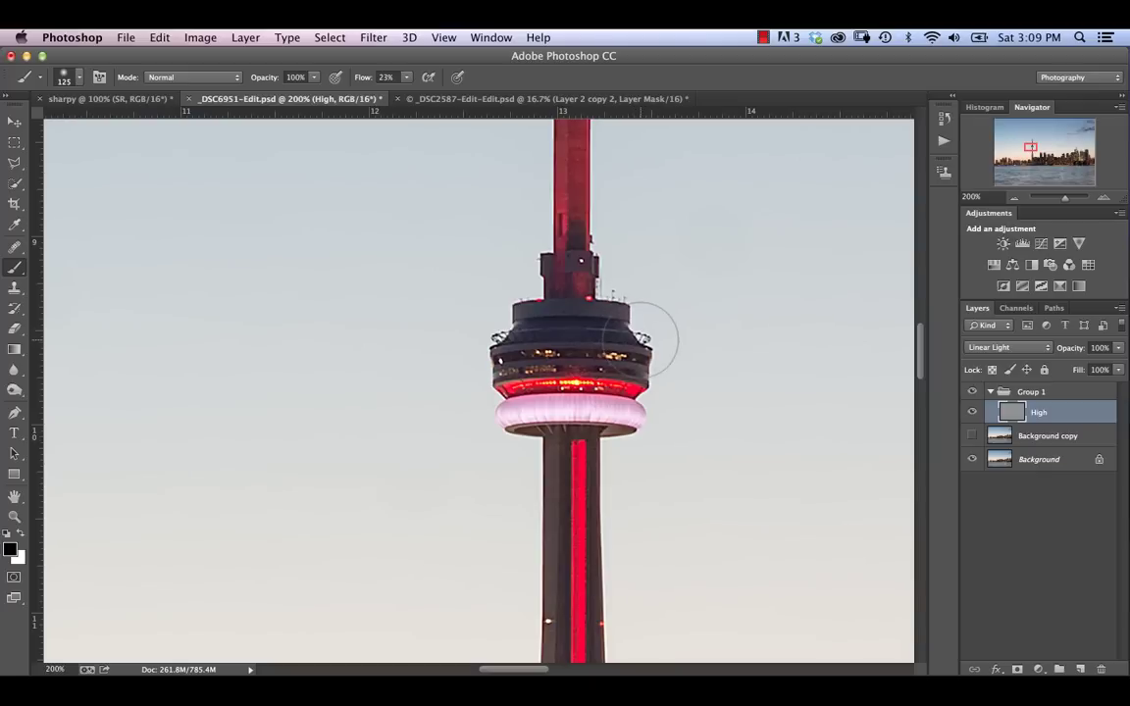
- Hide Group 1, show the Background copy instead, and examine the tower and the cranes
{"action": "left_click", "coordinate": [972, 394]}
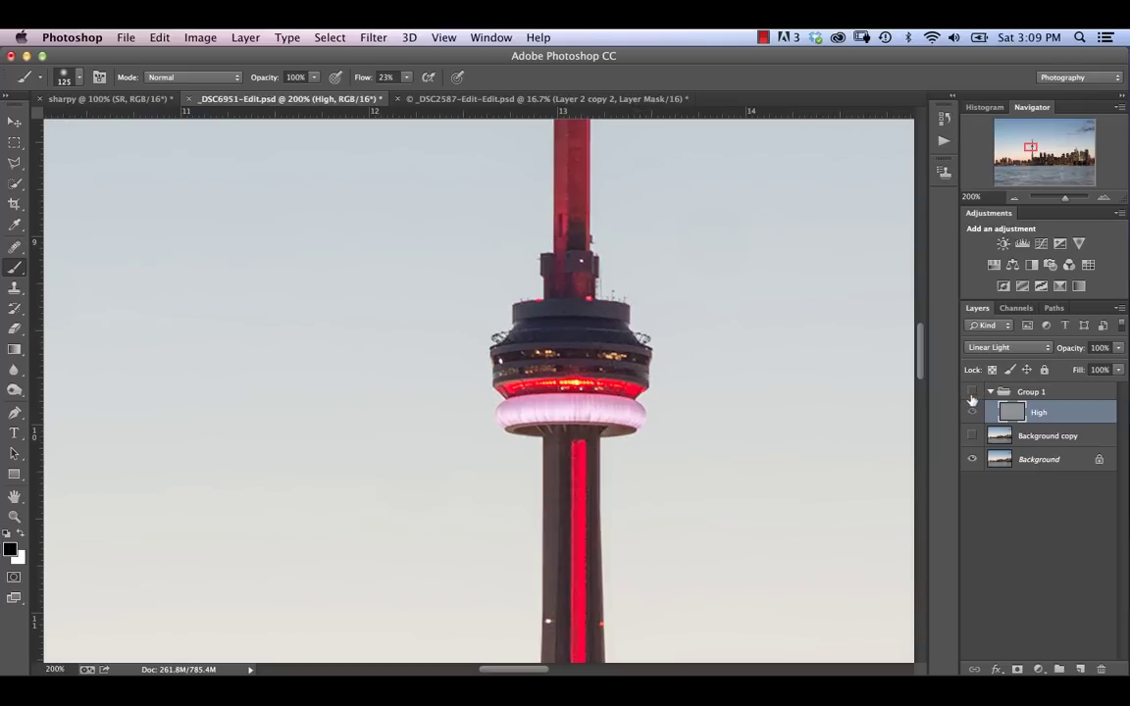
{"action": "left_click", "coordinate": [972, 435]}
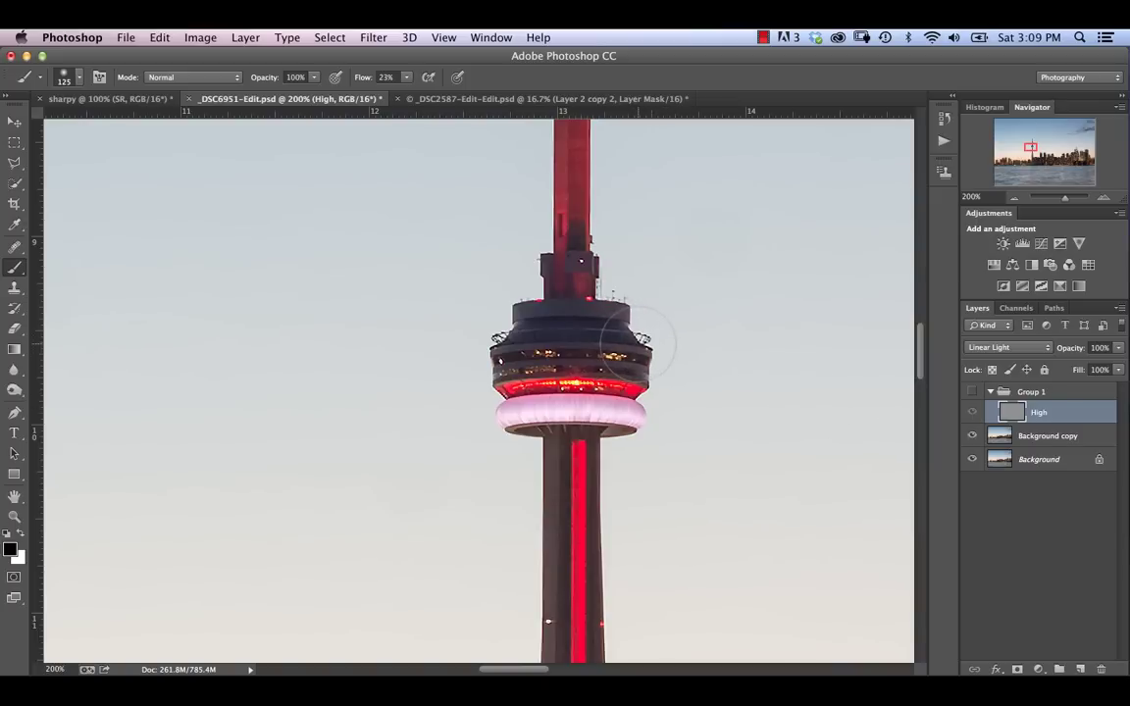
{"action": "scroll", "coordinate": [638, 343], "scroll_direction": "right", "scroll_amount": 10}
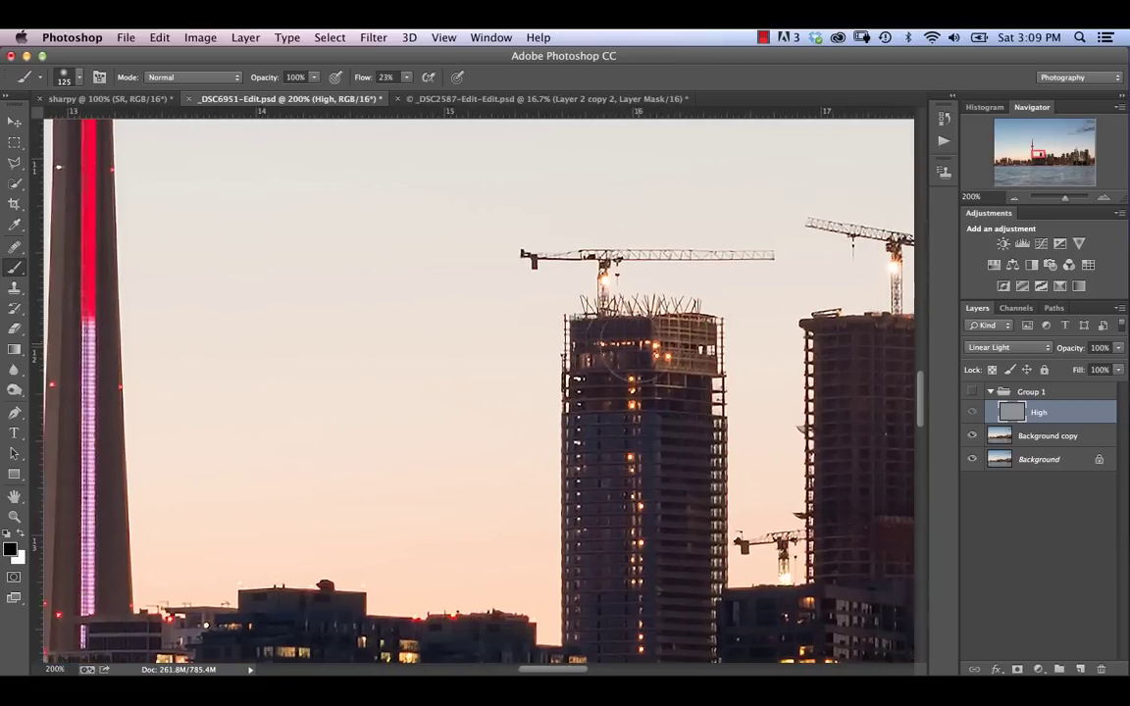
{"action": "scroll", "coordinate": [628, 353], "scroll_direction": "right", "scroll_amount": 5}
{"action": "scroll", "coordinate": [628, 353], "scroll_direction": "down", "scroll_amount": 3}
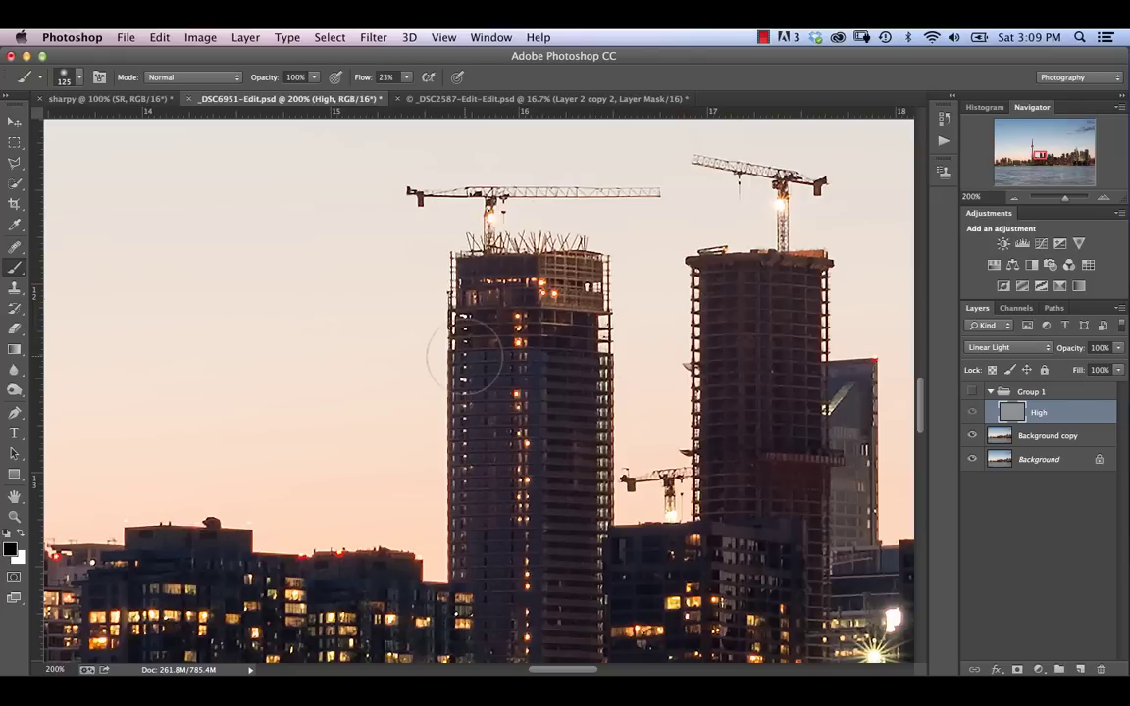
- Compare the cranes using Group 1 alone against the Background copy alone, leaving the Background copy shown
{"action": "left_click", "coordinate": [972, 435]}
{"action": "left_click", "coordinate": [972, 392]}
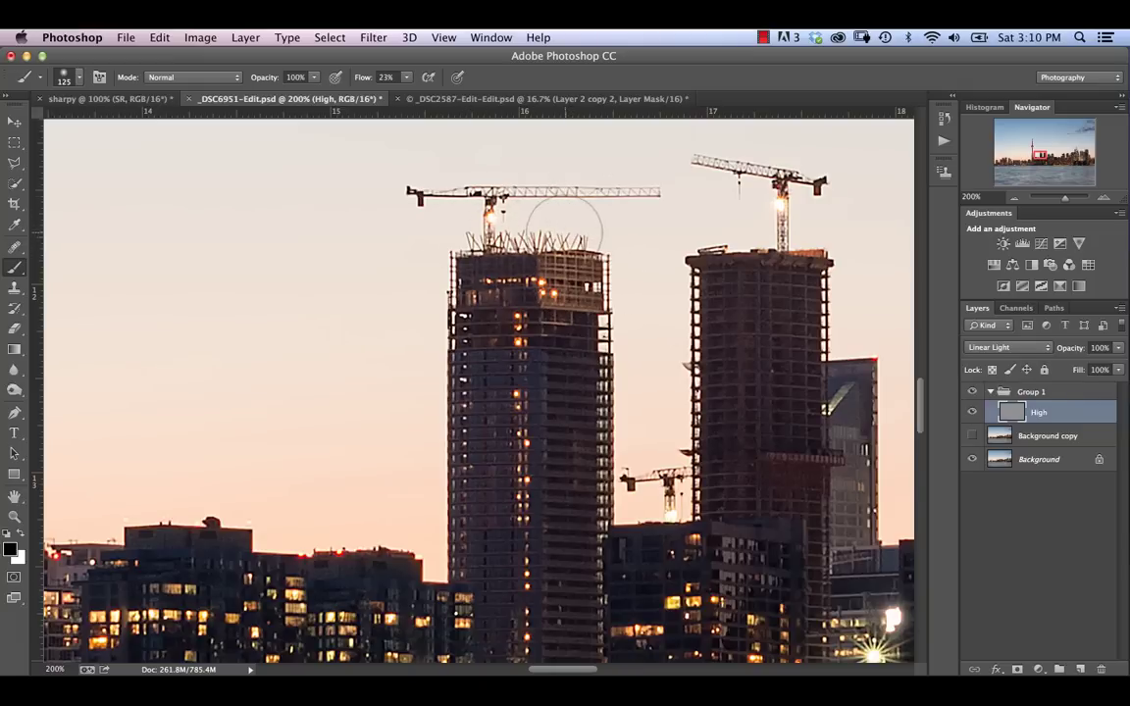
{"action": "left_click", "coordinate": [972, 391]}
{"action": "left_click", "coordinate": [972, 436]}
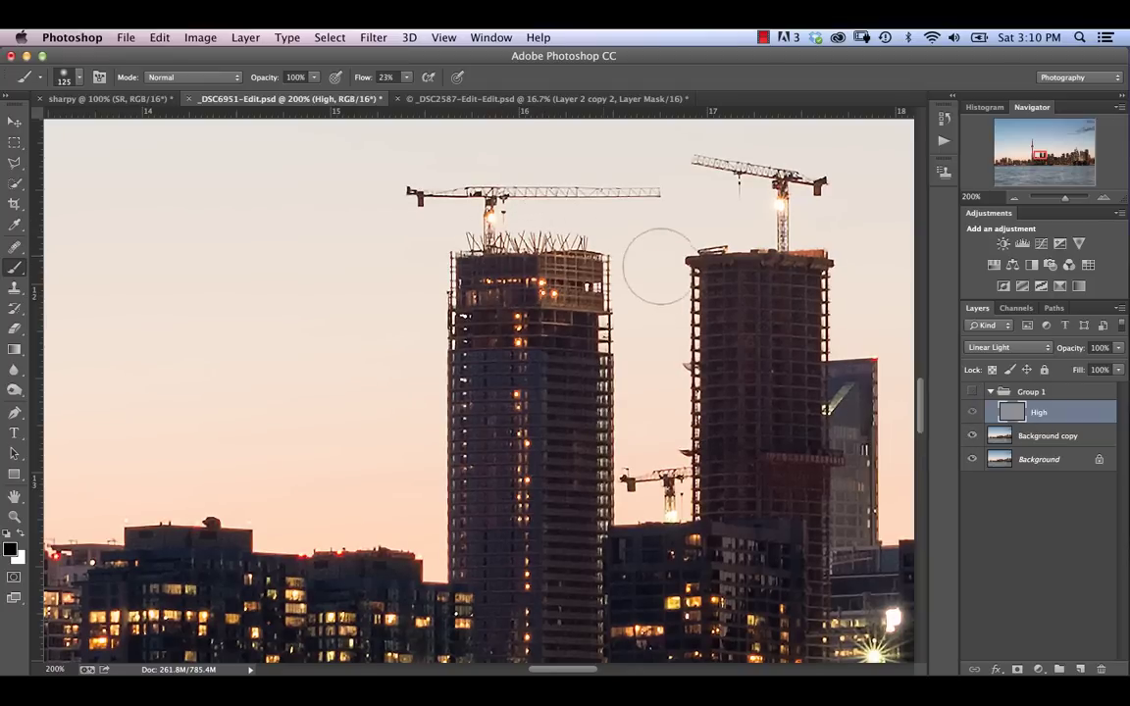
- Set the Background copy's opacity to 60%
{"action": "left_click", "coordinate": [1042, 436]}
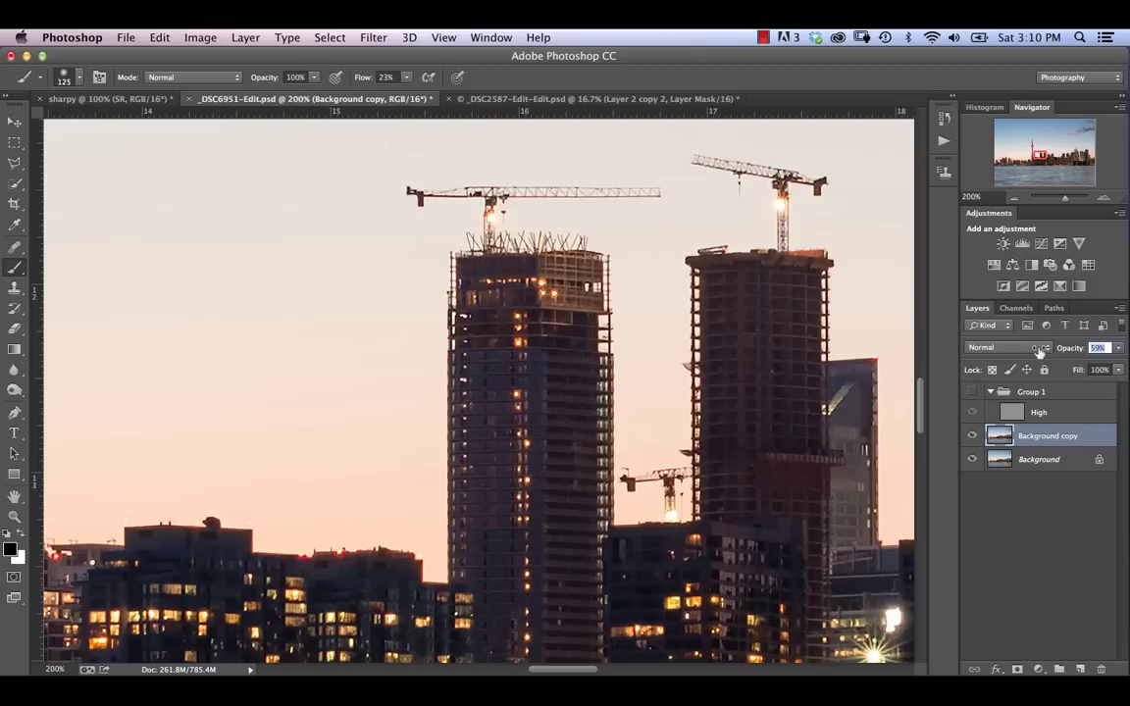
{"action": "key", "text": "Up"}
{"action": "key", "text": "Return"}
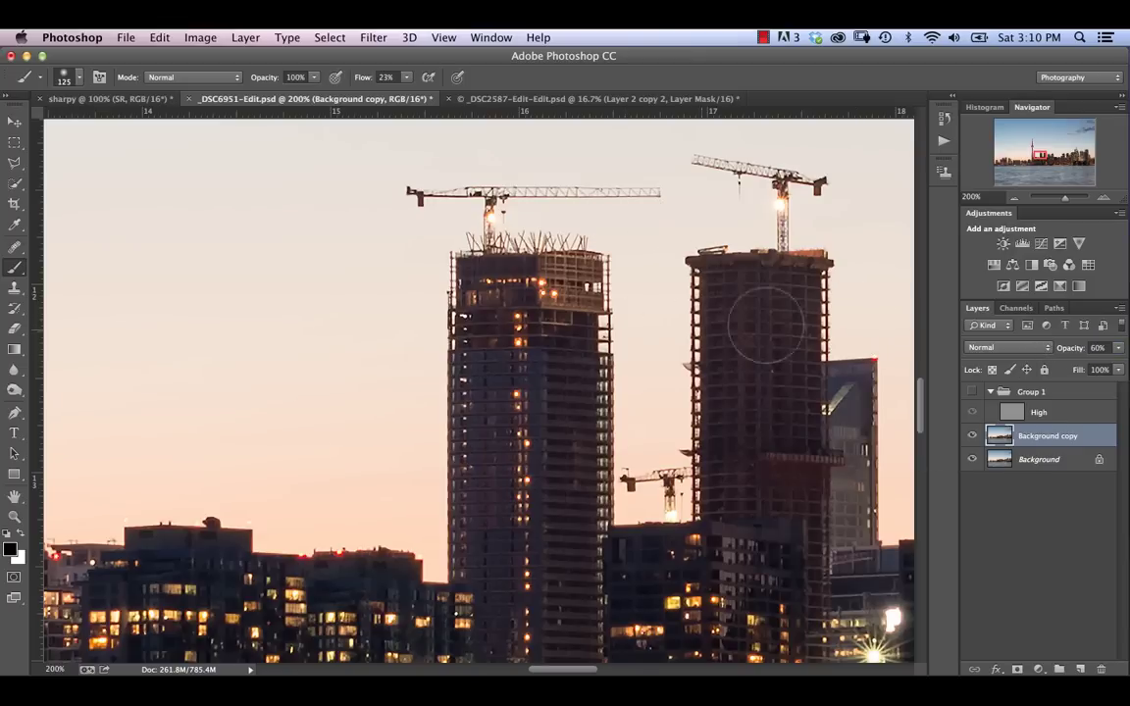
- Examine the tower at 200%, then the whole skyline at a reduced zoom
{"action": "scroll", "coordinate": [483, 353], "scroll_direction": "left", "scroll_amount": 10}
{"action": "scroll", "coordinate": [483, 353], "scroll_direction": "up", "scroll_amount": 10}
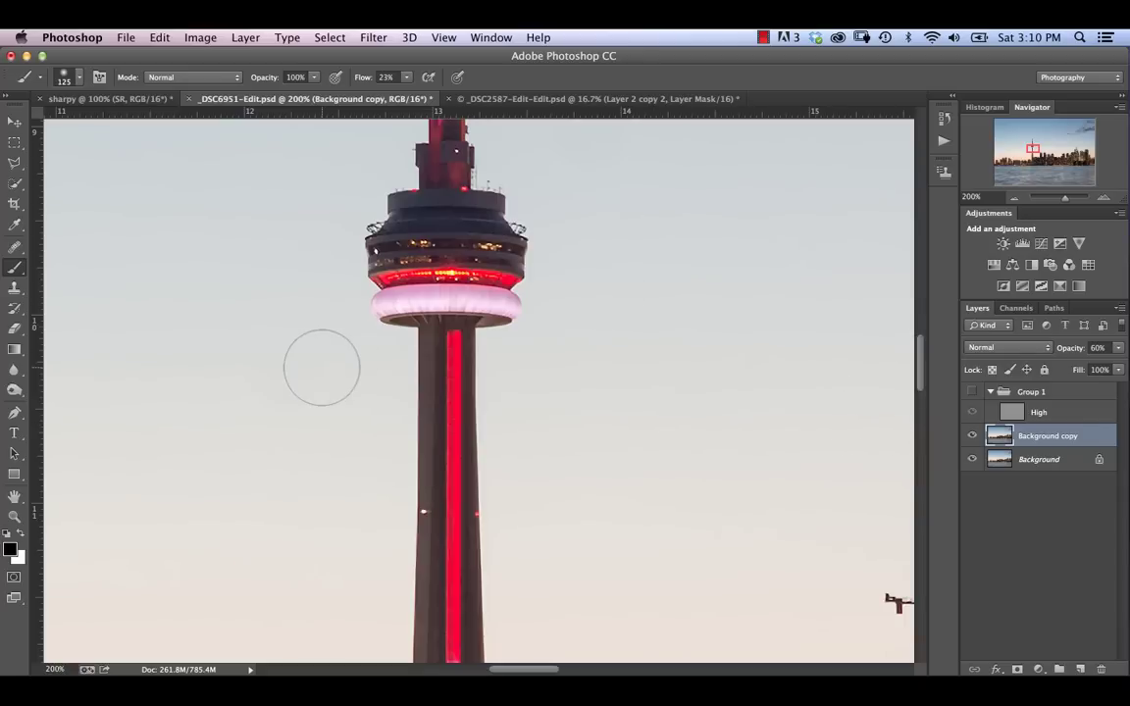
{"action": "key", "text": "super+minus"}
{"action": "key", "text": "super+minus"}
{"action": "key", "text": "super+minus"}
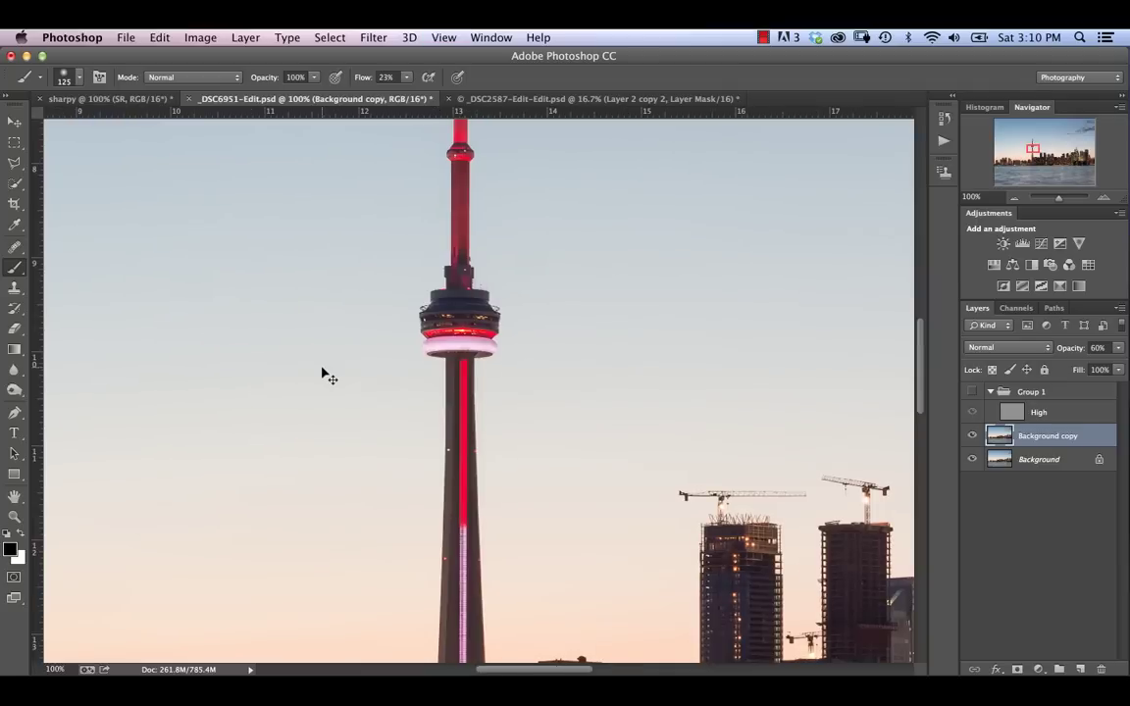
{"action": "key", "text": "super+minus"}
{"action": "key", "text": "super+minus"}
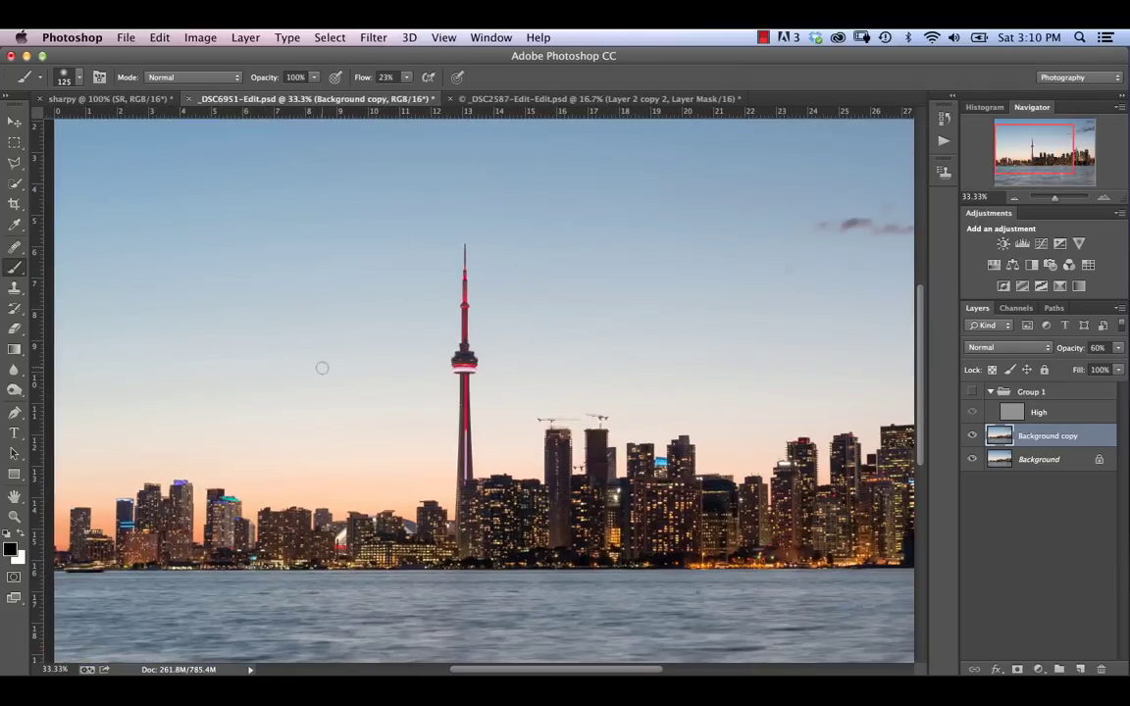
- Switch to the portrait document _DSC2587-Edit-Edit.psd and delete Layer 2 copy and Layer 2 copy 2
{"action": "left_click", "coordinate": [509, 101]}
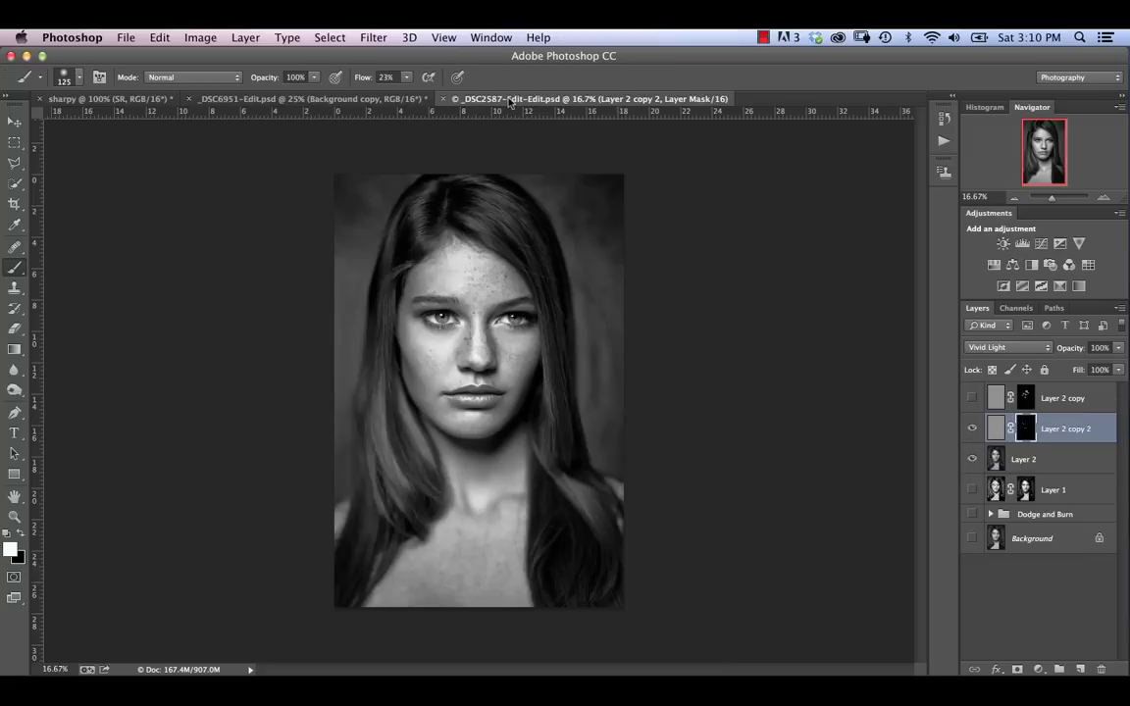
{"action": "left_click", "coordinate": [1068, 400], "text": "shift"}
{"action": "key", "text": "Delete"}
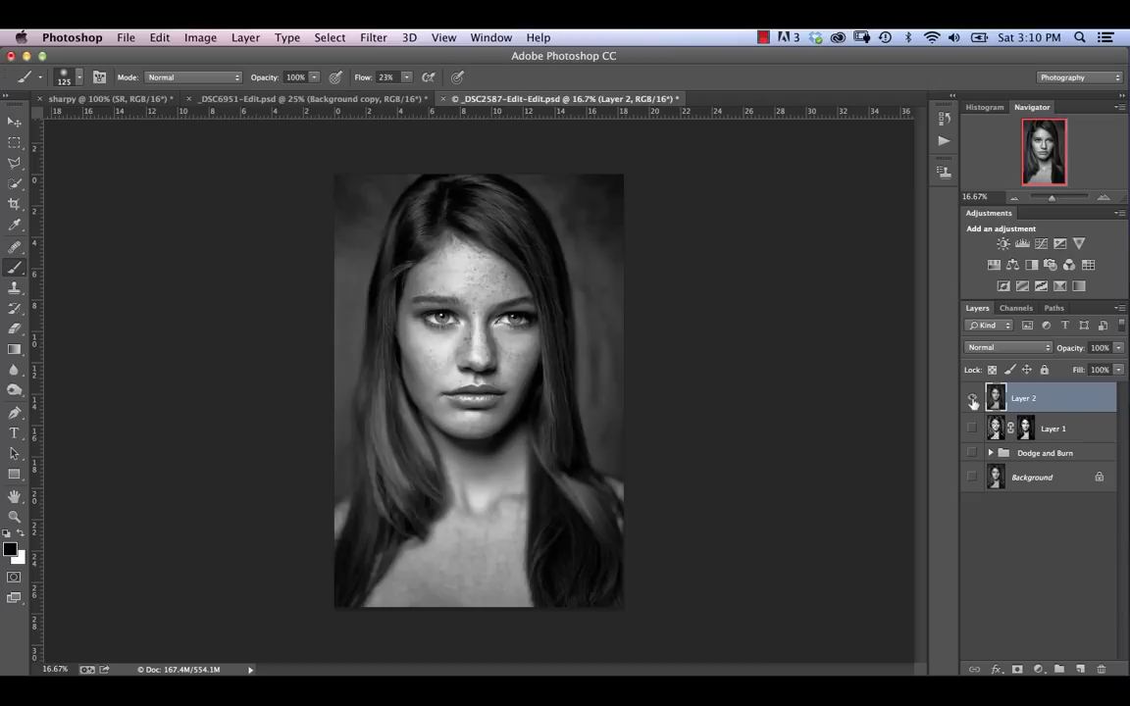
- Duplicate Layer 2 twice and hide Layer 2 copy
{"action": "key", "text": "super+j"}
{"action": "key", "text": "super+j"}
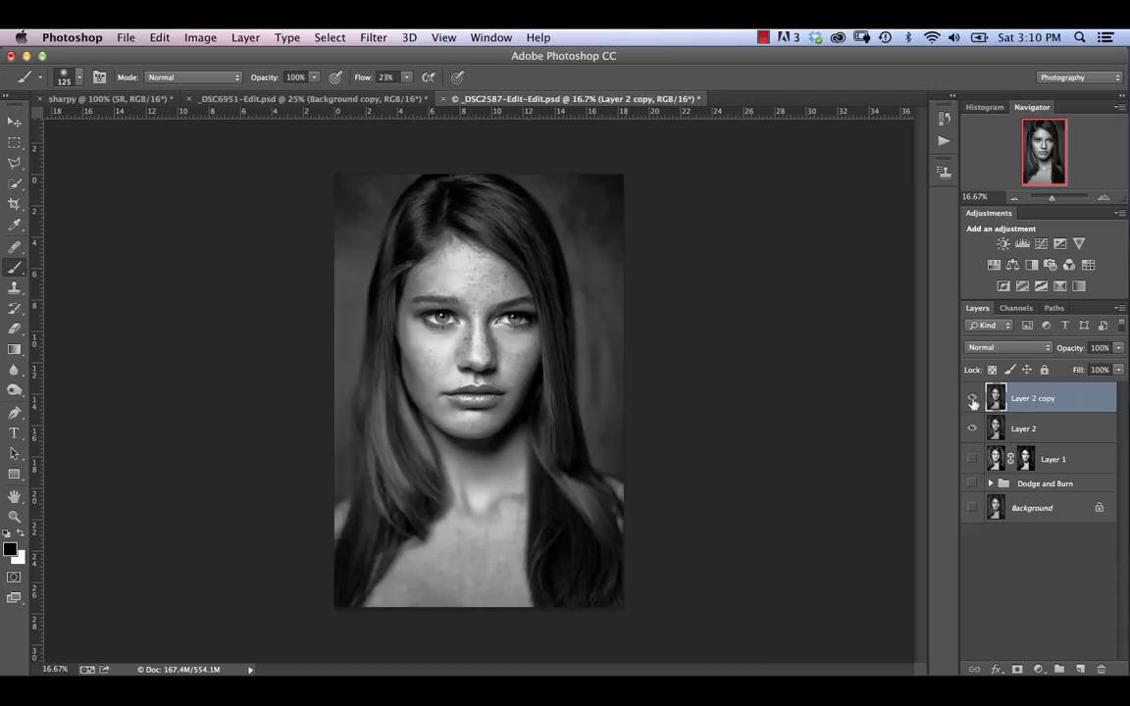
{"action": "left_click", "coordinate": [972, 428]}
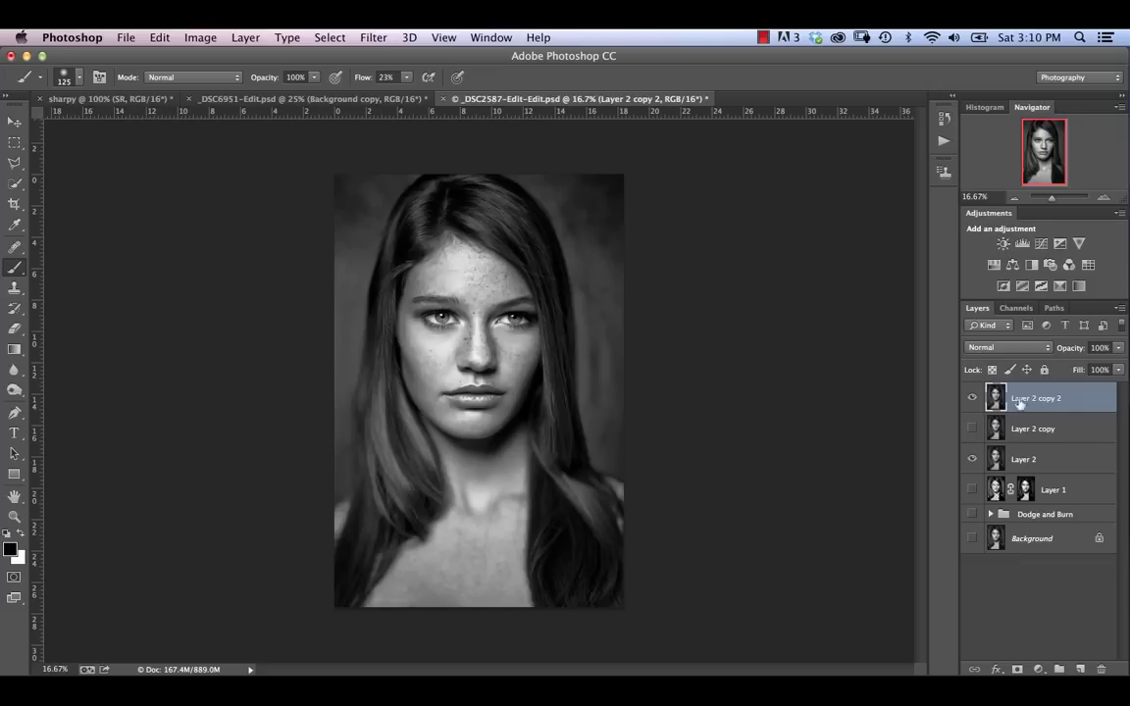
- Set Layer 2 copy 2 to Soft Light and apply a High Pass filter with a radius of 9.7 pixels
{"action": "left_click", "coordinate": [1006, 348]}
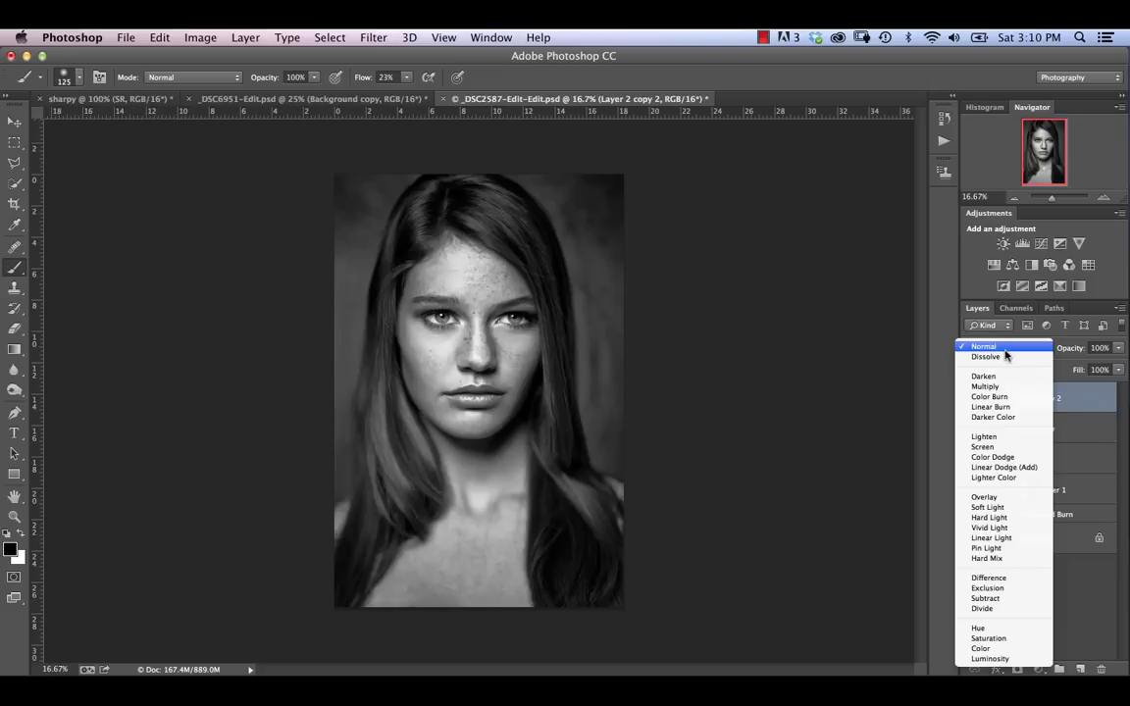
{"action": "left_click", "coordinate": [988, 507]}
{"action": "left_click", "coordinate": [372, 38]}
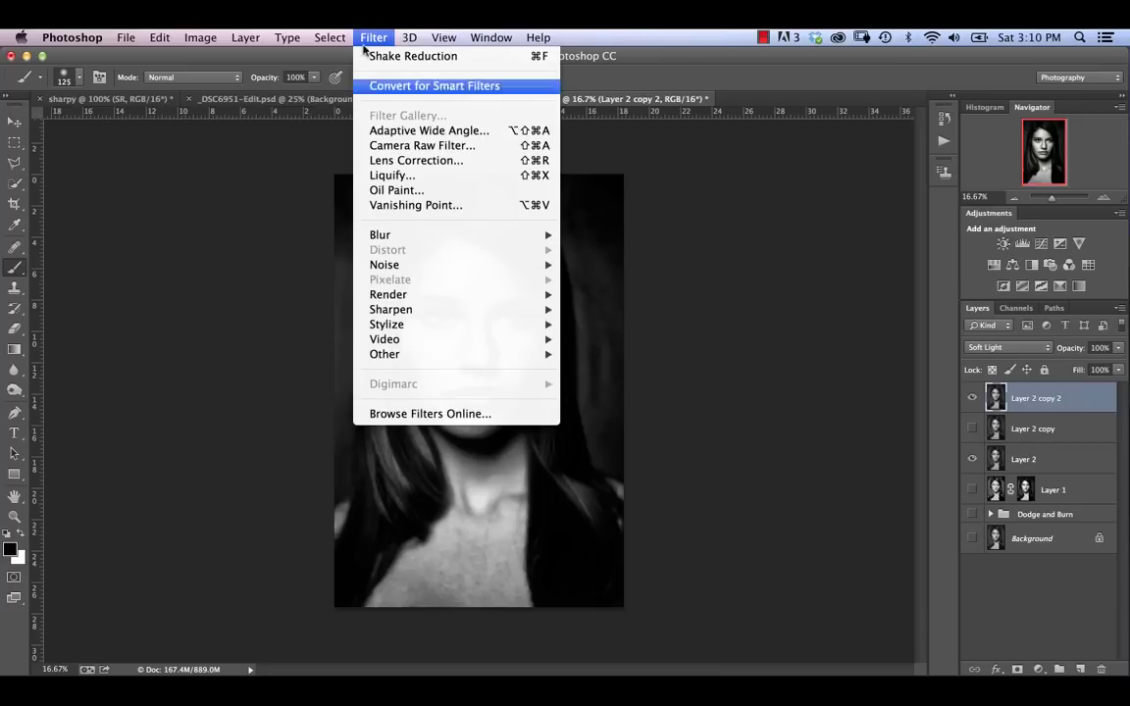
{"action": "mouse_move", "coordinate": [491, 355]}
{"action": "left_click", "coordinate": [650, 371]}
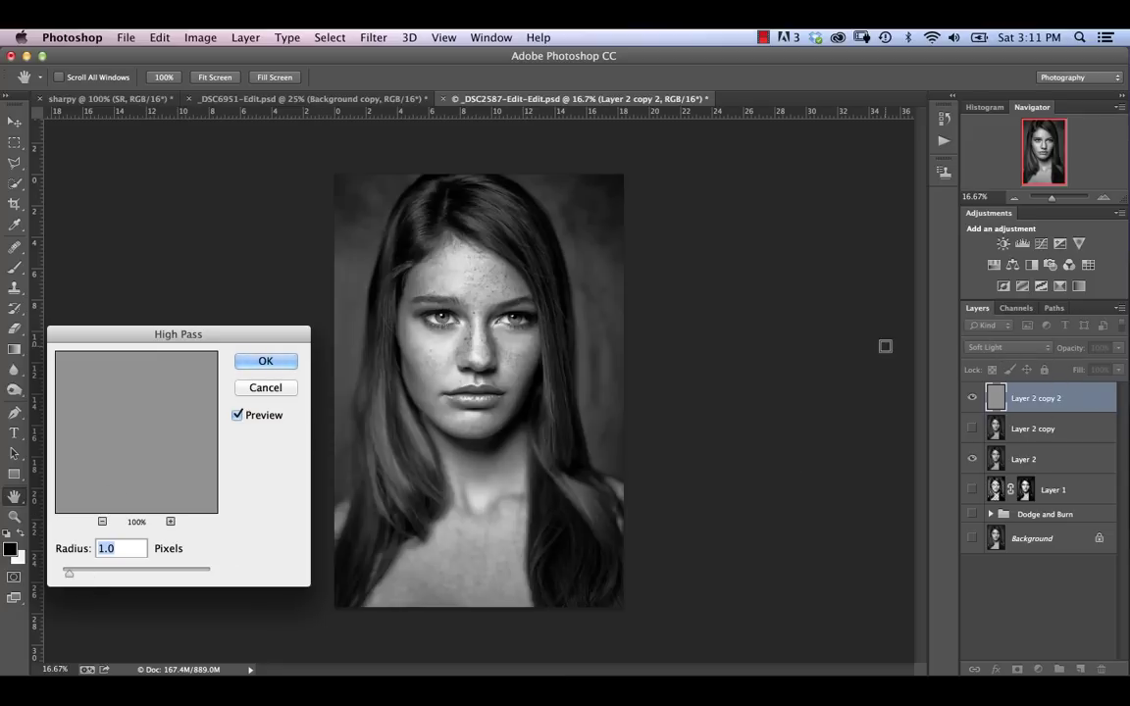
{"action": "left_click_drag", "start_coordinate": [69, 573], "coordinate": [127, 572]}
{"action": "mouse_move", "coordinate": [125, 572]}
{"action": "left_mouse_down"}
{"action": "mouse_move", "coordinate": [110, 575]}
{"action": "mouse_move", "coordinate": [120, 576]}
{"action": "left_mouse_up"}
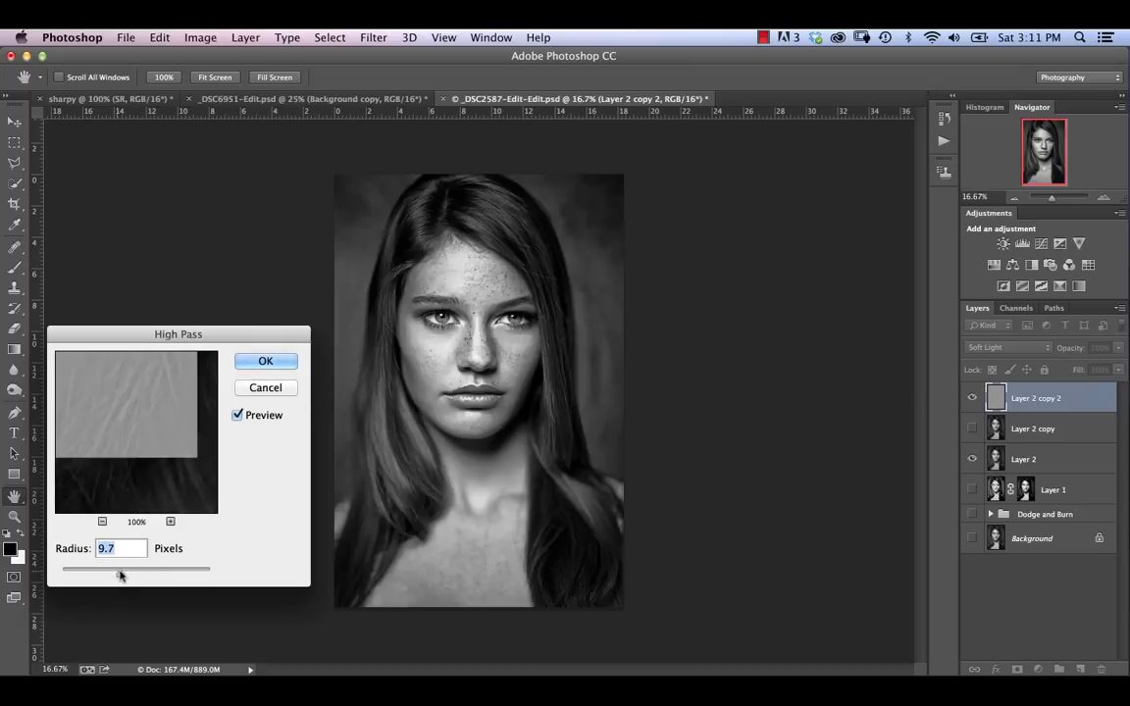
{"action": "left_click", "coordinate": [265, 361]}
{"action": "key", "text": "b"}
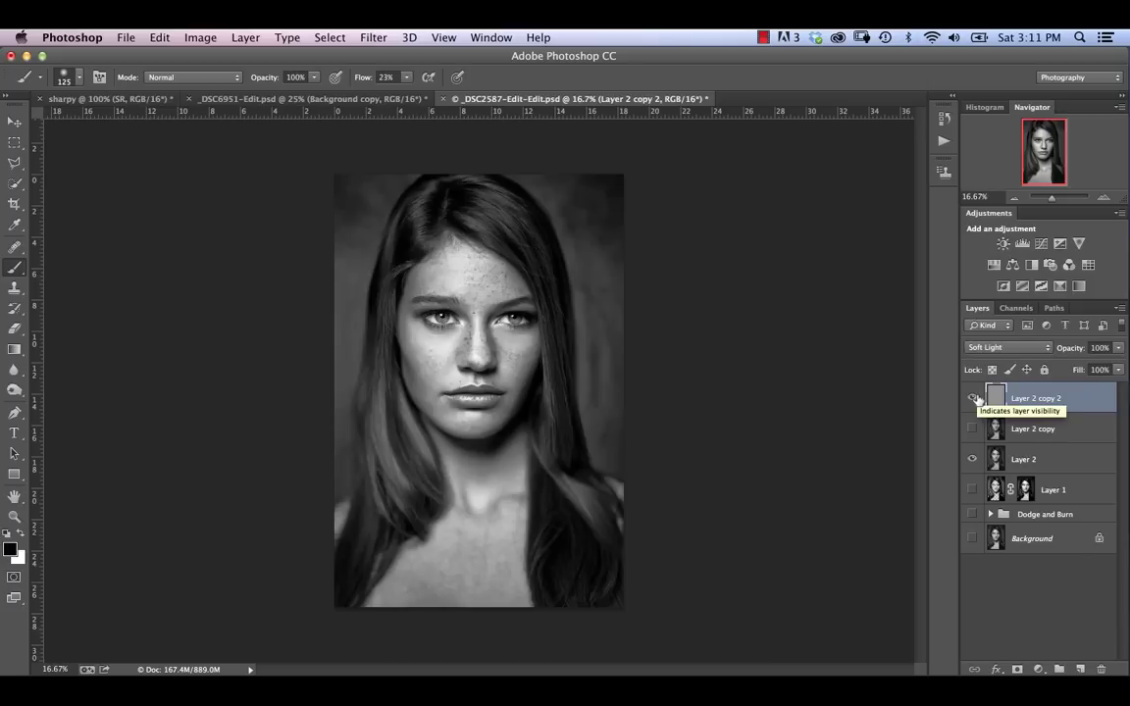
- Compare the face at 50% with Layer 2 copy 2 hidden and shown
{"action": "key", "text": "super+plus"}
{"action": "key", "text": "super+plus"}
{"action": "key", "text": "super+plus"}
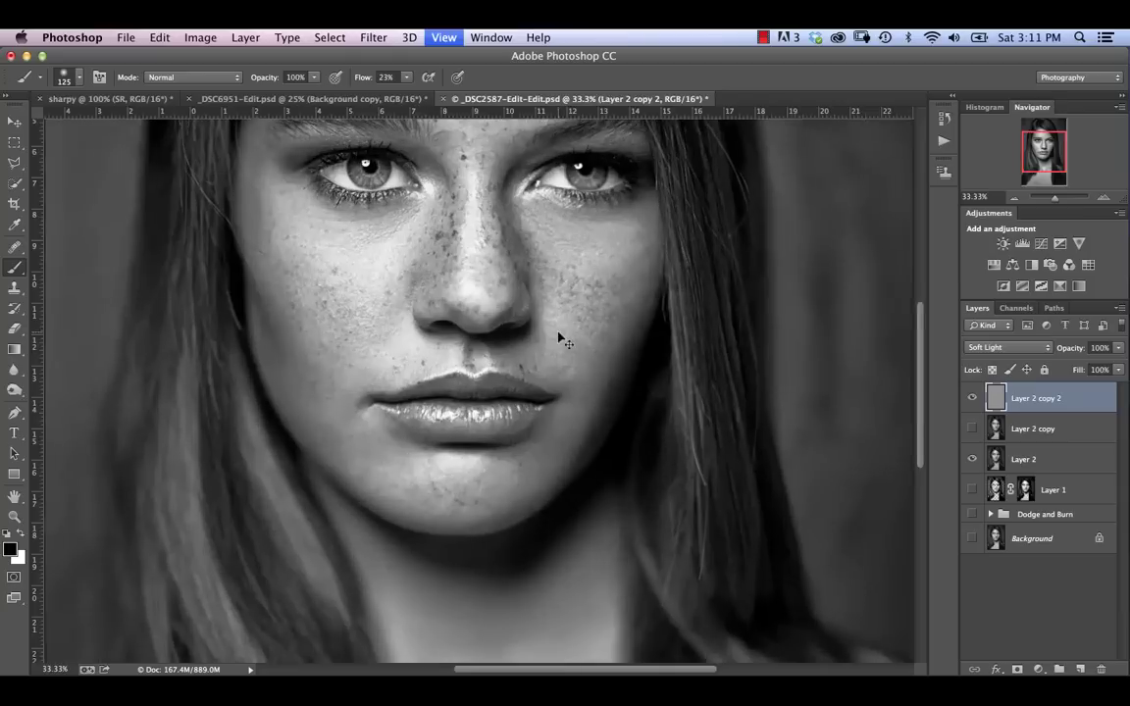
{"action": "scroll", "coordinate": [491, 383], "scroll_direction": "left", "scroll_amount": 1}
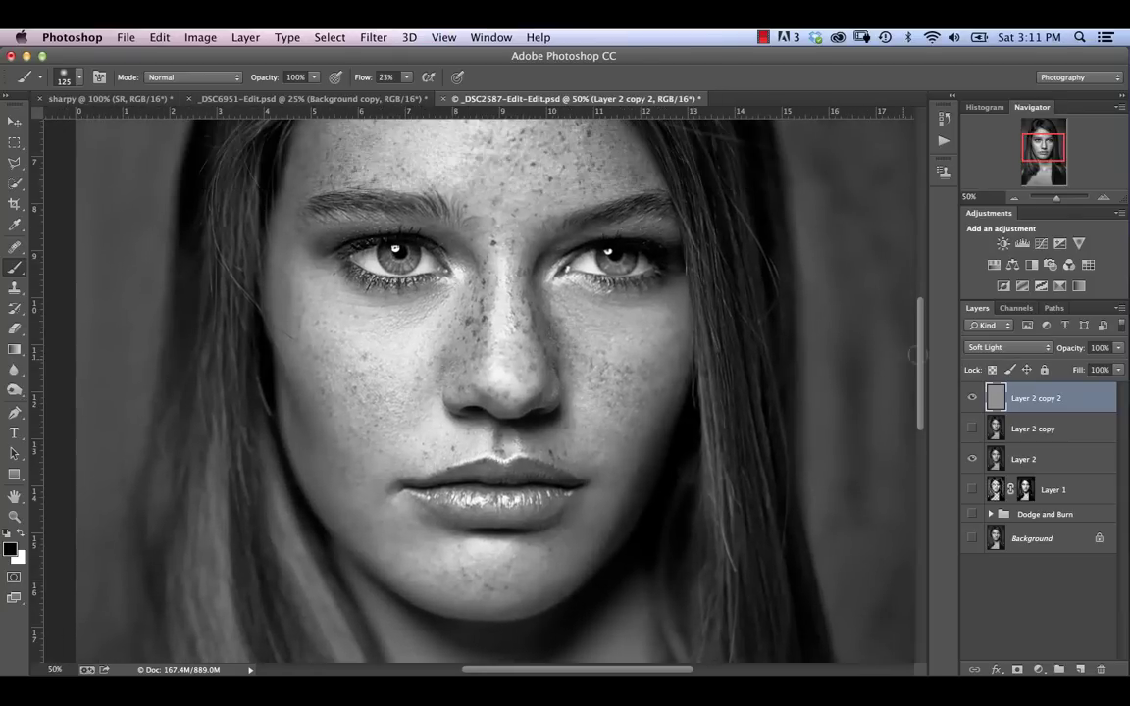
{"action": "left_click", "coordinate": [971, 398]}
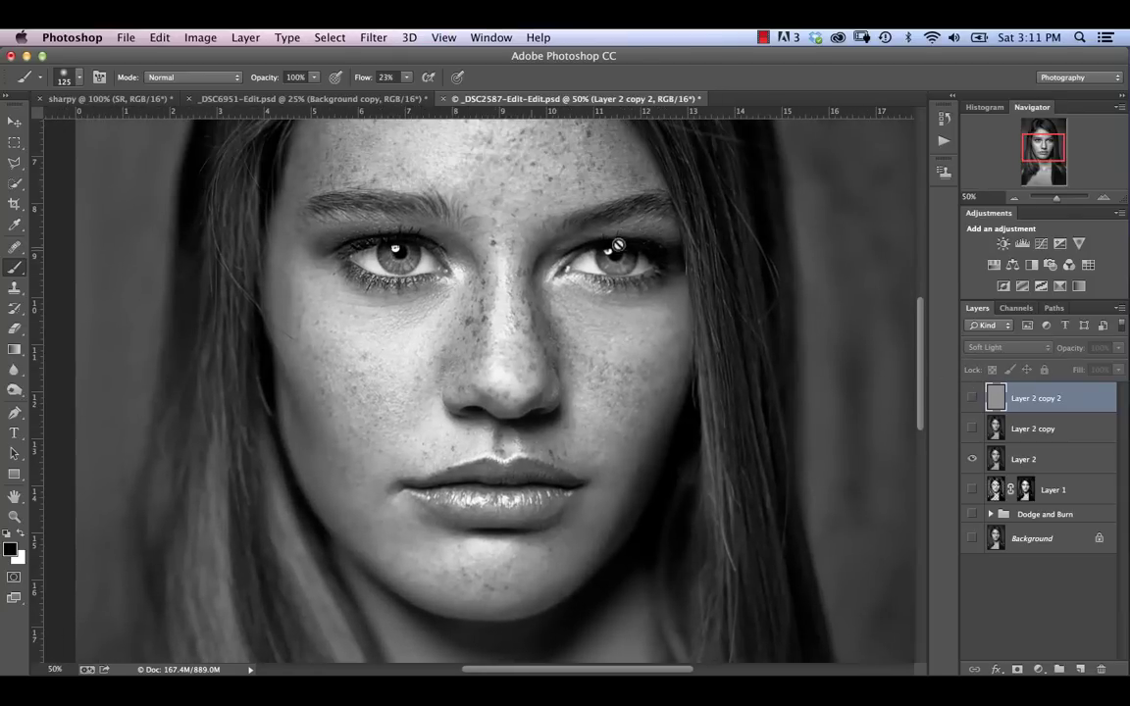
{"action": "left_click", "coordinate": [972, 397]}
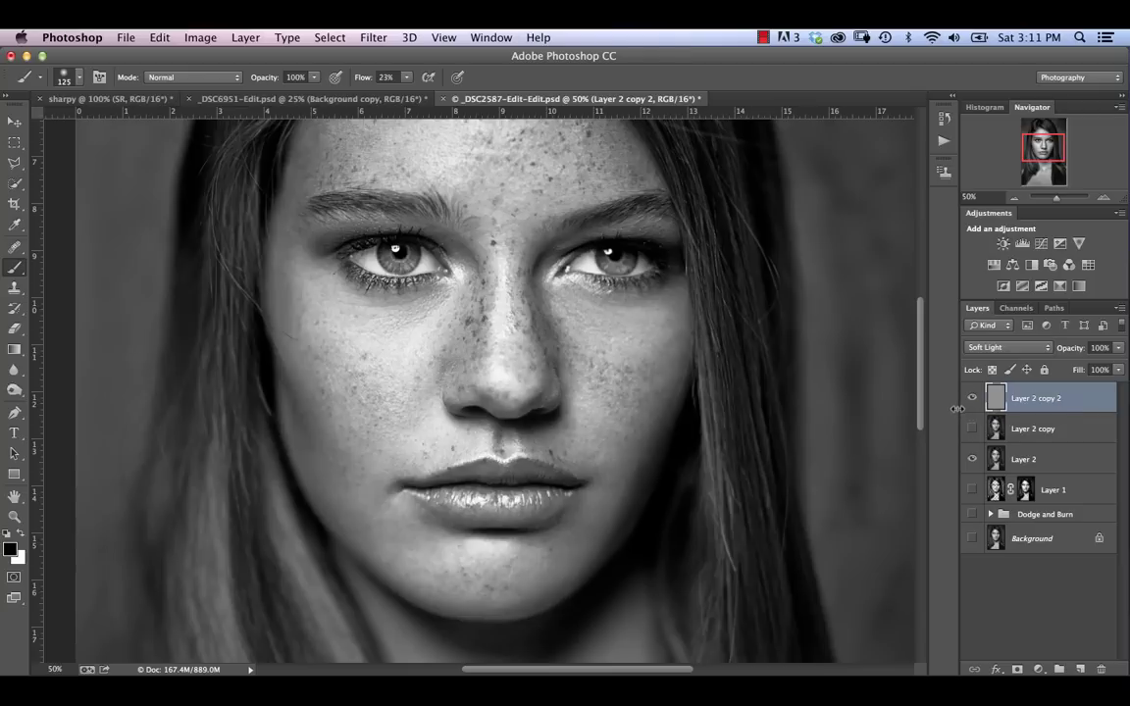
- Hide Layer 2 copy 2 and show Layer 2 copy in Vivid Light blend mode
{"action": "left_click", "coordinate": [972, 397]}
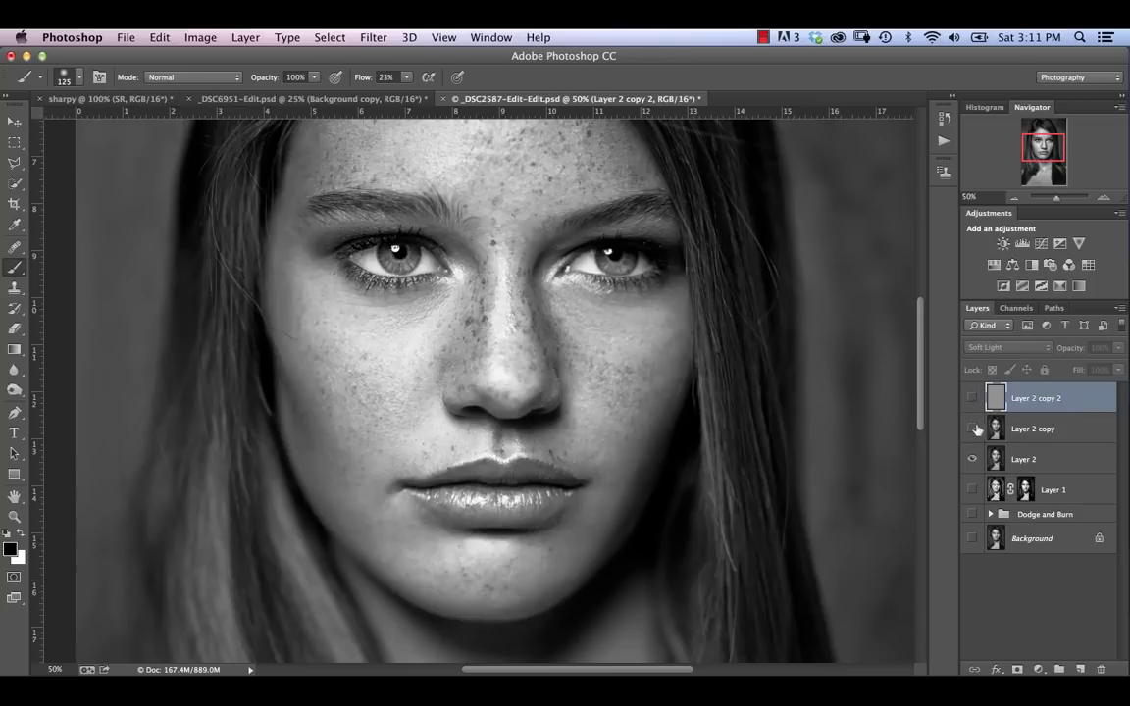
{"action": "left_click", "coordinate": [1042, 428]}
{"action": "left_click", "coordinate": [1007, 347]}
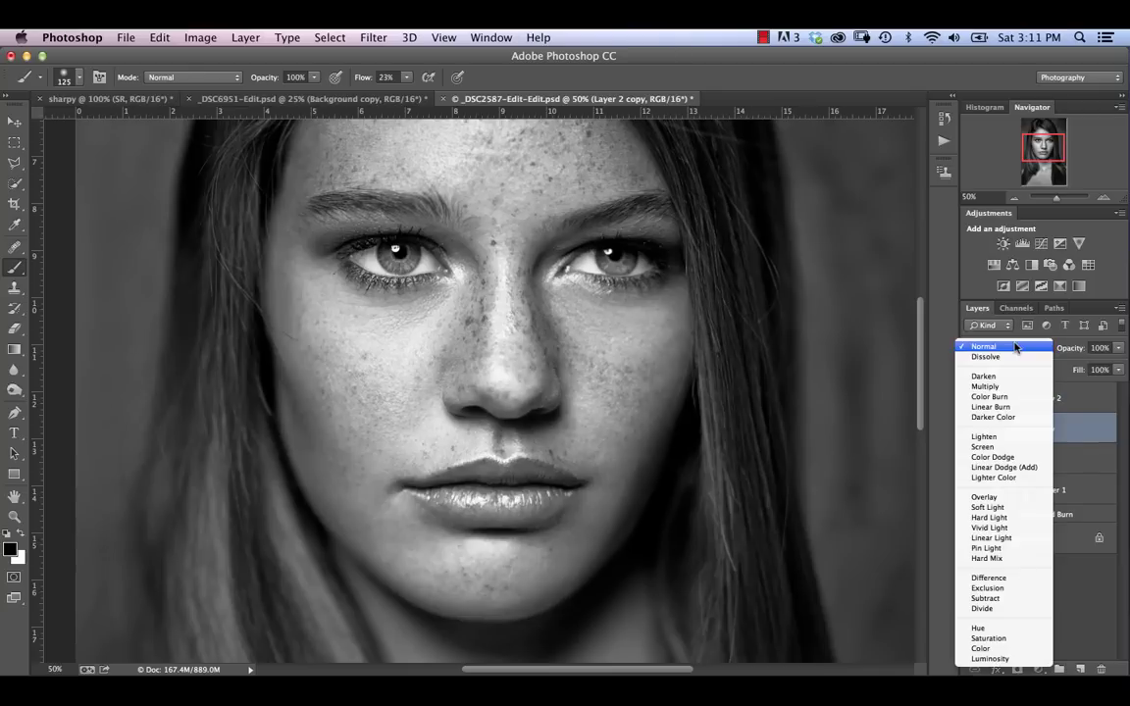
{"action": "left_click", "coordinate": [992, 528]}
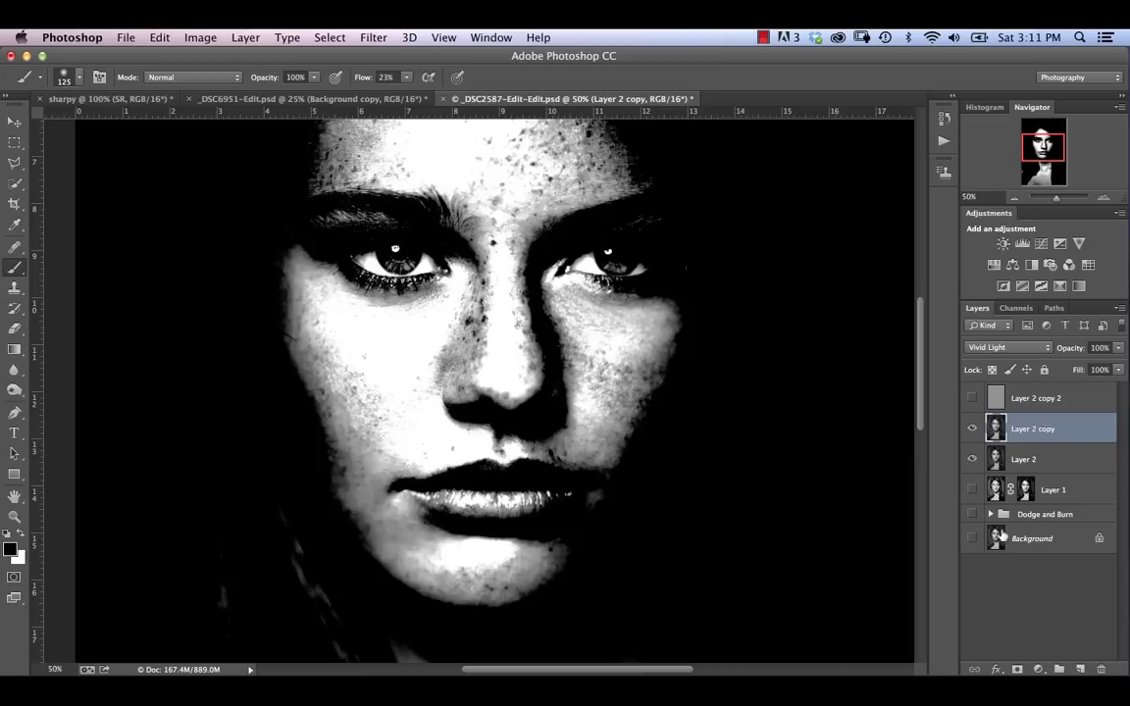
{"action": "left_click", "coordinate": [373, 37]}
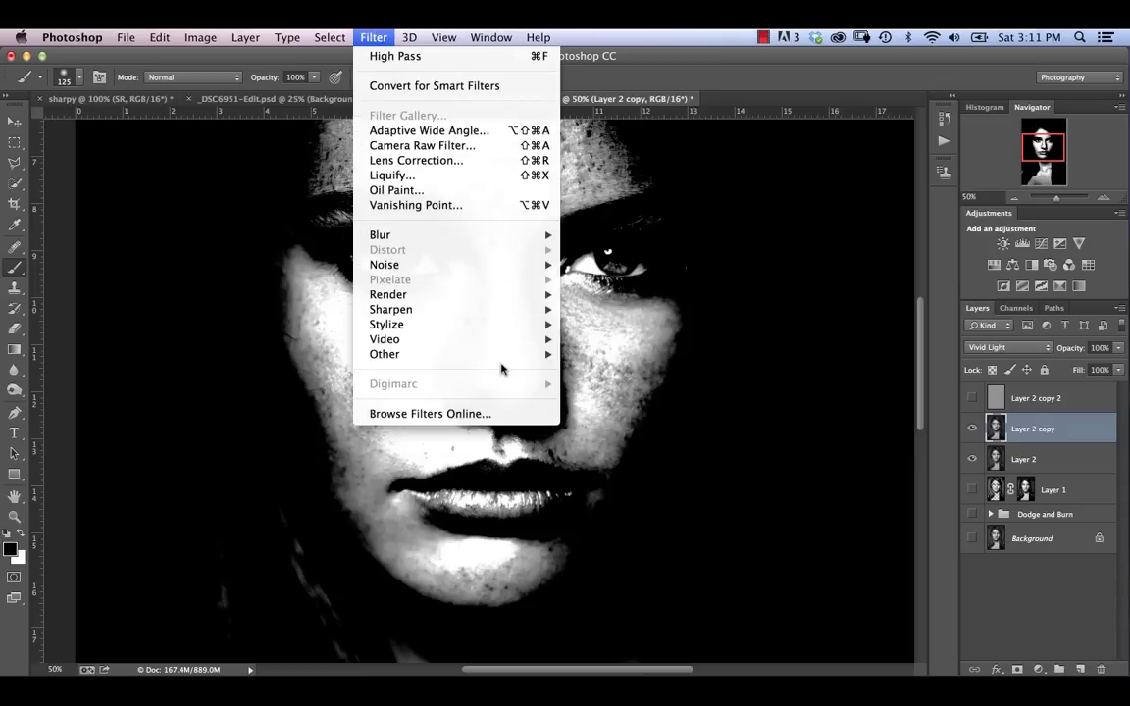
{"action": "mouse_move", "coordinate": [507, 360]}
{"action": "left_click", "coordinate": [607, 384]}
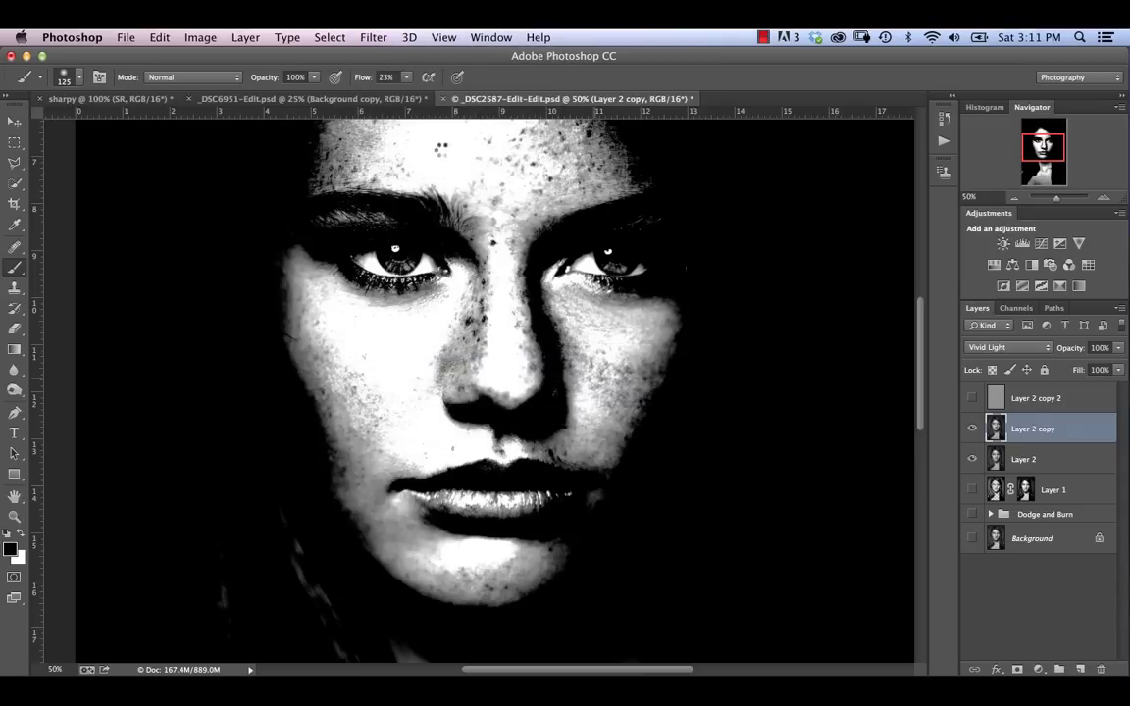
{"action": "left_click", "coordinate": [652, 257]}
- Apply a High Pass filter with a radius of 1.4 pixels to Layer 2 copy
{"action": "left_click", "coordinate": [374, 37]}
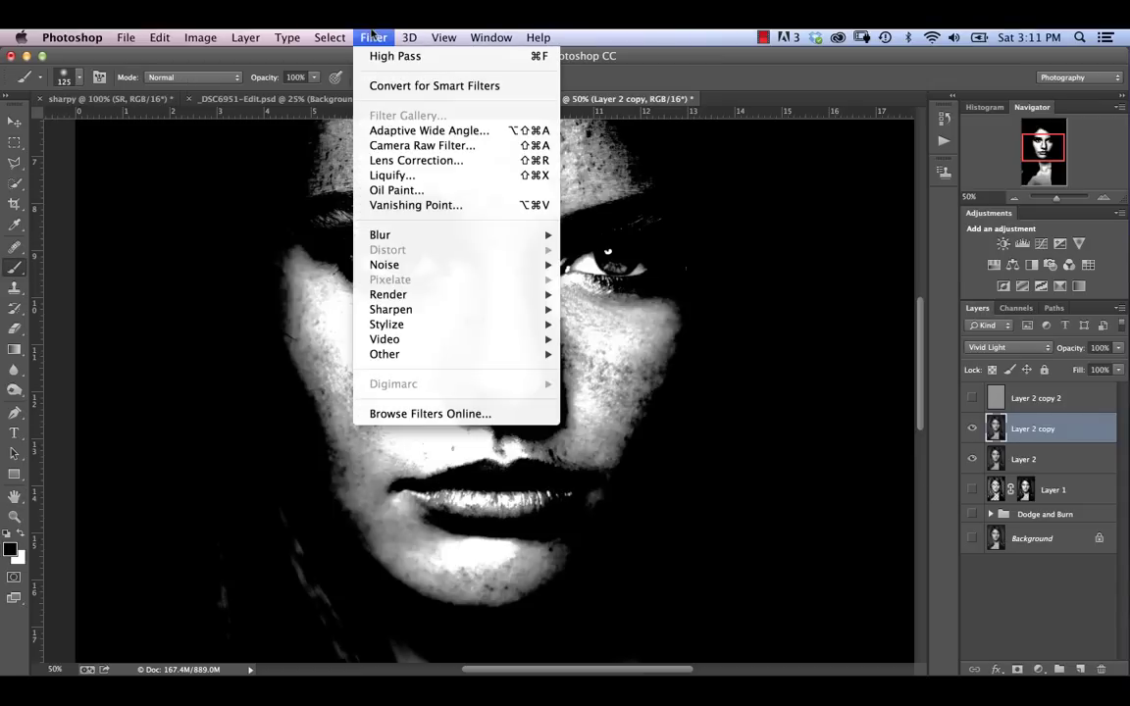
{"action": "mouse_move", "coordinate": [511, 354]}
{"action": "left_click", "coordinate": [605, 369]}
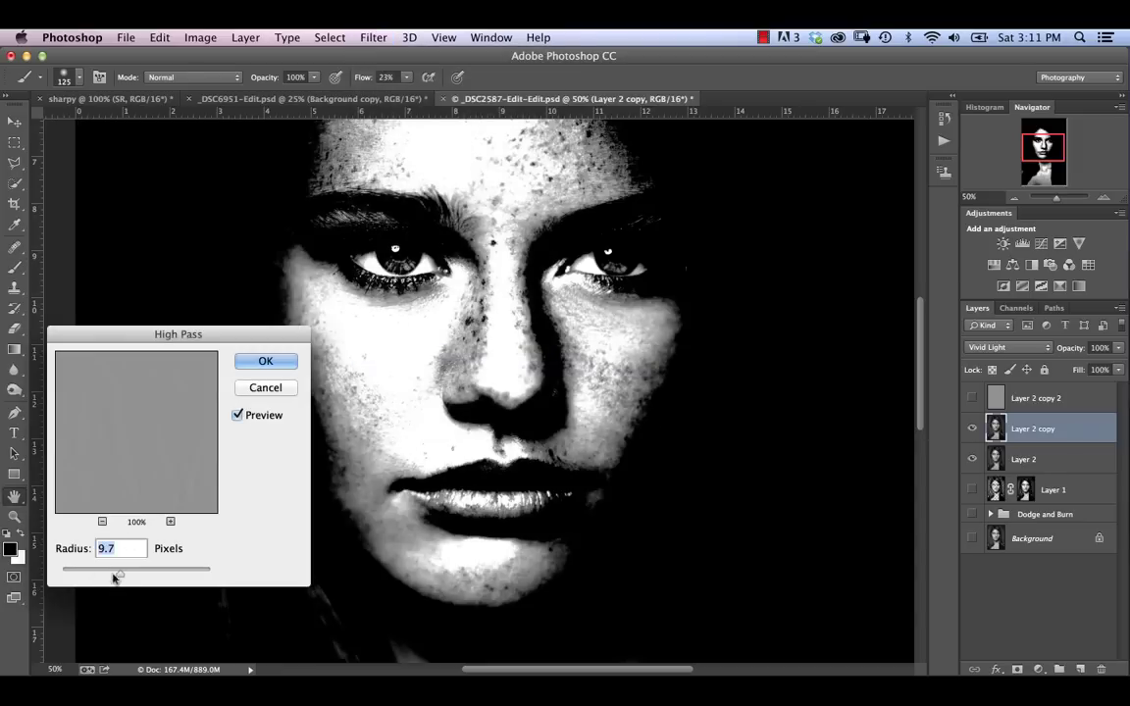
{"action": "left_click_drag", "start_coordinate": [75, 571], "coordinate": [70, 570]}
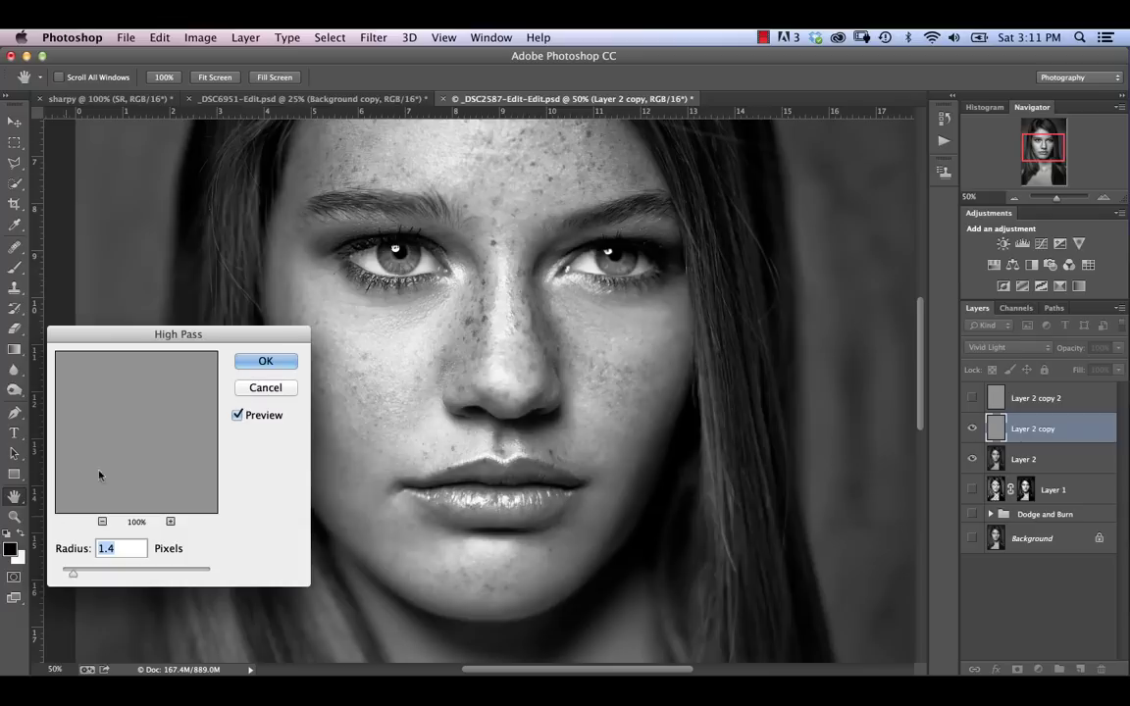
{"action": "left_click", "coordinate": [263, 361]}
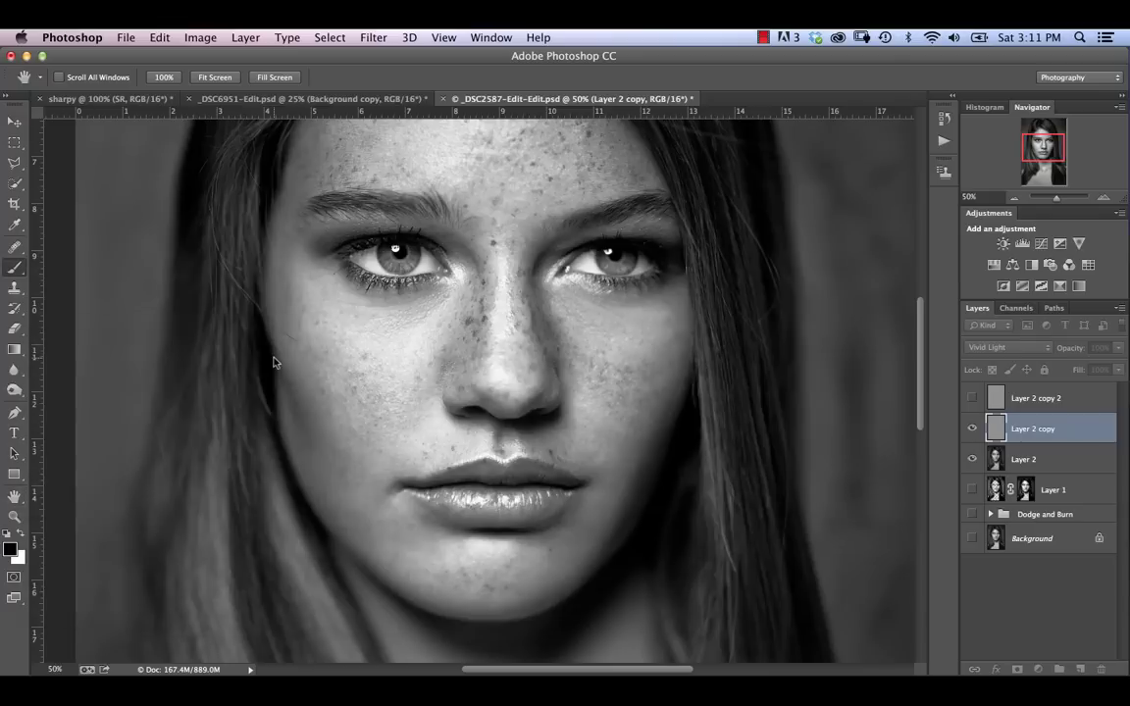
- Compare the face with Layer 2 copy off and on, ending with Layer 2 copy hidden and Layer 2 copy 2 shown
{"action": "left_click", "coordinate": [972, 430]}
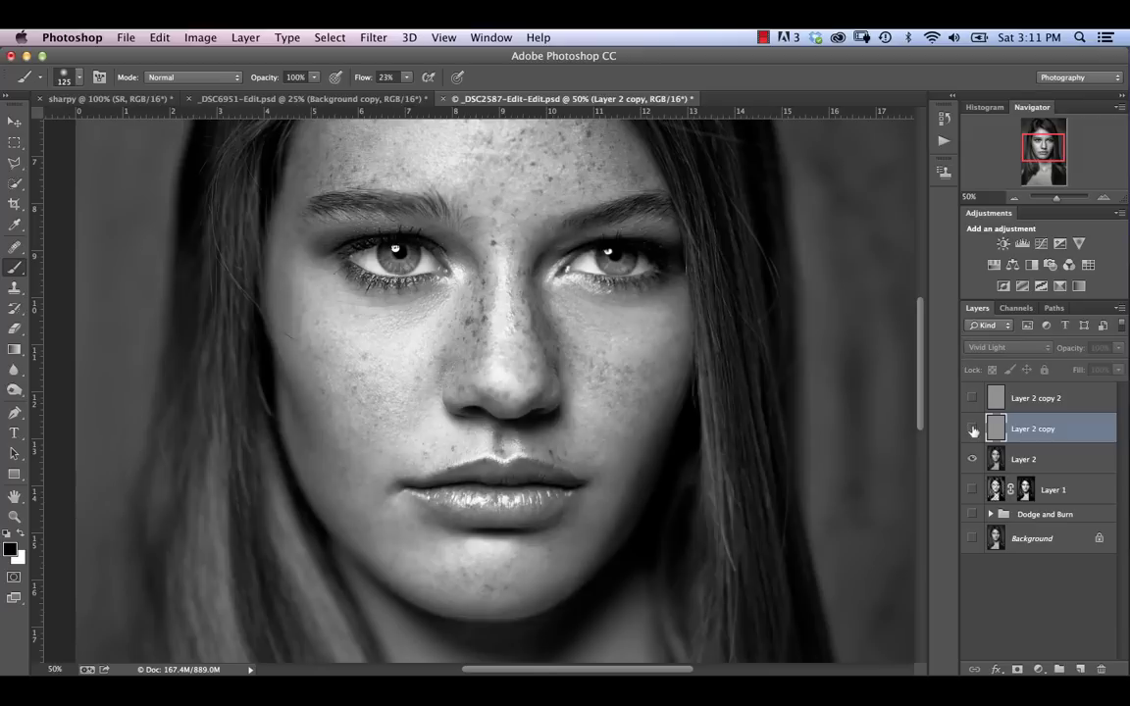
{"action": "left_click", "coordinate": [972, 430]}
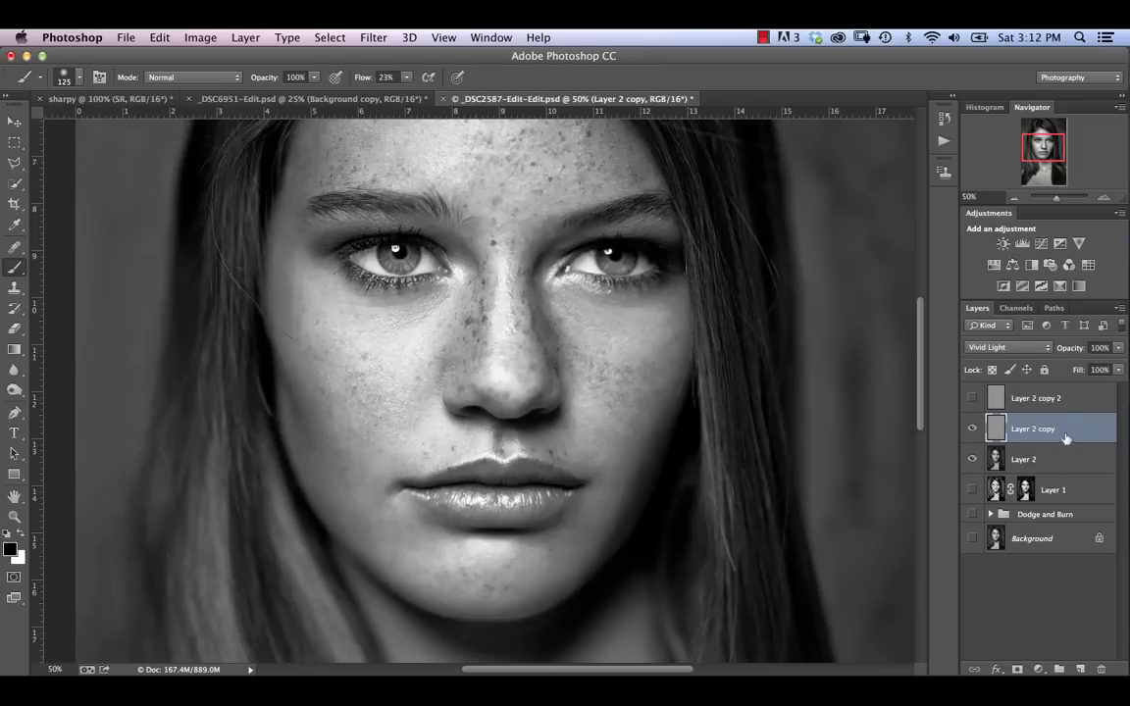
{"action": "left_click", "coordinate": [1043, 399], "text": "shift"}
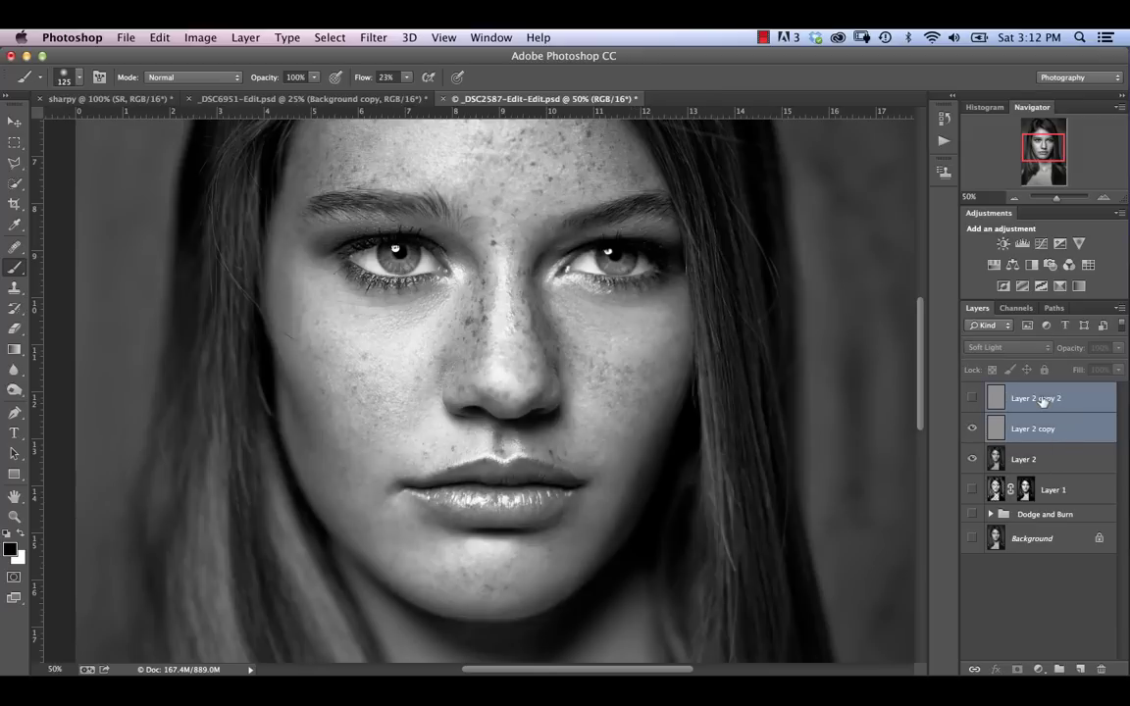
{"action": "left_click", "coordinate": [971, 400]}
{"action": "left_click", "coordinate": [969, 425]}
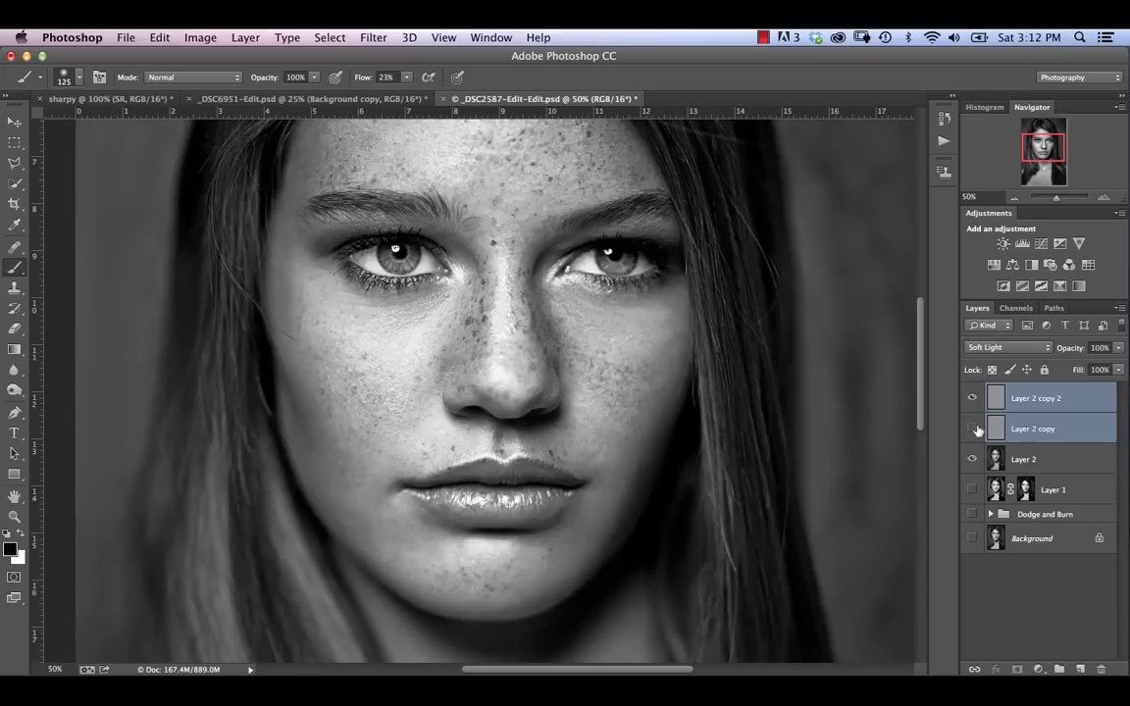
- Add a black mask to Layer 2 copy 2 and reveal its sharpening on the nose, forehead and cheek with a 250 px white brush
{"action": "left_click", "coordinate": [1041, 400]}
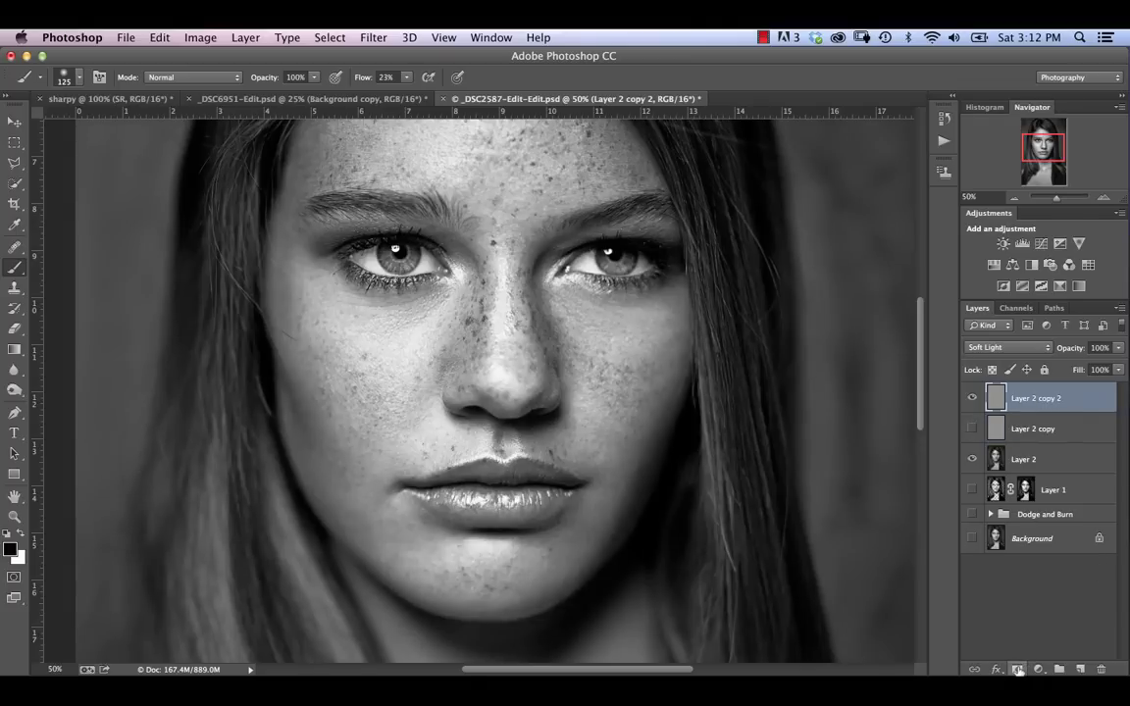
{"action": "left_click", "coordinate": [1018, 670], "text": "alt"}
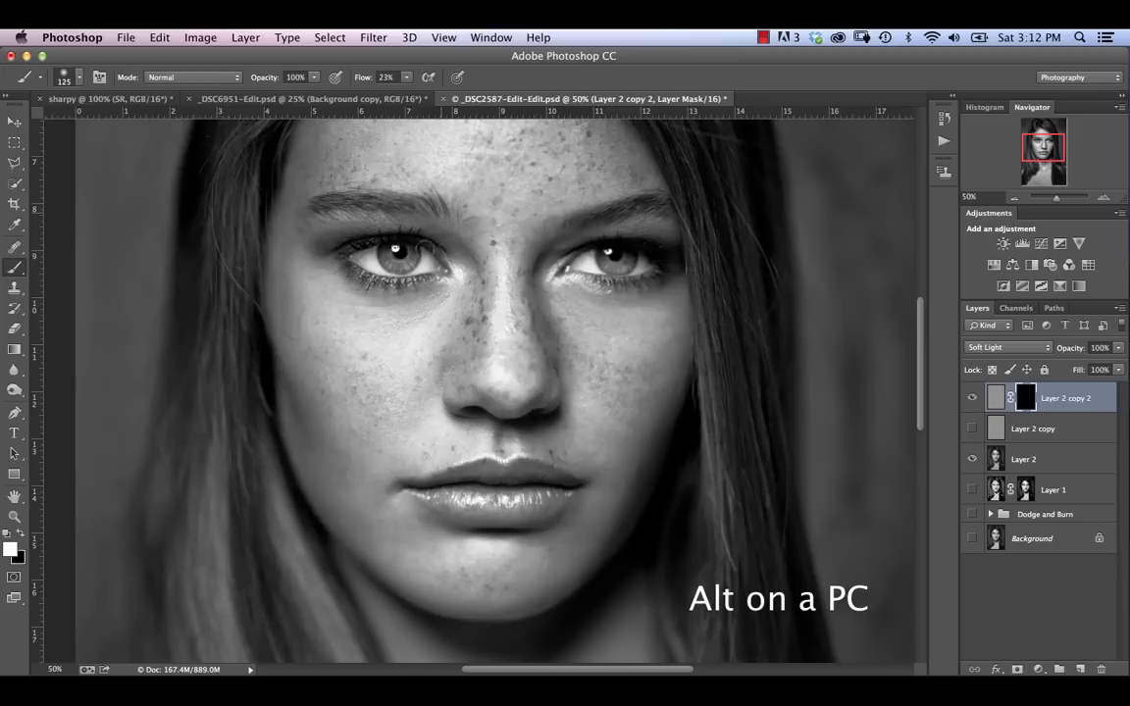
{"action": "key", "text": "bracketright"}
{"action": "key", "text": "bracketright"}
{"action": "key", "text": "bracketright"}
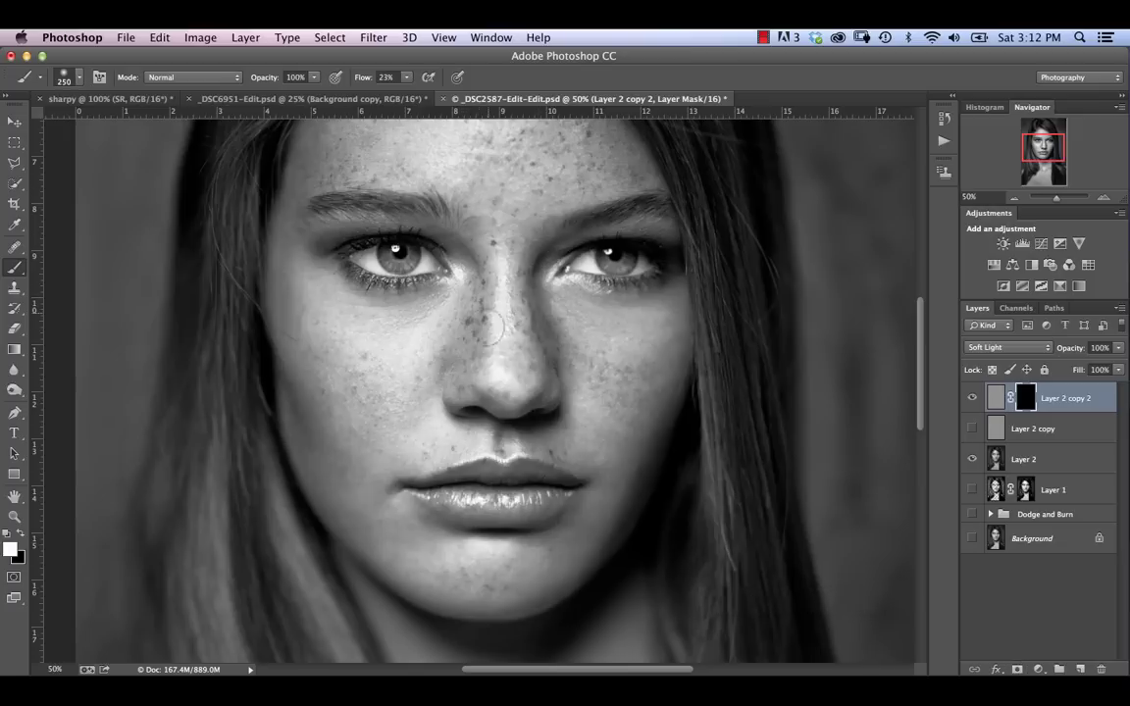
{"action": "left_click", "coordinate": [492, 328]}
{"action": "left_click", "coordinate": [525, 167]}
{"action": "left_click", "coordinate": [309, 333]}
{"action": "left_click", "coordinate": [973, 398]}
{"action": "left_click", "coordinate": [970, 398]}
- Show Layer 2 copy, give it a black mask and paint its sharpening in over the hair beside the face
{"action": "left_click", "coordinate": [972, 429]}
{"action": "left_click", "coordinate": [1020, 428]}
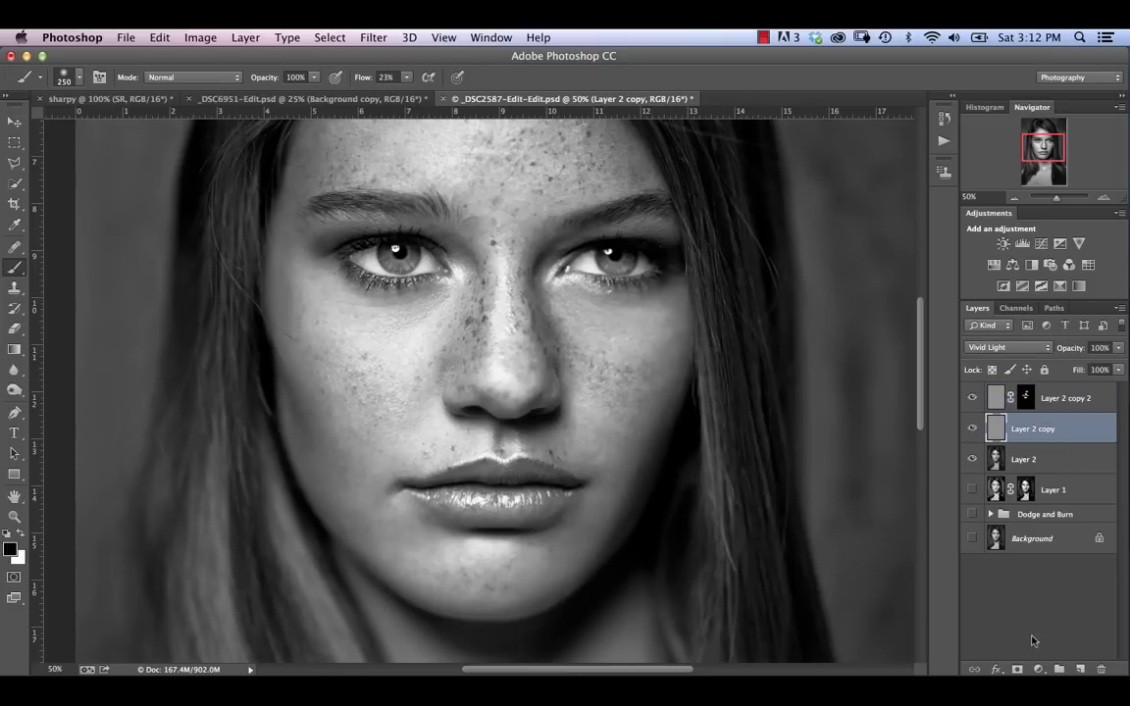
{"action": "left_click", "coordinate": [1017, 669], "text": "alt"}
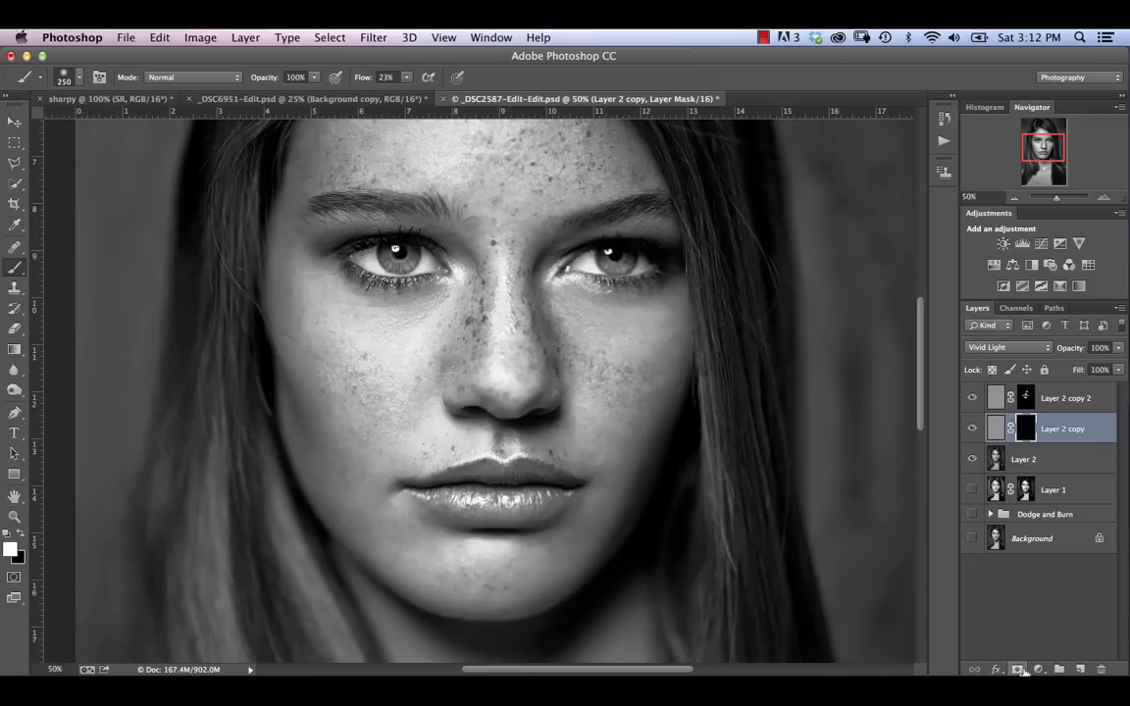
{"action": "key", "text": "x"}
{"action": "left_click", "coordinate": [973, 428]}
{"action": "left_click", "coordinate": [972, 428]}
{"action": "left_click_drag", "start_coordinate": [731, 325], "coordinate": [750, 474]}
- Paint white on Layer 2 copy 2's mask with a 150 px brush along the side hair and the top of the head
{"action": "key", "text": "alt+bracketright"}
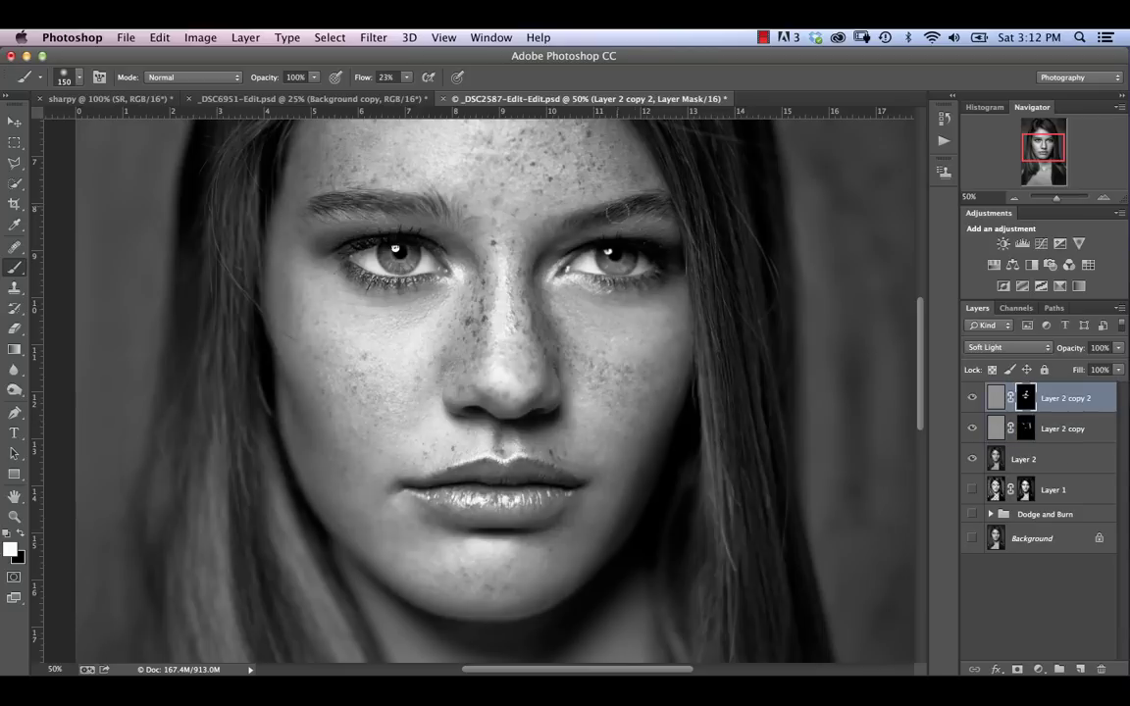
{"action": "mouse_move", "coordinate": [192, 314]}
{"action": "left_mouse_down"}
{"action": "mouse_move", "coordinate": [233, 166]}
{"action": "mouse_move", "coordinate": [234, 354]}
{"action": "left_mouse_up"}
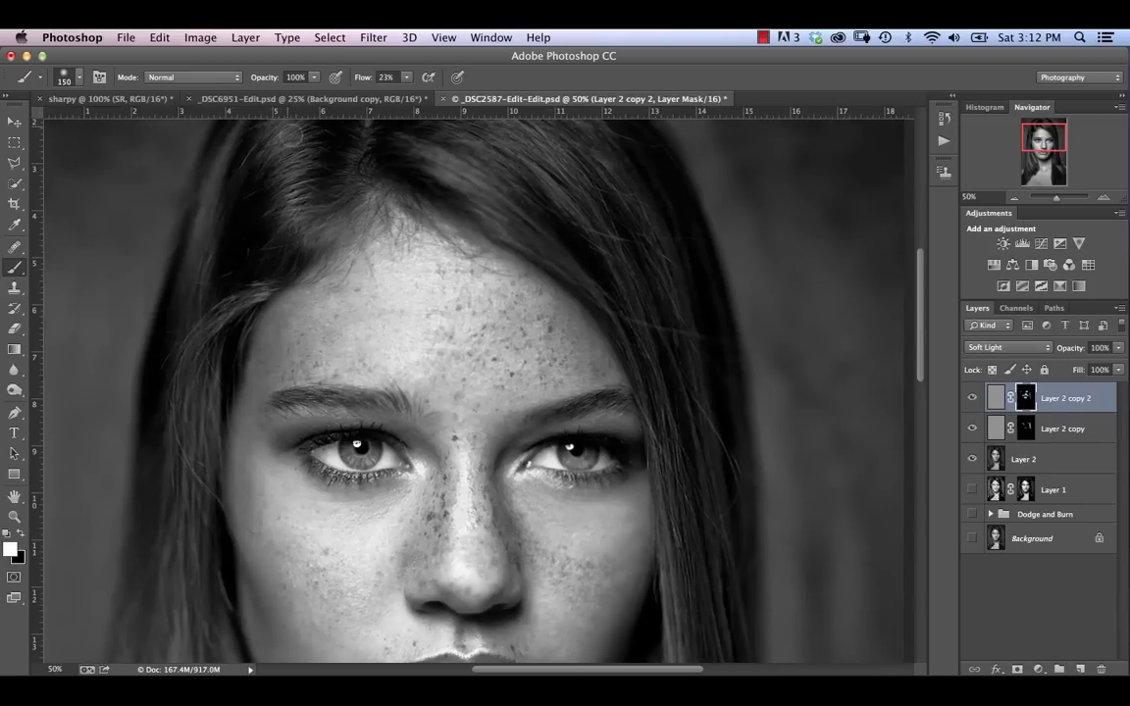
{"action": "mouse_move", "coordinate": [258, 114]}
{"action": "left_mouse_down"}
{"action": "mouse_move", "coordinate": [238, 177]}
{"action": "mouse_move", "coordinate": [240, 110]}
{"action": "mouse_move", "coordinate": [536, 171]}
{"action": "mouse_move", "coordinate": [513, 176]}
{"action": "mouse_move", "coordinate": [491, 130]}
{"action": "left_mouse_up"}
- Group Layer 2 copy and Layer 2 copy 2, and compare the portrait with the group hidden and shown
{"action": "left_click", "coordinate": [1056, 432], "text": "shift"}
{"action": "key", "text": "ctrl+g"}
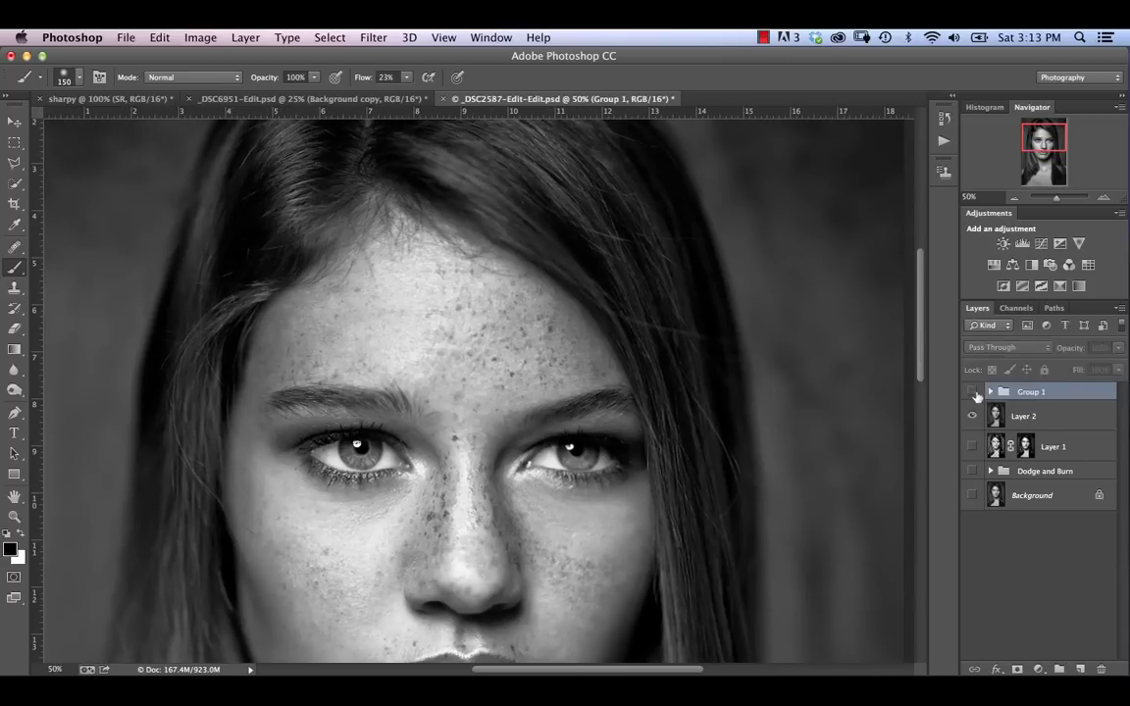
{"action": "left_click", "coordinate": [973, 393]}
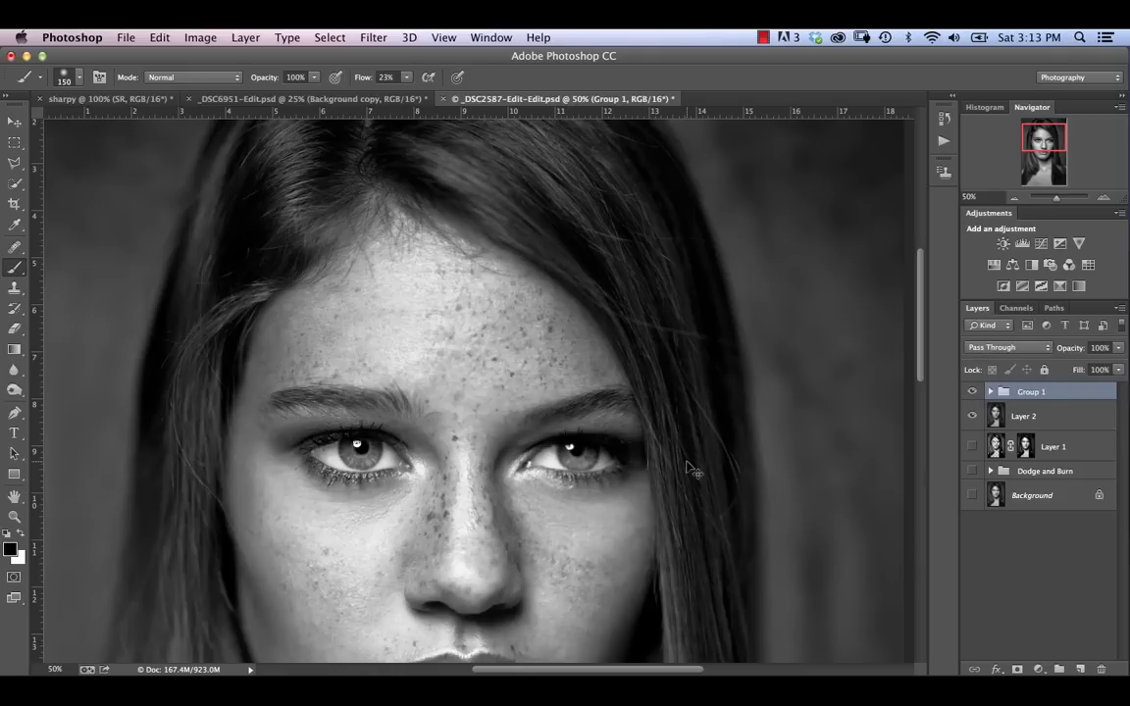
- View the whole portrait at 16.67%, and switch to the skyline document _DSC6951-Edit.psd
{"action": "key", "text": "super+minus"}
{"action": "key", "text": "super+minus"}
{"action": "key", "text": "super+minus"}
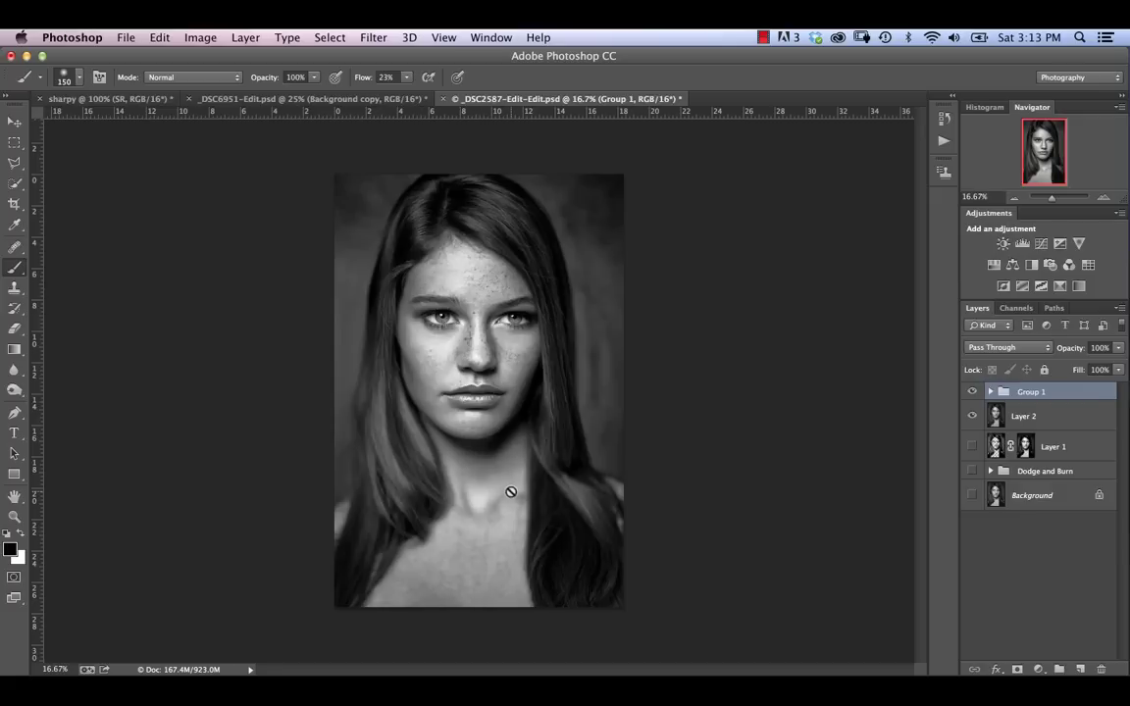
{"action": "left_click", "coordinate": [351, 99]}
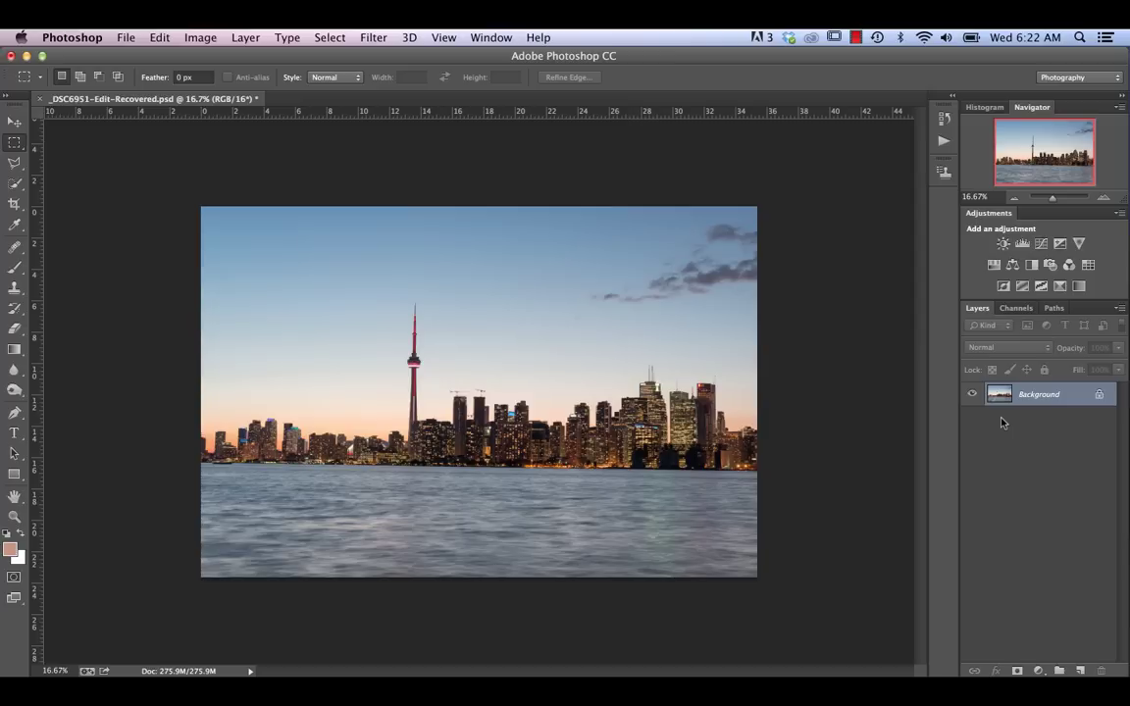
- Duplicate the Background layer twice and apply Unsharp Mask to the upper copy with amount 150% and radius 1.5 pixels
{"action": "key", "text": "super+j"}
{"action": "key", "text": "super+j"}
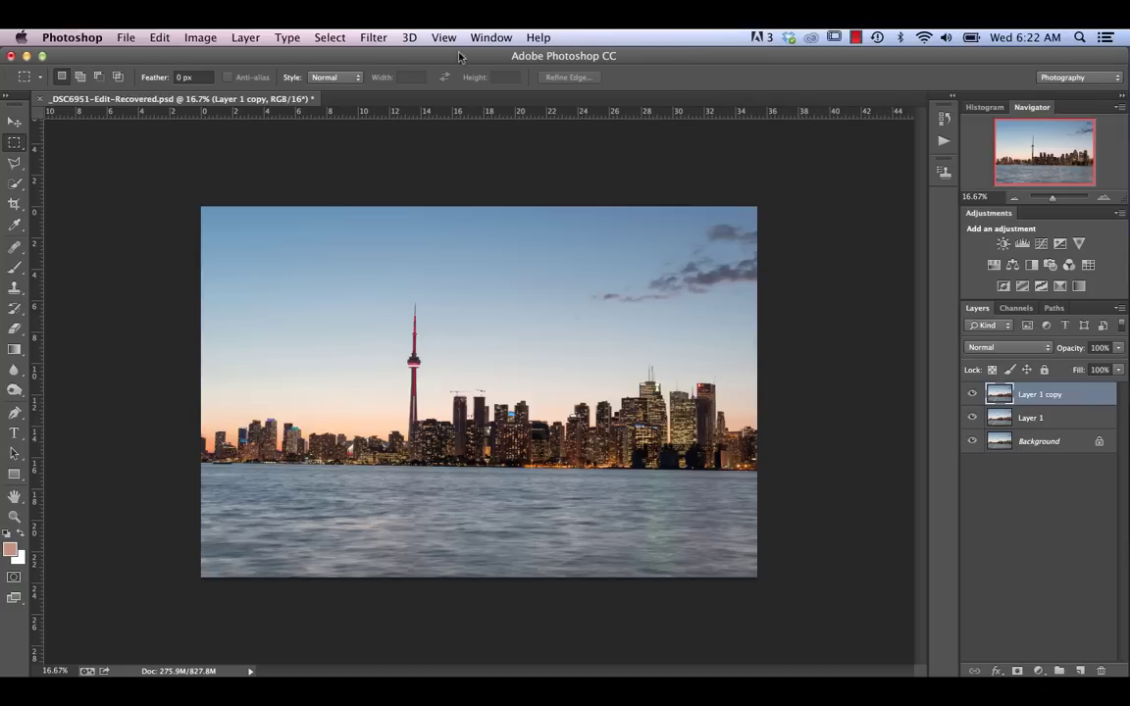
{"action": "left_click", "coordinate": [373, 38]}
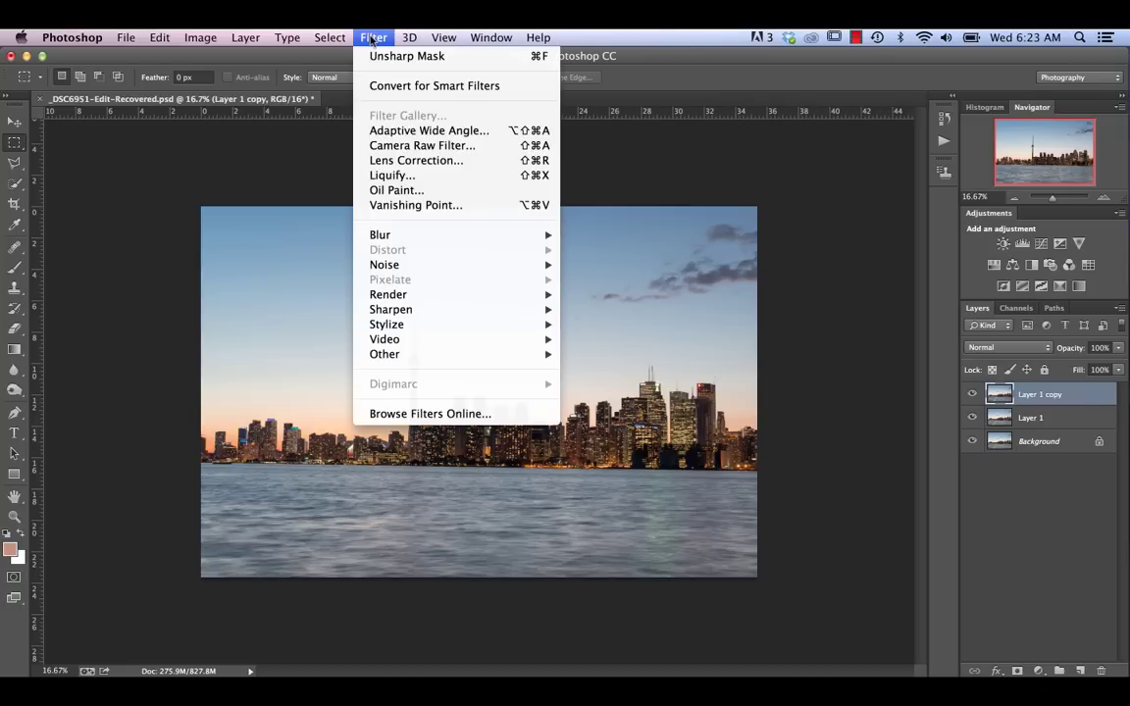
{"action": "mouse_move", "coordinate": [483, 339]}
{"action": "mouse_move", "coordinate": [504, 309]}
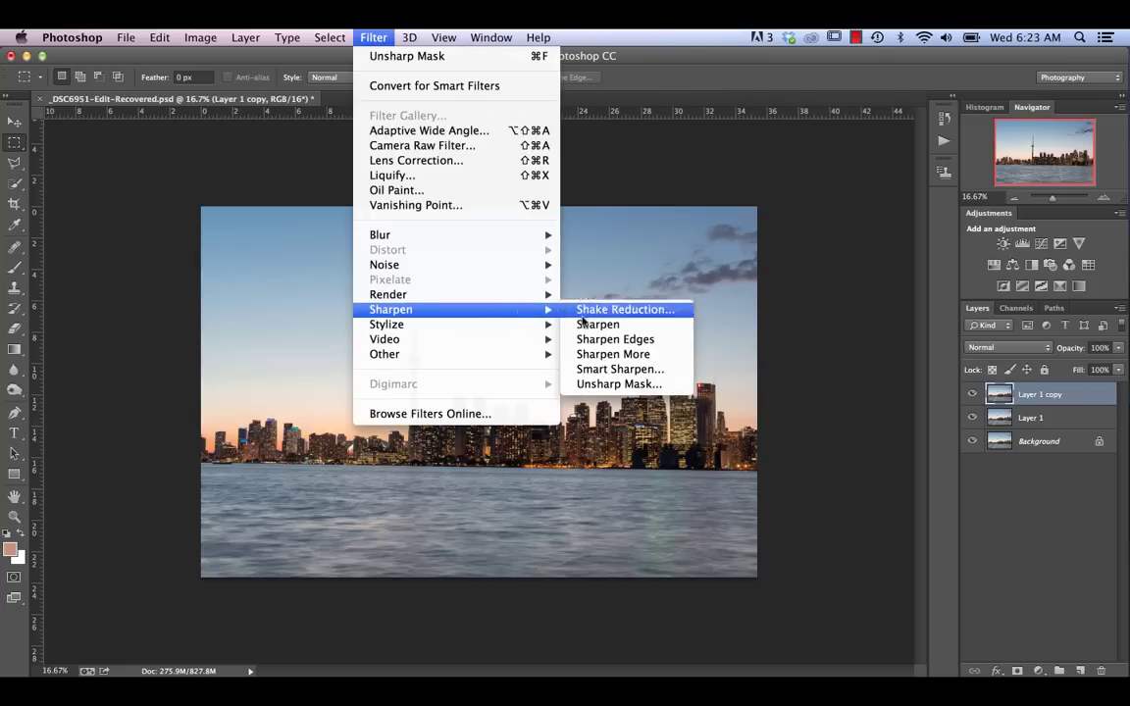
{"action": "left_click", "coordinate": [605, 384]}
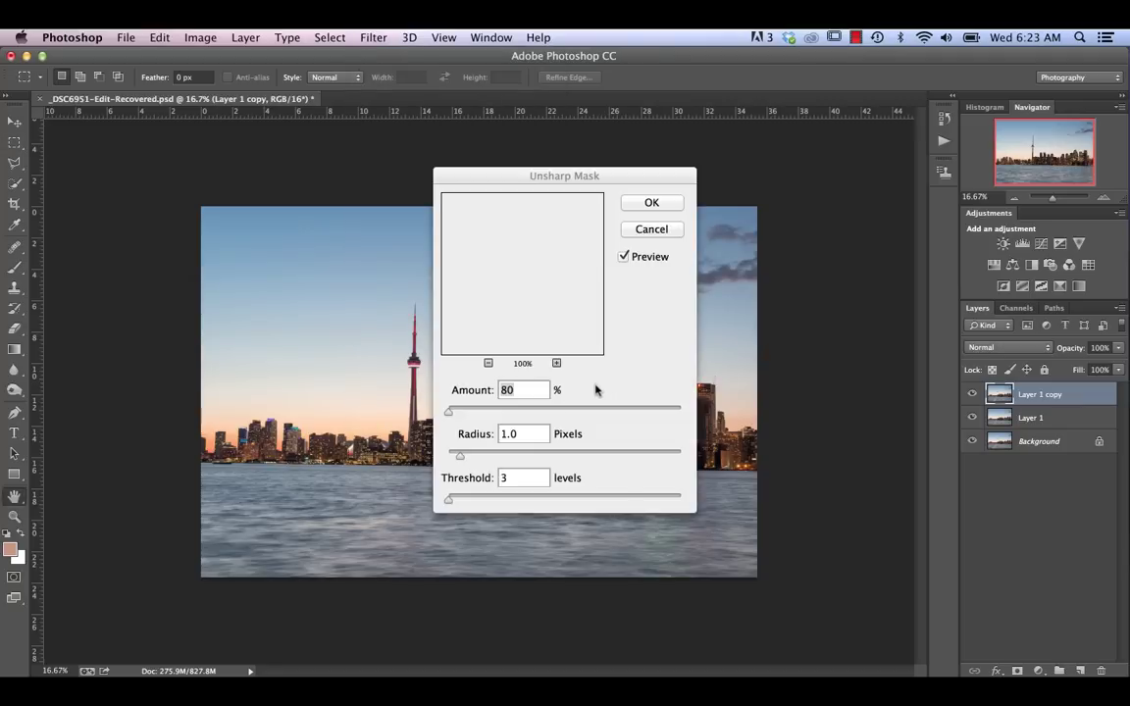
{"action": "type", "text": "150"}
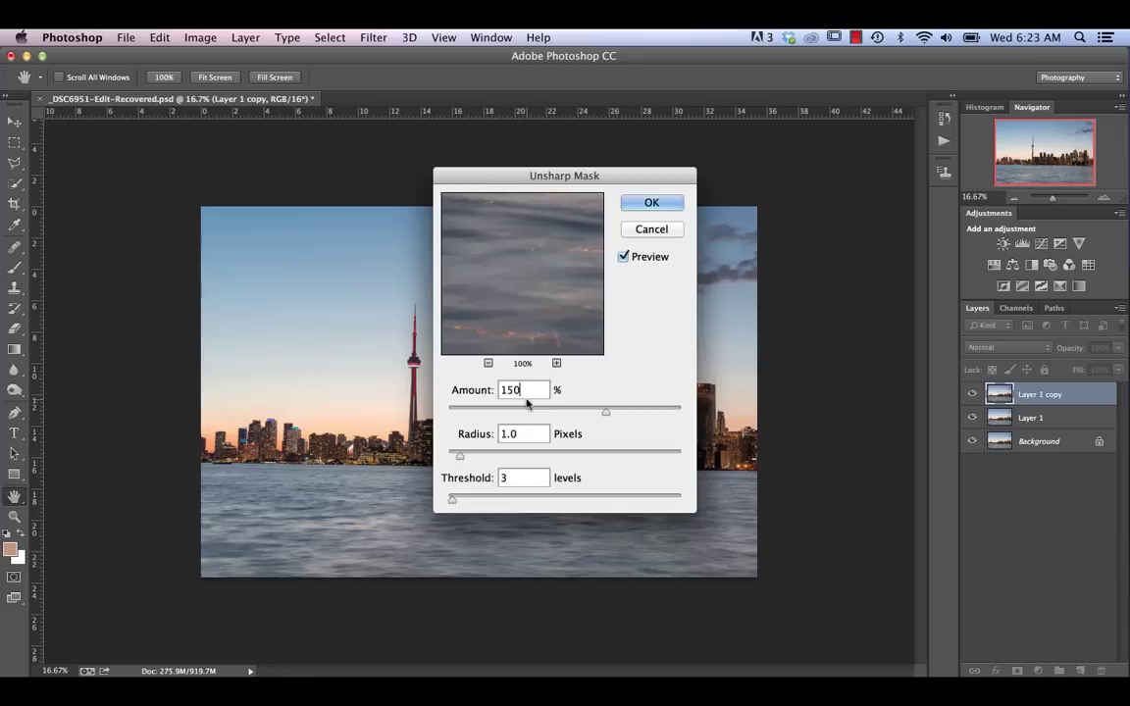
{"action": "left_click", "coordinate": [515, 433]}
{"action": "key", "text": "BackSpace"}
{"action": "type", "text": "5"}
{"action": "left_click", "coordinate": [661, 204]}
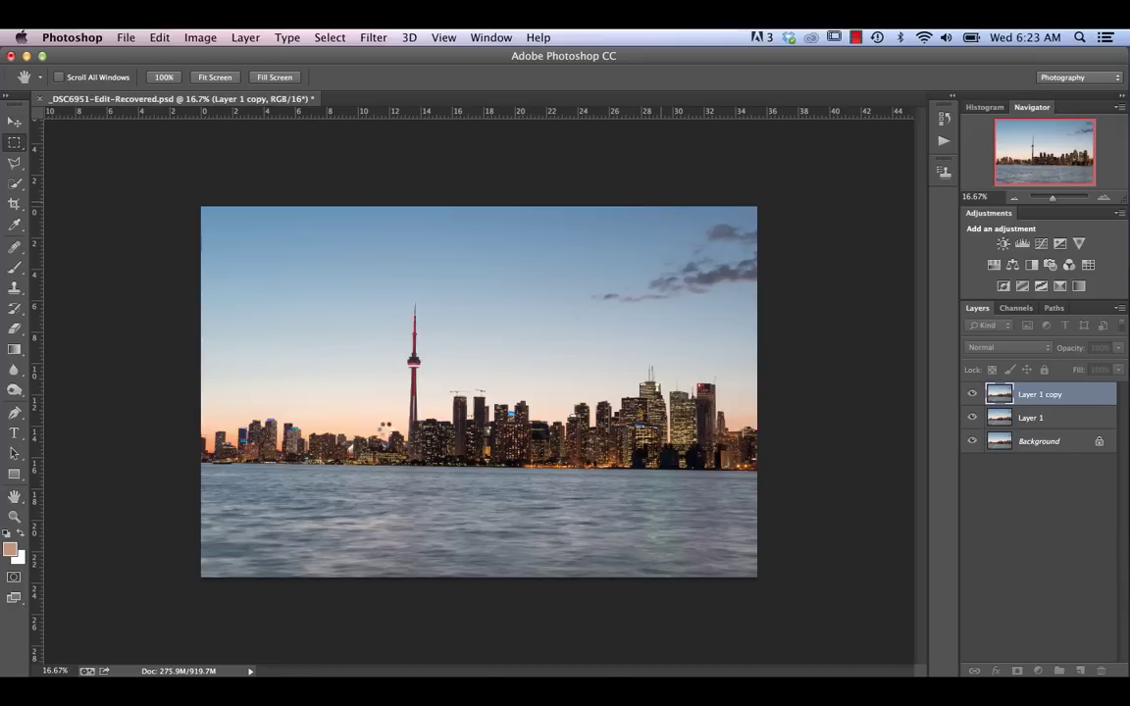
- Set Layer 1 copy's blend mode to Darken, judging it at 300% on the two towers under construction
{"action": "key", "text": "m"}
{"action": "key", "text": "super+equal"}
{"action": "key", "text": "super+equal"}
{"action": "key", "text": "super+equal"}
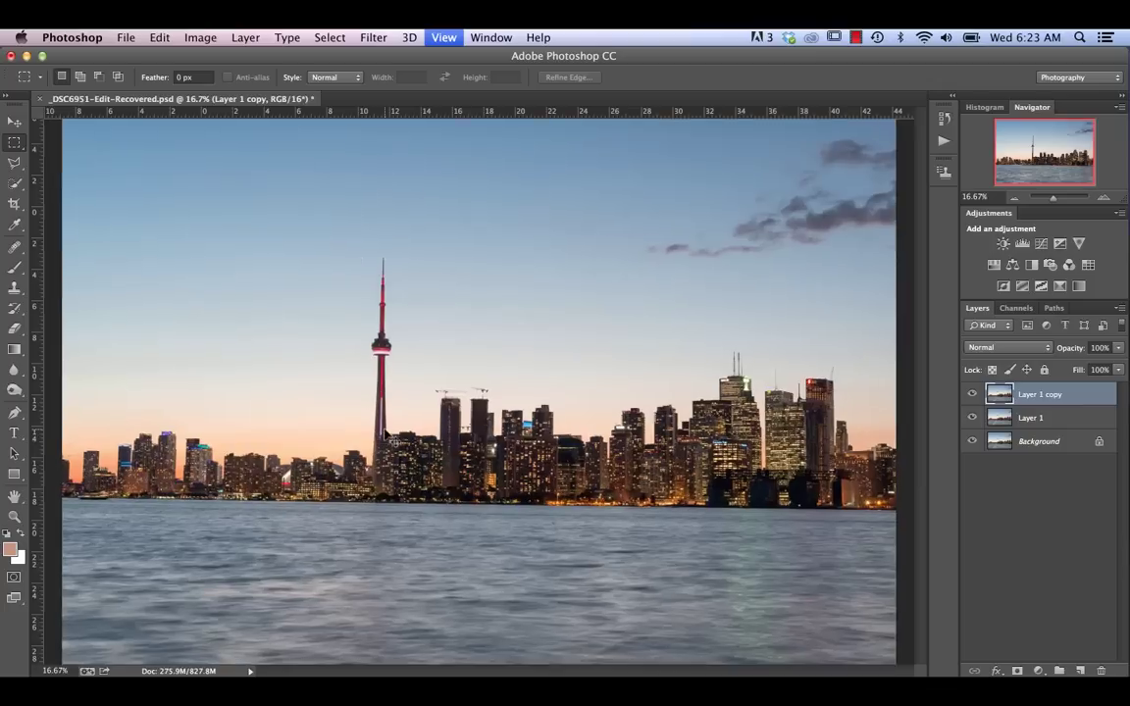
{"action": "key", "text": "super+equal"}
{"action": "key", "text": "super+equal"}
{"action": "key", "text": "super+equal"}
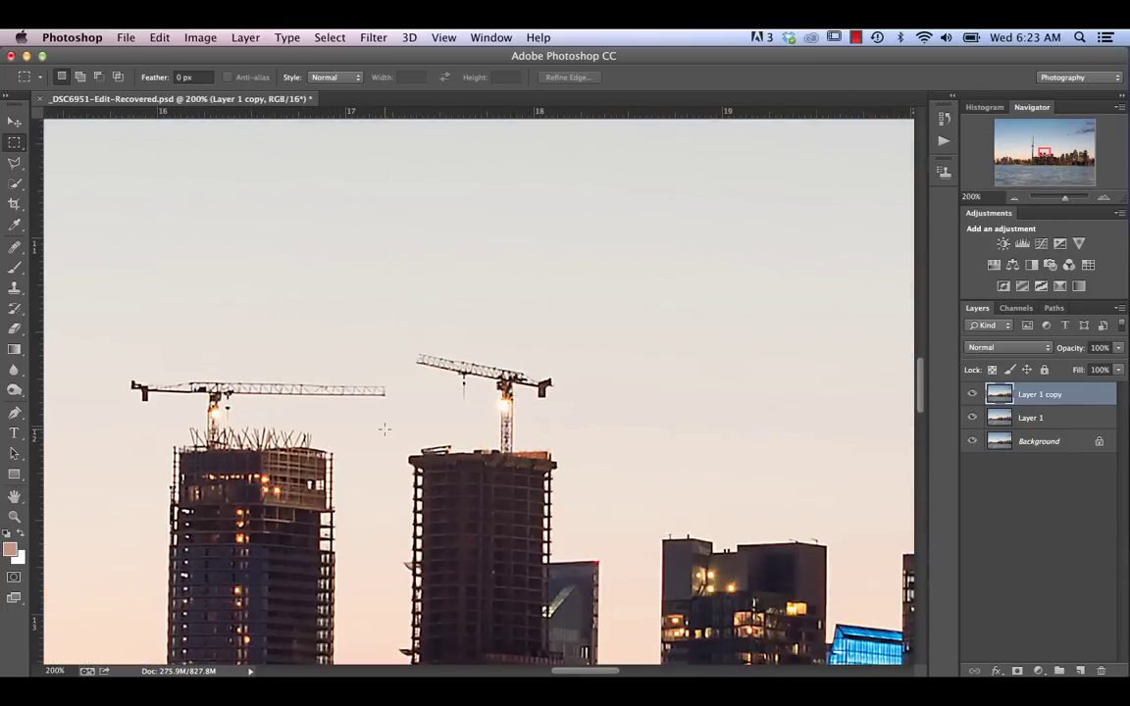
{"action": "key", "text": "super+equal"}
{"action": "scroll", "coordinate": [386, 431], "scroll_direction": "down", "scroll_amount": 10}
{"action": "scroll", "coordinate": [385, 430], "scroll_direction": "left", "scroll_amount": 1}
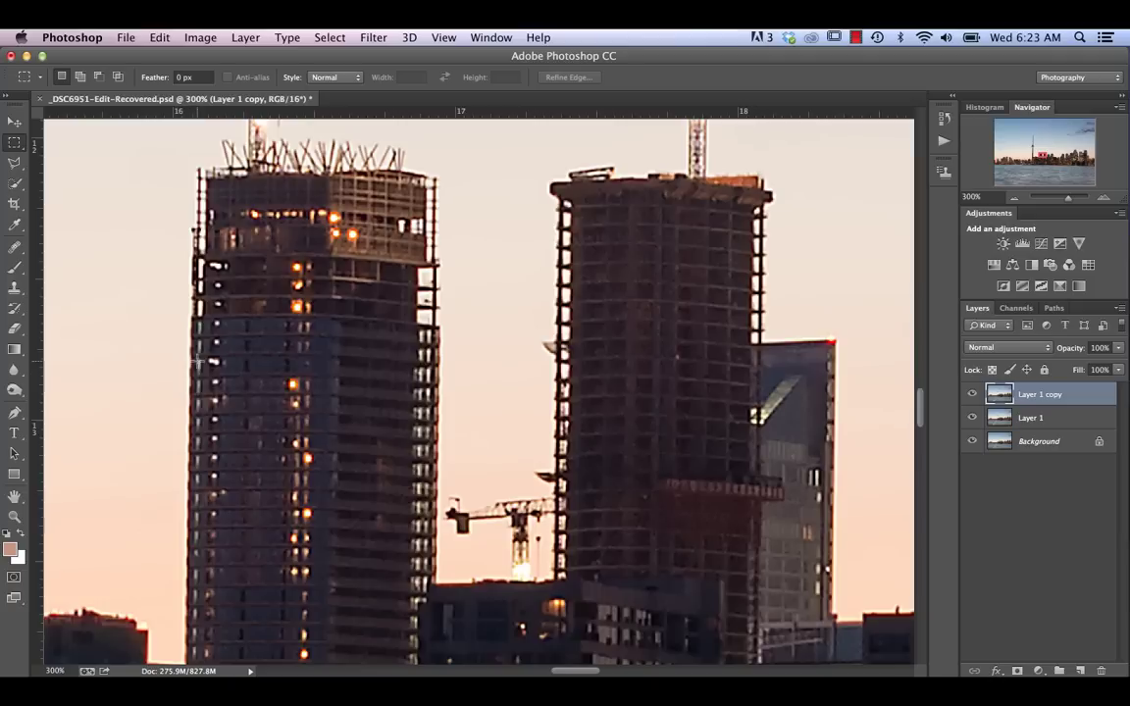
{"action": "left_click", "coordinate": [1010, 347]}
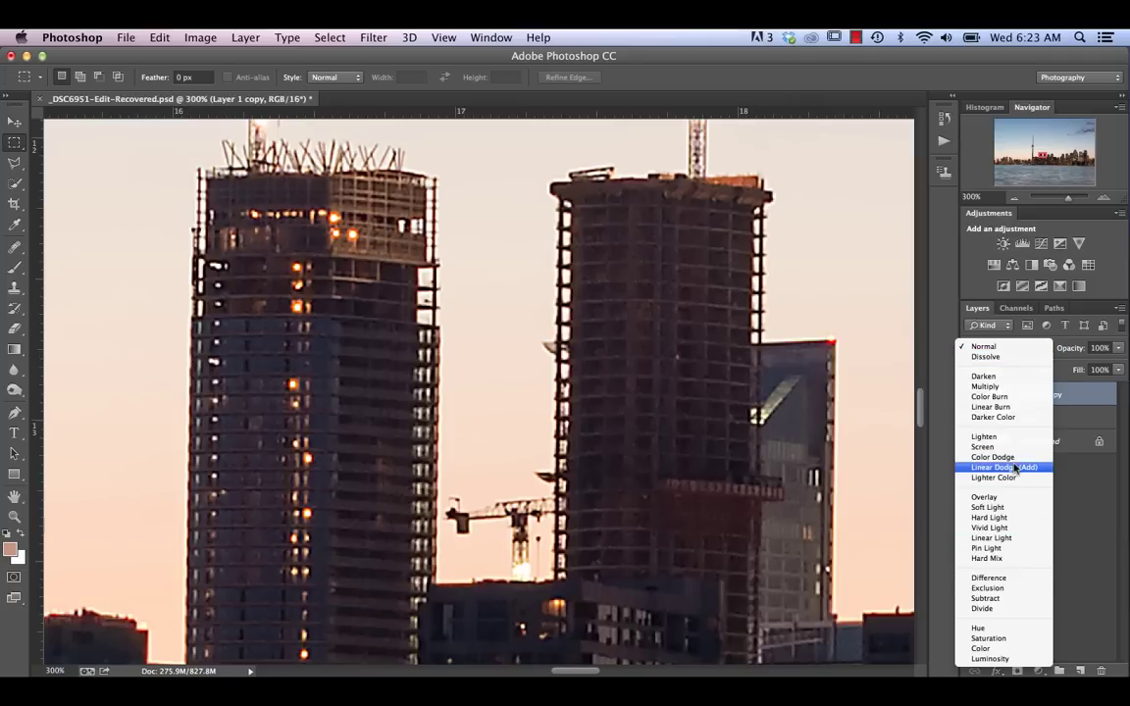
{"action": "left_click", "coordinate": [983, 377]}
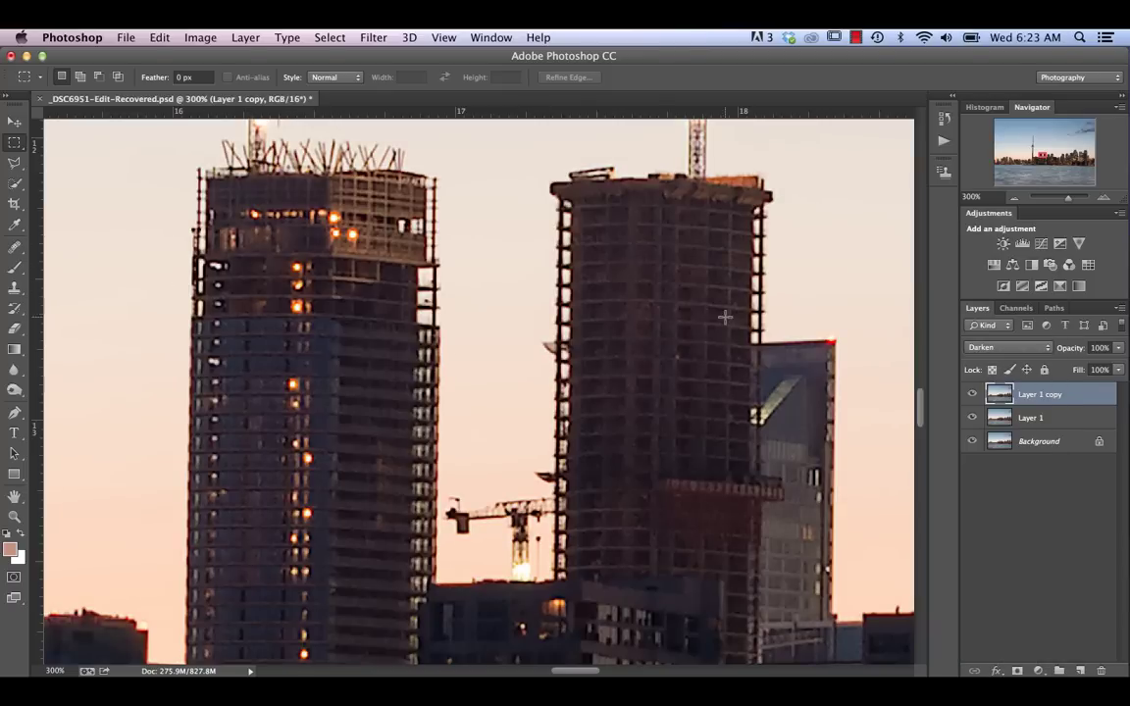
- Compare the towers with the darkening sharpening layer hidden and shown
{"action": "left_click", "coordinate": [973, 394]}
{"action": "left_click", "coordinate": [973, 394]}
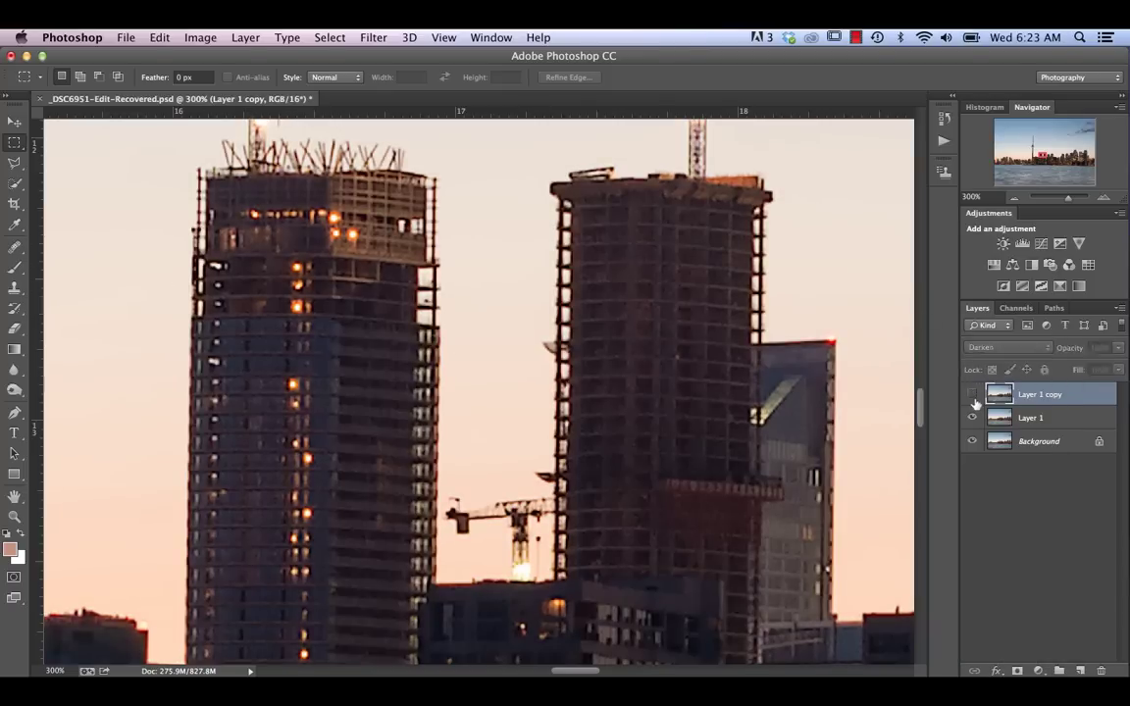
{"action": "left_click", "coordinate": [973, 394]}
{"action": "left_click", "coordinate": [973, 394]}
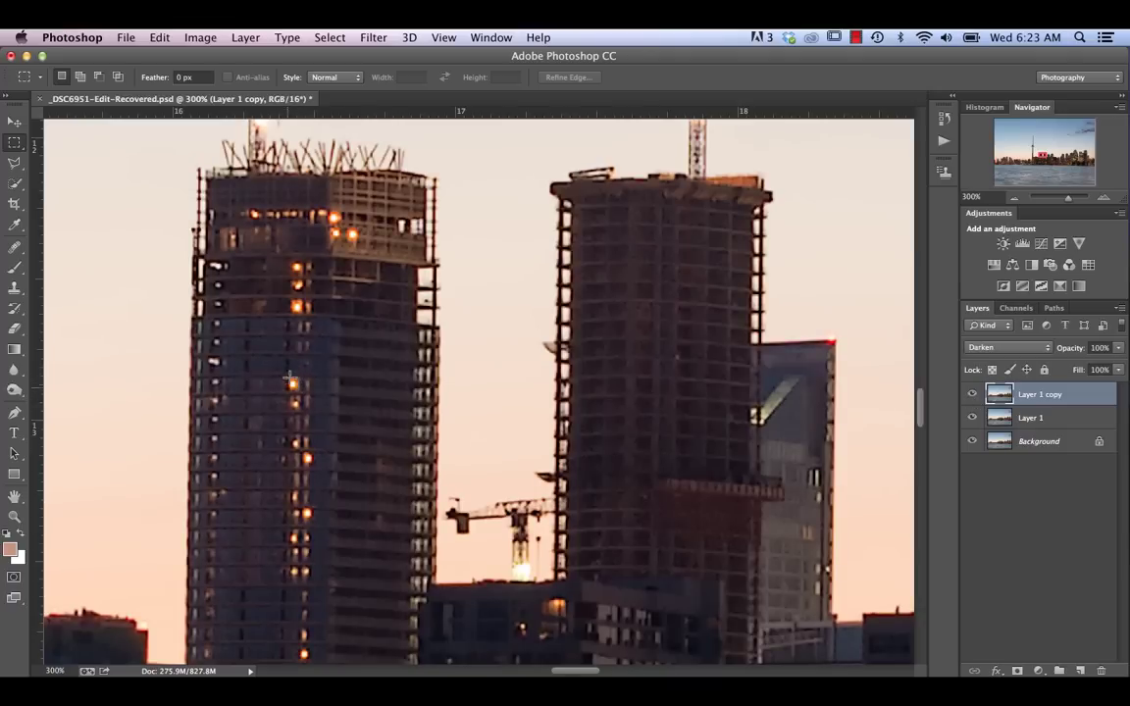
- Hide Layer 1 copy and apply Unsharp Mask to Layer 1 with amount 80% and radius 1.0 pixels
{"action": "left_click", "coordinate": [973, 394]}
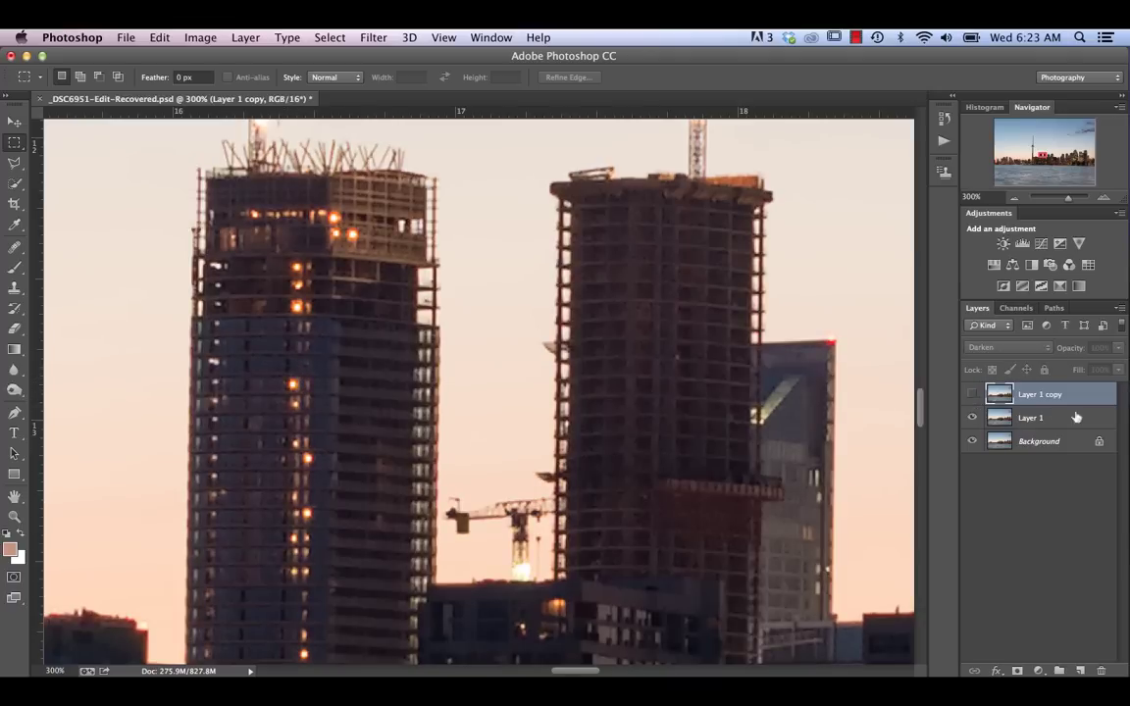
{"action": "left_click", "coordinate": [1074, 418]}
{"action": "left_click", "coordinate": [373, 37]}
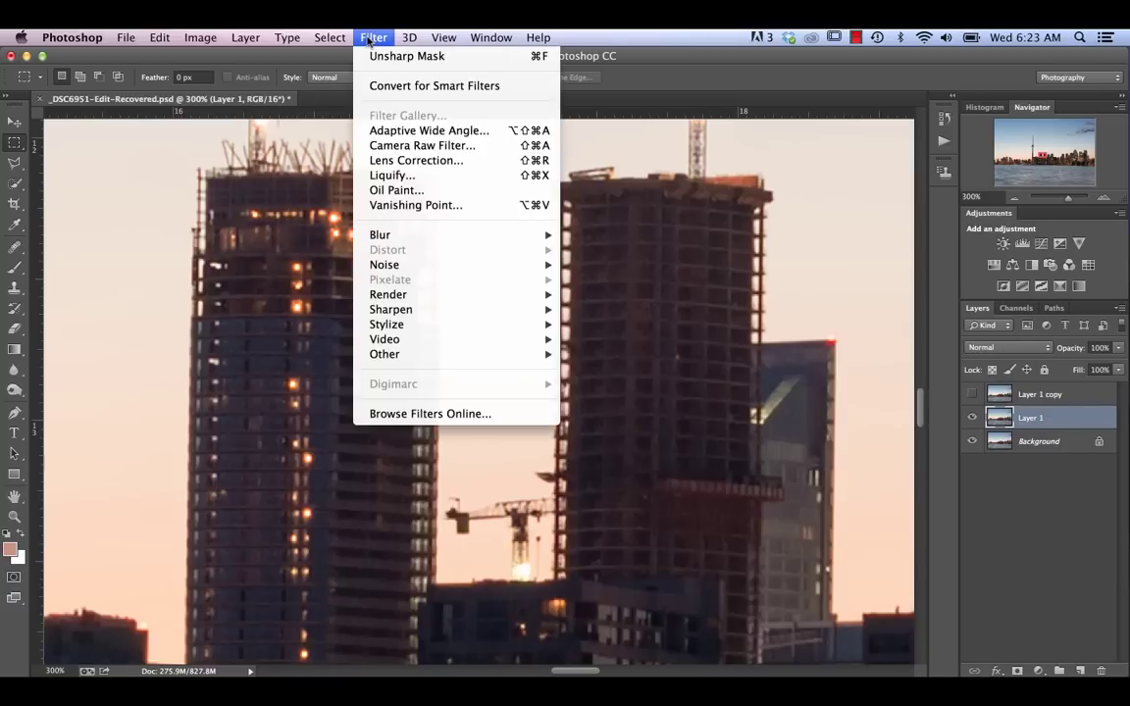
{"action": "mouse_move", "coordinate": [528, 306]}
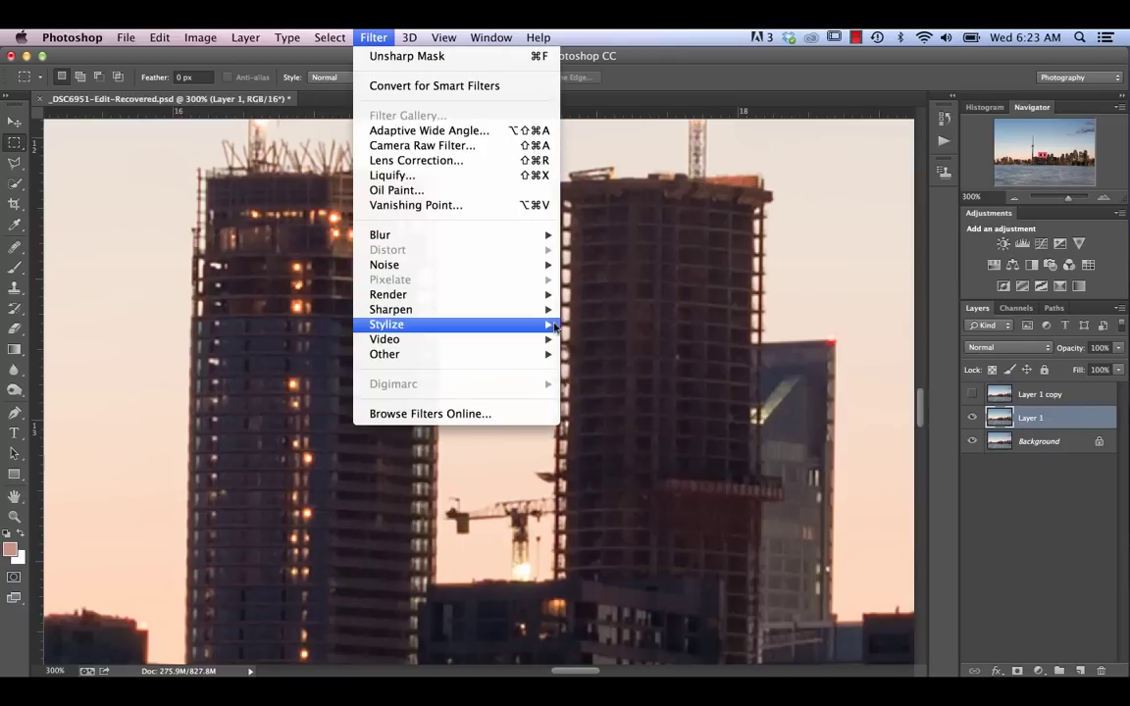
{"action": "left_click", "coordinate": [601, 389]}
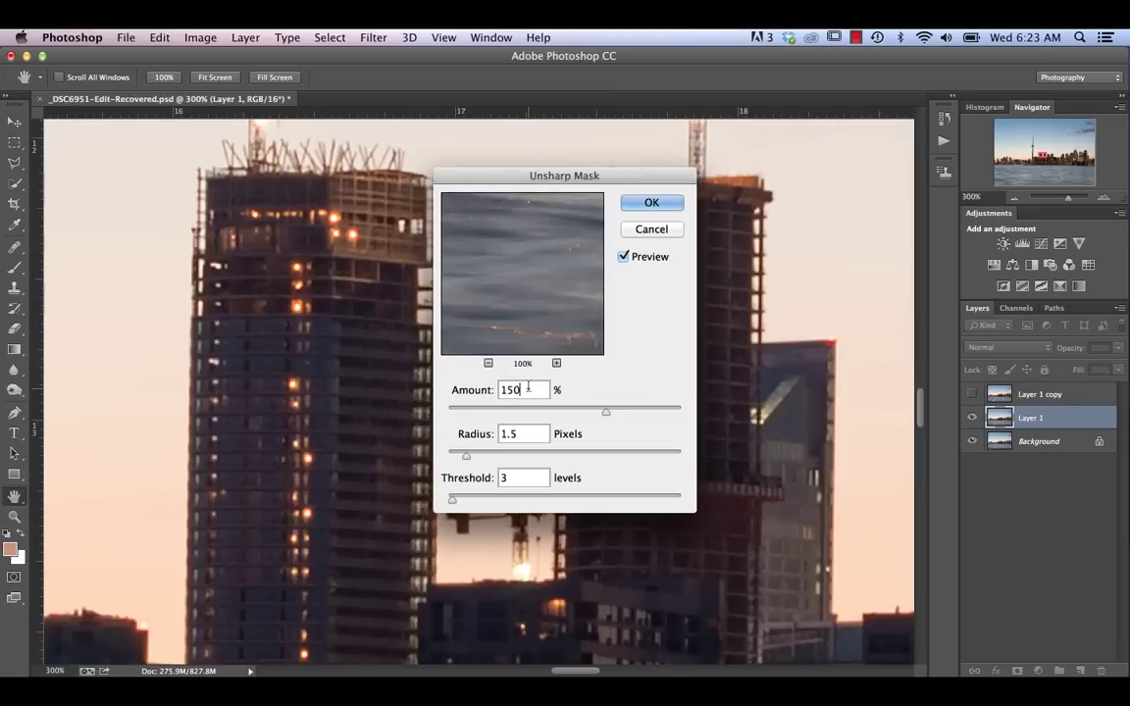
{"action": "key", "text": "BackSpace"}
{"action": "type", "text": "80"}
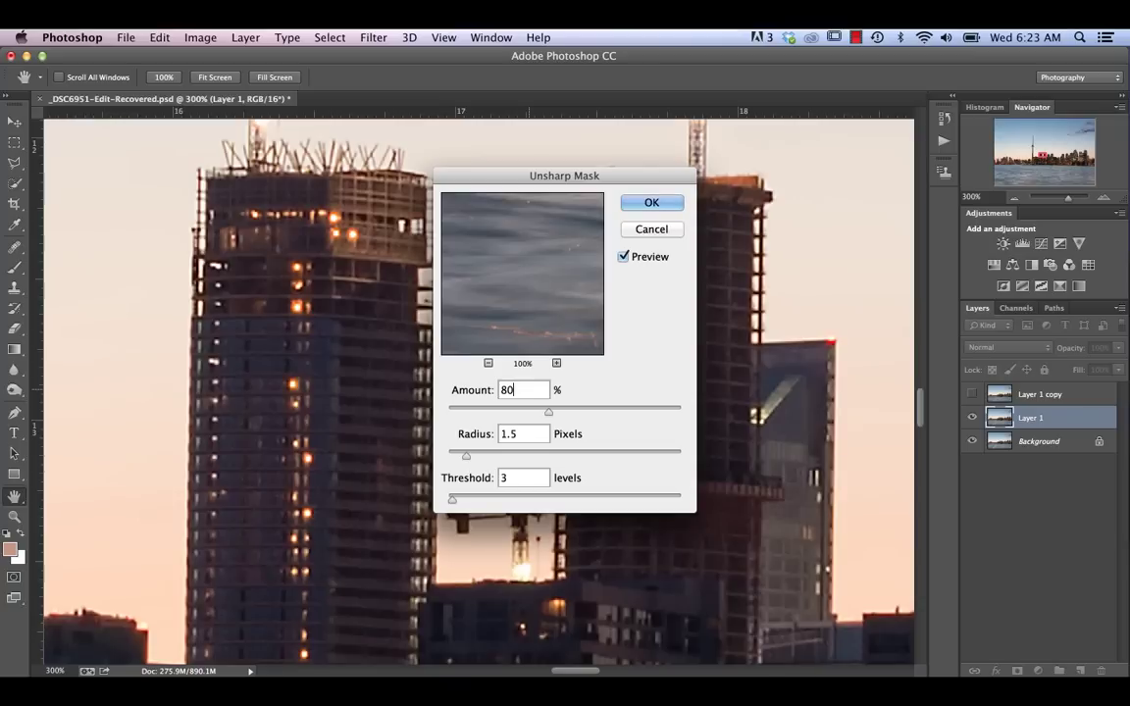
{"action": "key", "text": "Tab"}
{"action": "type", "text": "1.0"}
{"action": "left_click", "coordinate": [649, 202]}
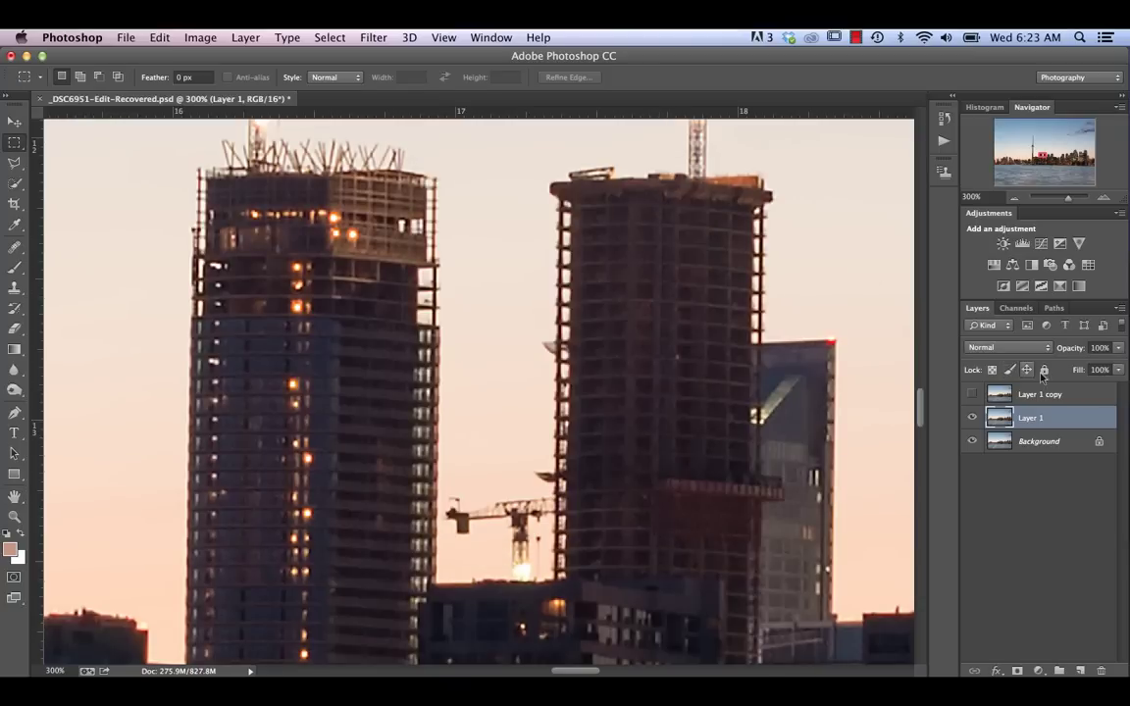
- Set Layer 1's blend mode to Lighten and show Layer 1 copy again
{"action": "left_click", "coordinate": [1006, 347]}
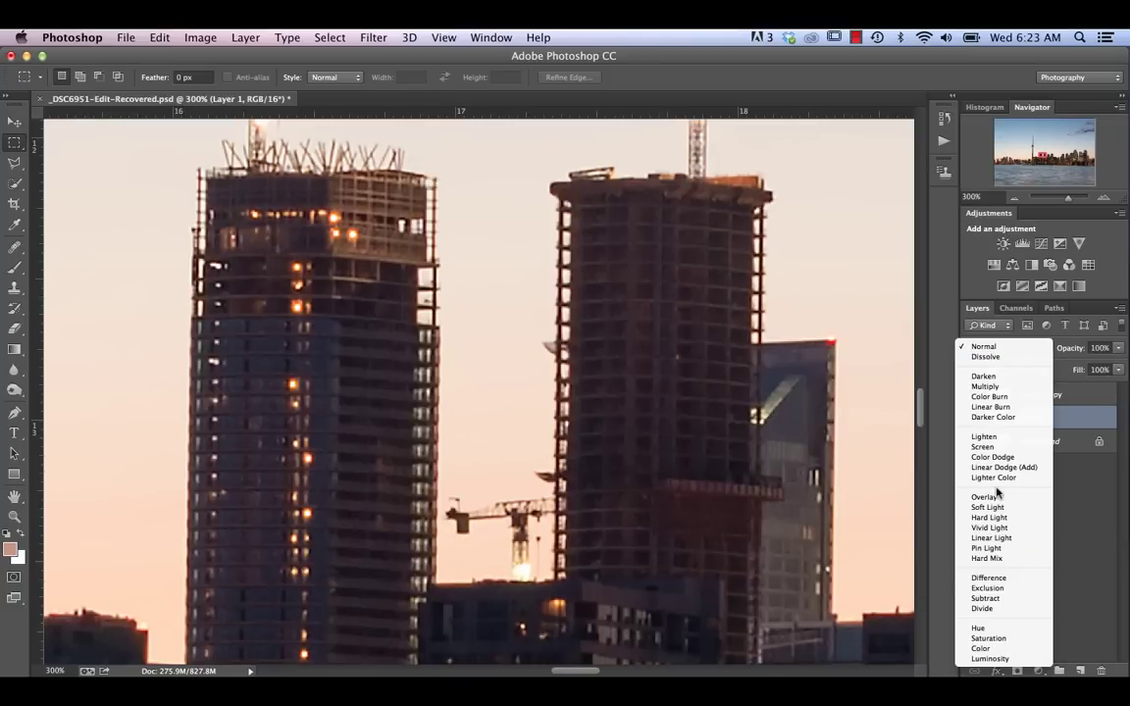
{"action": "left_click", "coordinate": [984, 437]}
{"action": "left_click", "coordinate": [977, 395]}
{"action": "left_click", "coordinate": [974, 394]}
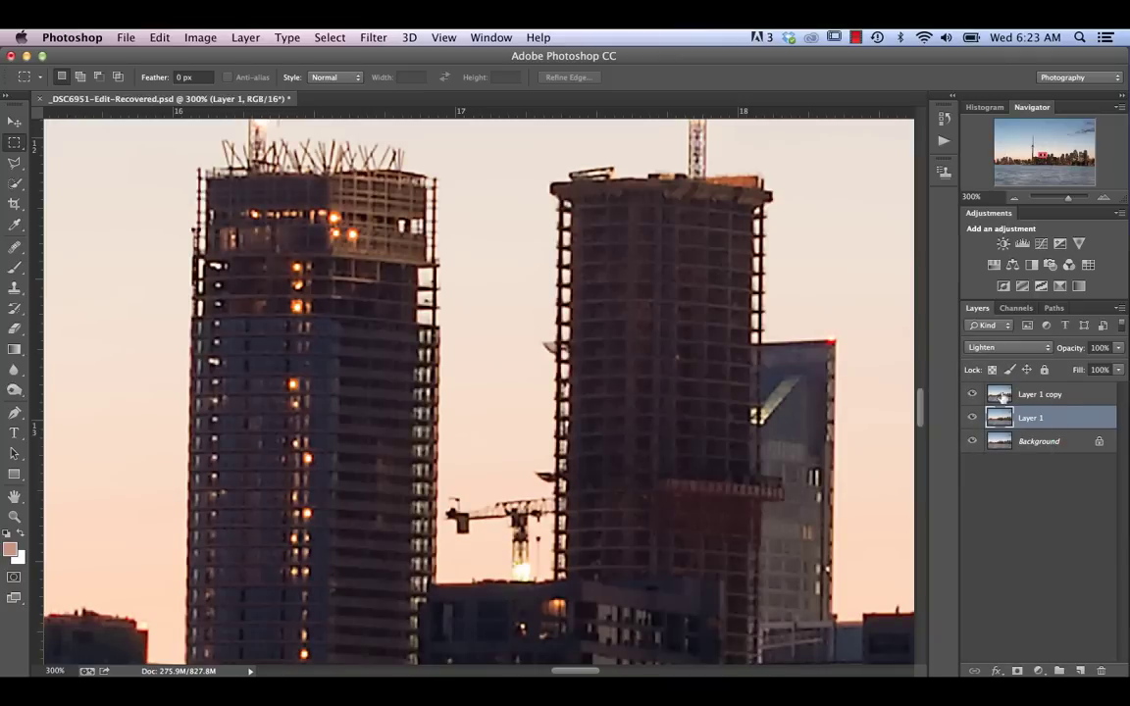
- Group Layer 1 copy and Layer 1, and compare the towers with the group hidden and shown
{"action": "left_click", "coordinate": [1040, 394]}
{"action": "left_click", "coordinate": [1067, 419], "text": "shift"}
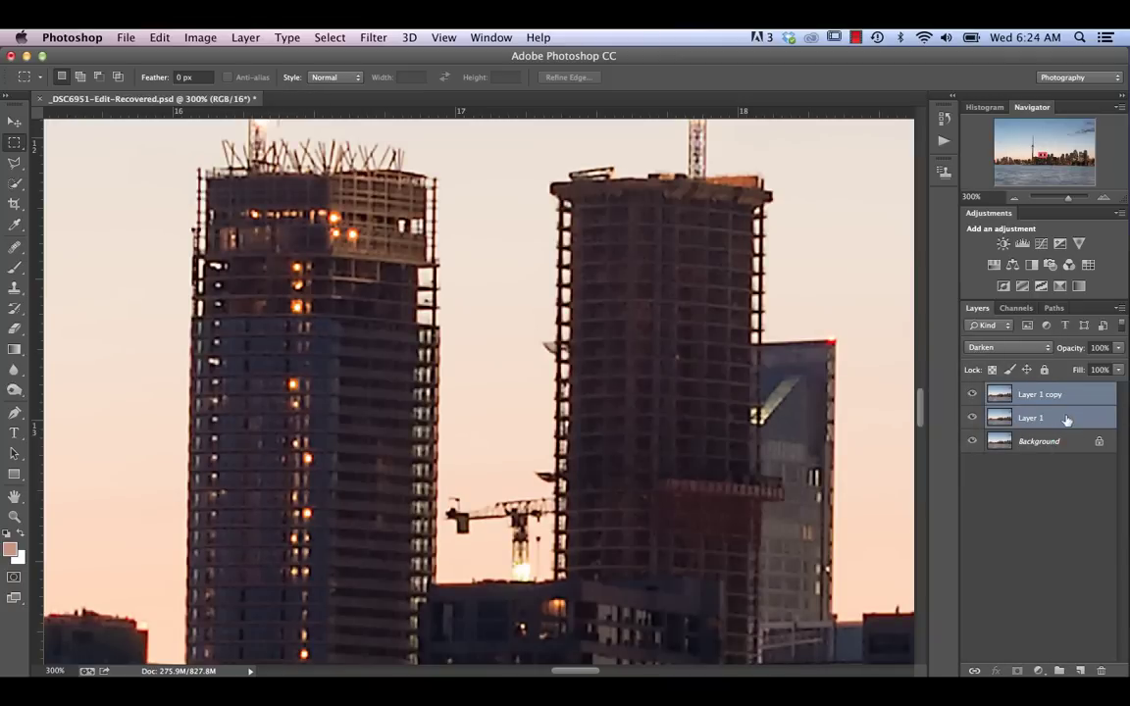
{"action": "key", "text": "super+g"}
{"action": "left_click", "coordinate": [973, 394]}
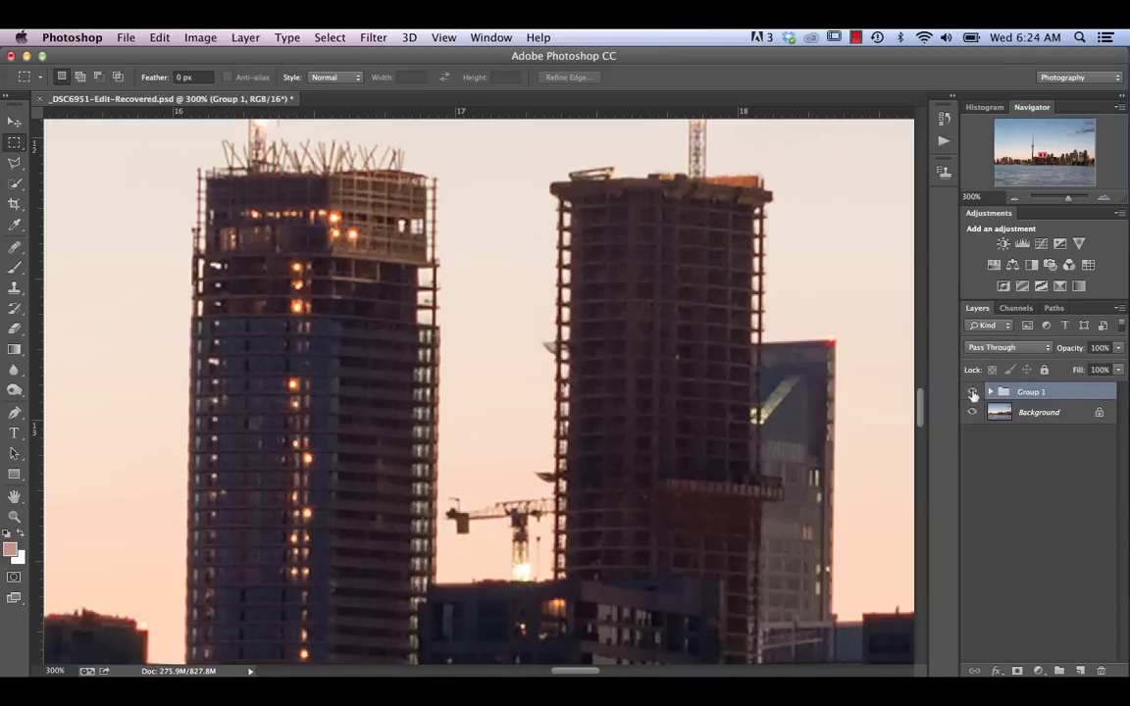
{"action": "left_click", "coordinate": [972, 394]}
{"action": "left_click", "coordinate": [972, 393]}
{"action": "left_click", "coordinate": [972, 393]}
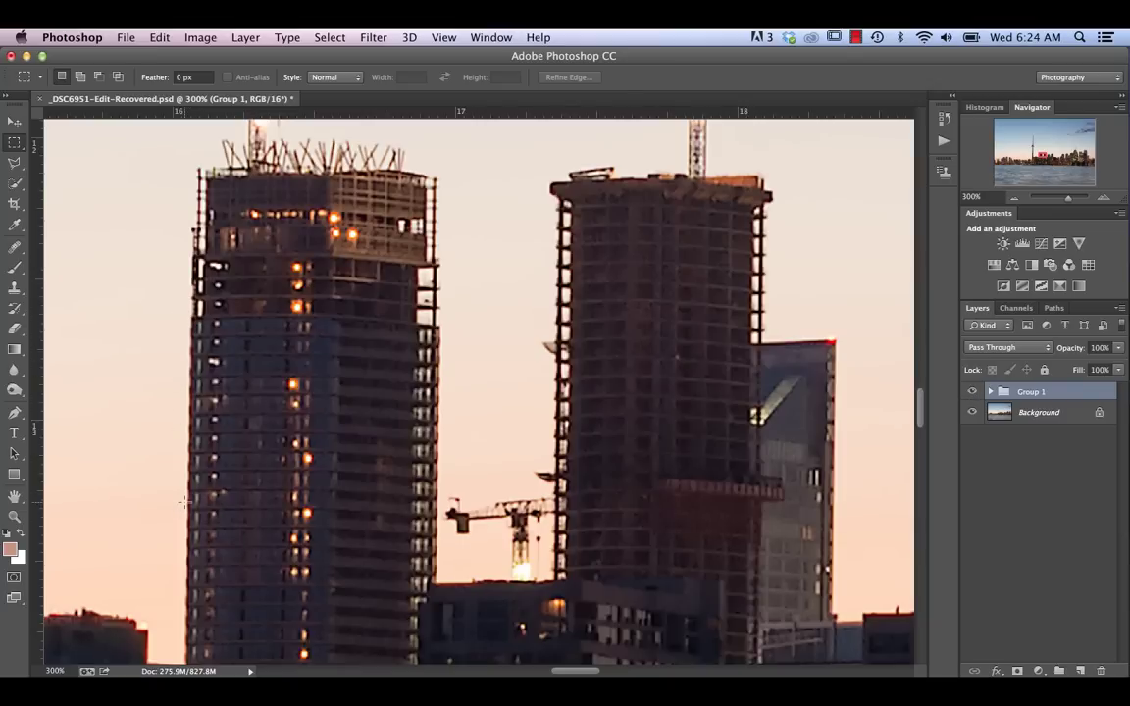
- Expand the group and check the blend mode and opacity of each of its two sharpening layers
{"action": "left_click", "coordinate": [991, 391]}
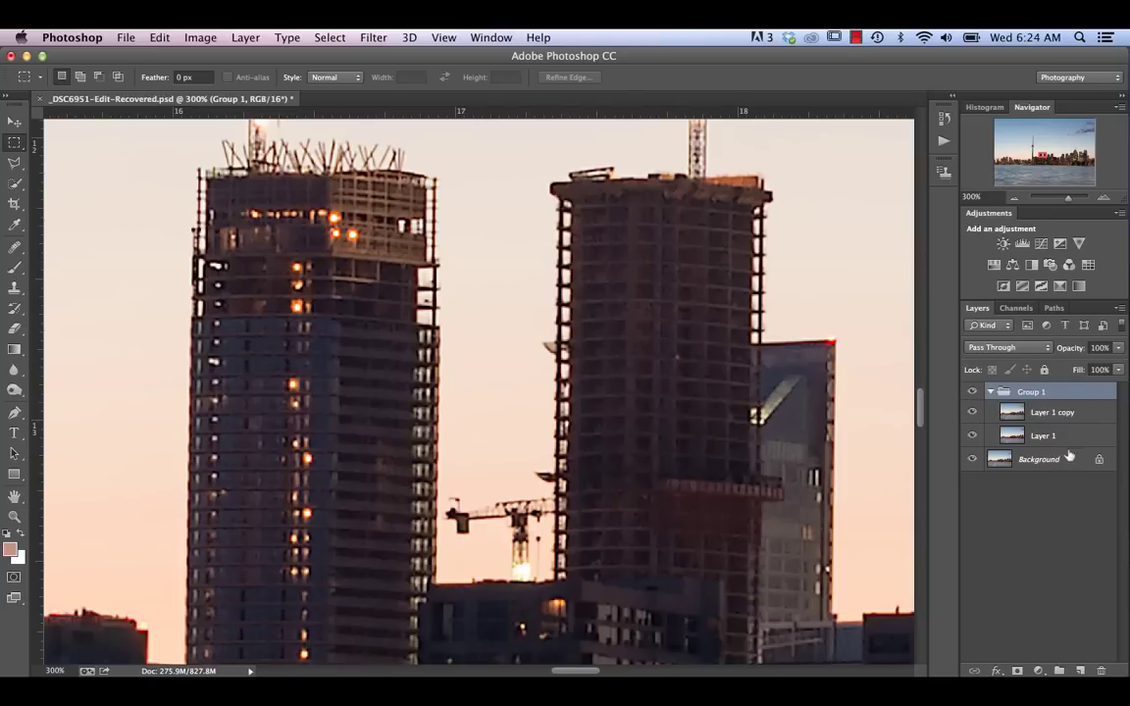
{"action": "left_click", "coordinate": [1060, 412]}
{"action": "left_click", "coordinate": [1059, 437]}
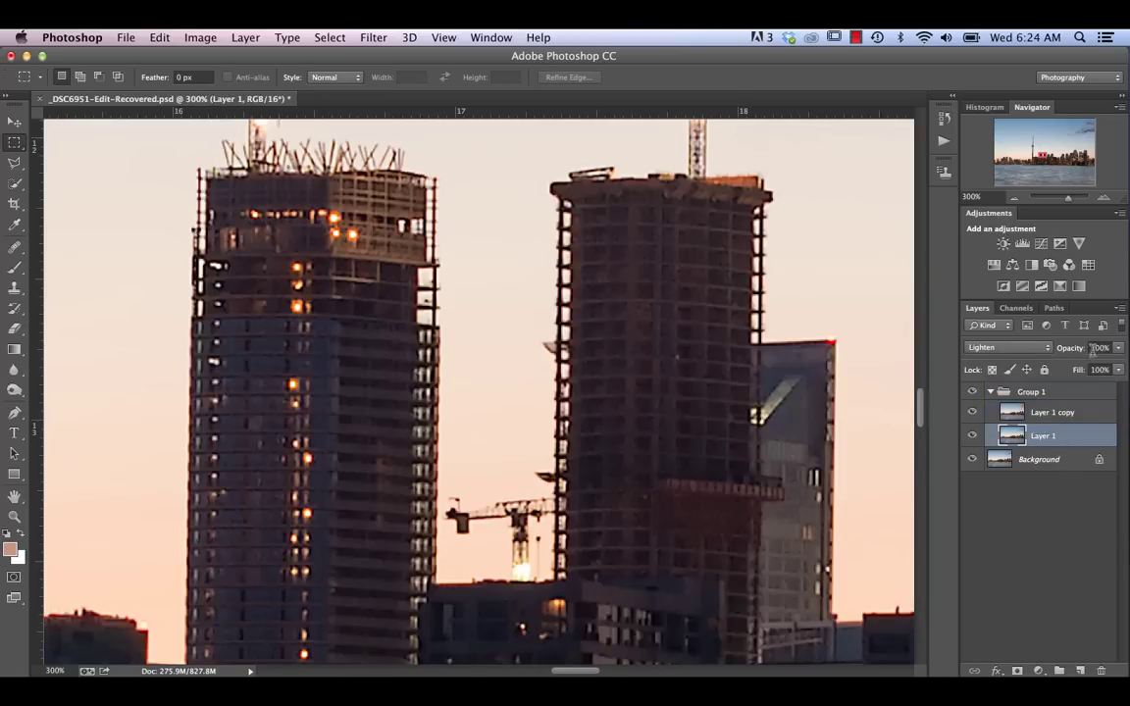
{"action": "left_click", "coordinate": [1059, 420]}
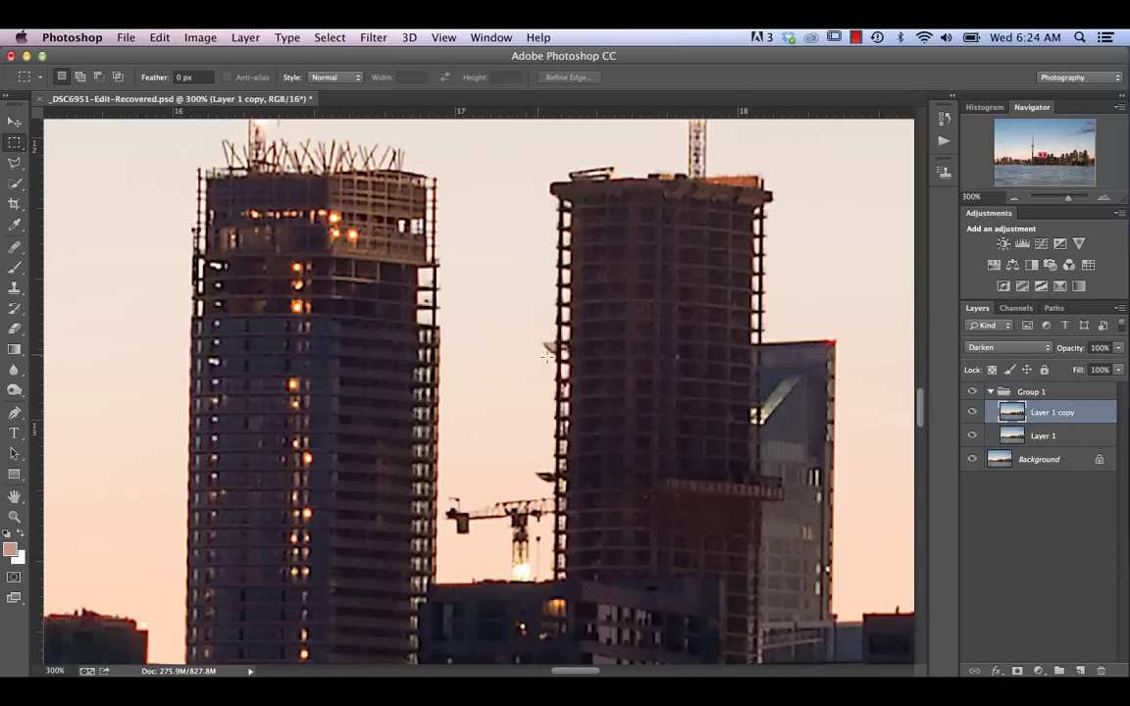